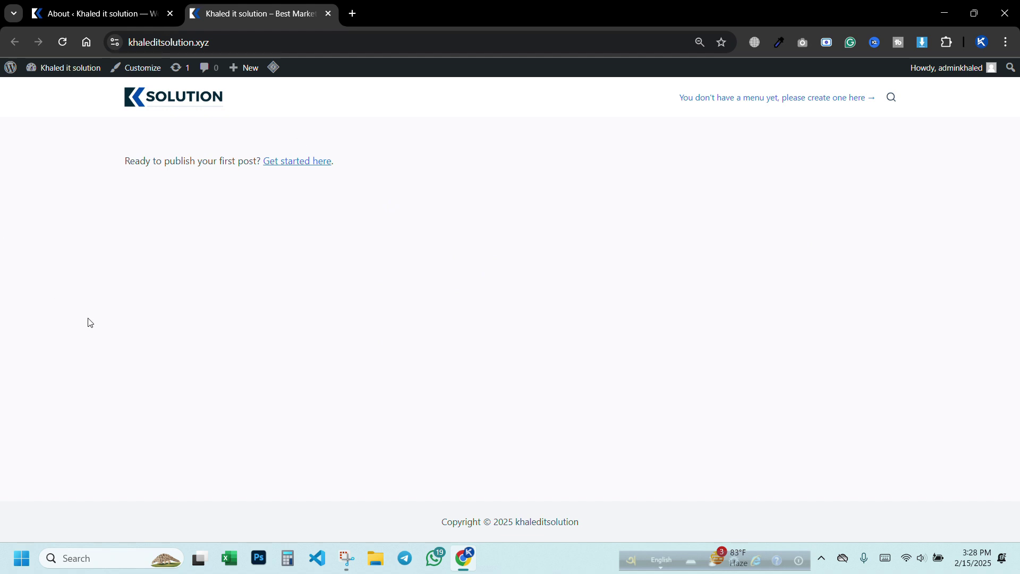
- Check the live site's home page against the WordPress admin, ending on the admin's About page
click(111, 4)
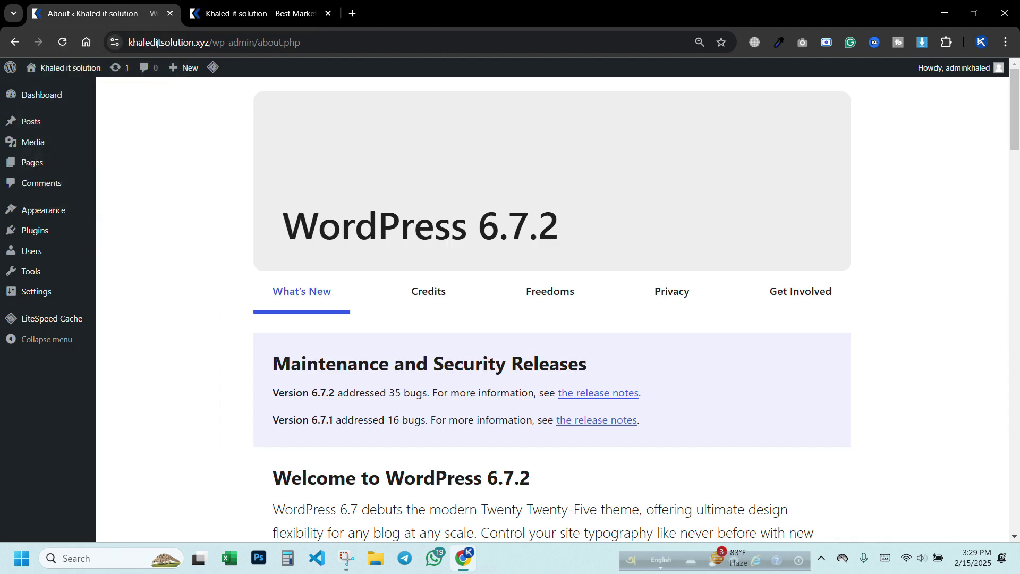
key(ctrl+Tab)
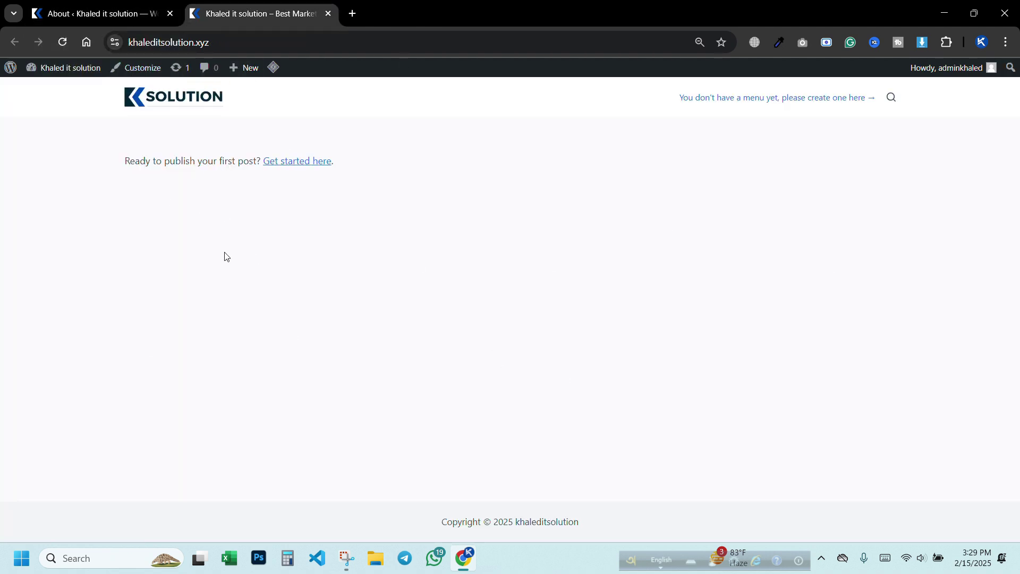
click(123, 16)
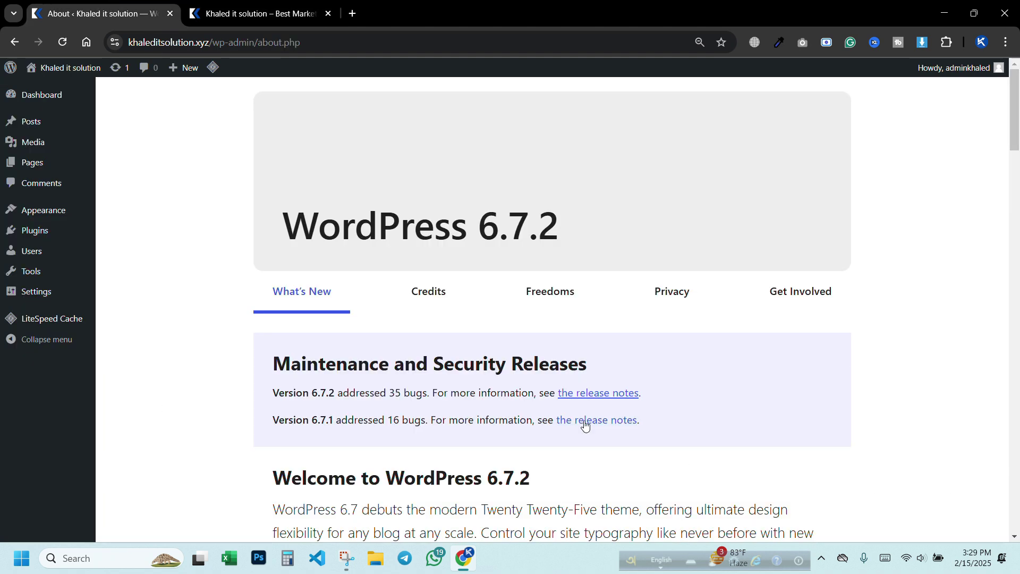
- Go to the page for adding new plugins and look through the popular plugins, including the Elementor Website Builder entry
mouse_move(45, 235)
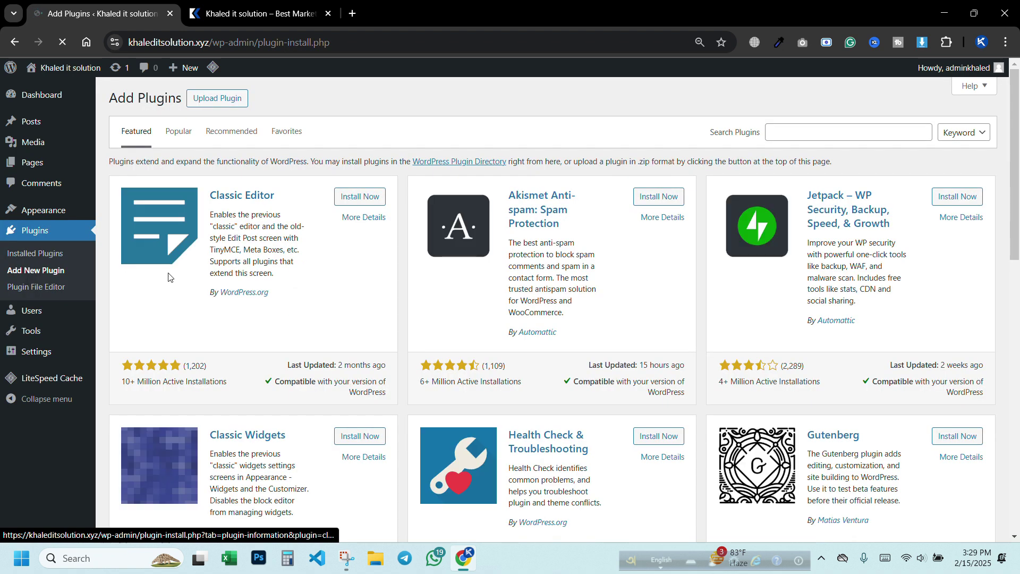
click(181, 137)
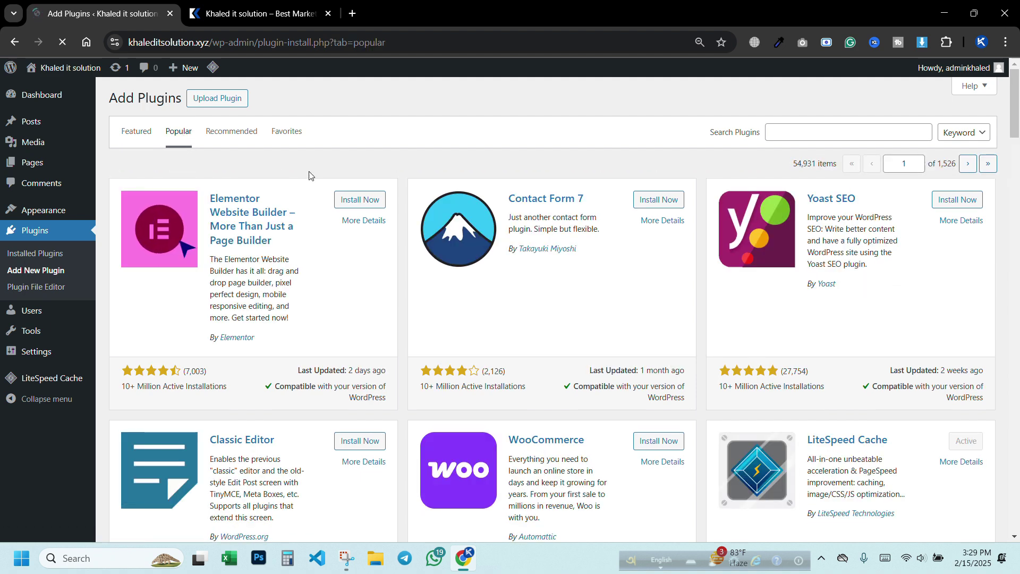
double_click(237, 199)
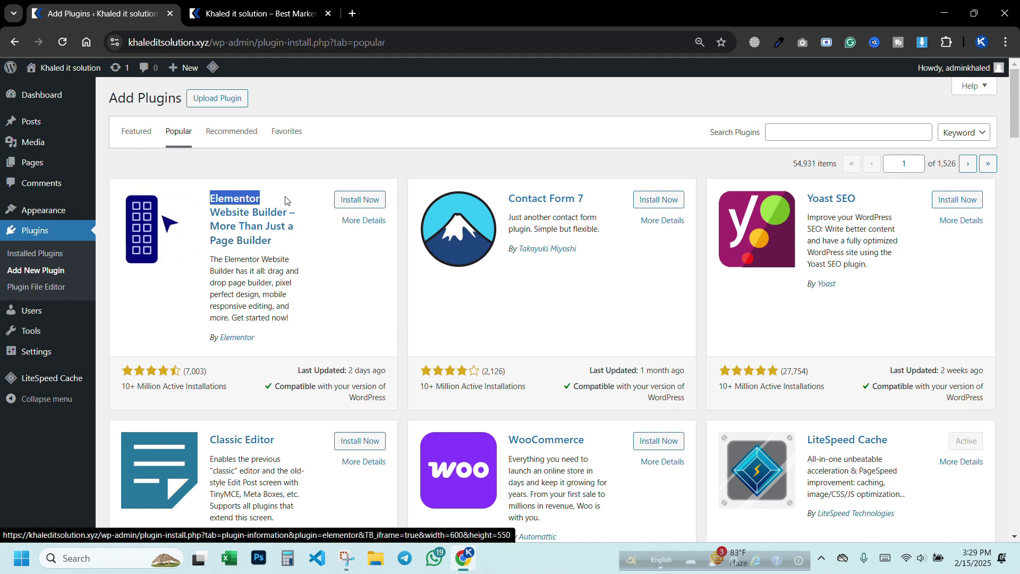
click(234, 242)
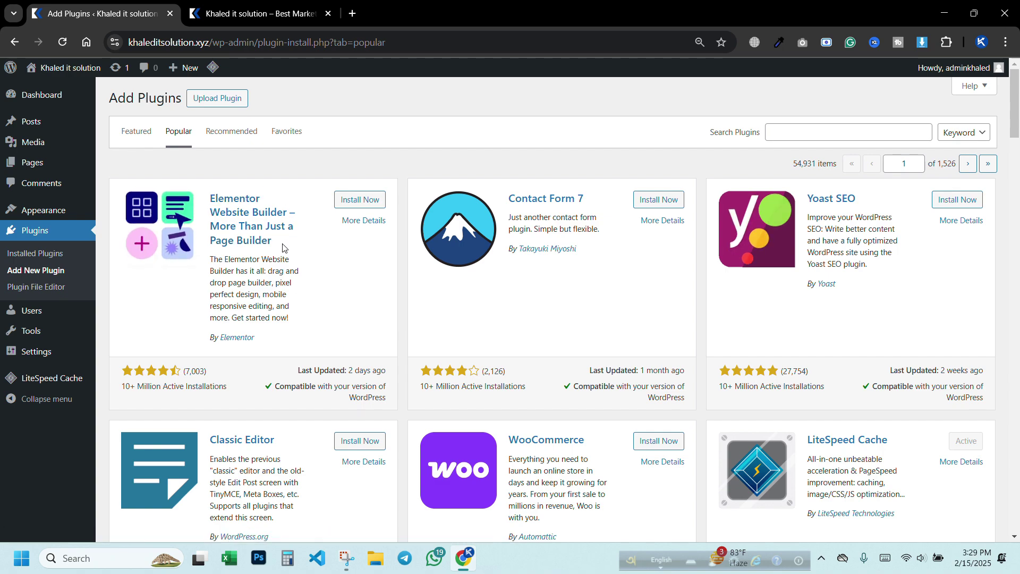
scroll(283, 248, down, 5)
scroll(282, 249, down, 13)
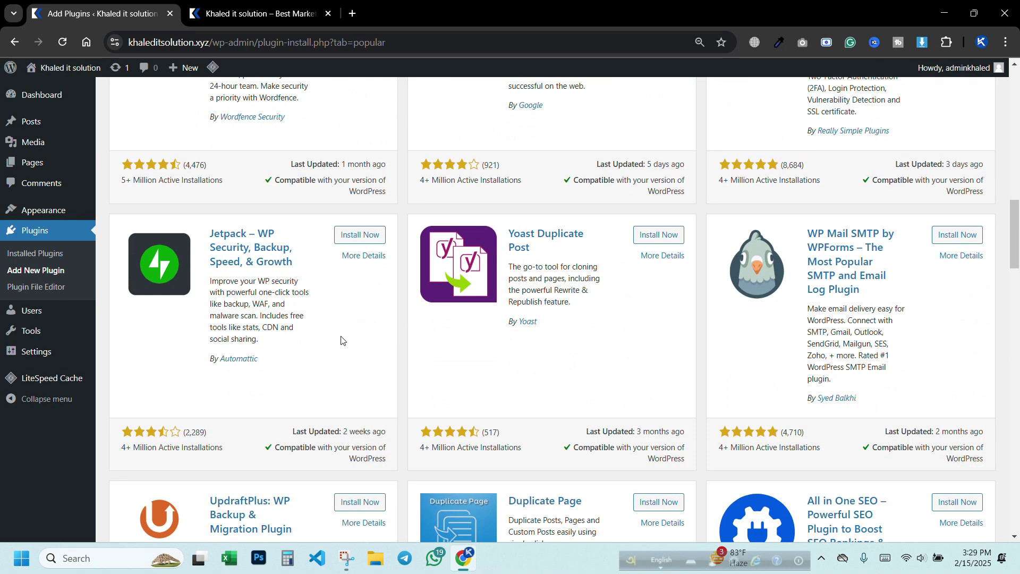
scroll(342, 341, down, 4)
scroll(380, 415, up, 15)
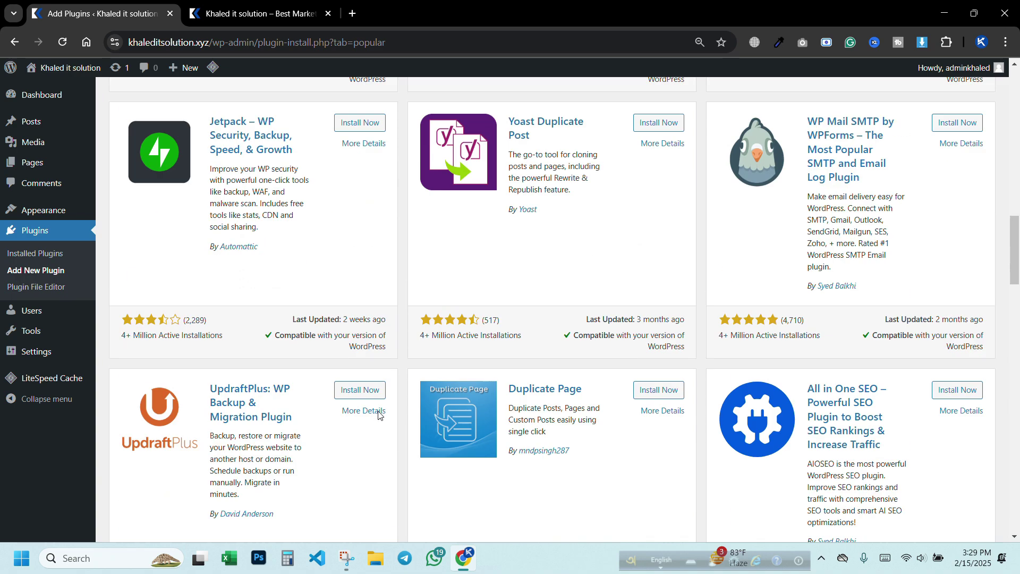
scroll(397, 441, up, 5)
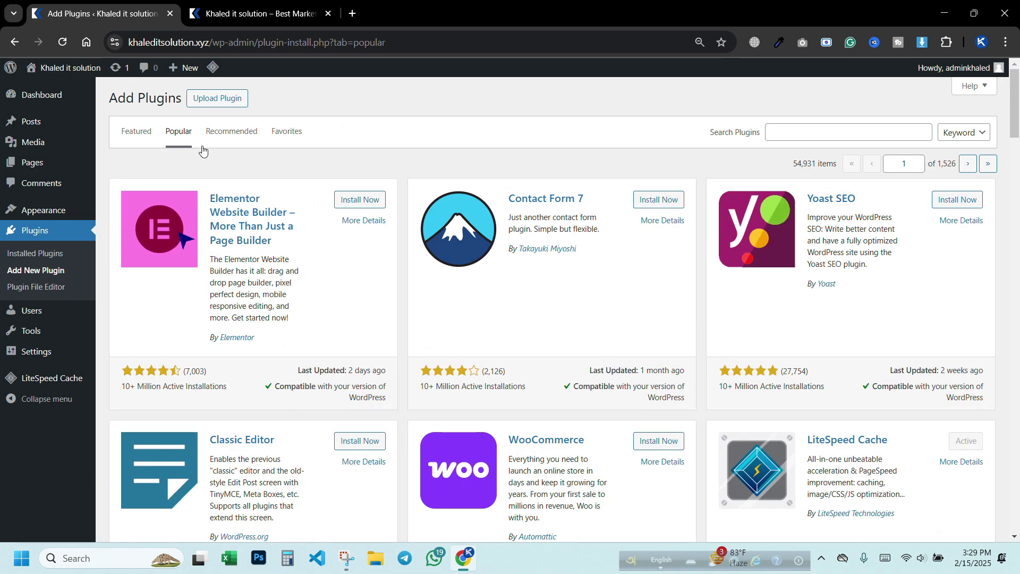
- Search the plugin directory for "Elementor" and install the Elementor Website Builder plugin
click(140, 132)
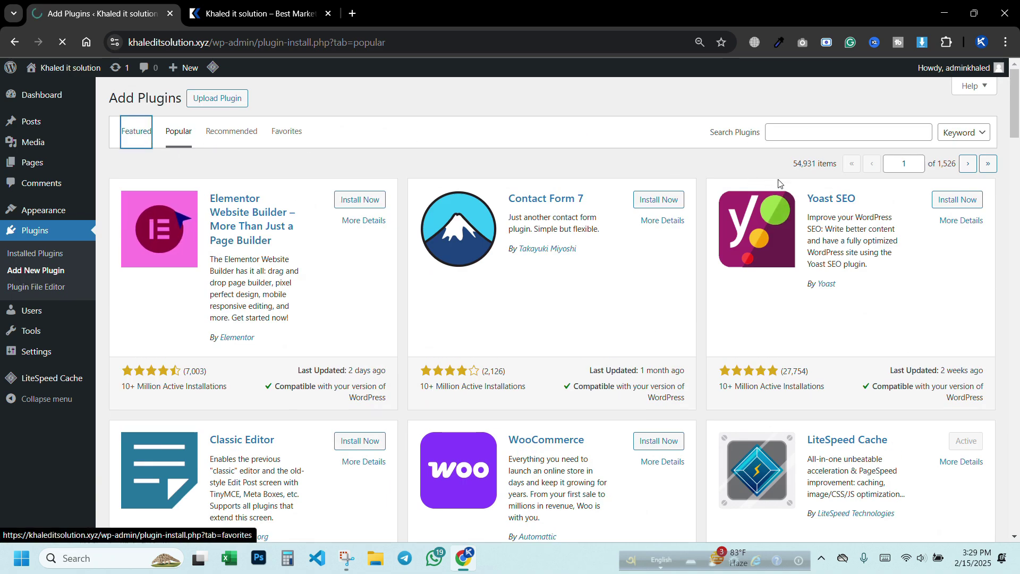
click(798, 132)
text(Elementor)
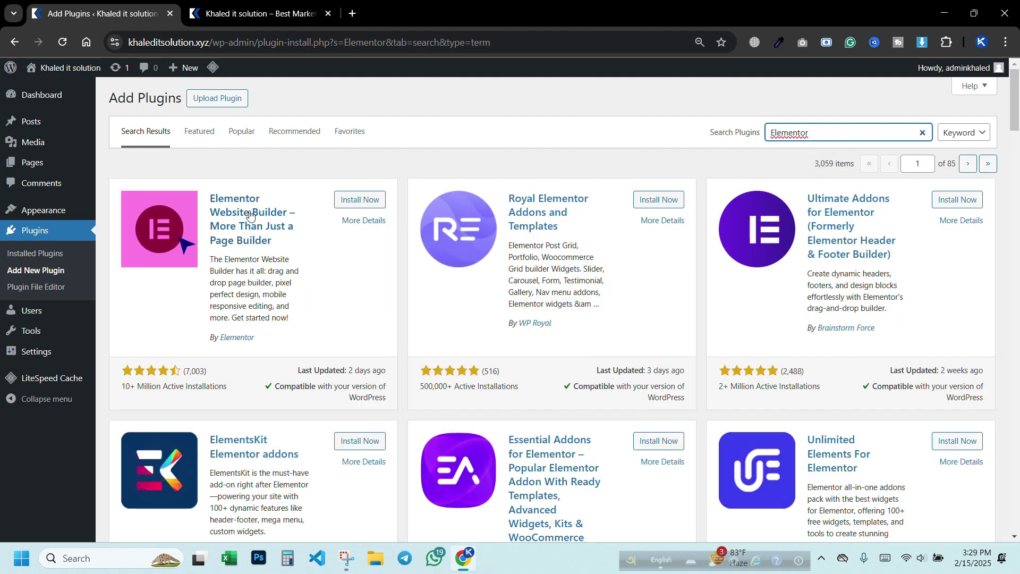
click(346, 199)
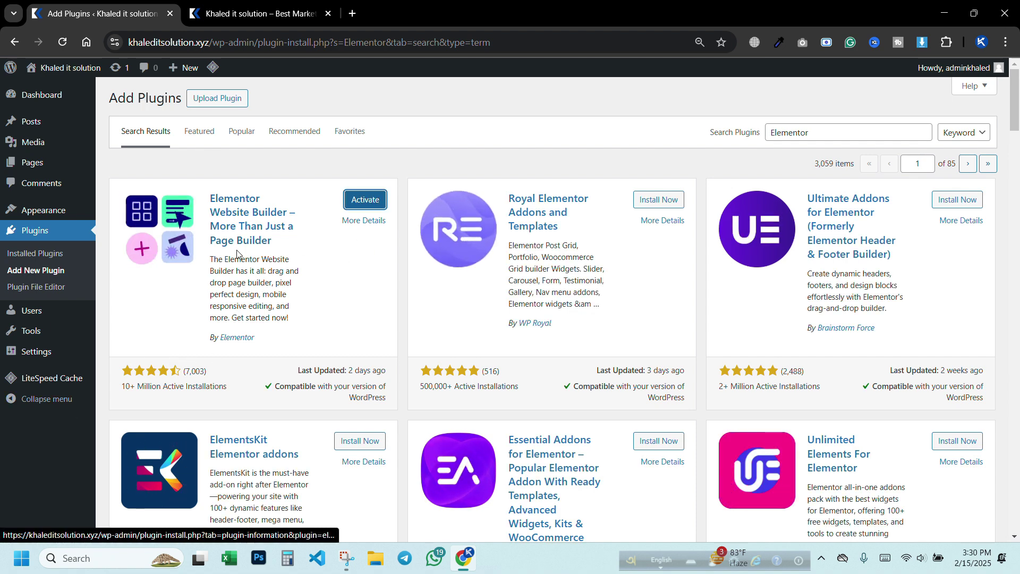
- Install the ElementsKit Elementor addons plugin from the search results
scroll(259, 438, down, 2)
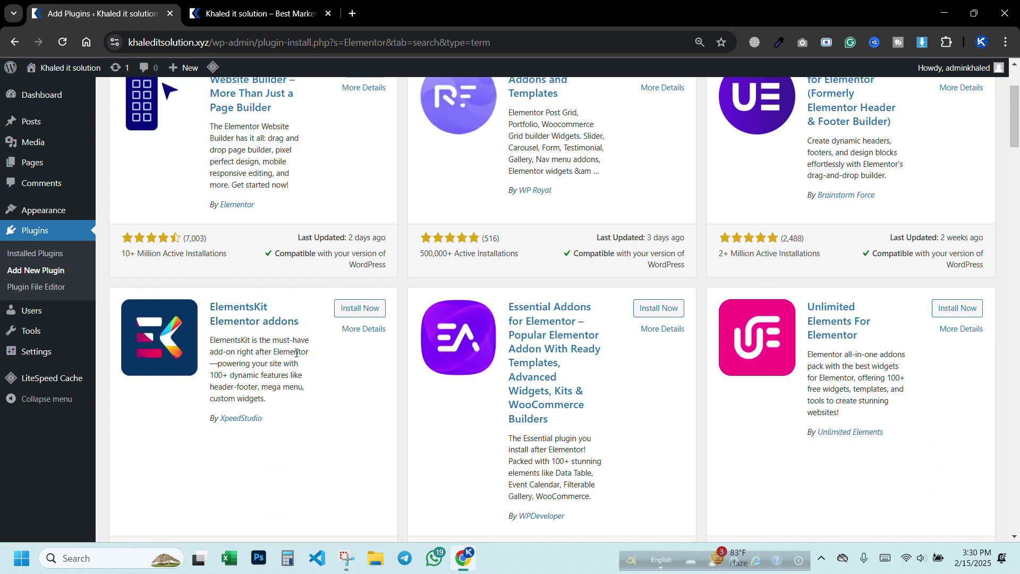
scroll(299, 356, up, 1)
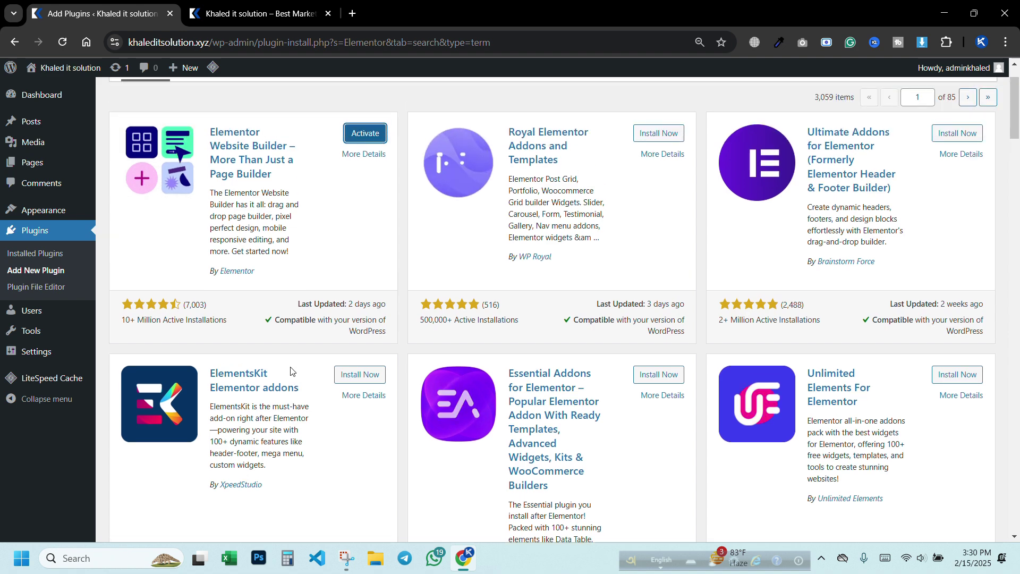
click(345, 374)
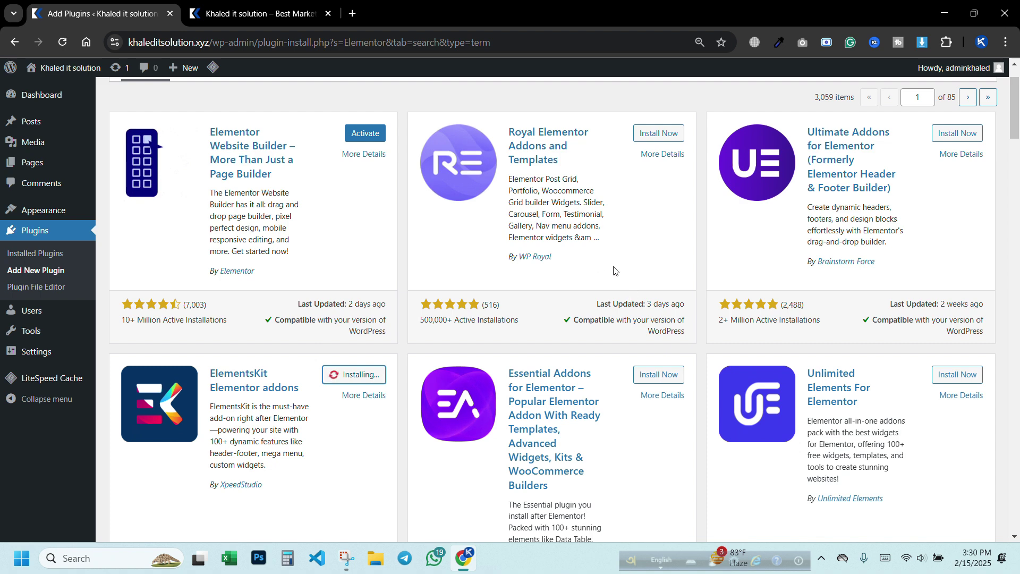
- Activate the installed Elementor and ElementsKit Lite plugins
scroll(614, 392, down, 5)
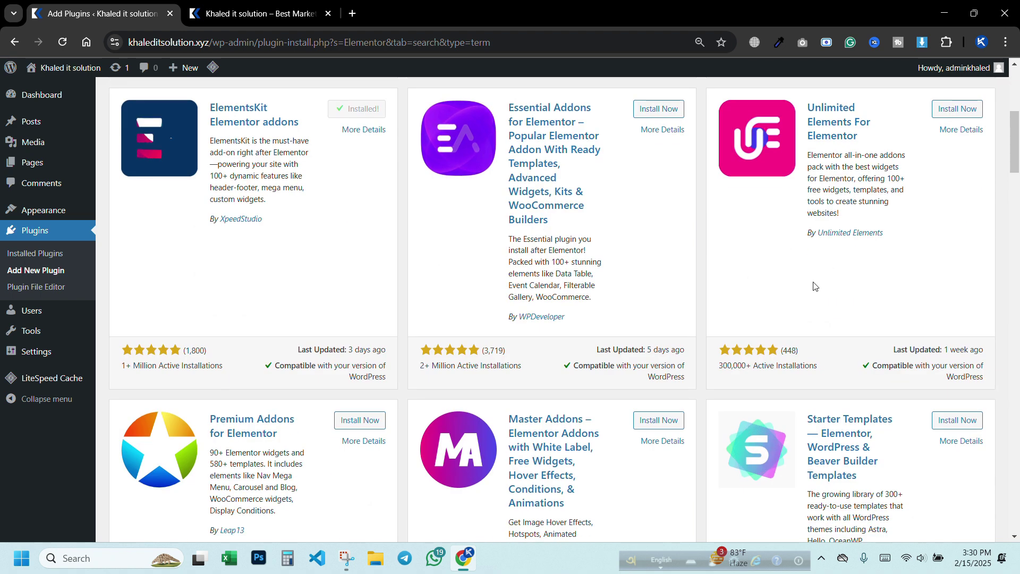
scroll(343, 372, down, 3)
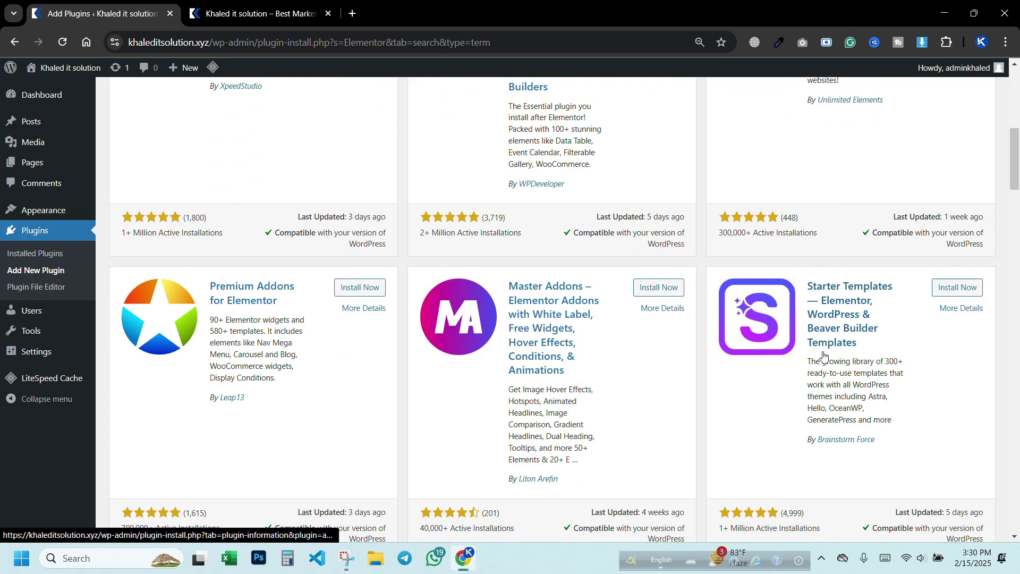
scroll(823, 356, down, 5)
scroll(602, 417, up, 9)
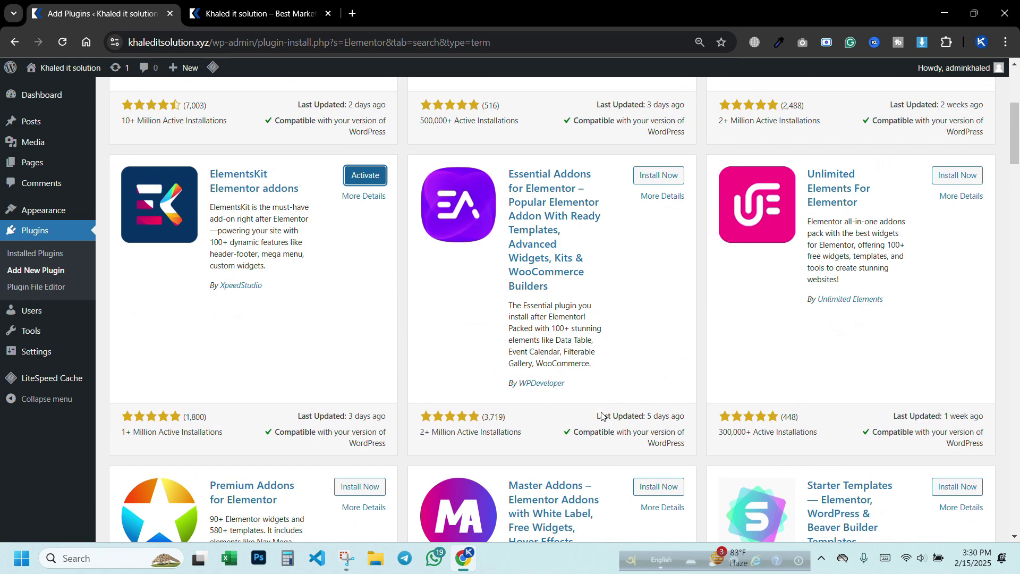
scroll(457, 310, up, 5)
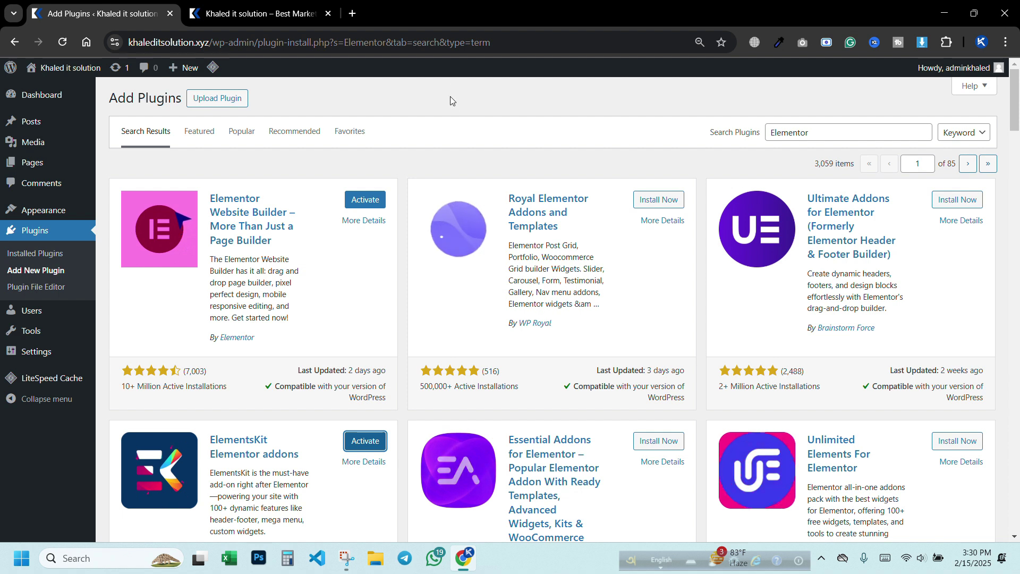
click(439, 25)
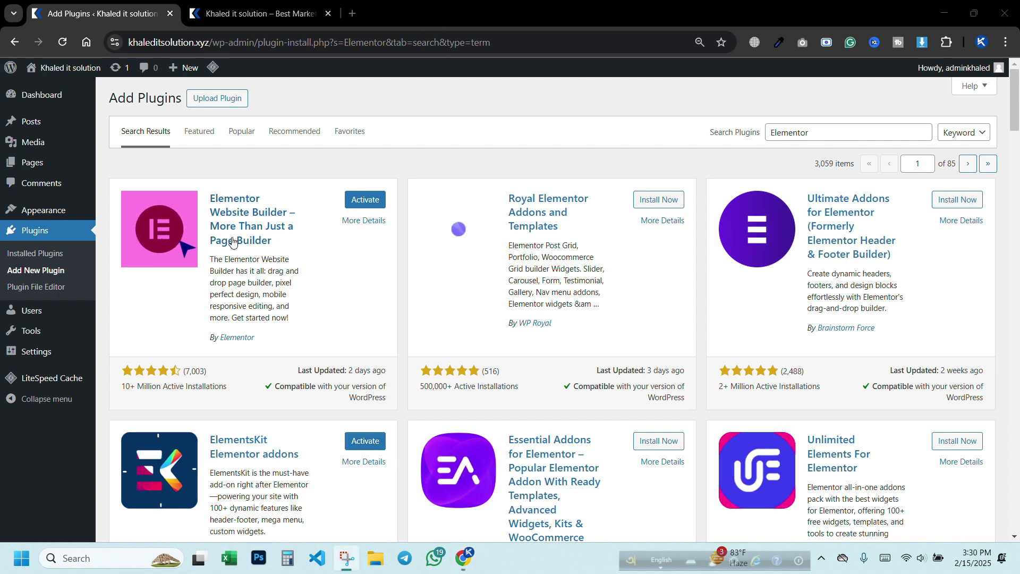
click(355, 205)
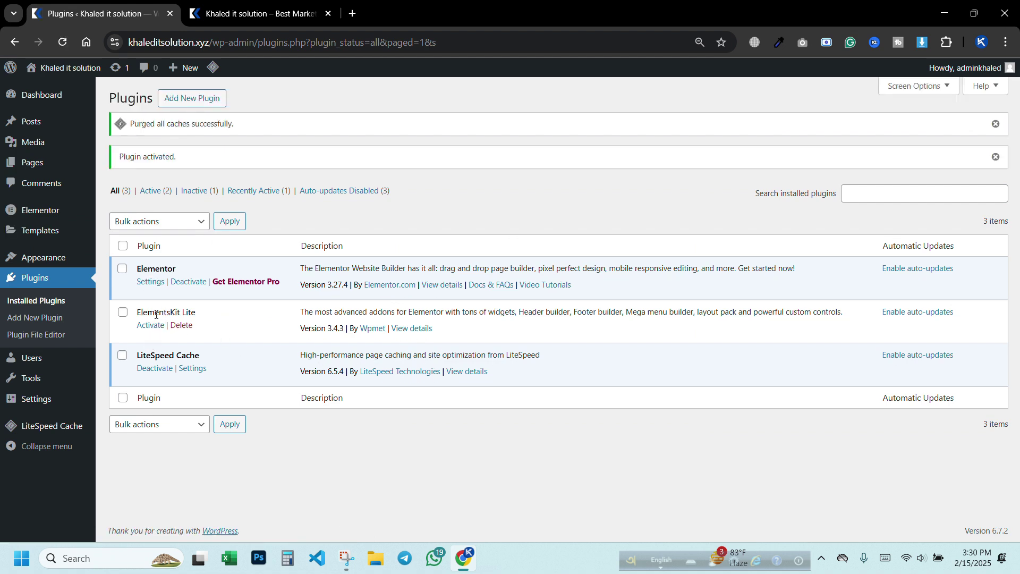
click(149, 325)
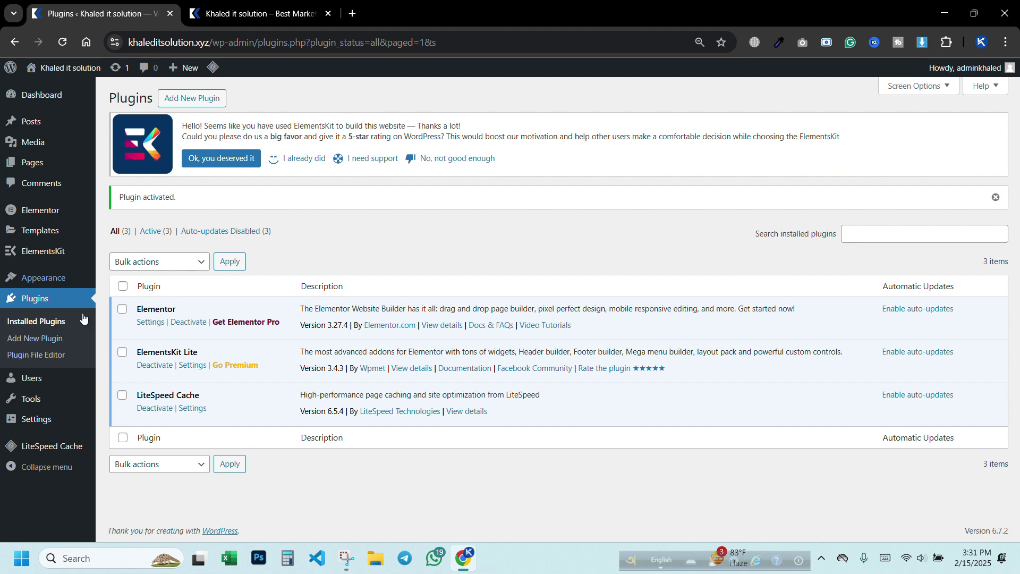
- Open the Elementor settings and view the Integrations options, ending on the Advanced options
mouse_move(47, 211)
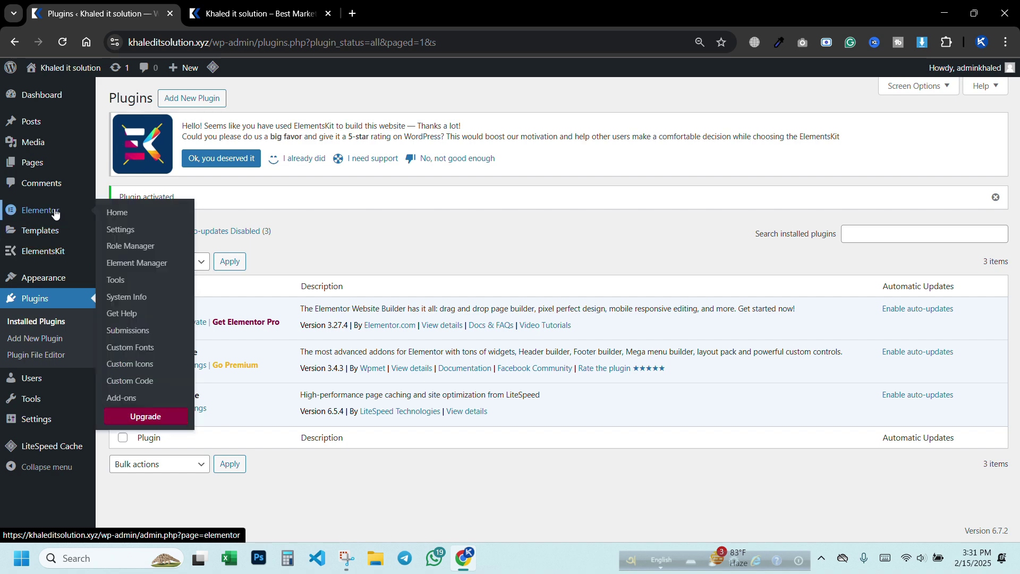
click(123, 229)
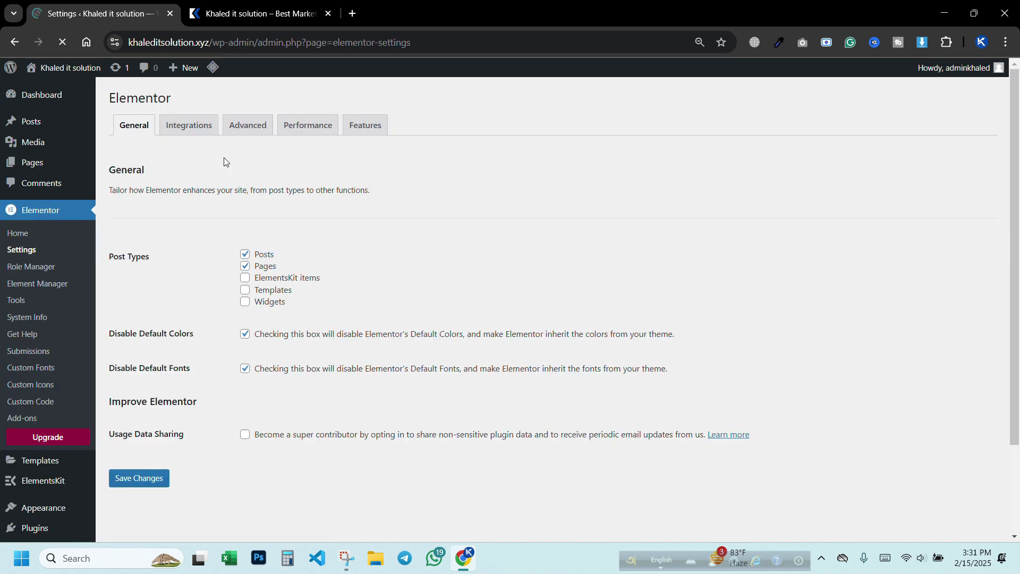
click(192, 128)
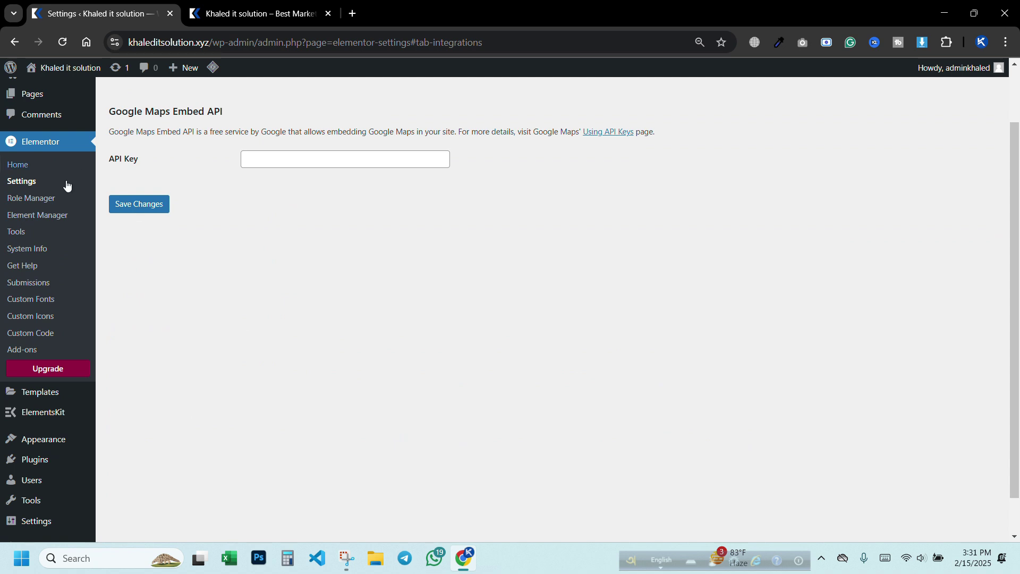
click(16, 45)
click(246, 135)
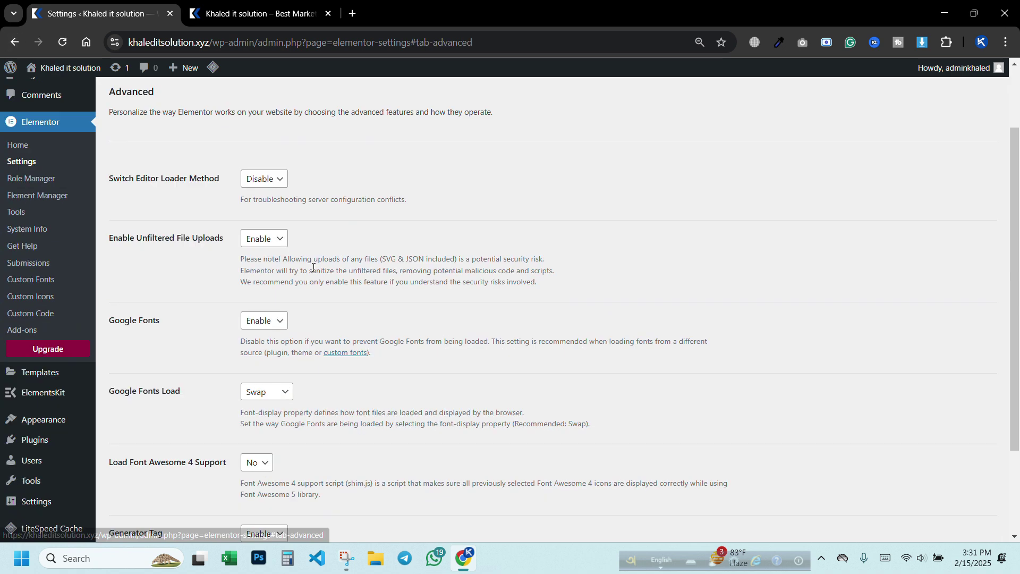
- Review Elementor's Advanced settings, checking the value of the Enable Unfiltered File Uploads option
scroll(313, 268, down, 3)
scroll(170, 290, up, 4)
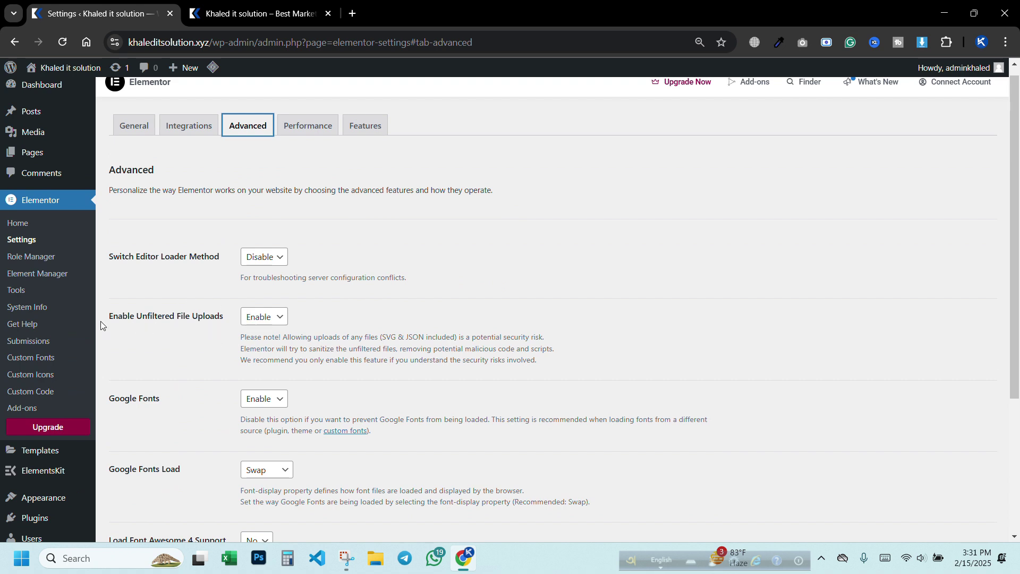
drag(103, 325, 219, 316)
click(162, 328)
click(254, 317)
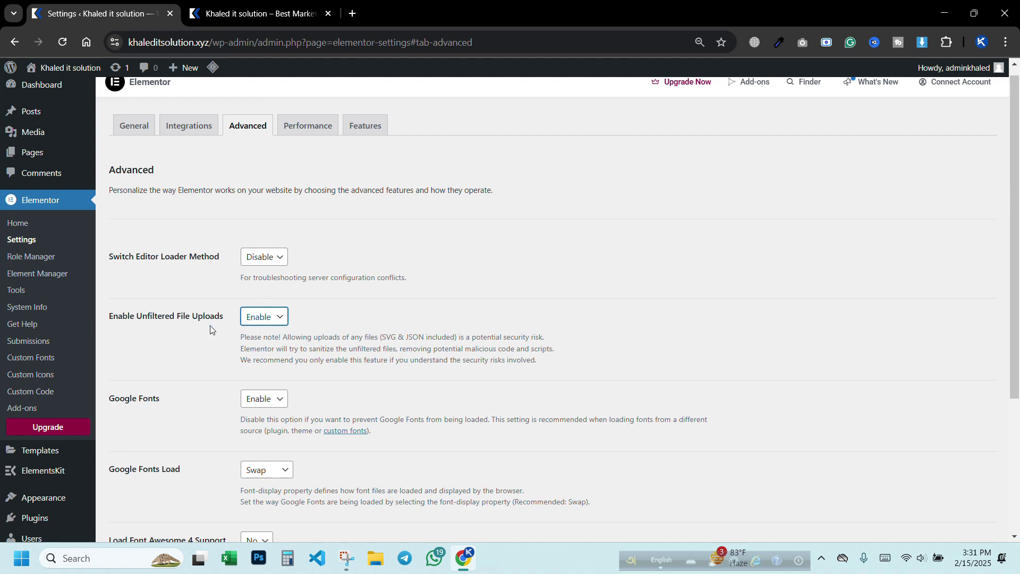
scroll(229, 333, down, 4)
scroll(372, 247, up, 5)
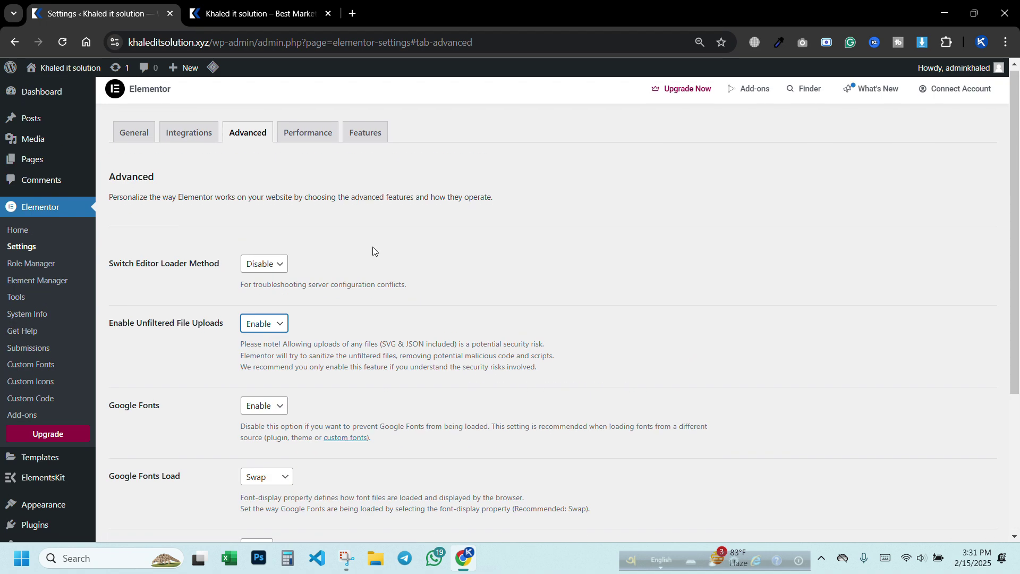
- Review Elementor's Performance settings, from CSS Print Method down to Element Cache
click(308, 137)
scroll(264, 235, down, 2)
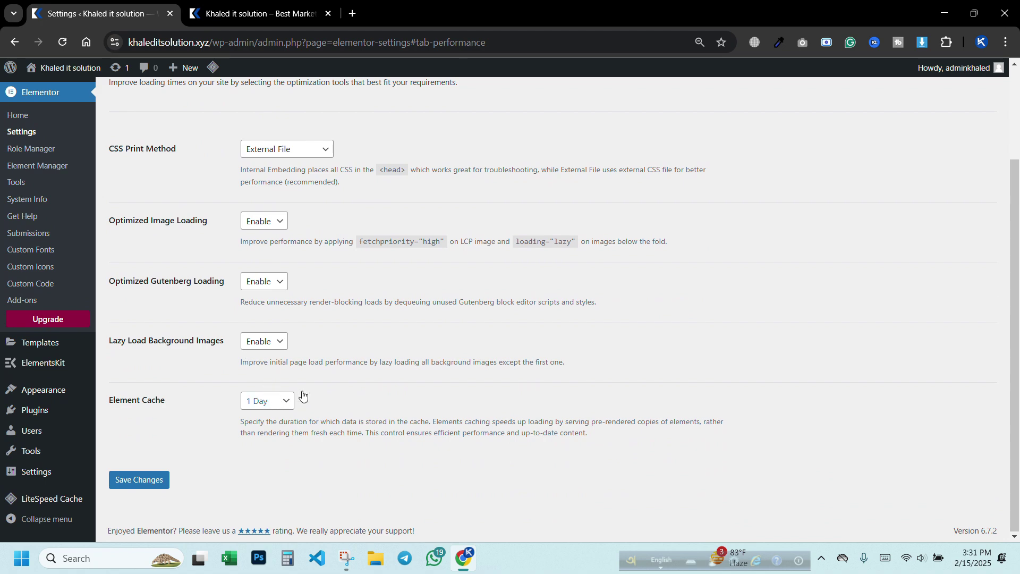
scroll(254, 333, up, 2)
- Examine Elementor's ongoing experiments and stable features, down to the Container, Nested Elements and Editor Top Bar options
click(366, 136)
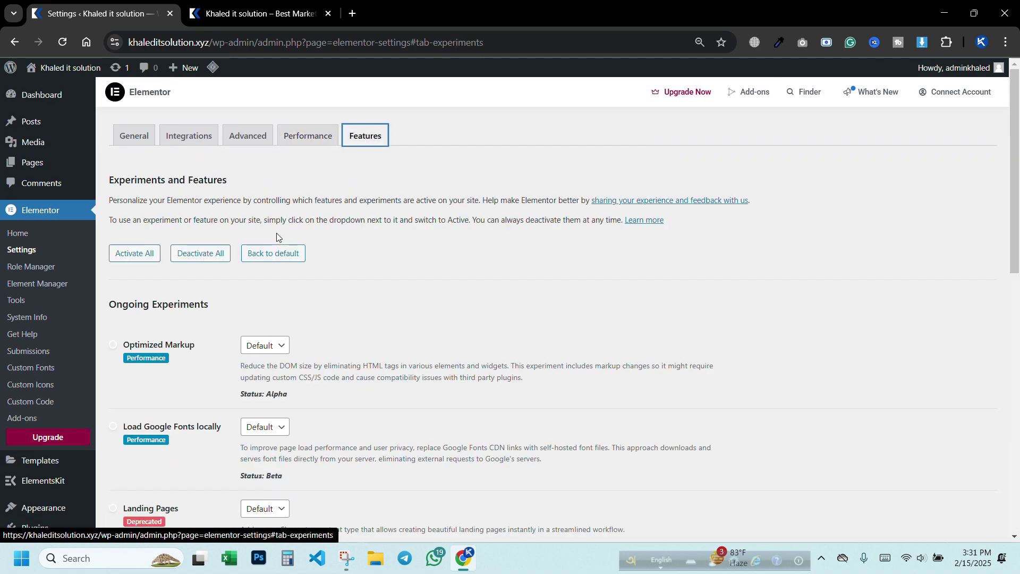
scroll(364, 155, down, 5)
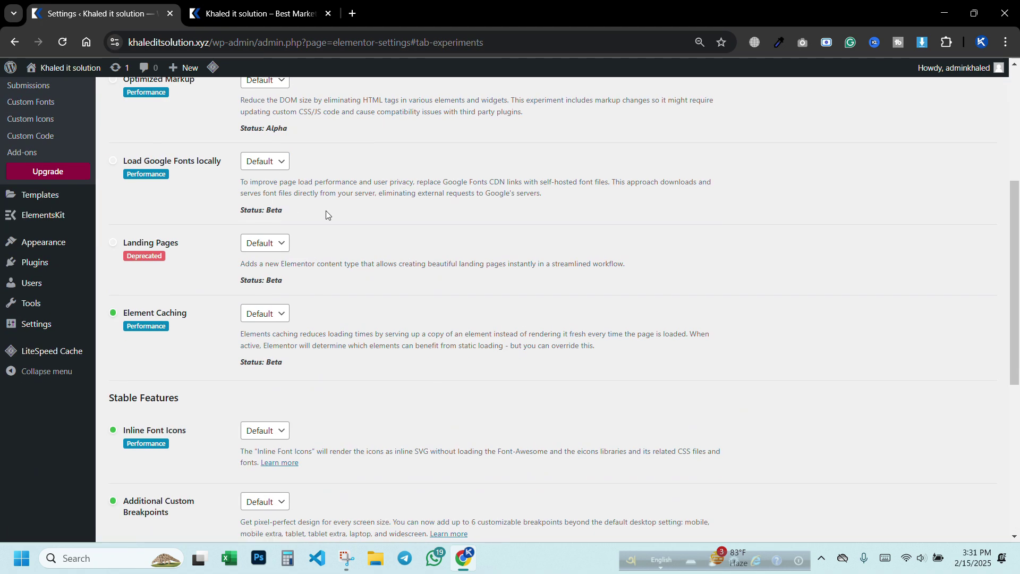
scroll(330, 220, down, 5)
scroll(302, 225, up, 2)
scroll(269, 191, down, 2)
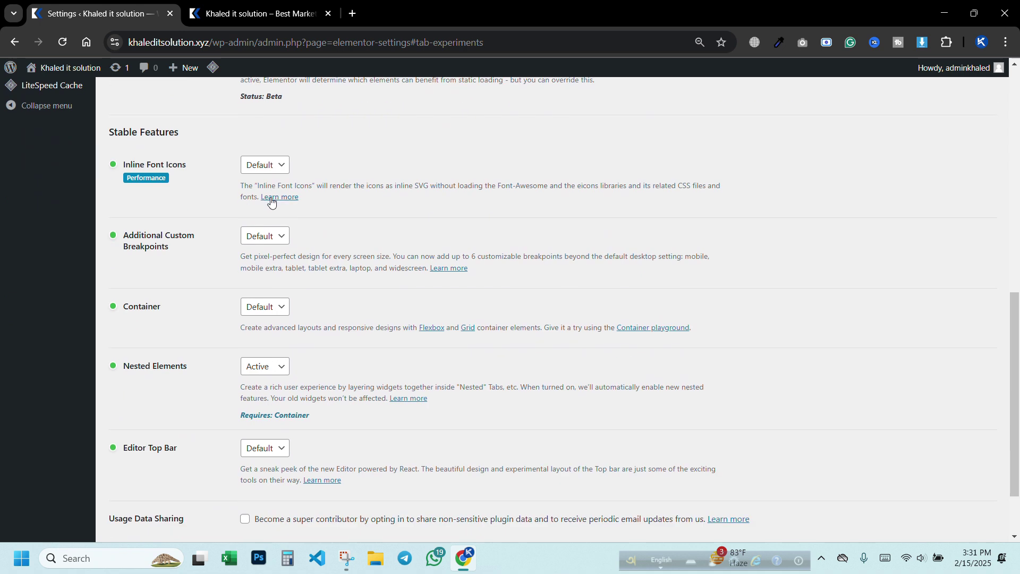
scroll(264, 212, down, 2)
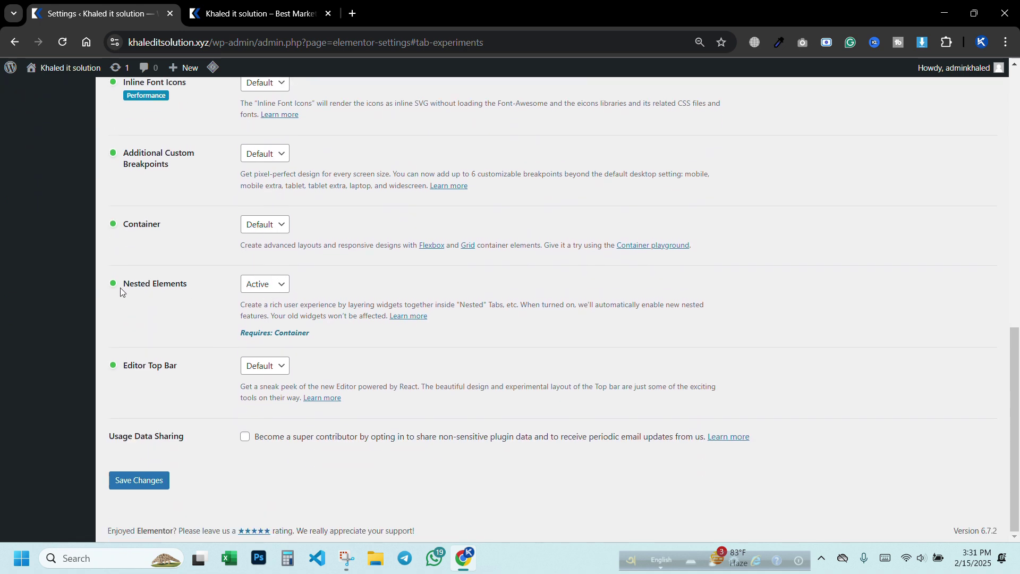
- Set Elementor's Nested Elements feature to Active and save the settings changes
drag(123, 287, 298, 291)
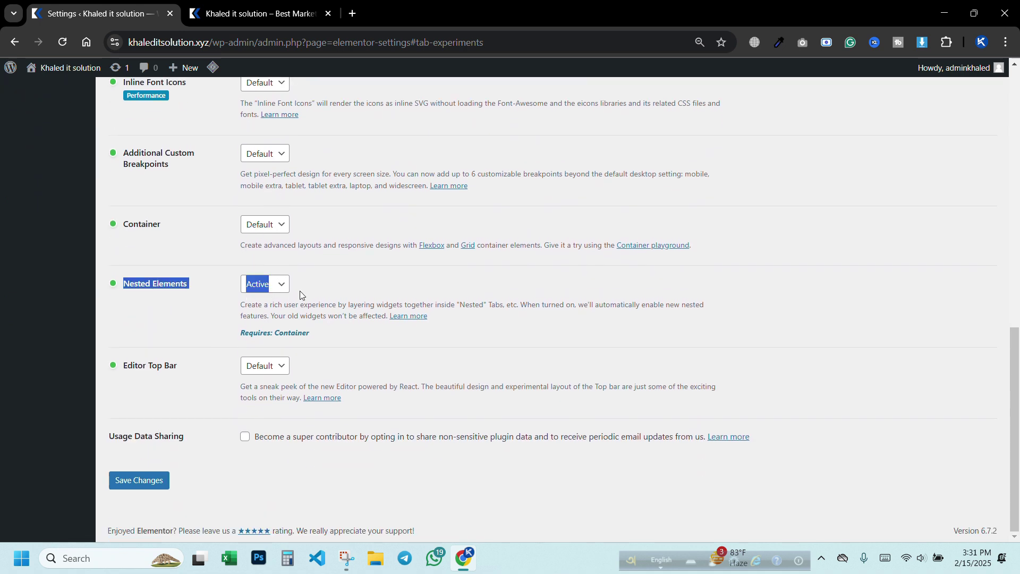
click(269, 287)
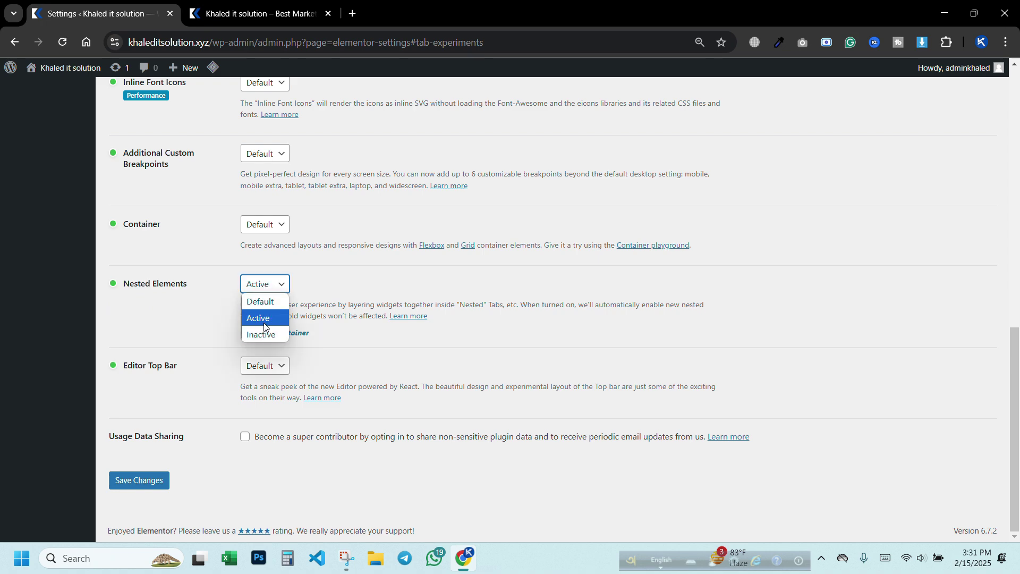
click(264, 319)
click(133, 481)
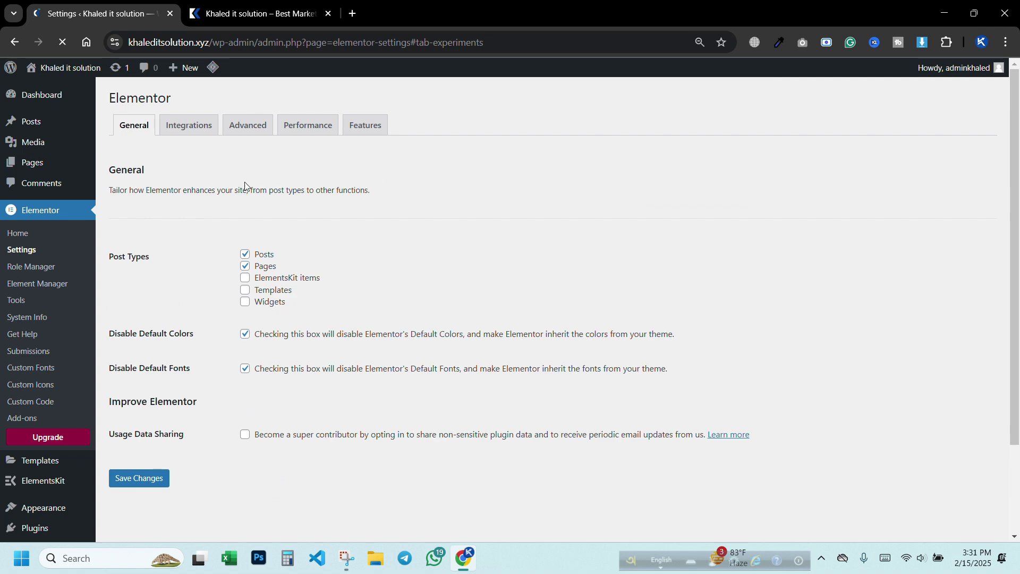
- Open the ElementsKit settings, look at the live site, and return to the ElementsKit welcome page
scroll(13, 346, down, 5)
mouse_move(49, 217)
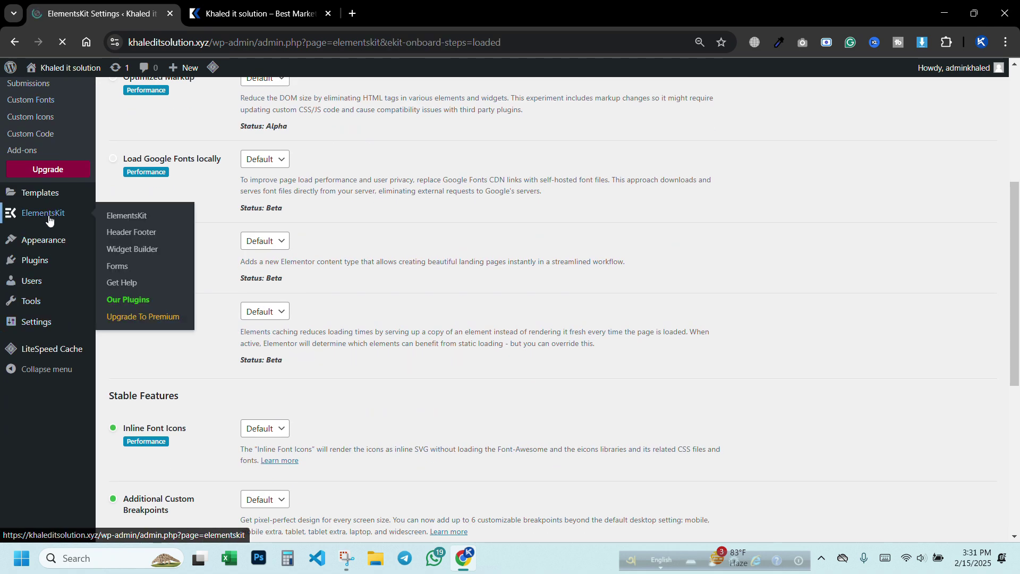
click(248, 11)
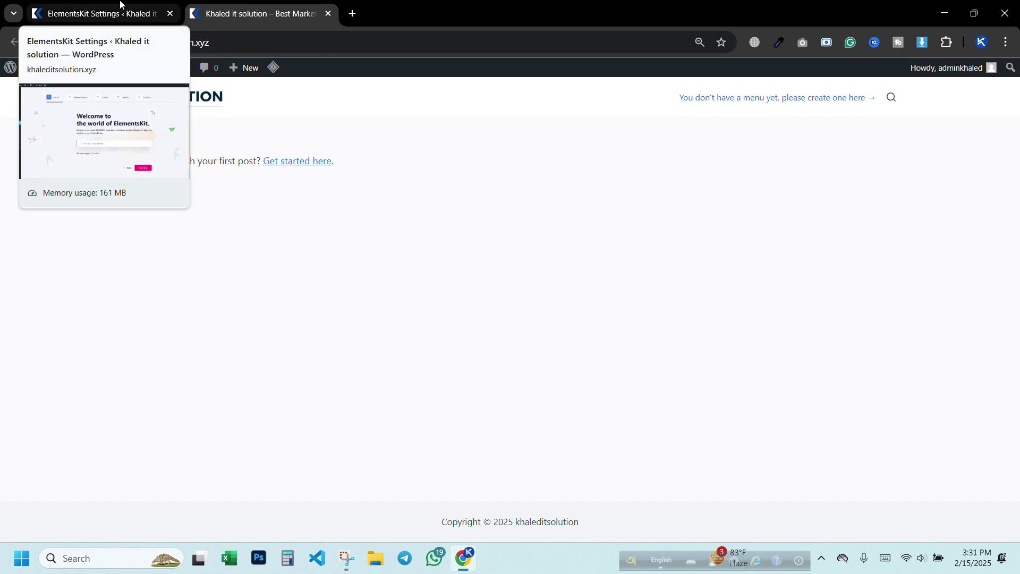
click(84, 6)
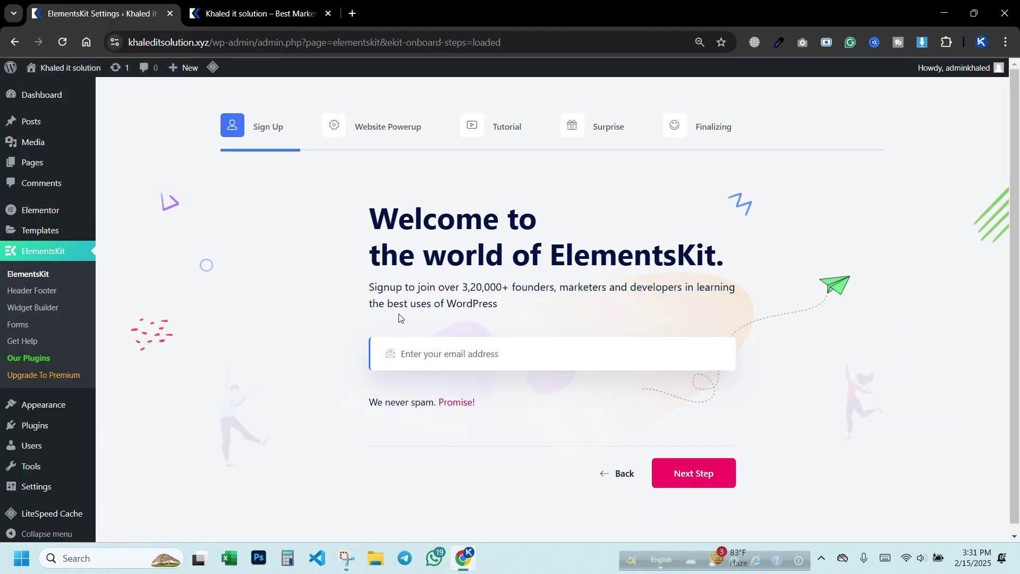
- Add a new page to the site and title it "Home"
mouse_move(34, 223)
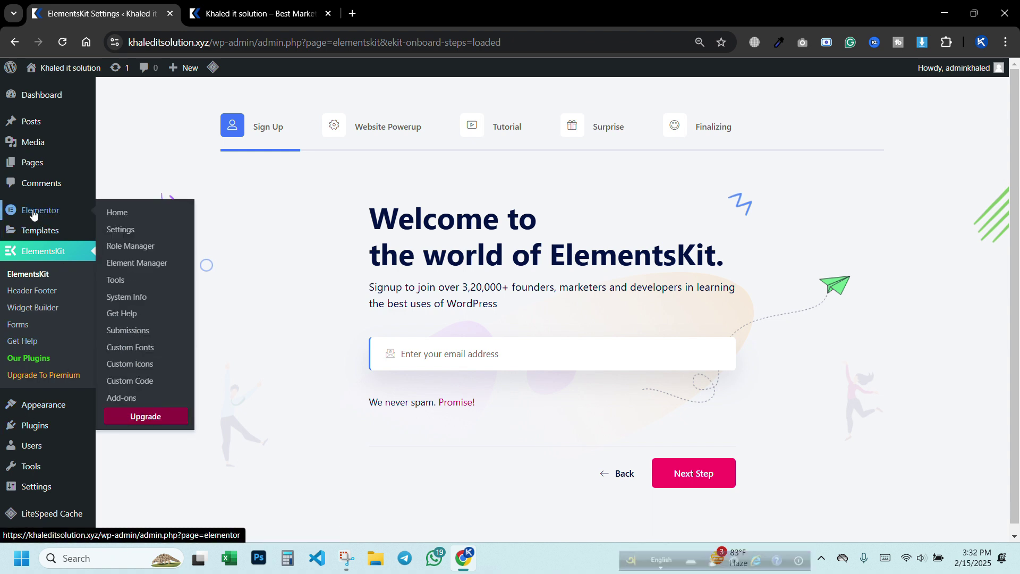
mouse_move(30, 168)
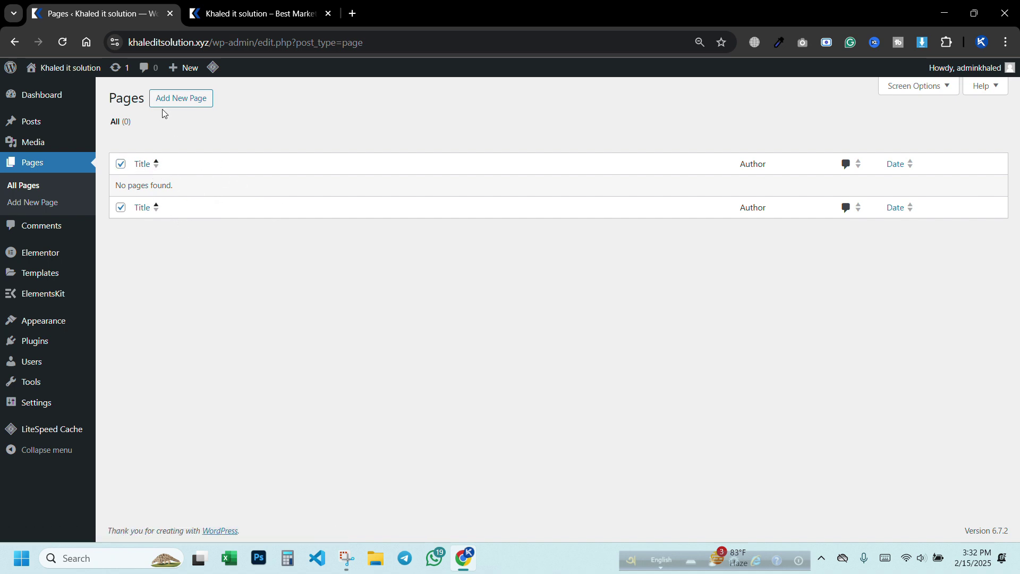
click(182, 102)
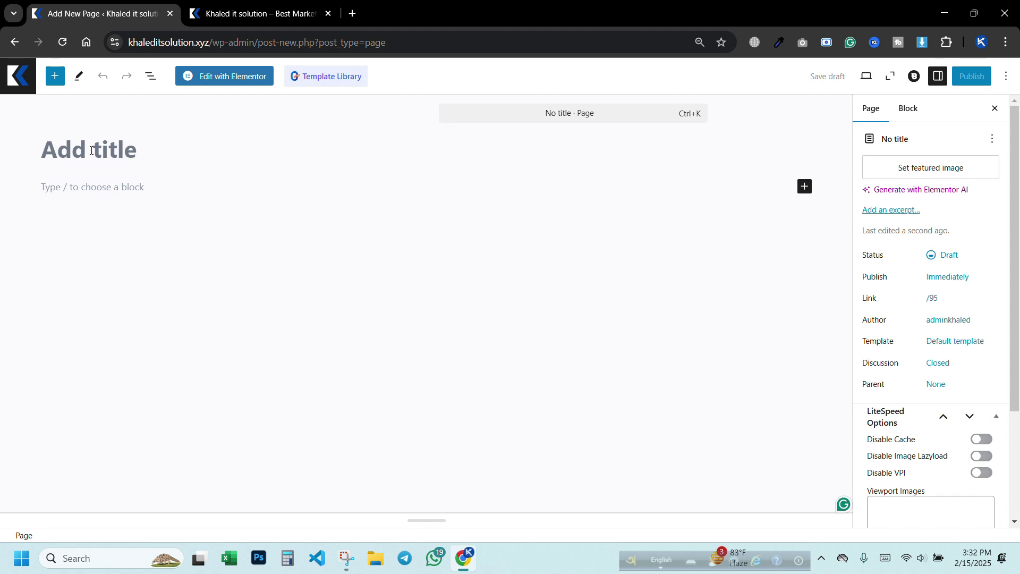
text(HOme)
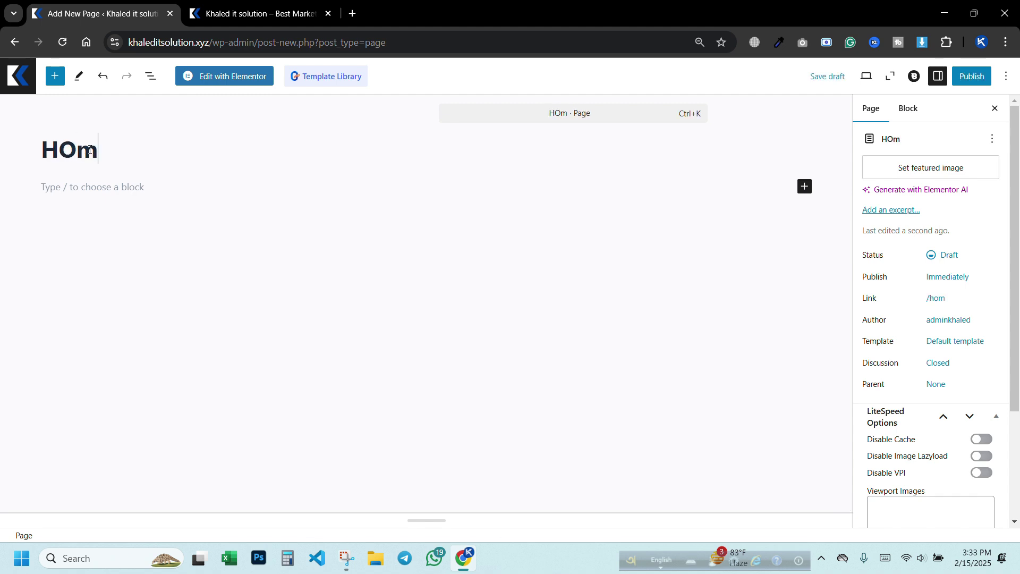
key(BackSpace)
key(BackSpace)
key(BackSpace)
text(ome)
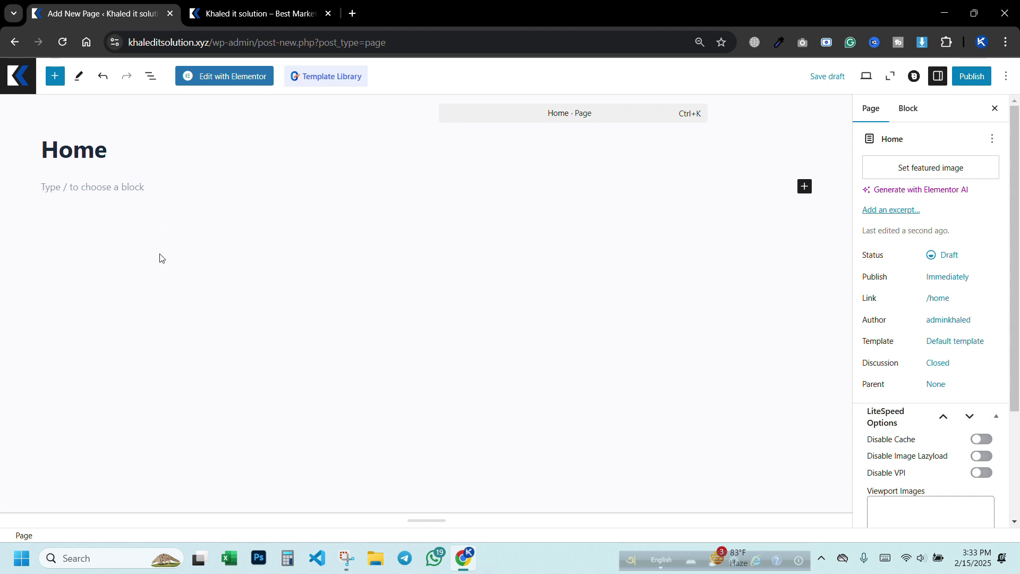
click(362, 333)
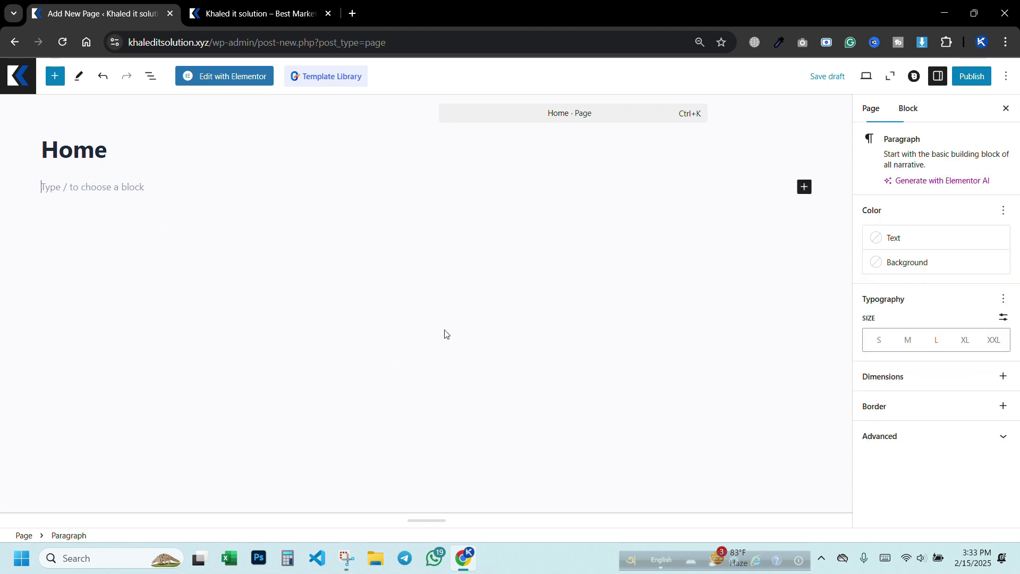
- Set the Home page's template to Elementor Full Width
click(162, 131)
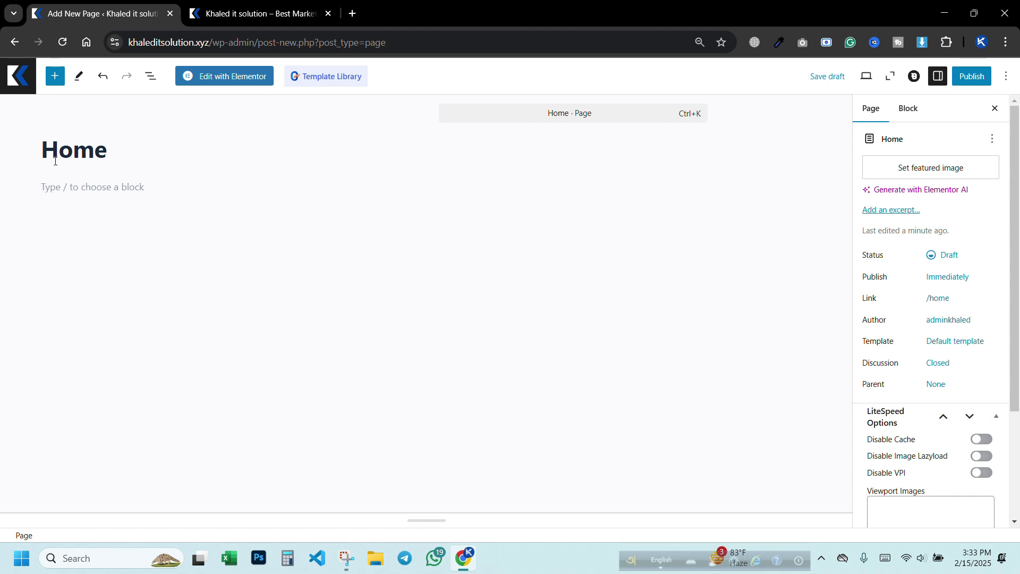
drag(53, 159, 109, 149)
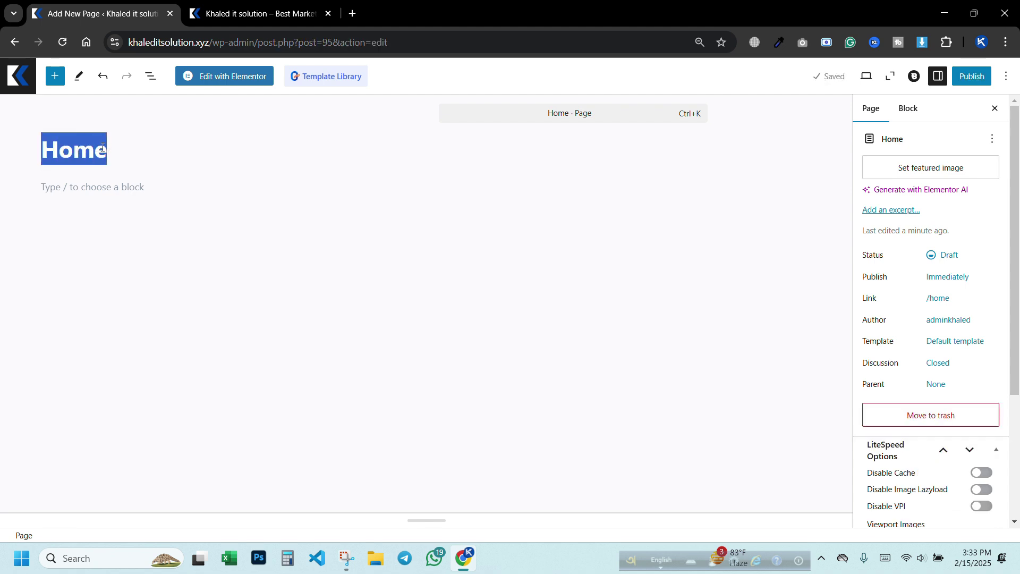
click(111, 148)
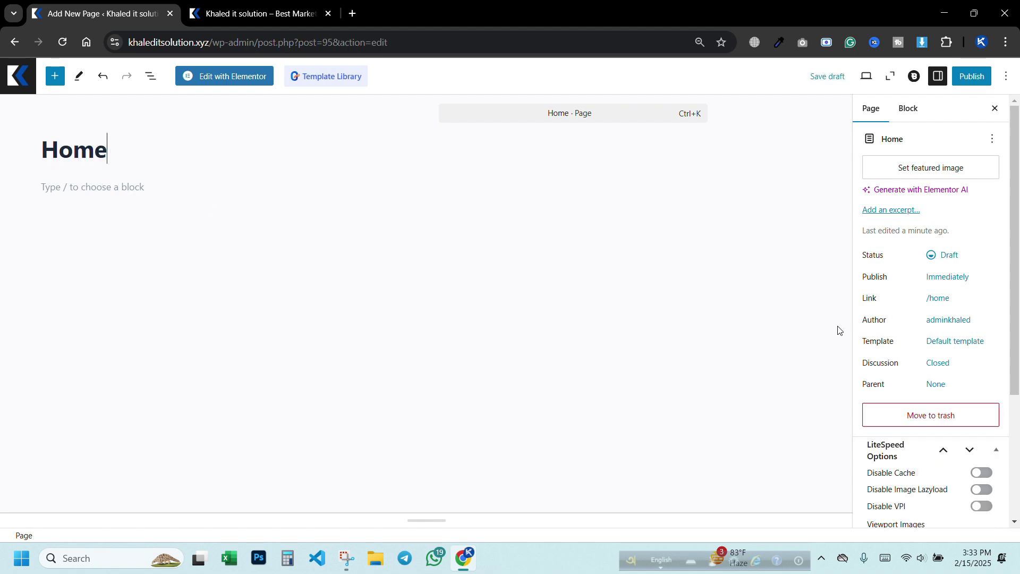
drag(866, 341, 897, 346)
click(882, 338)
click(957, 344)
click(900, 435)
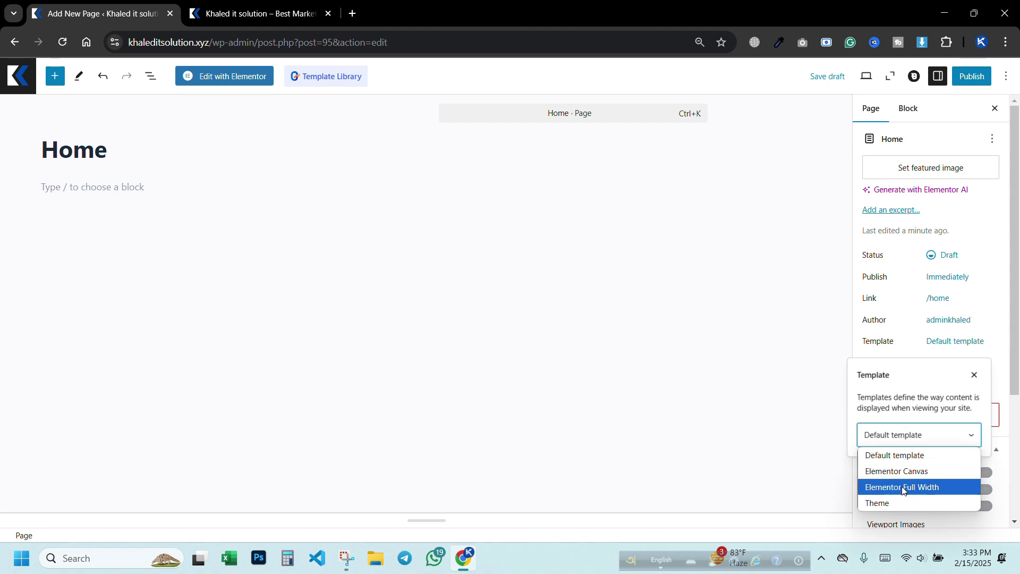
click(929, 488)
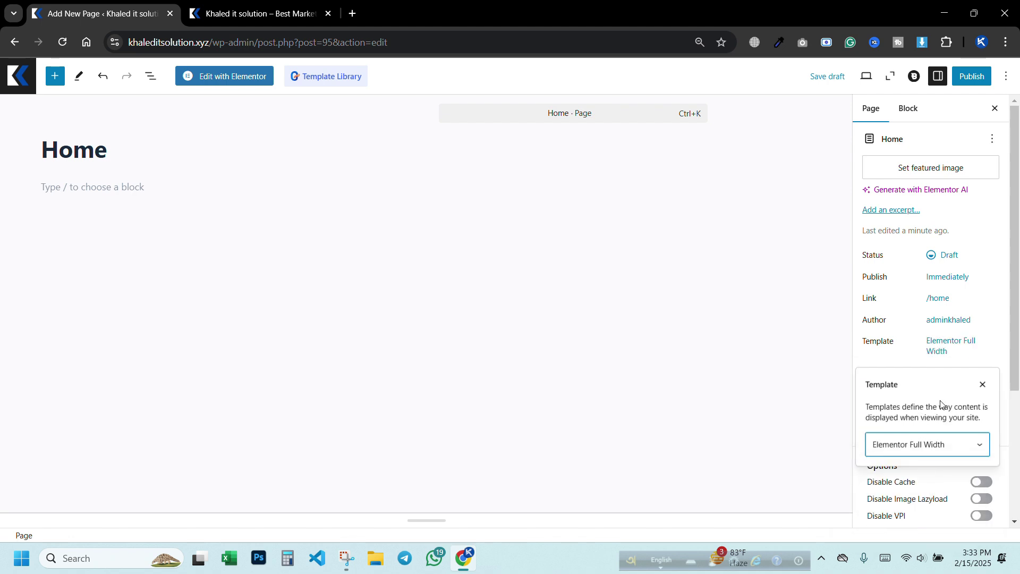
click(823, 391)
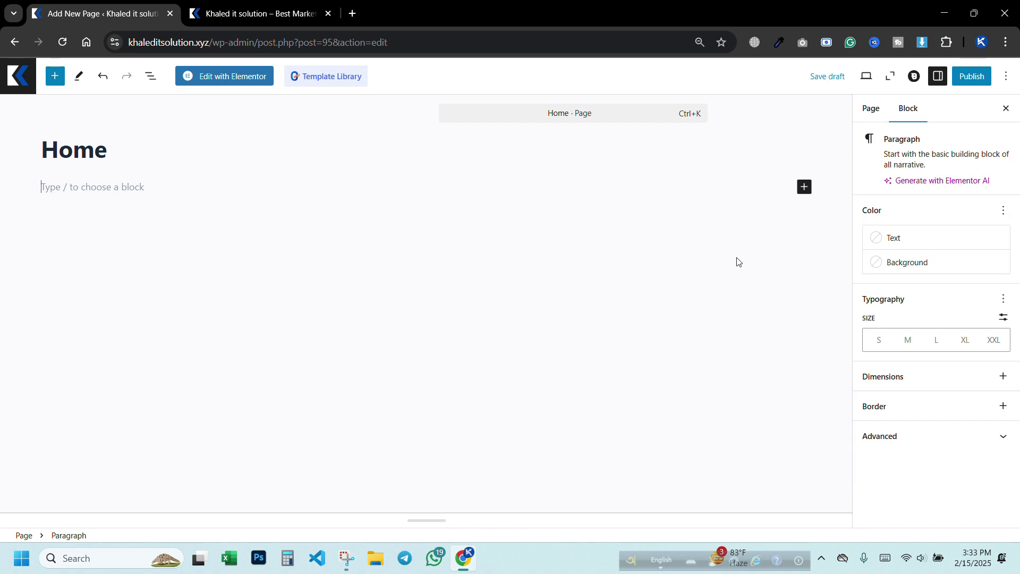
- Return to the page-level options and publish the Home page, confirming the pre-publish check
click(880, 116)
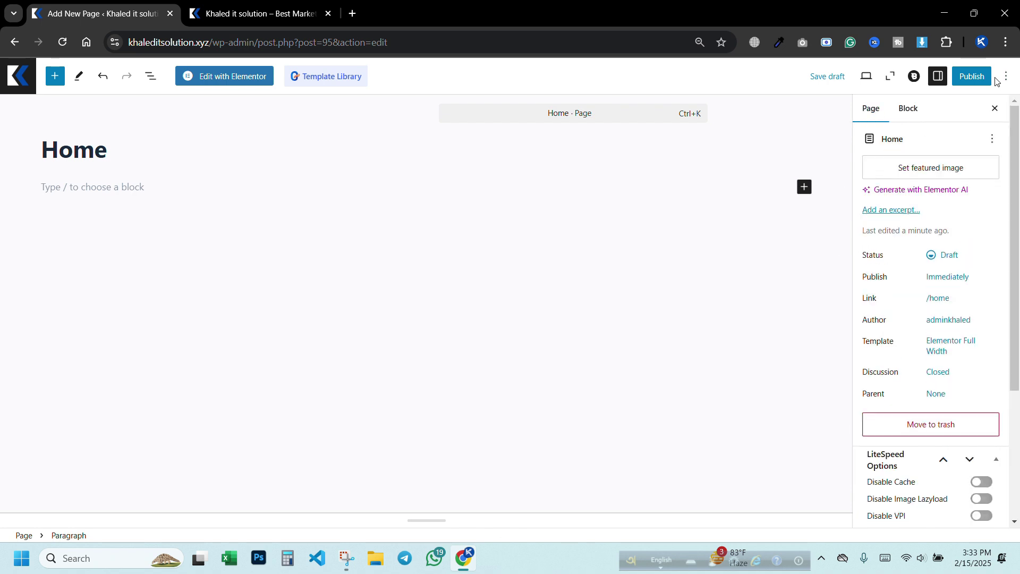
click(977, 77)
click(979, 78)
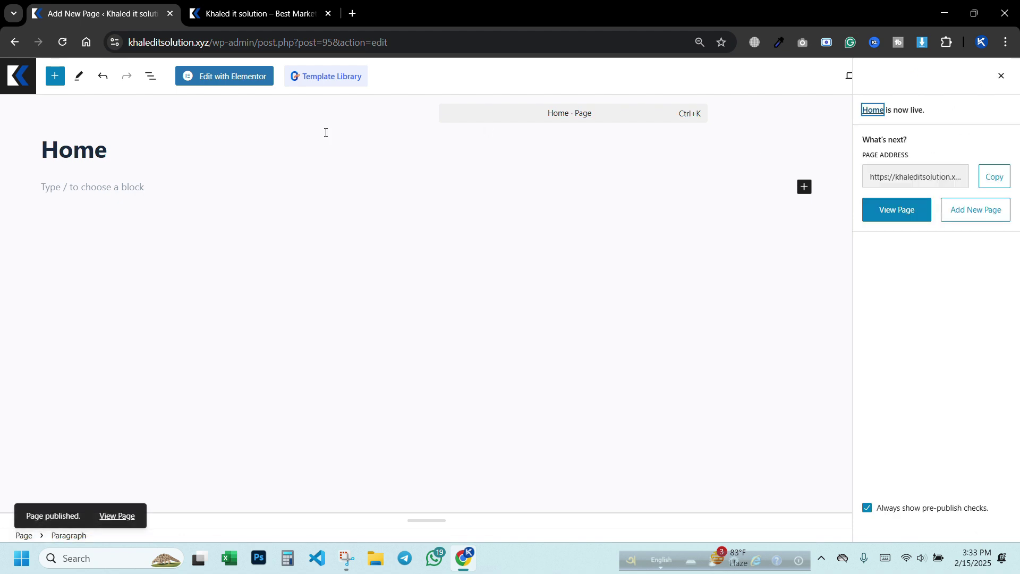
- Open the Home page in the Elementor editor, and open the WordPress admin area from the live site's tab
click(221, 78)
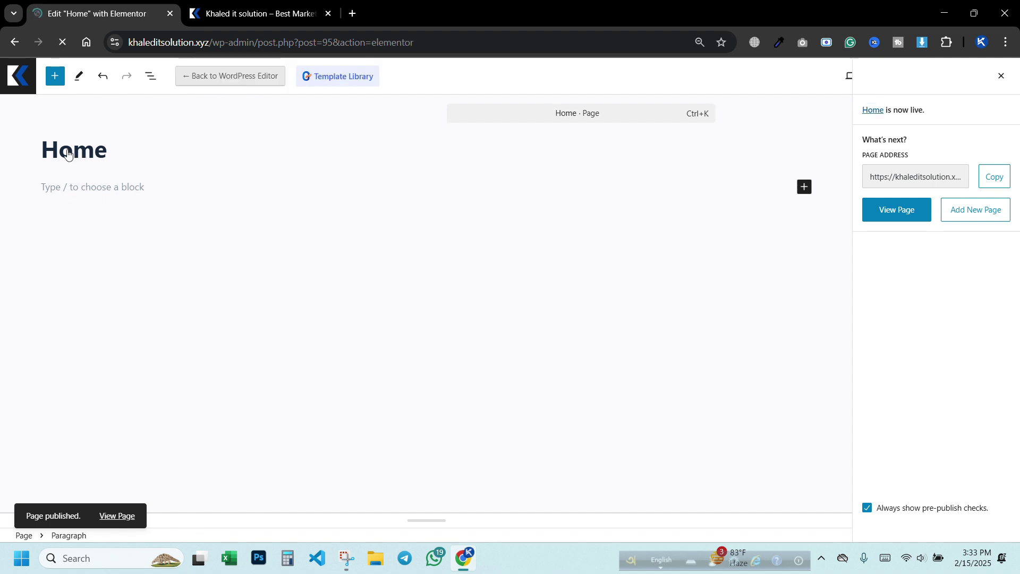
drag(211, 6, 75, 8)
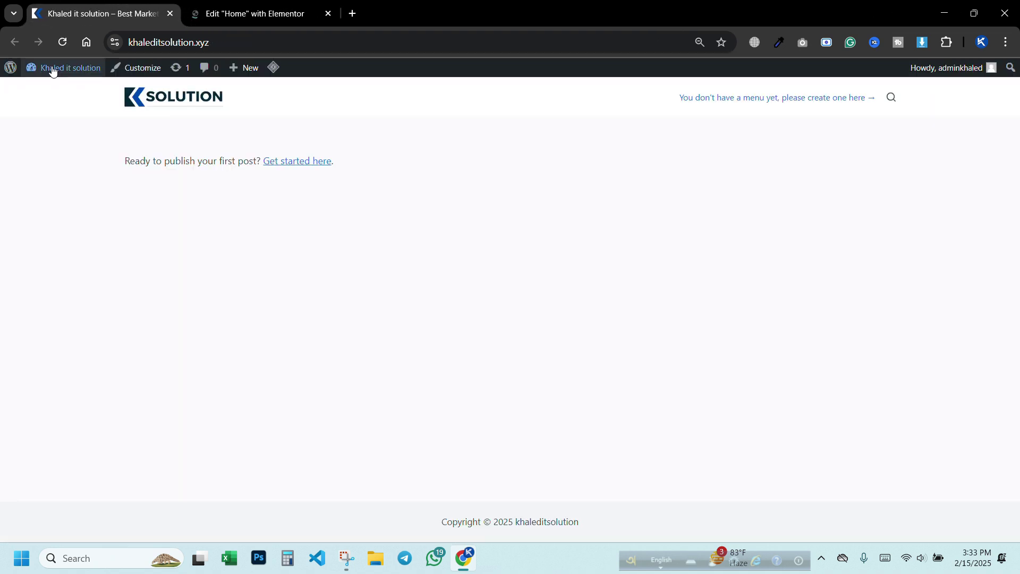
click(11, 70)
click(257, 5)
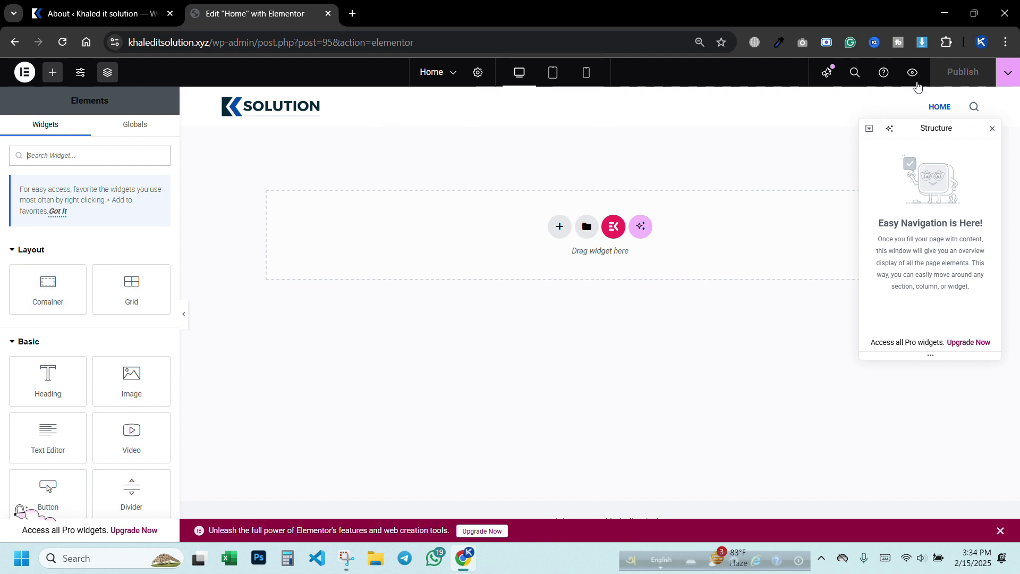
- Preview the Home page and compare the pages that the header's Home link and the site logo lead to
click(913, 75)
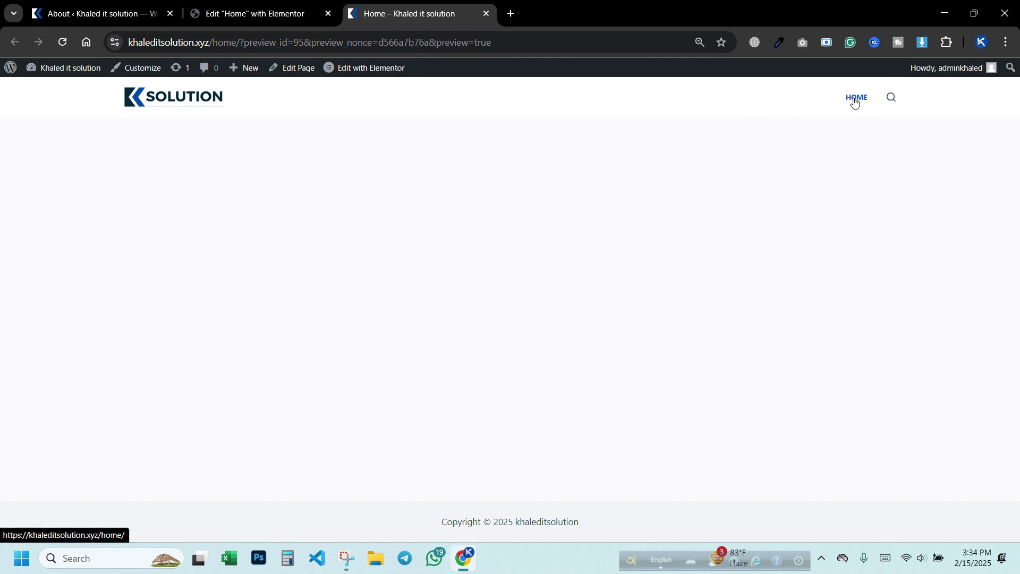
click(856, 97)
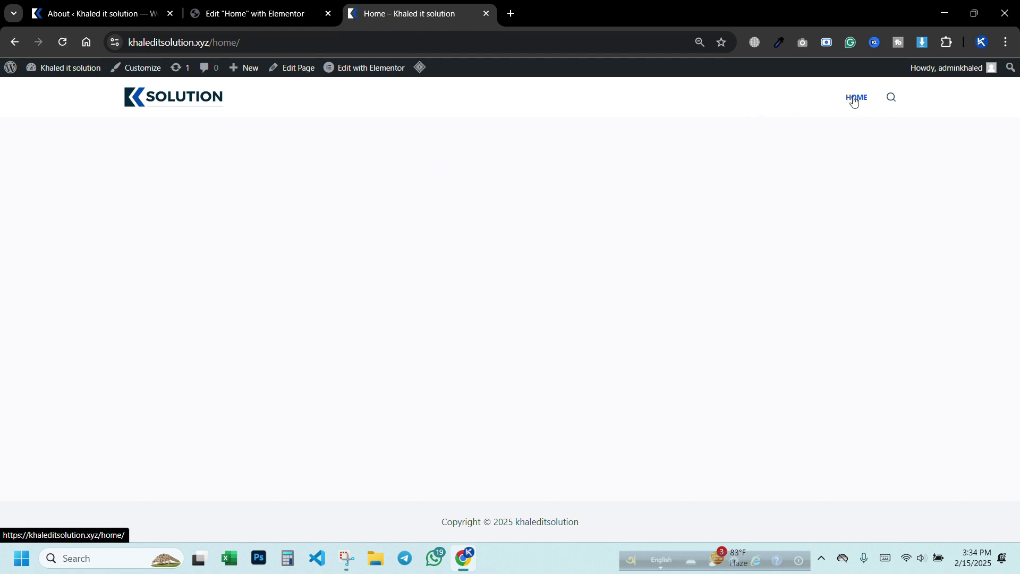
click(858, 101)
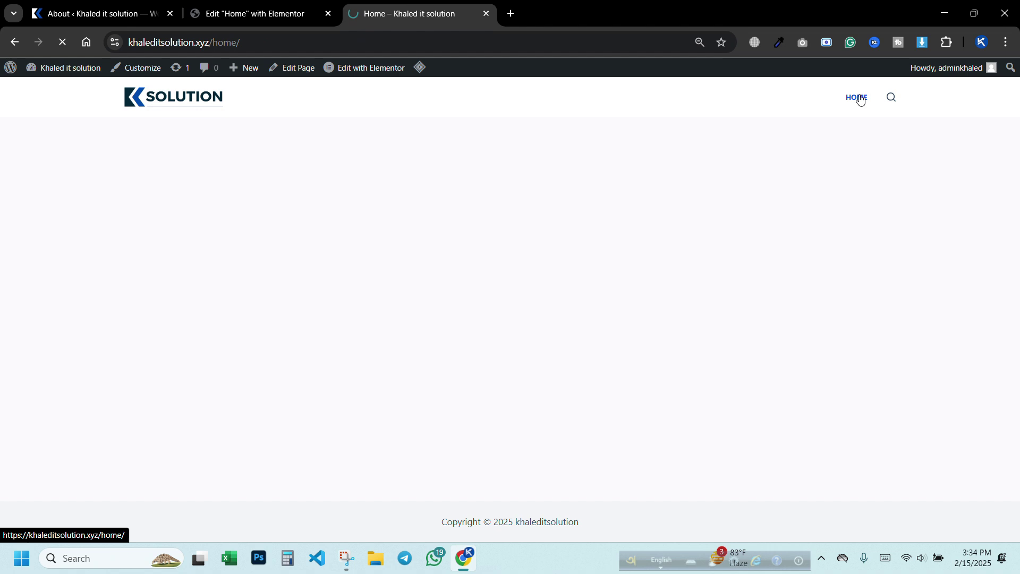
click(185, 107)
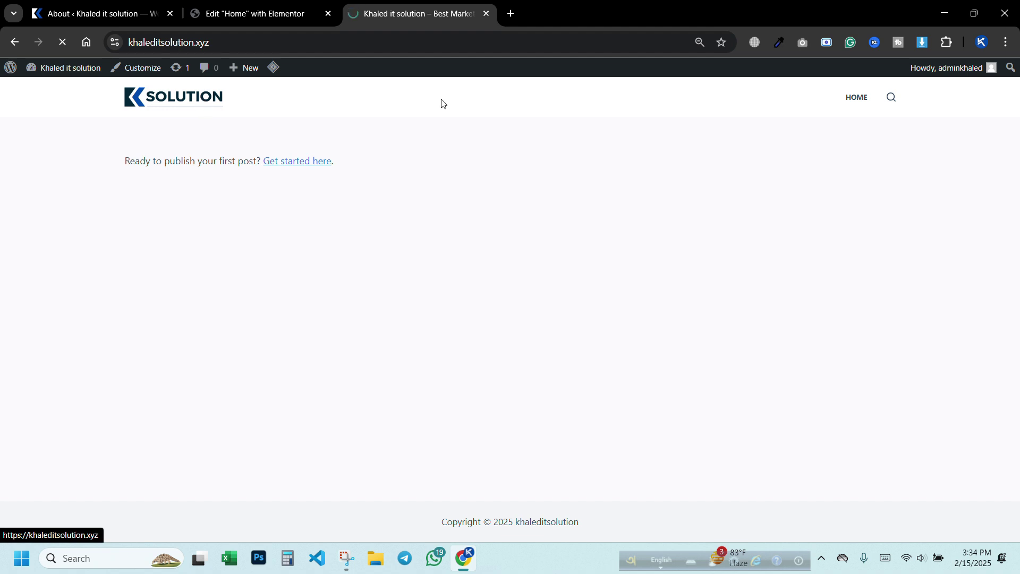
click(857, 101)
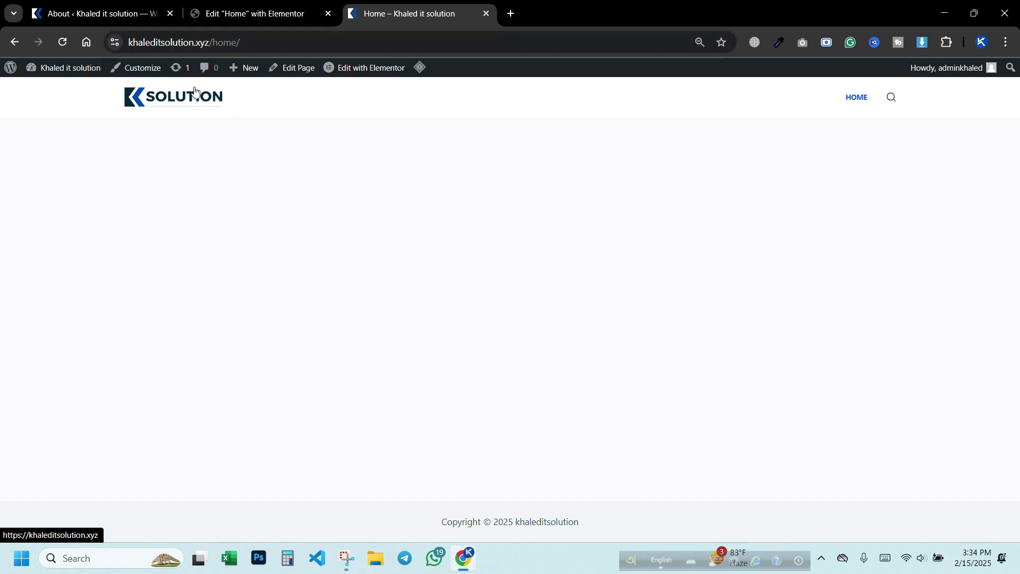
click(195, 105)
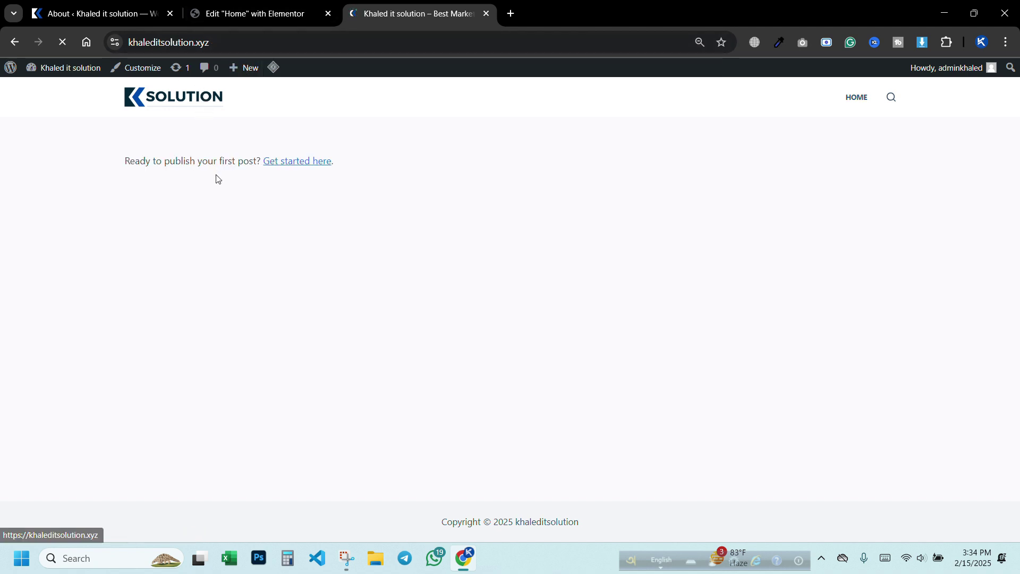
- Open the theme customizer from the live site and go to its Homepage Settings
mouse_move(10, 69)
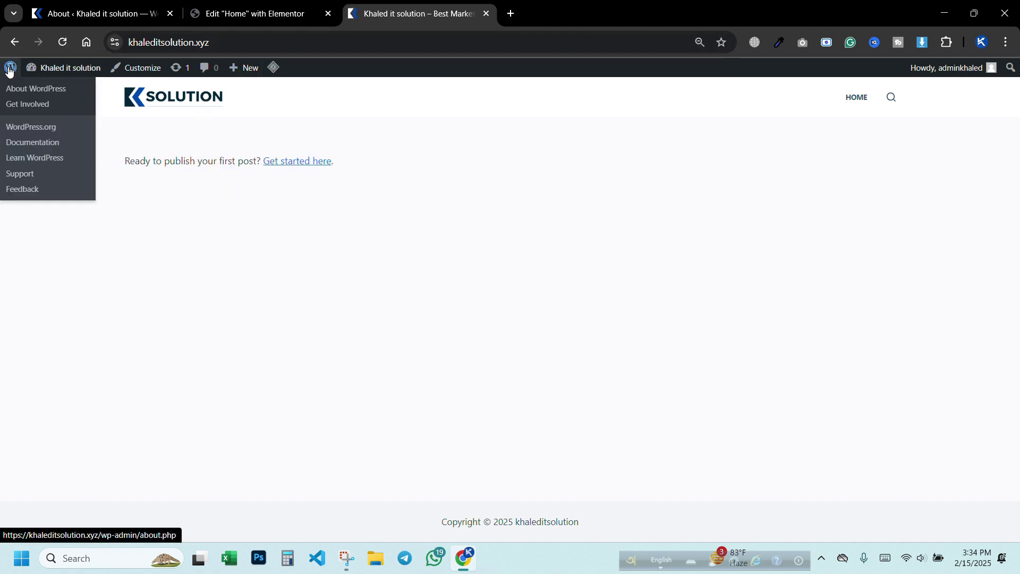
click(137, 72)
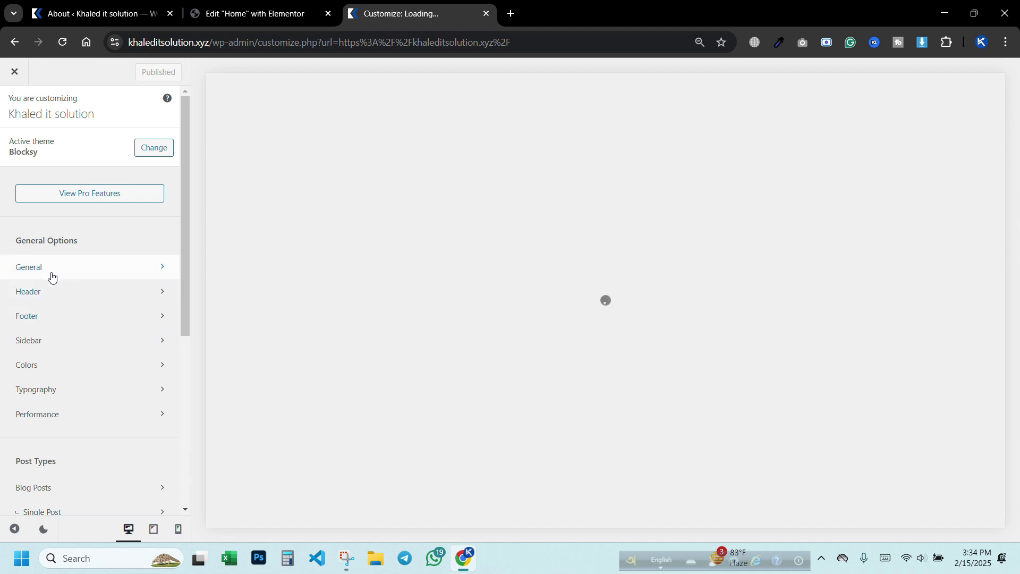
scroll(53, 276, down, 5)
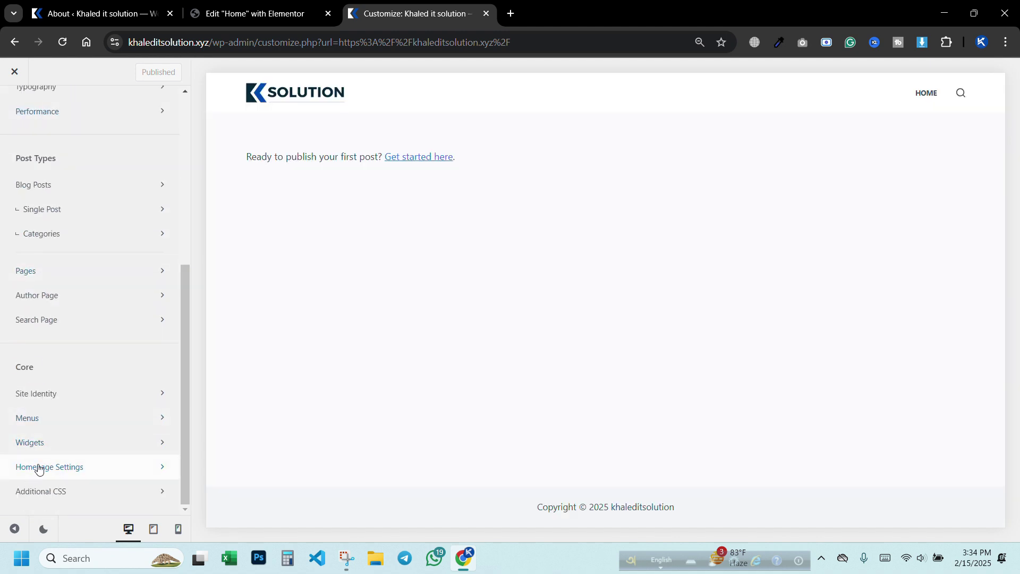
scroll(75, 330, up, 5)
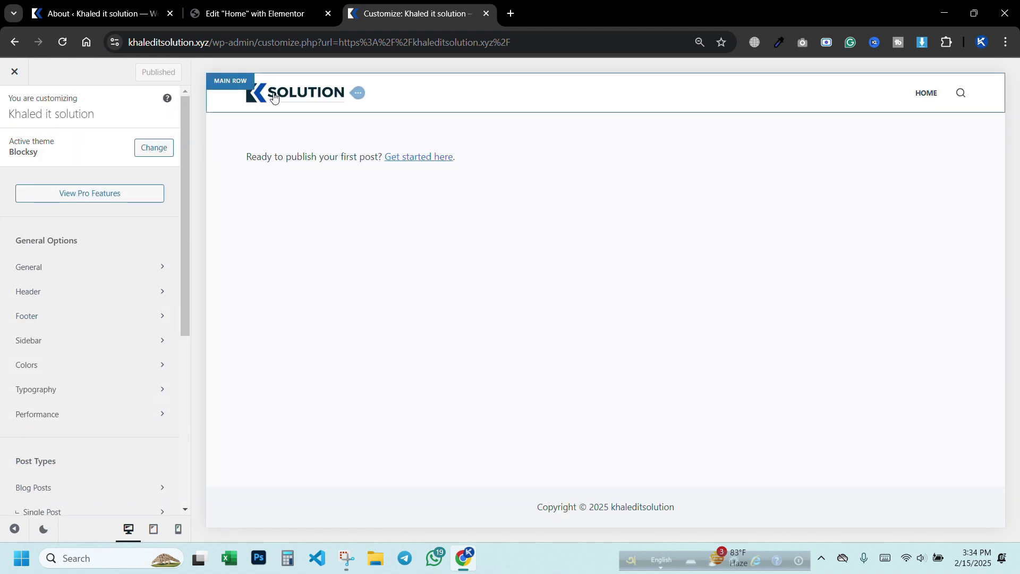
scroll(98, 280, down, 6)
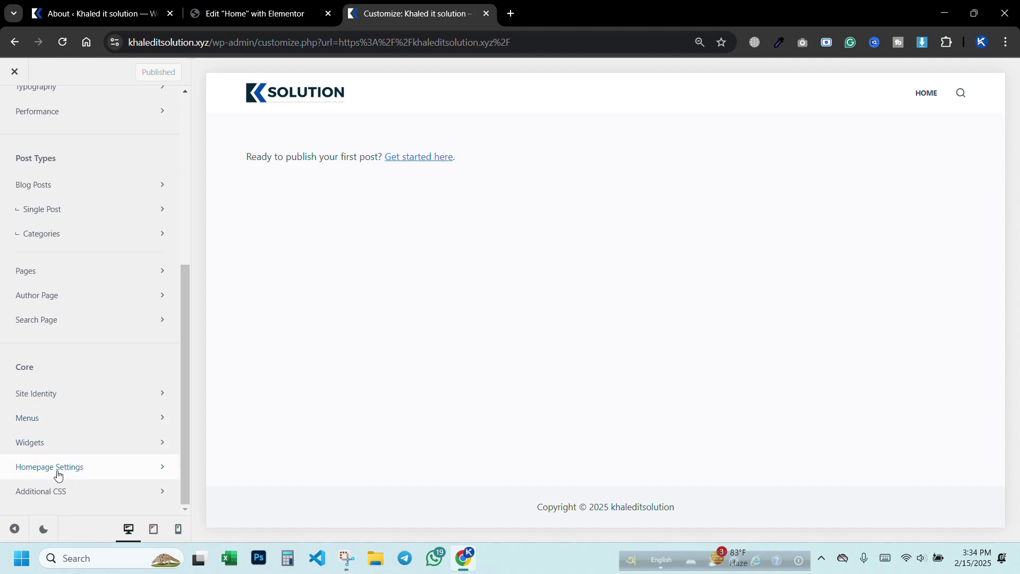
click(60, 468)
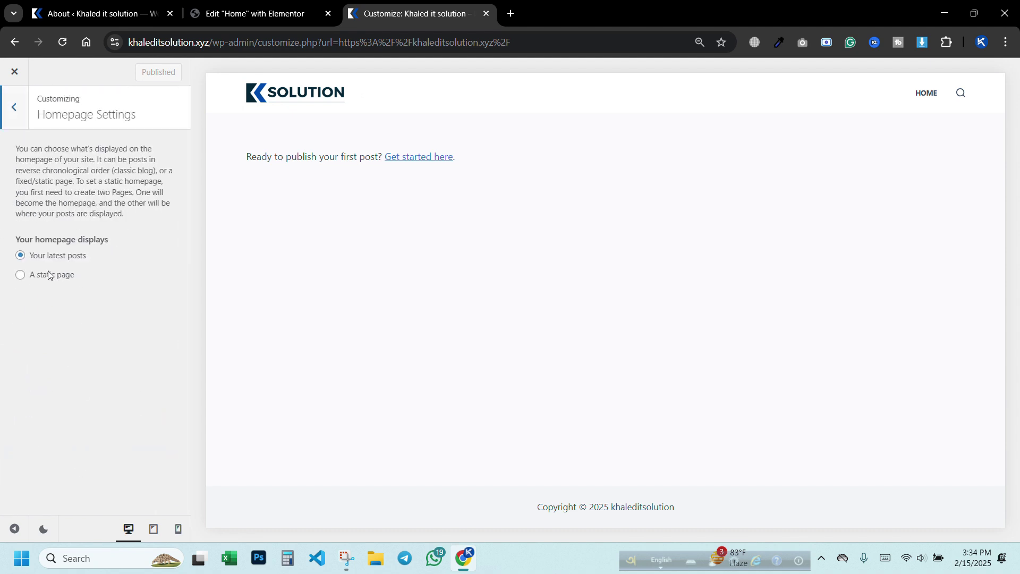
- Set the homepage to display a static page and choose Home as the homepage
click(49, 277)
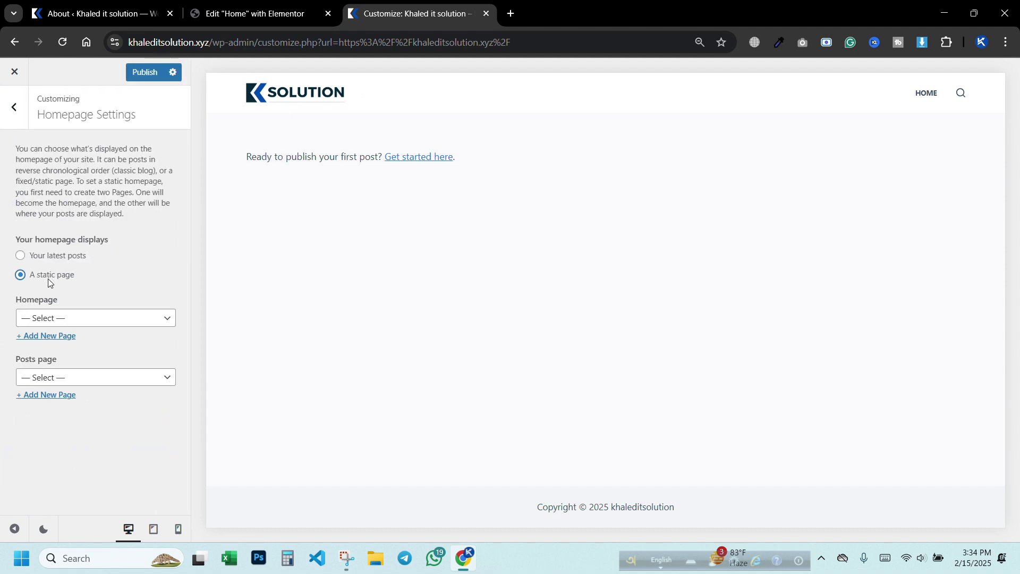
click(74, 319)
click(60, 352)
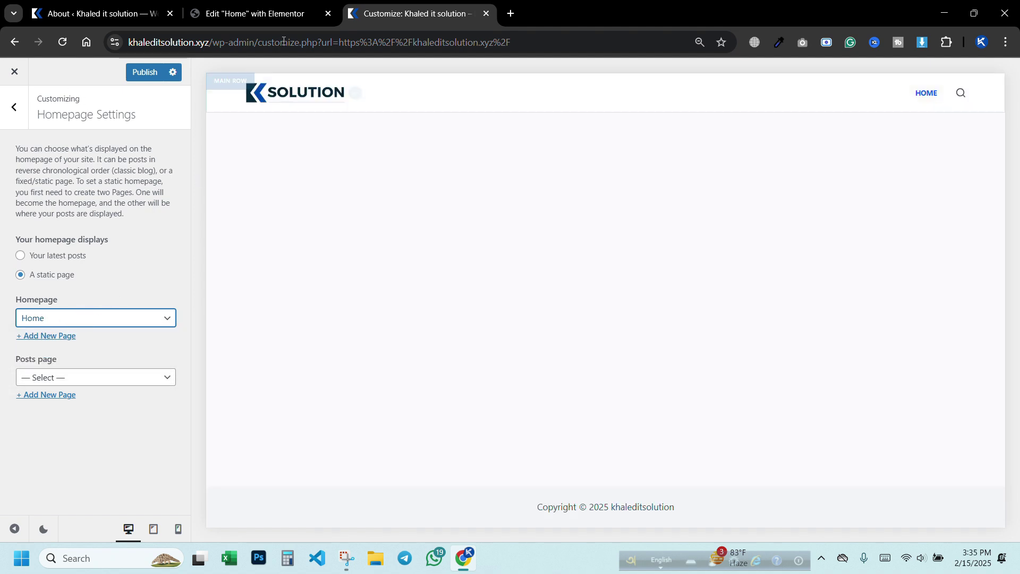
drag(211, 42, 128, 43)
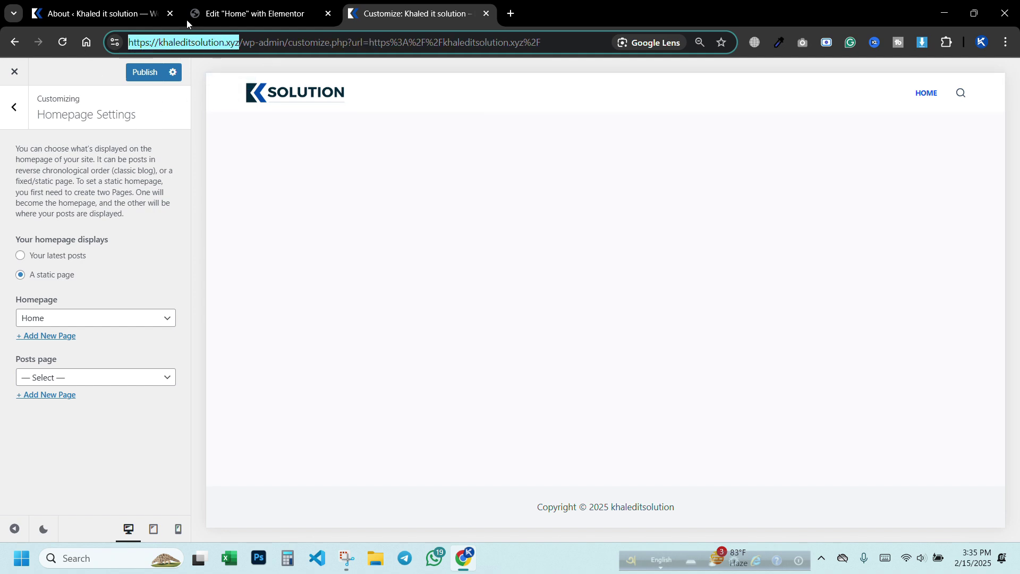
click(78, 321)
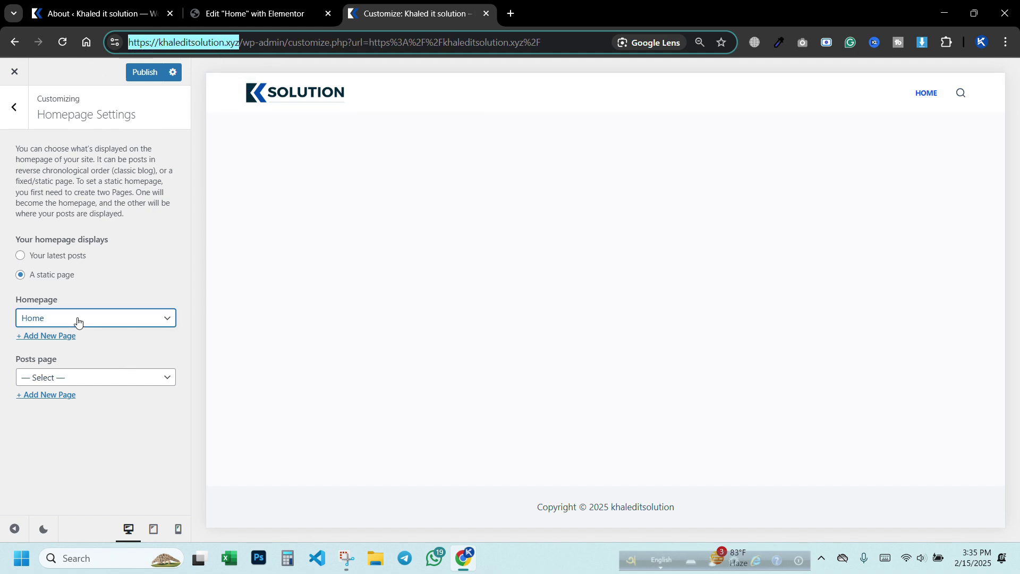
click(77, 322)
click(45, 355)
click(76, 325)
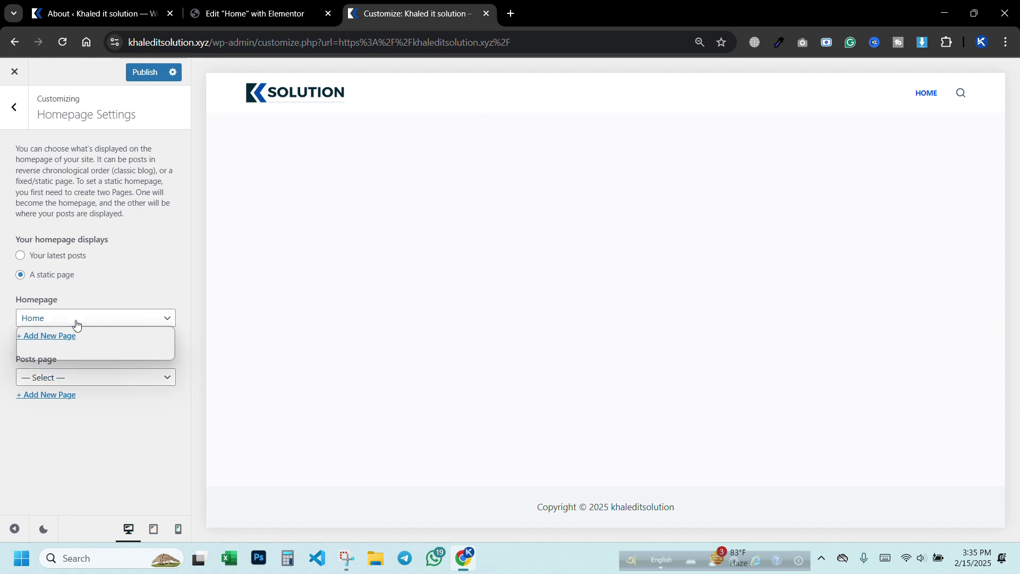
click(65, 353)
click(65, 321)
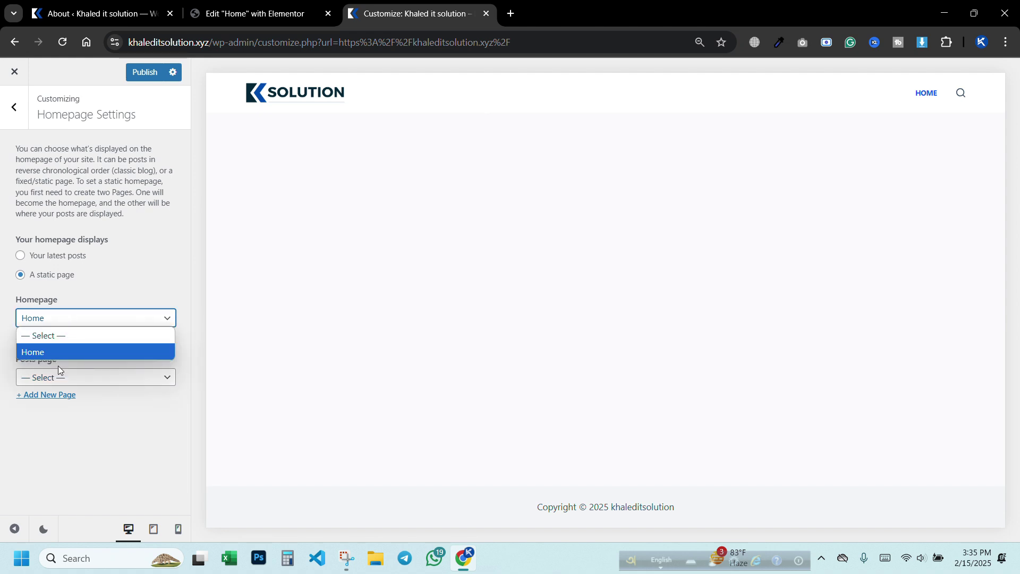
click(59, 351)
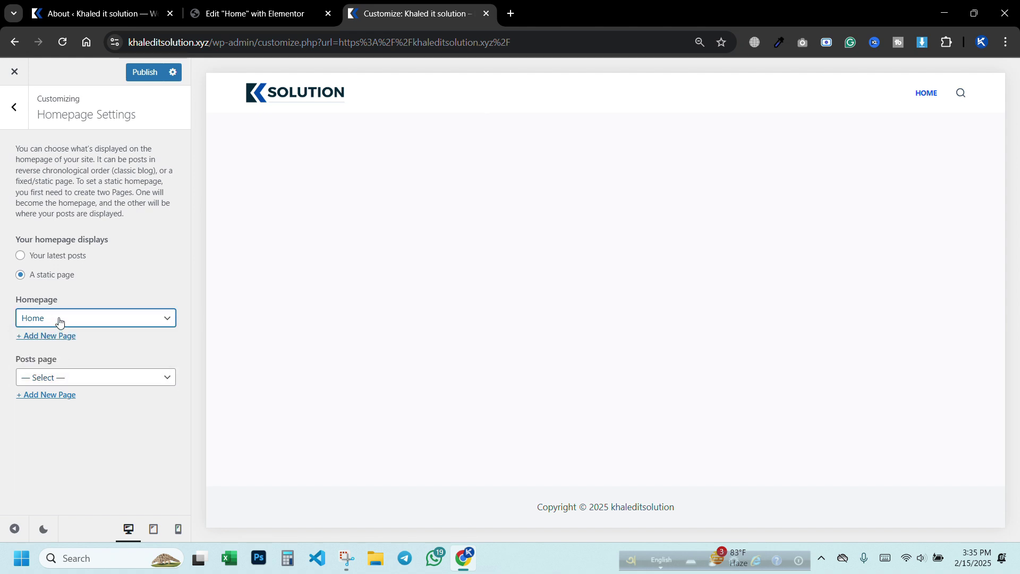
- Publish the homepage settings, close the customizer, and check where the header's Home link leads on the live site
click(141, 78)
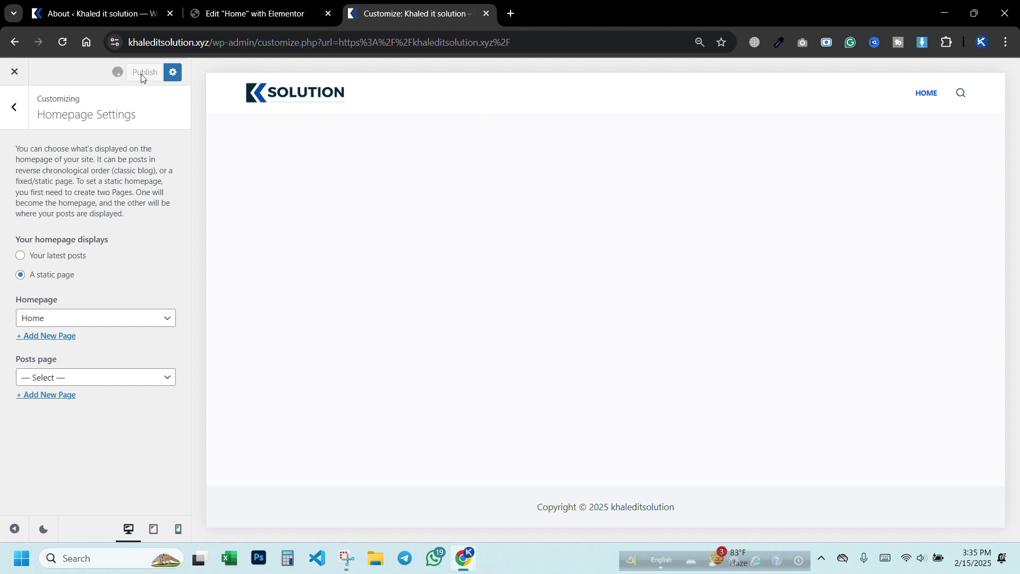
click(16, 76)
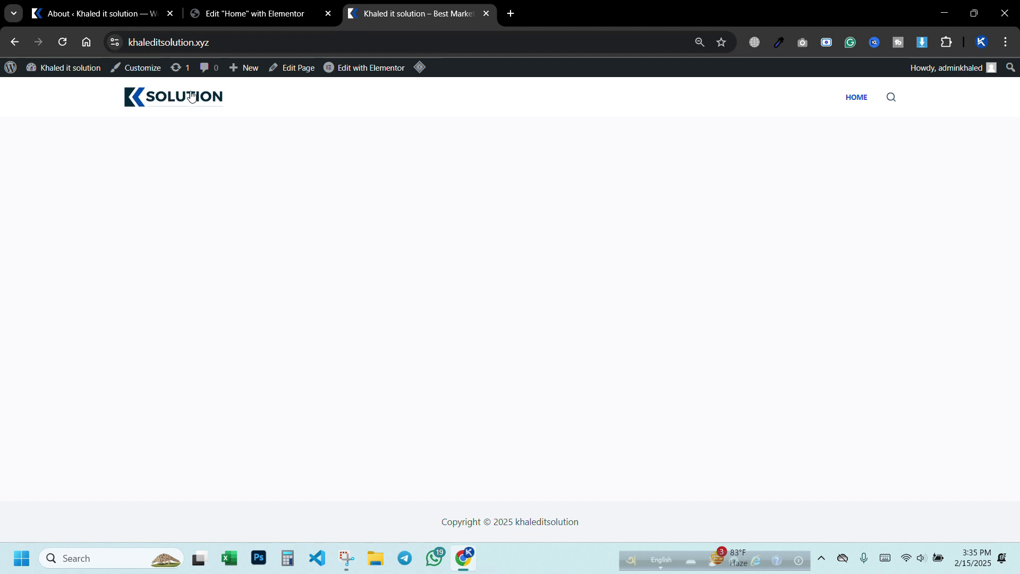
click(866, 105)
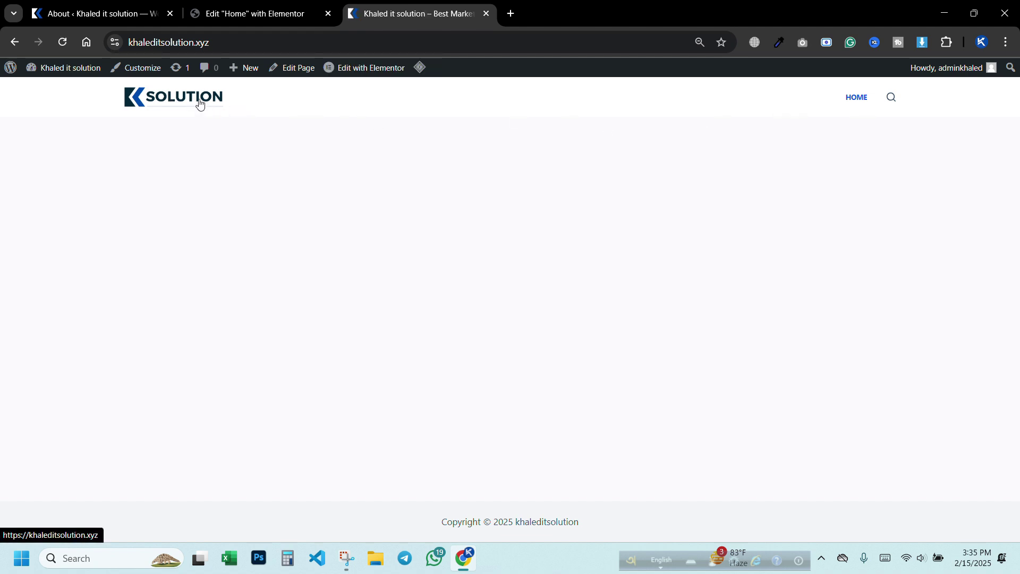
- Return to the Home page's Elementor editor, close the Structure window, and open Global Colors in Site Settings
click(239, 13)
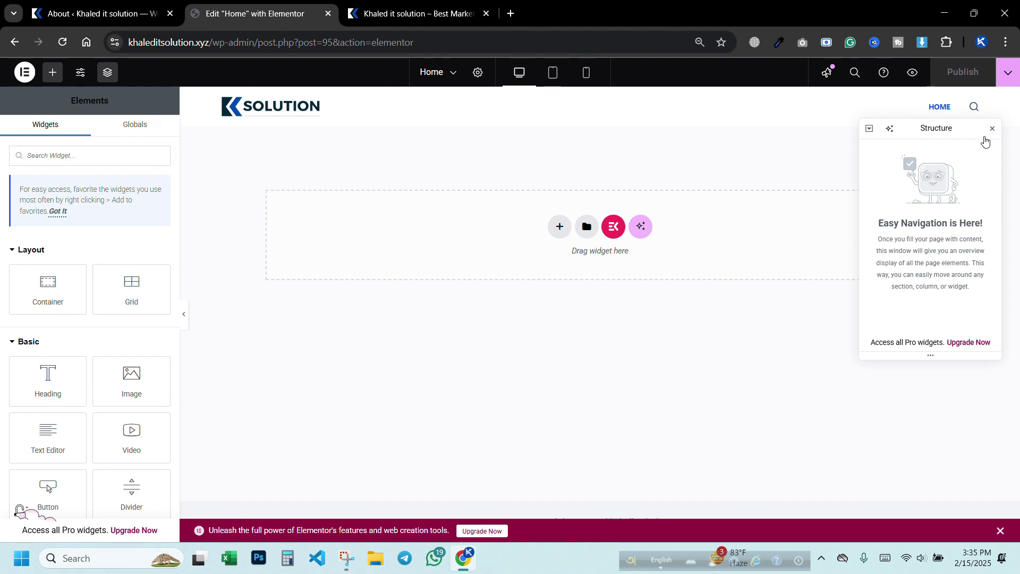
click(992, 129)
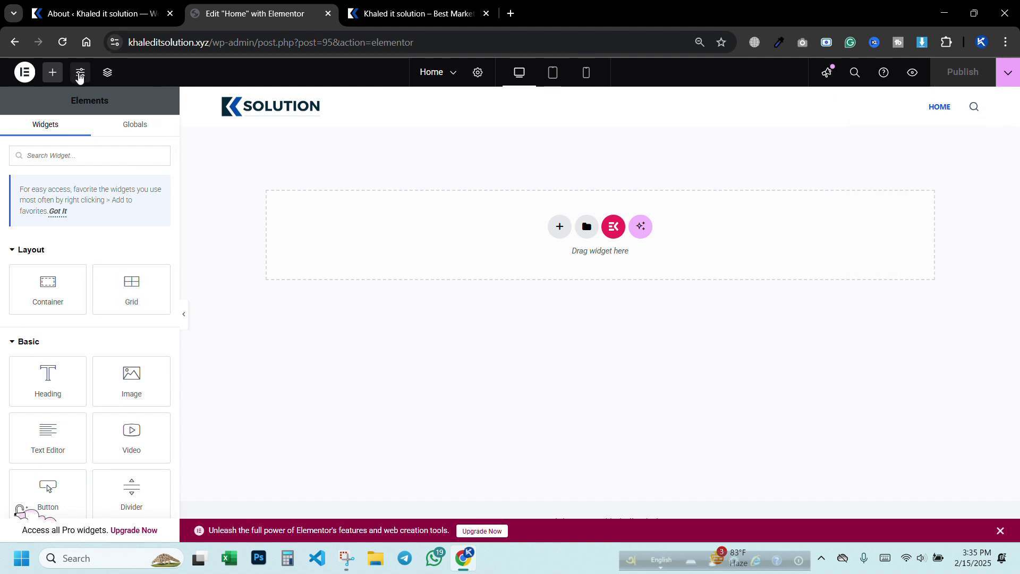
click(81, 73)
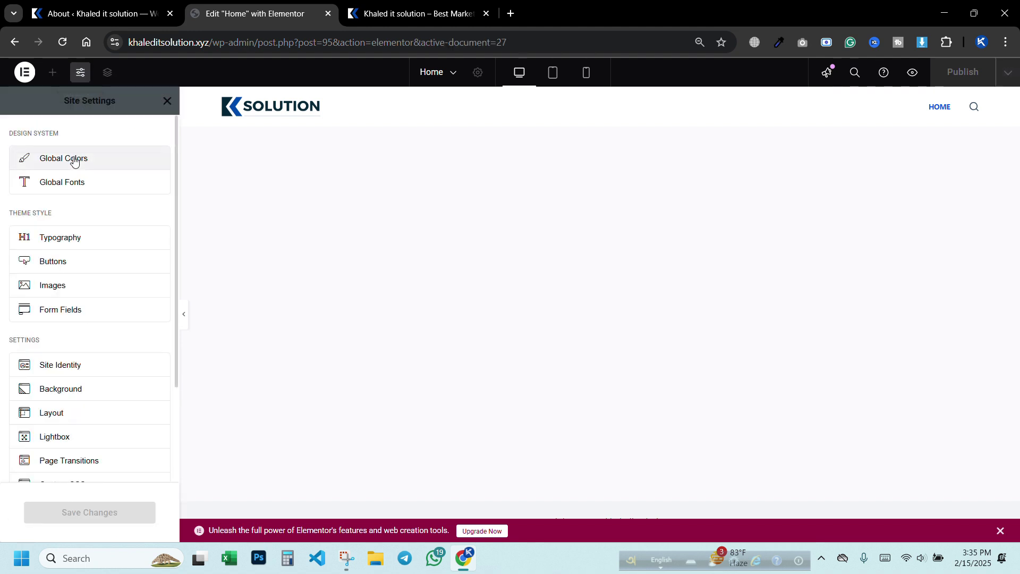
click(69, 158)
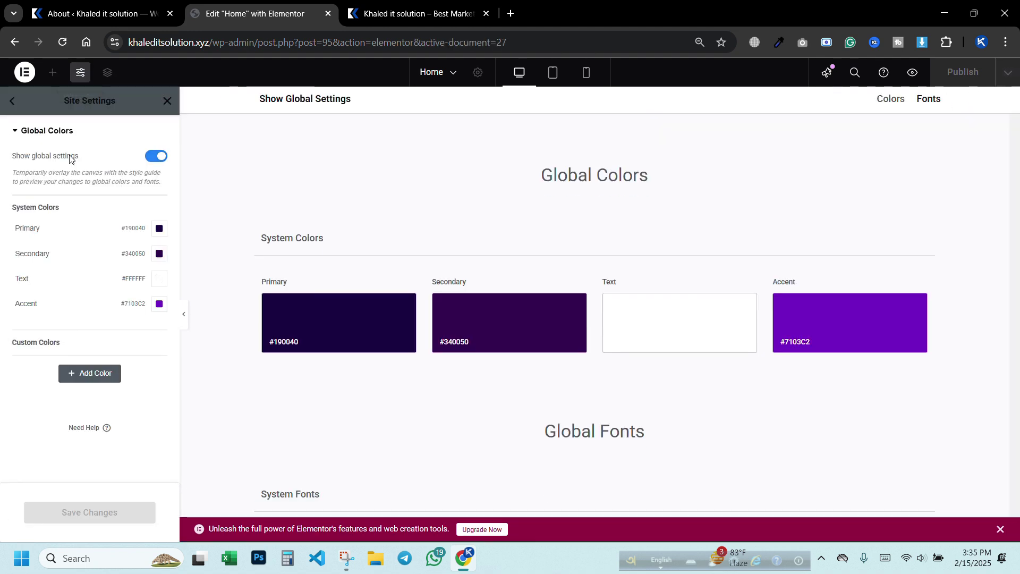
- Set the Primary system color to purple #5A0077
click(335, 340)
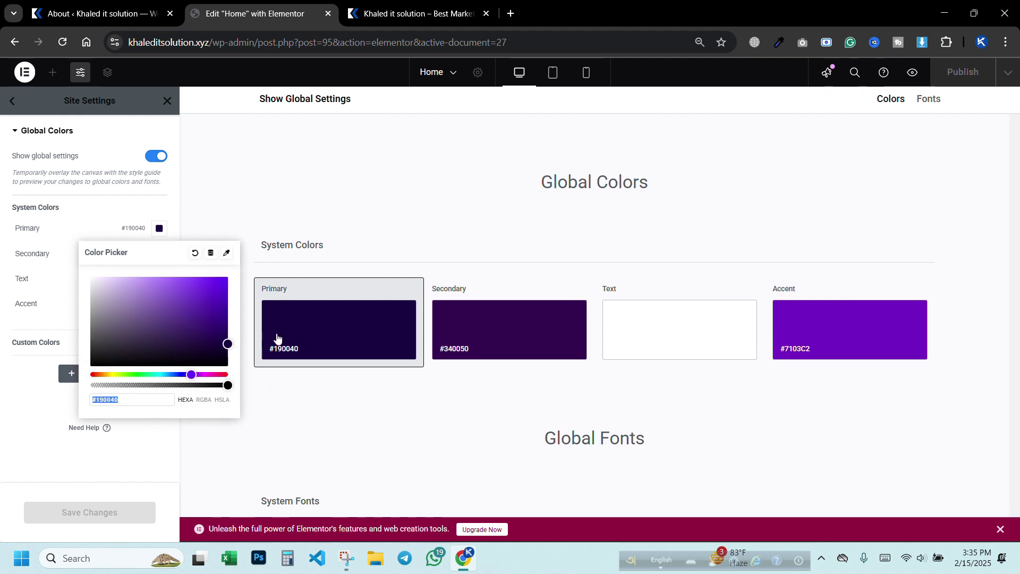
mouse_move(220, 334)
mouse_down()
mouse_move(232, 321)
mouse_move(183, 366)
mouse_move(228, 325)
mouse_up()
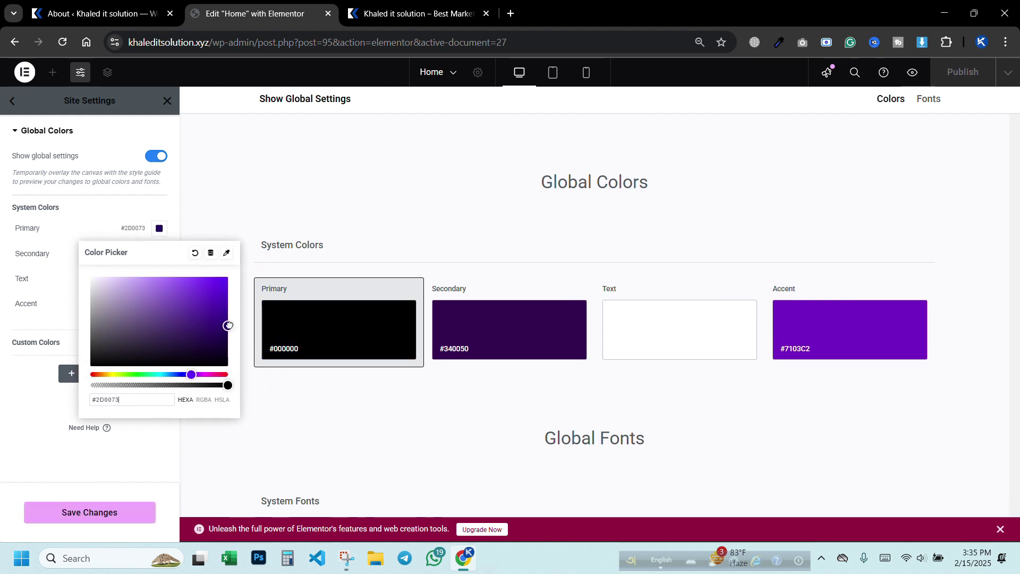
mouse_move(199, 375)
mouse_down()
mouse_move(227, 375)
mouse_move(201, 377)
mouse_up()
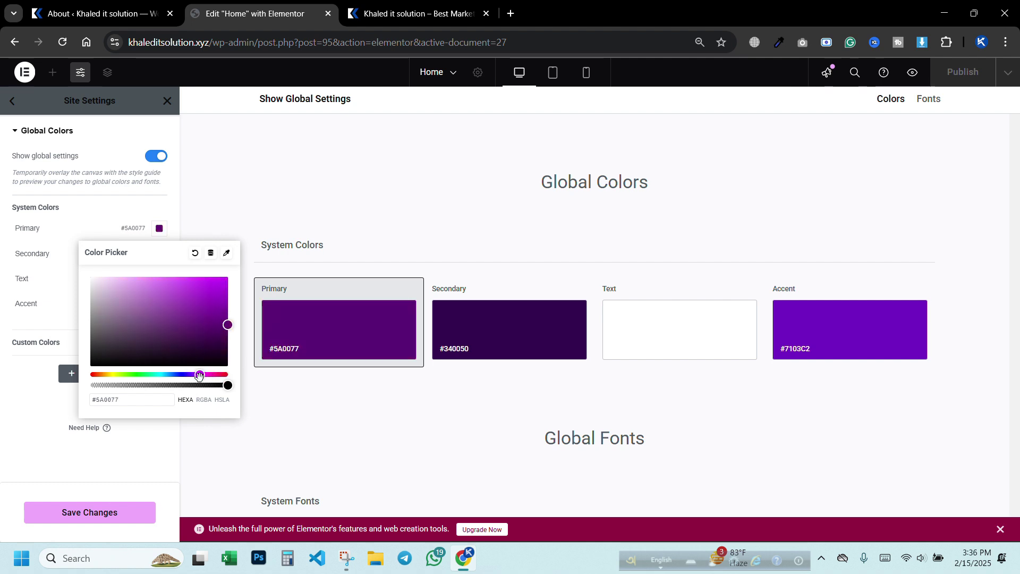
- Look over the Secondary, Text and Accent system colors without altering them, and save the global color changes
click(490, 319)
click(690, 326)
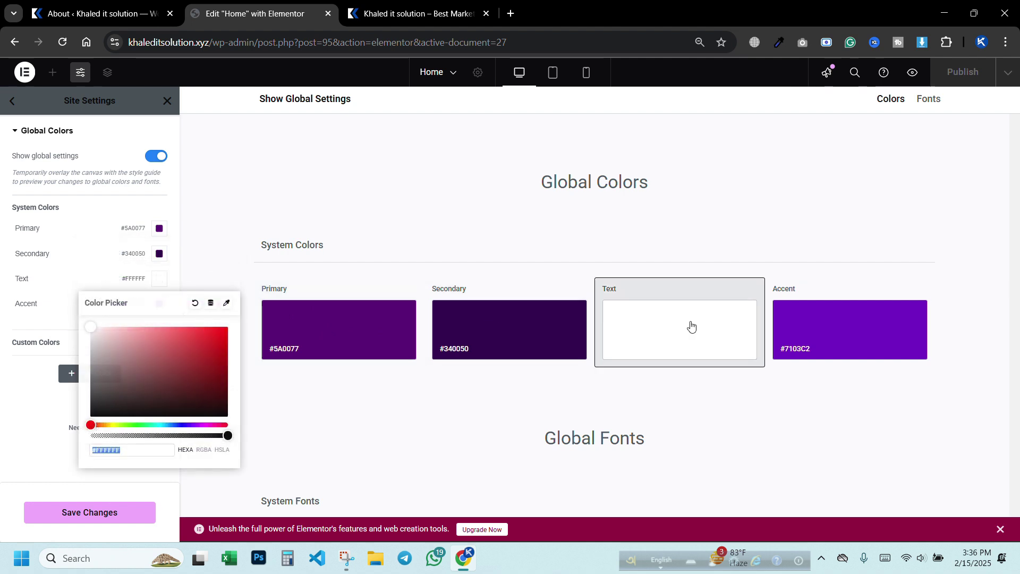
click(842, 329)
click(822, 409)
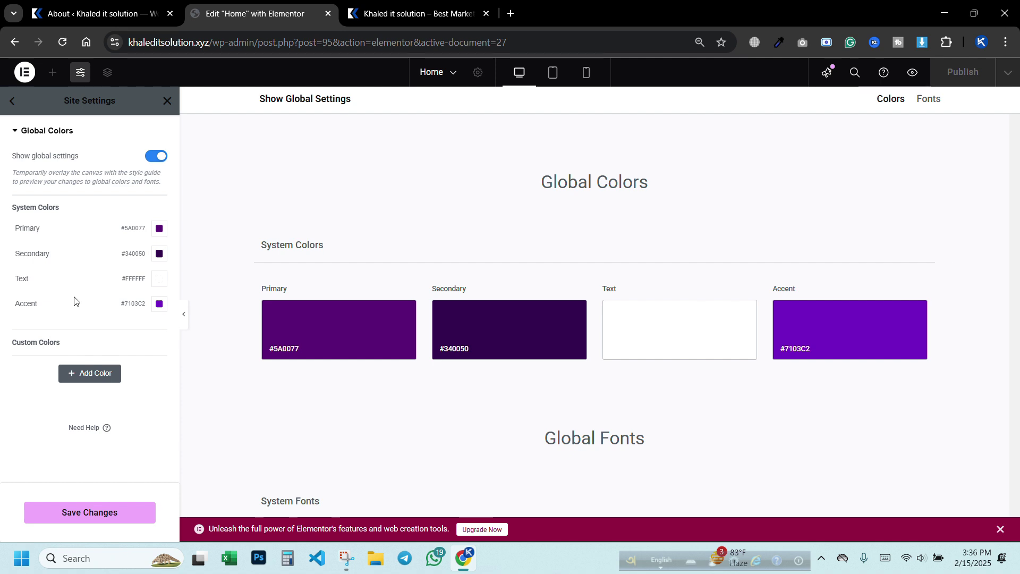
click(72, 515)
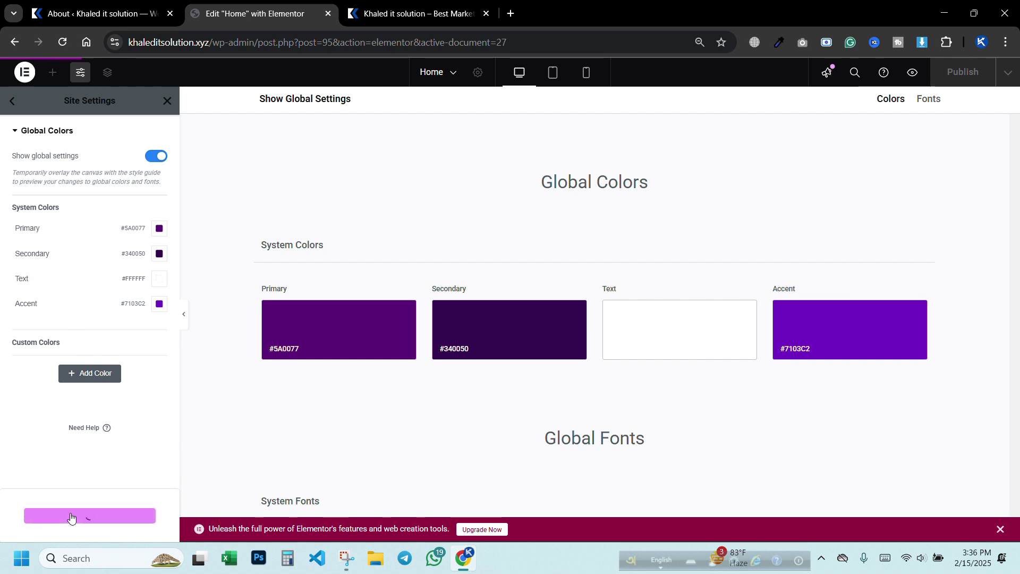
- Look over the Global Fonts settings and return to the Site Settings overview
click(13, 102)
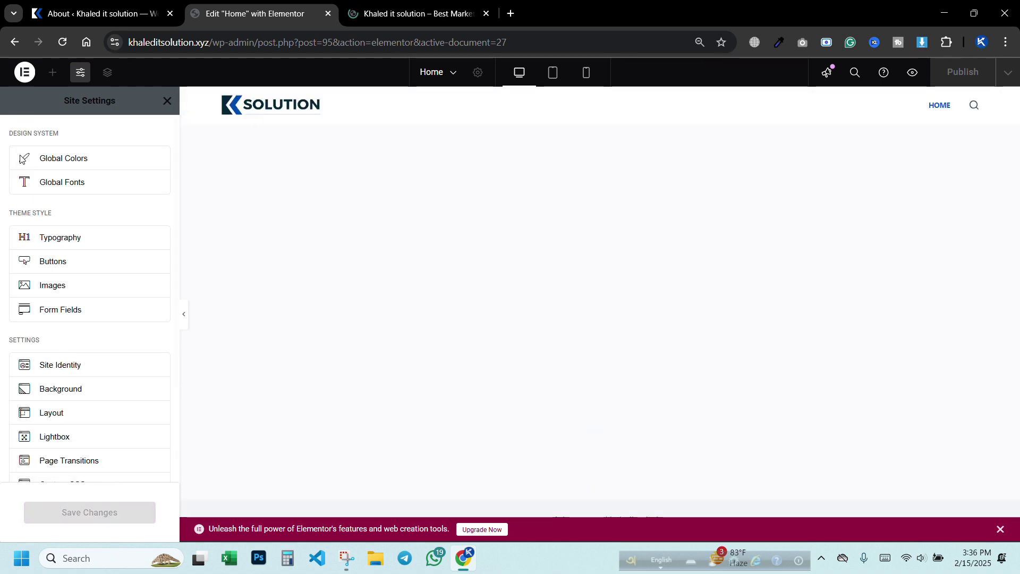
click(87, 185)
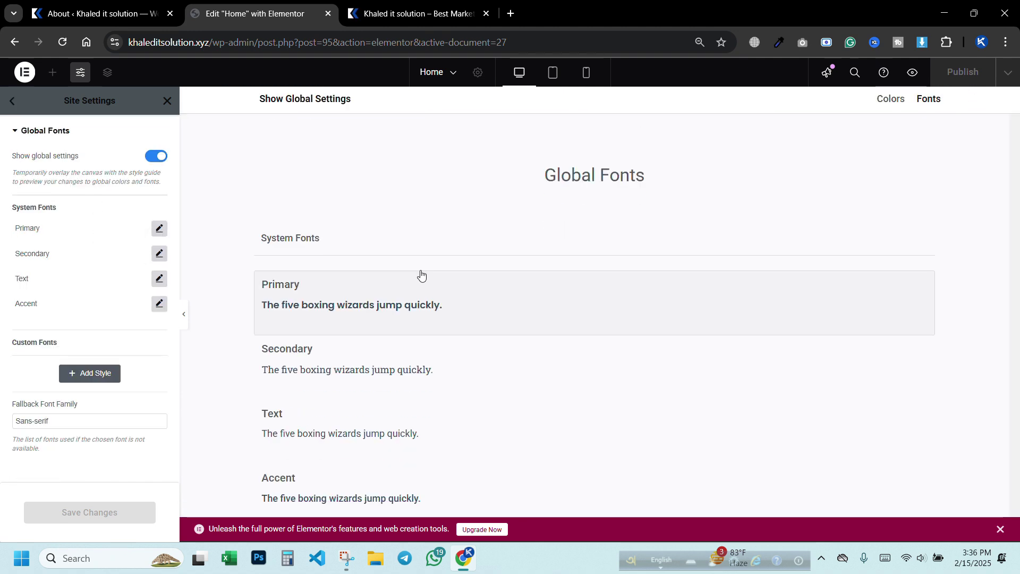
click(12, 101)
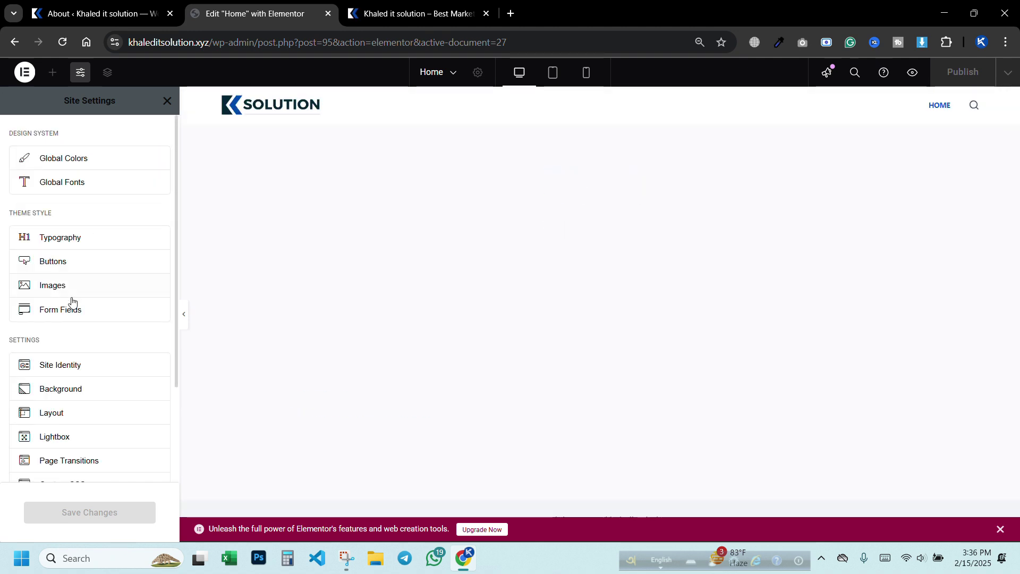
- Open Site Identity and review the site name, description, logo and favicon
scroll(95, 287, down, 3)
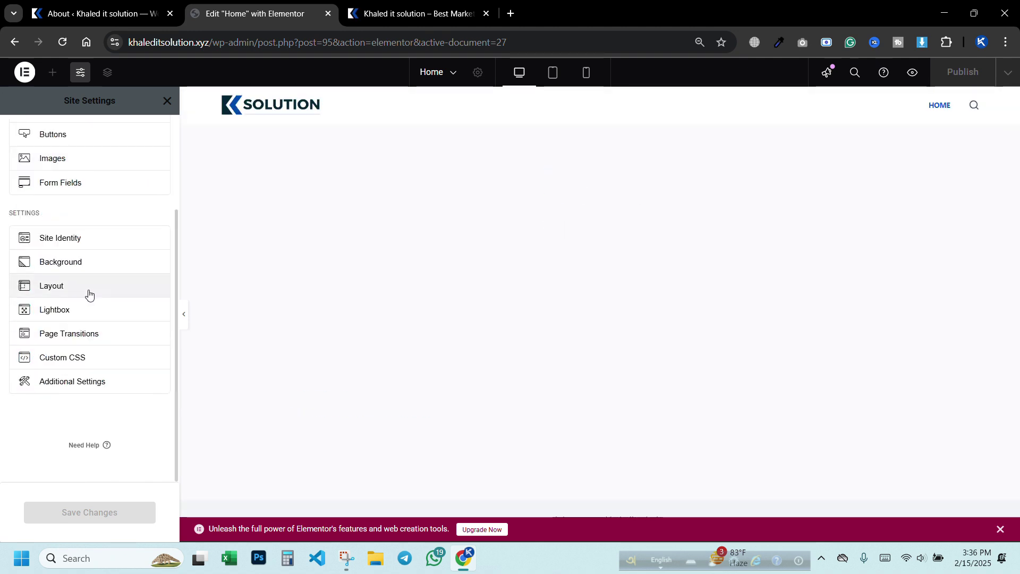
click(90, 244)
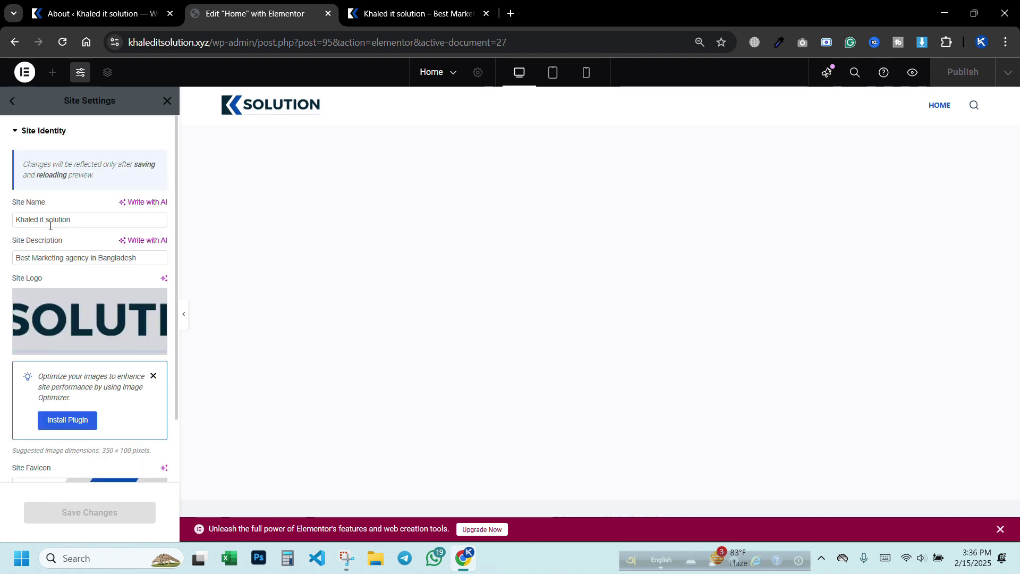
triple_click(86, 219)
click(96, 216)
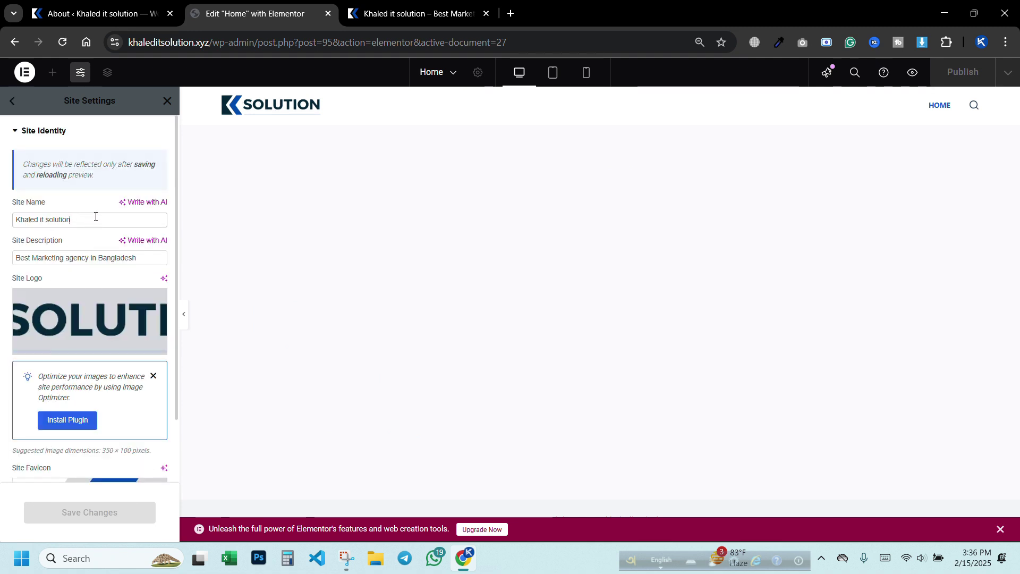
triple_click(86, 259)
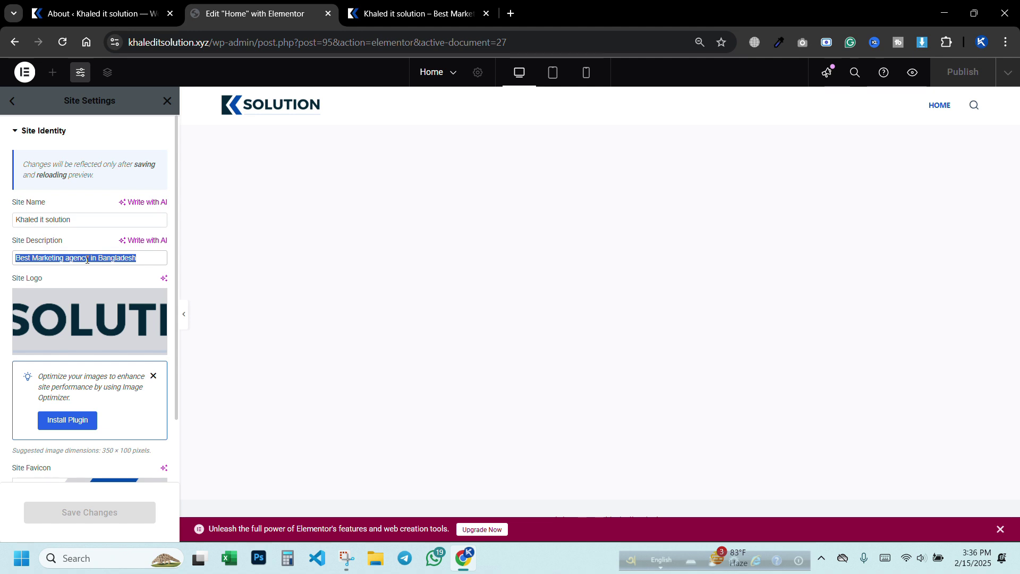
mouse_move(69, 324)
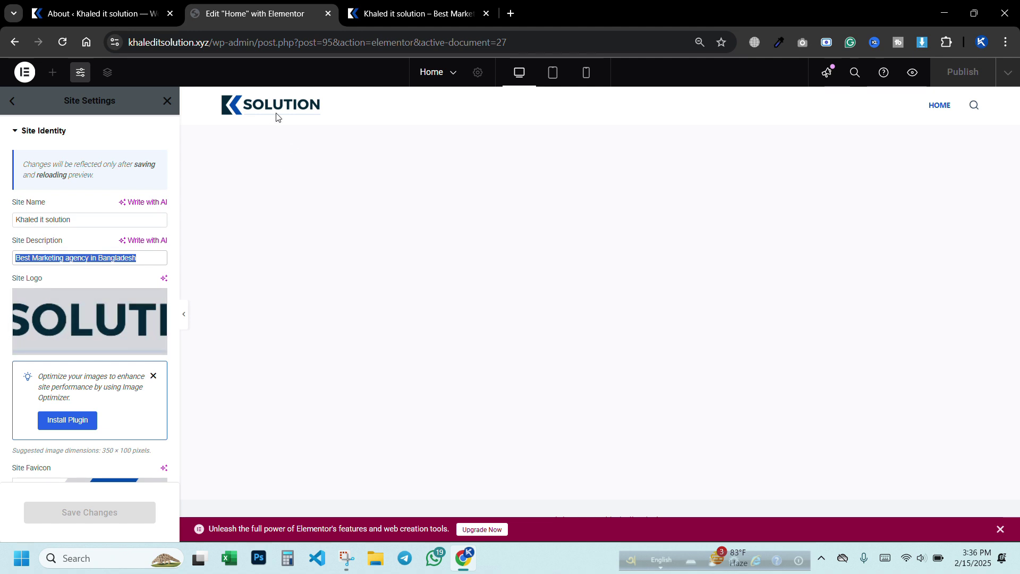
scroll(106, 350, down, 5)
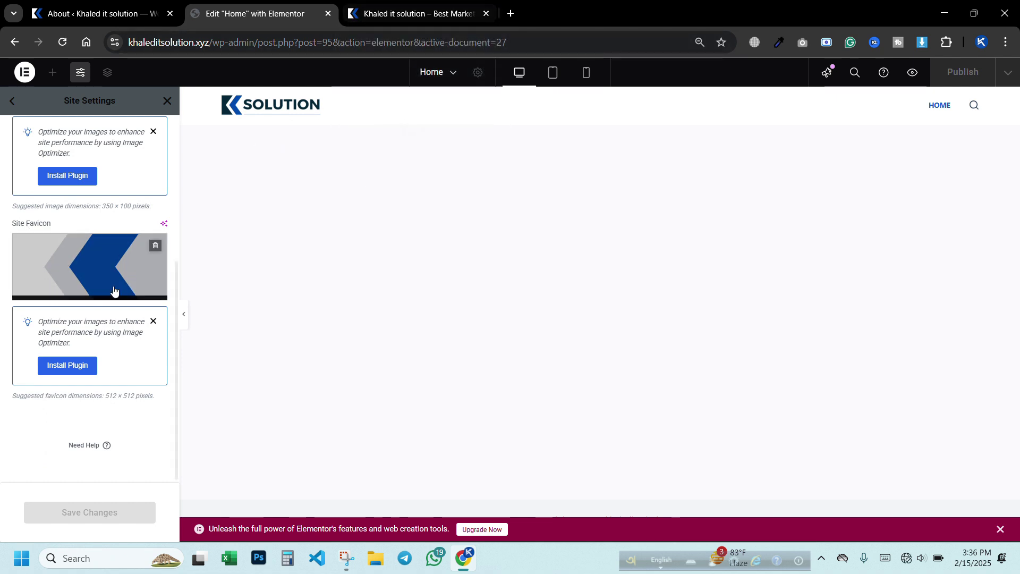
click(80, 270)
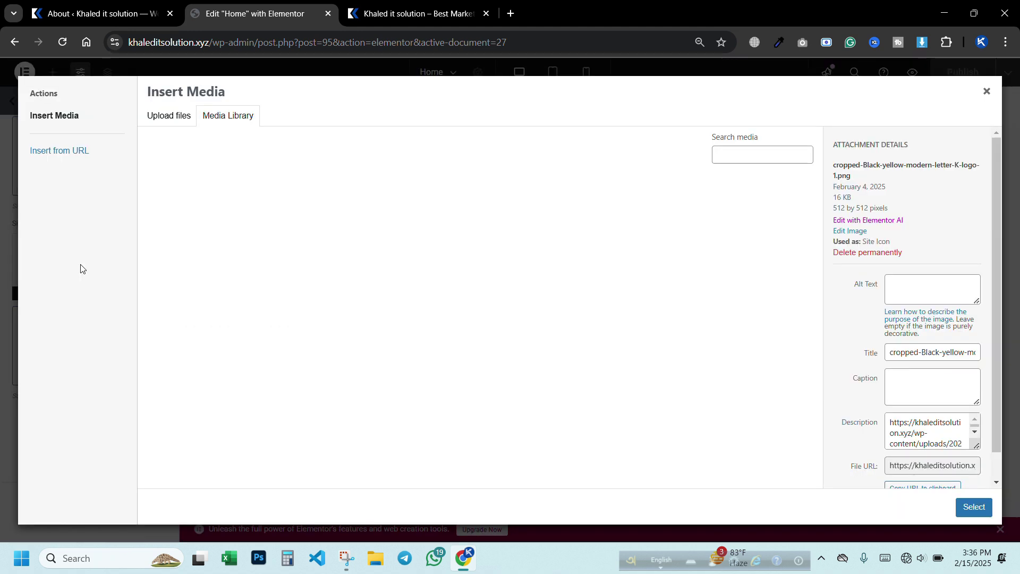
click(162, 118)
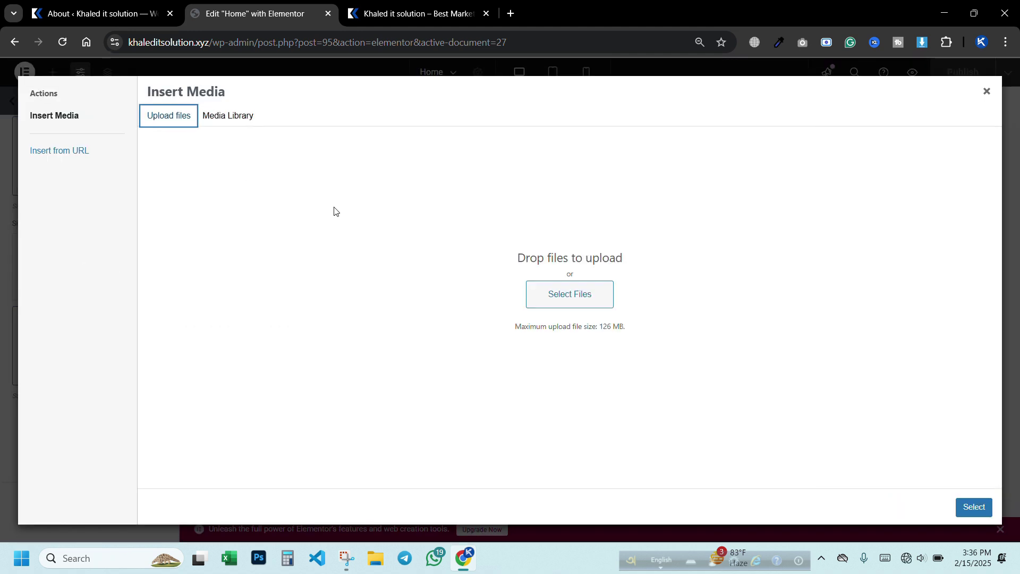
click(580, 295)
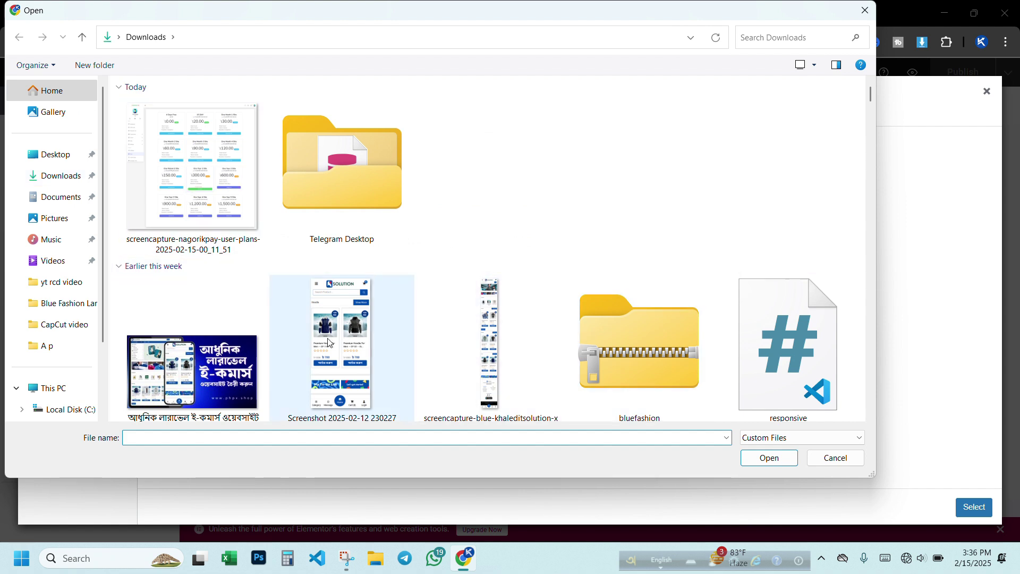
click(410, 346)
click(226, 192)
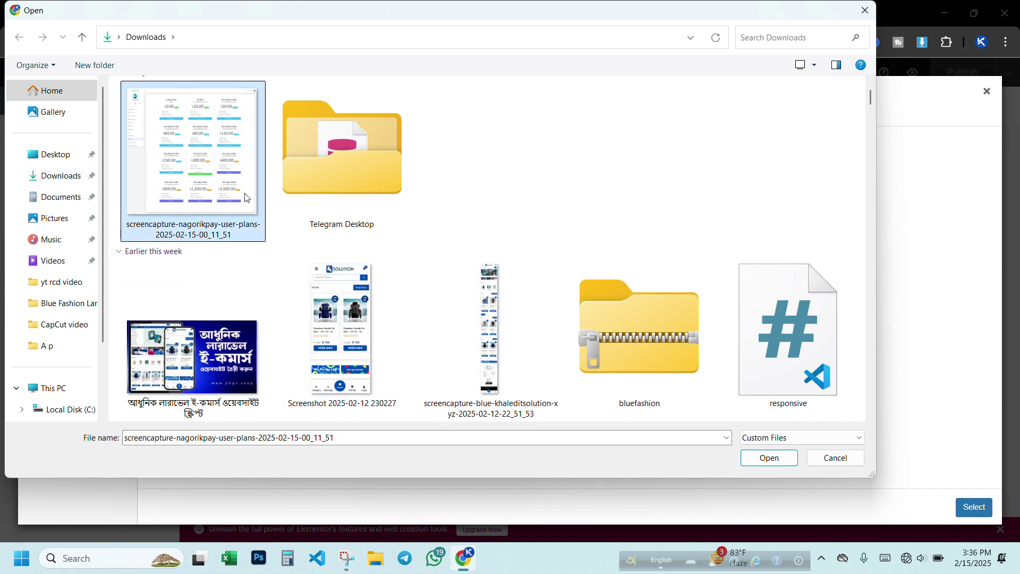
click(351, 313)
click(764, 460)
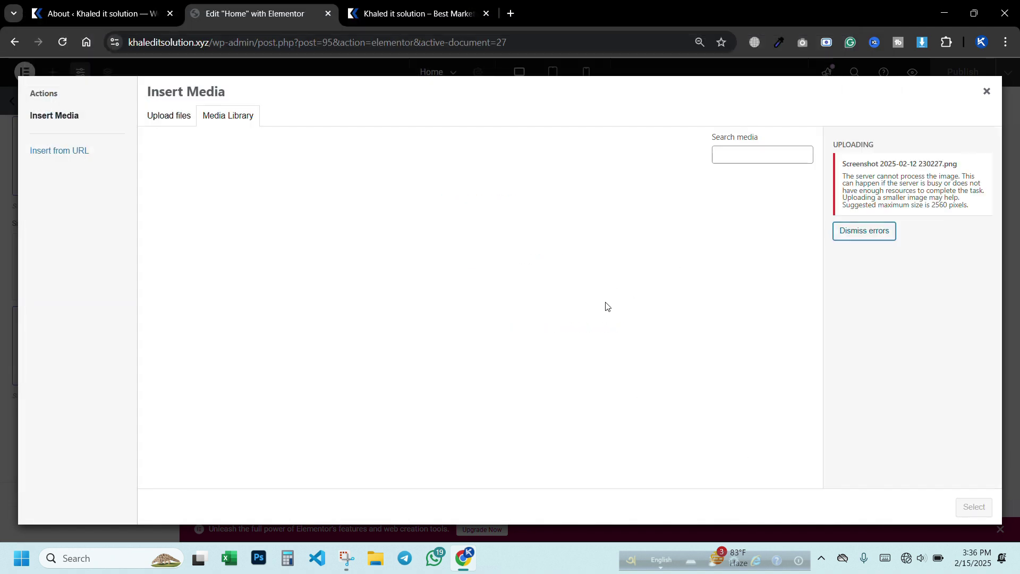
click(872, 233)
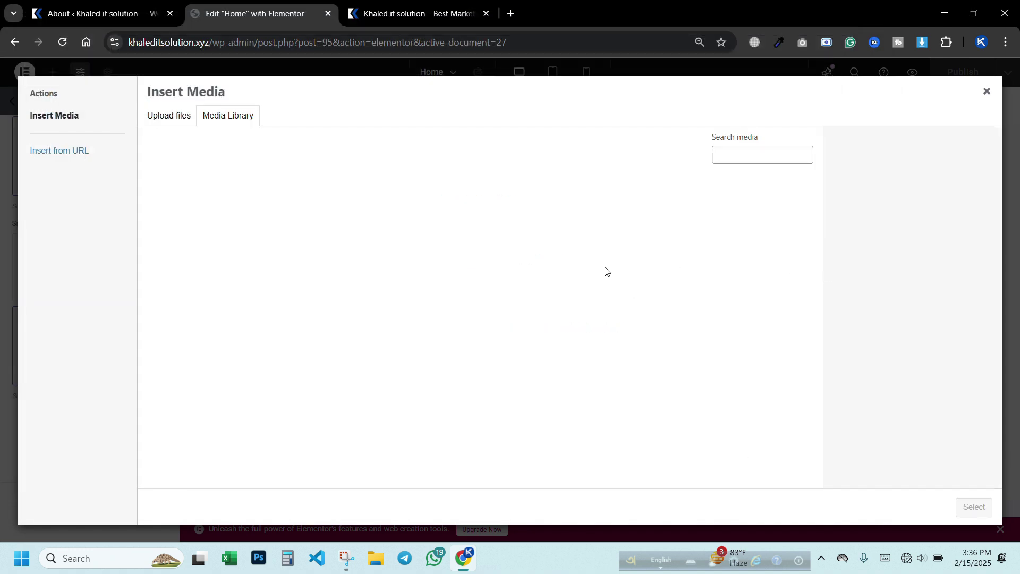
click(155, 120)
click(570, 296)
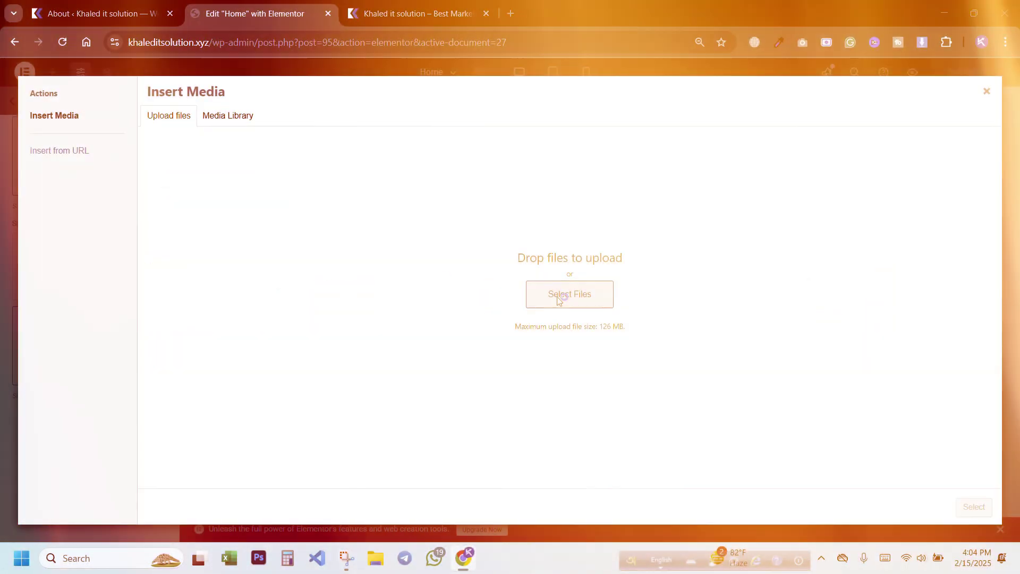
click(561, 296)
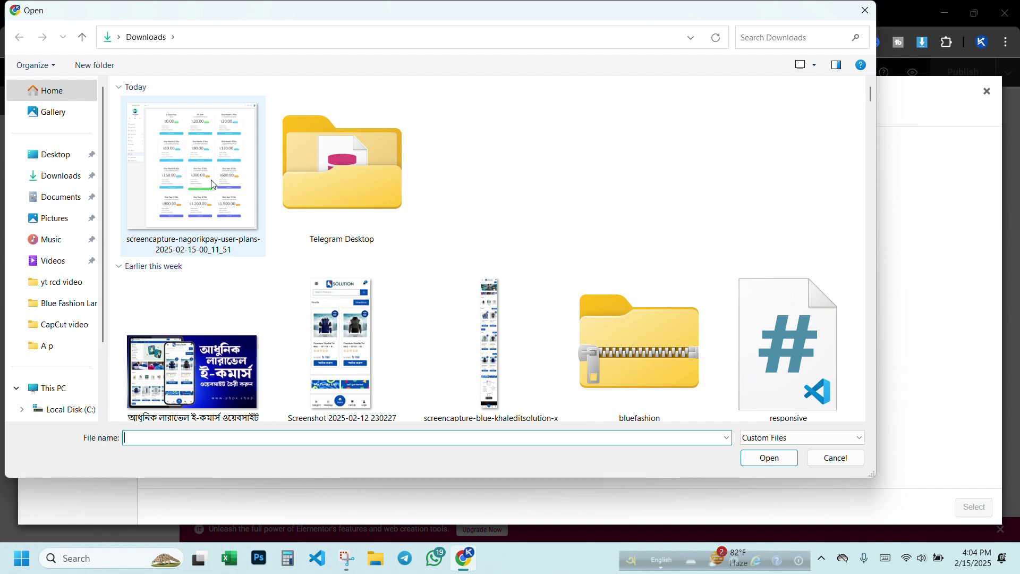
double_click(340, 330)
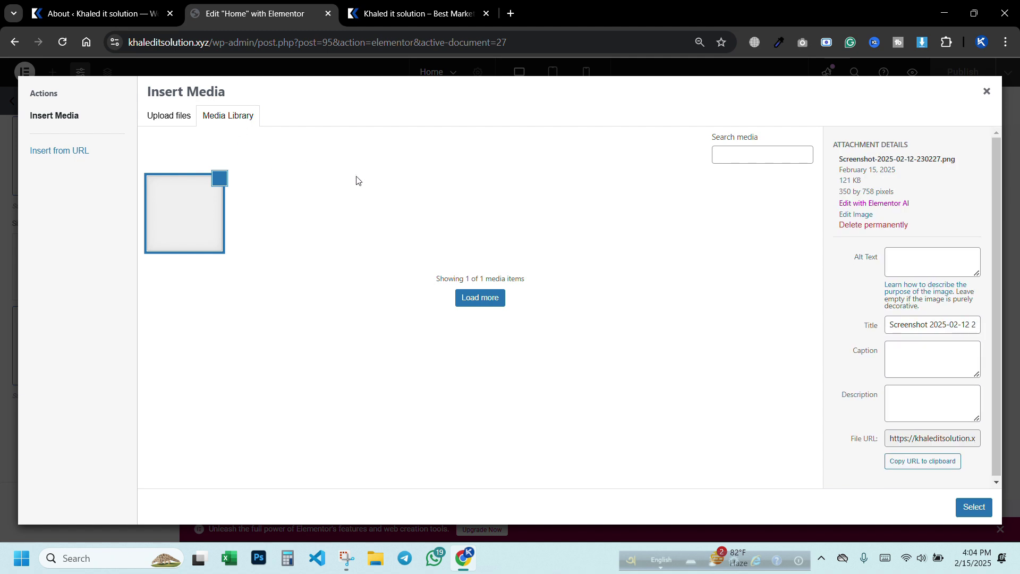
click(973, 507)
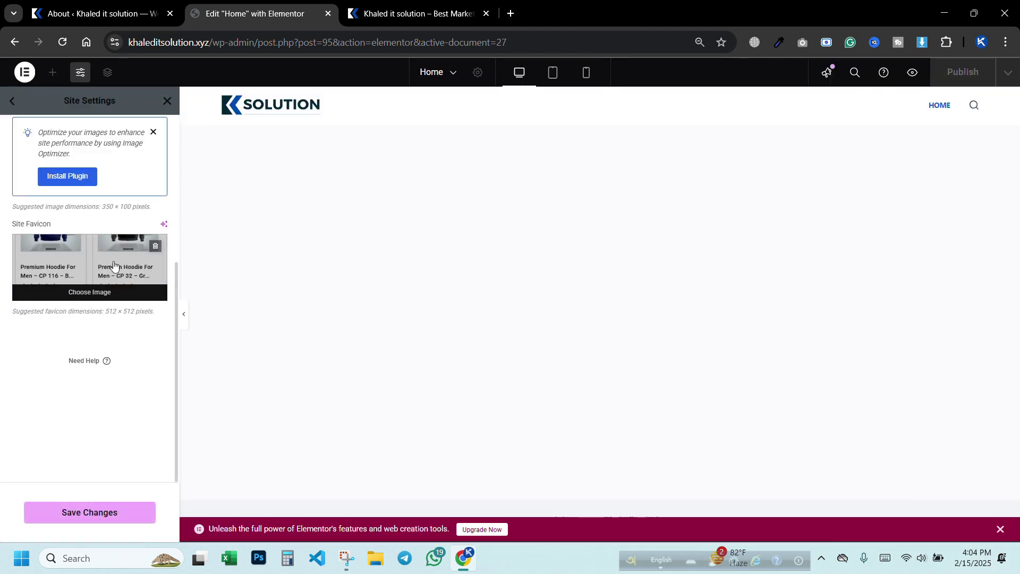
- Replace the site favicon with the blue arrow logo image from the media library and save the site settings
click(109, 270)
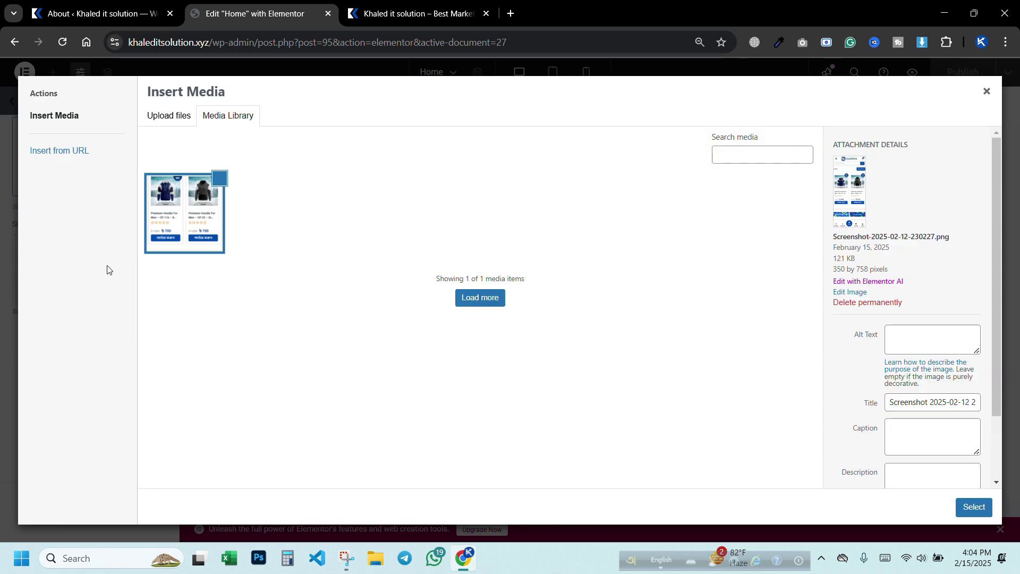
click(171, 115)
click(242, 119)
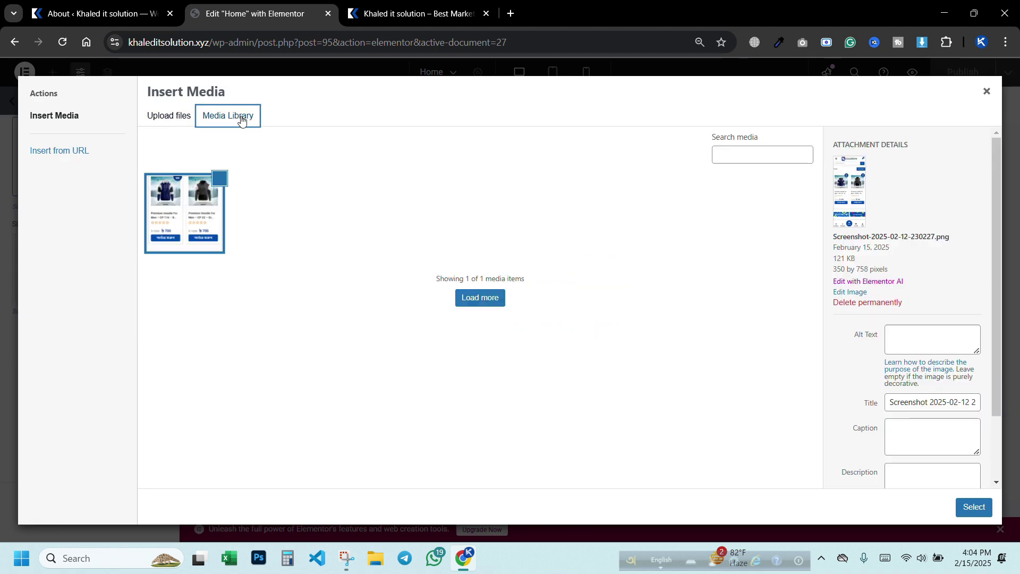
click(472, 303)
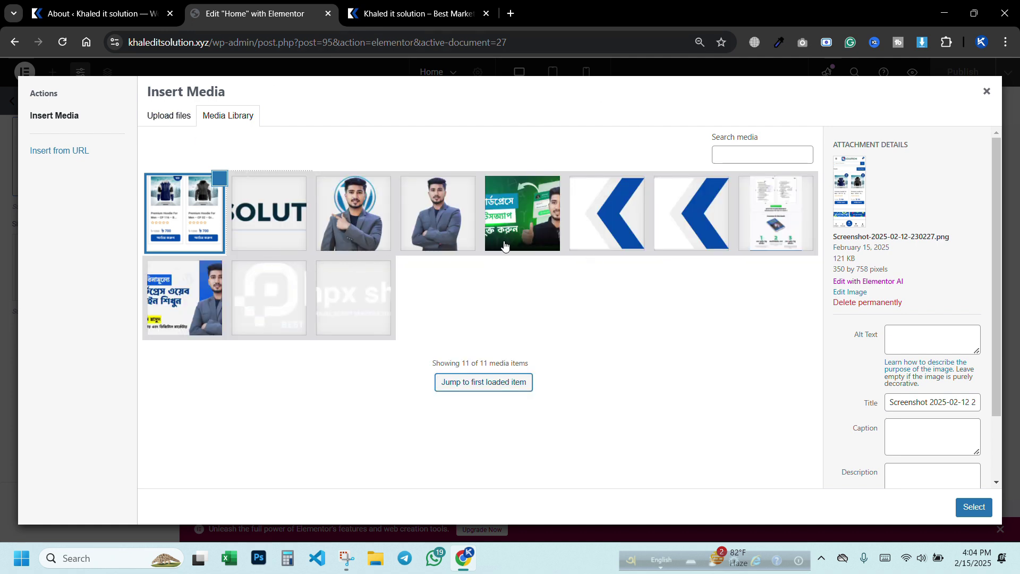
click(572, 237)
click(974, 508)
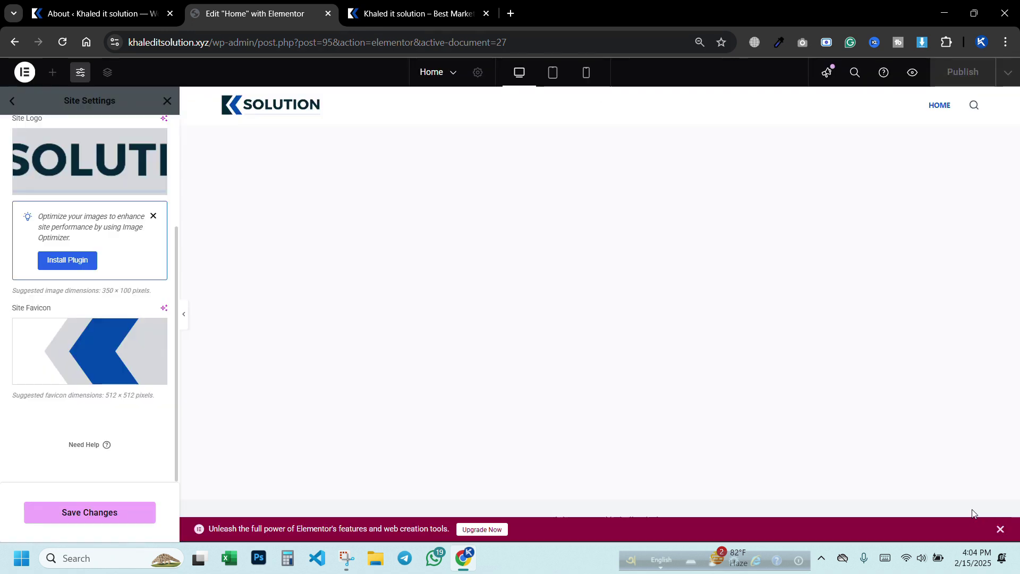
click(70, 515)
scroll(27, 257, up, 3)
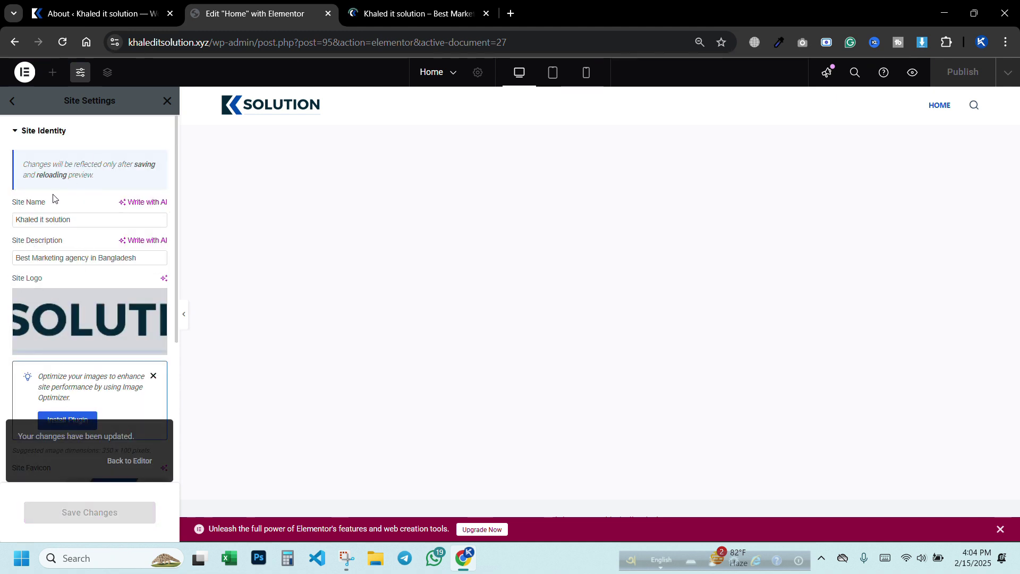
scroll(52, 198, down, 5)
scroll(49, 167, up, 5)
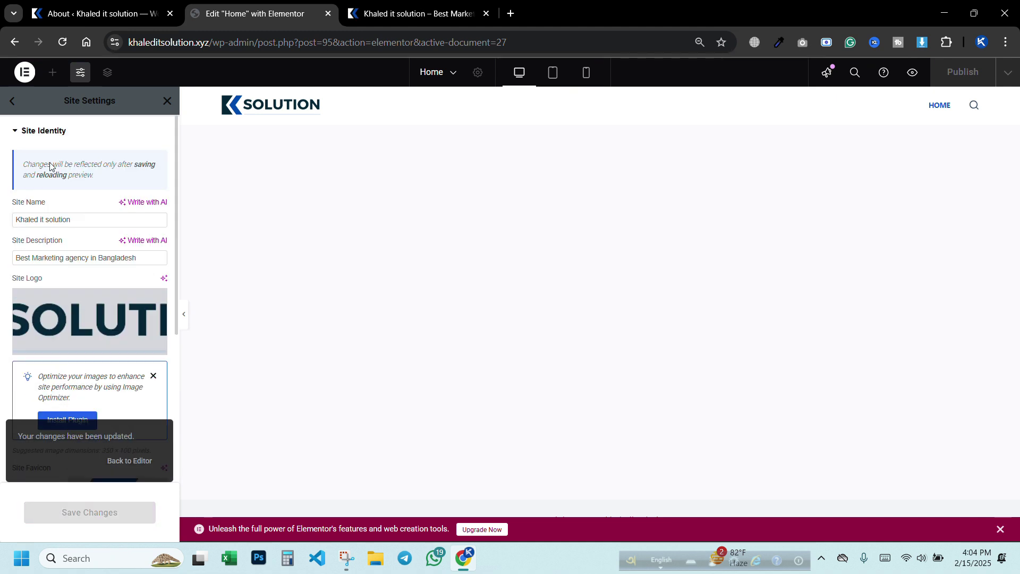
- Try #FFFFFF as the mobile browser background in the Background site settings, clear it again, and save
click(12, 101)
scroll(74, 275, down, 3)
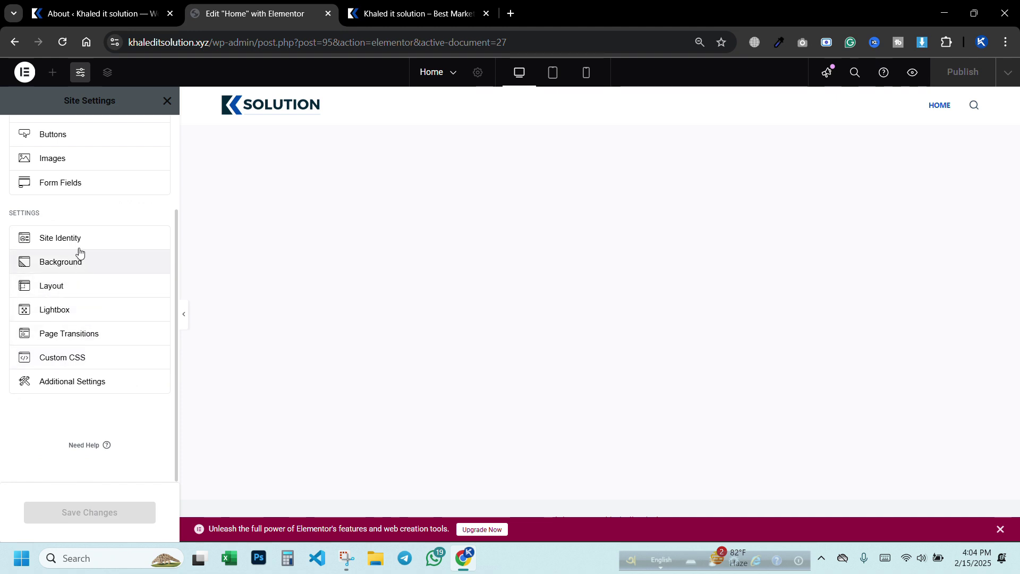
click(75, 267)
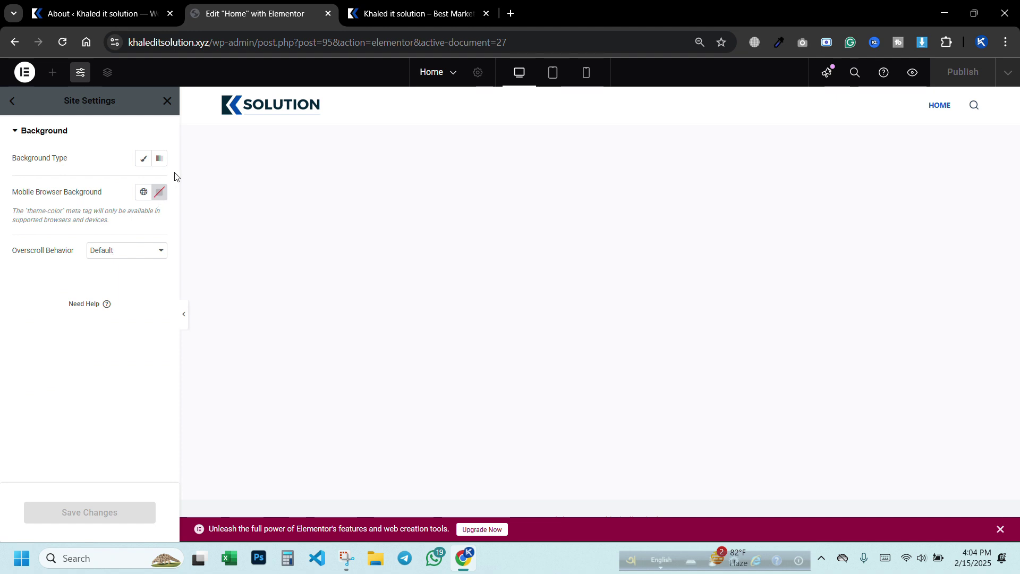
click(158, 198)
mouse_move(166, 269)
mouse_down()
mouse_move(227, 237)
mouse_move(92, 239)
mouse_up()
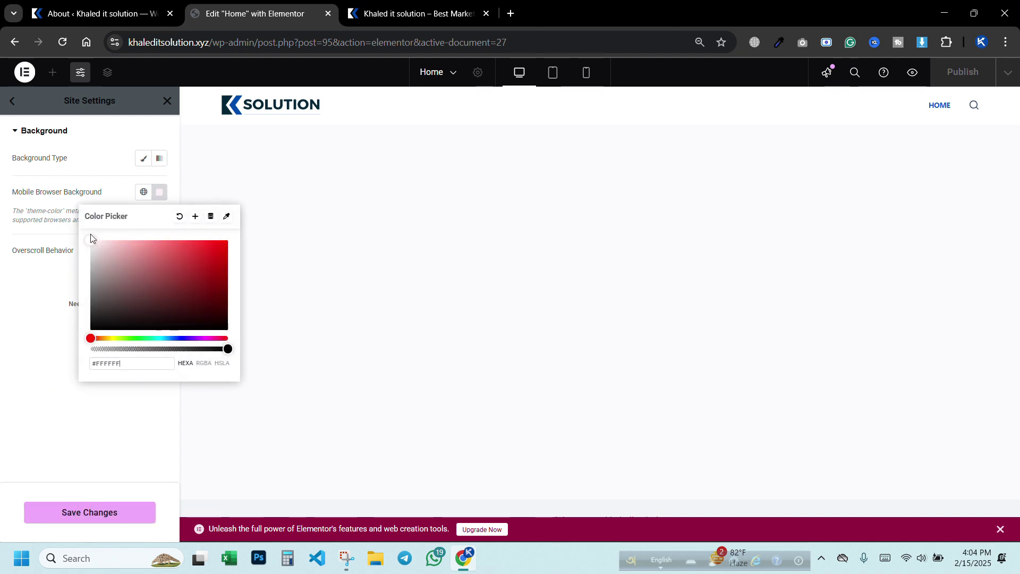
click(180, 216)
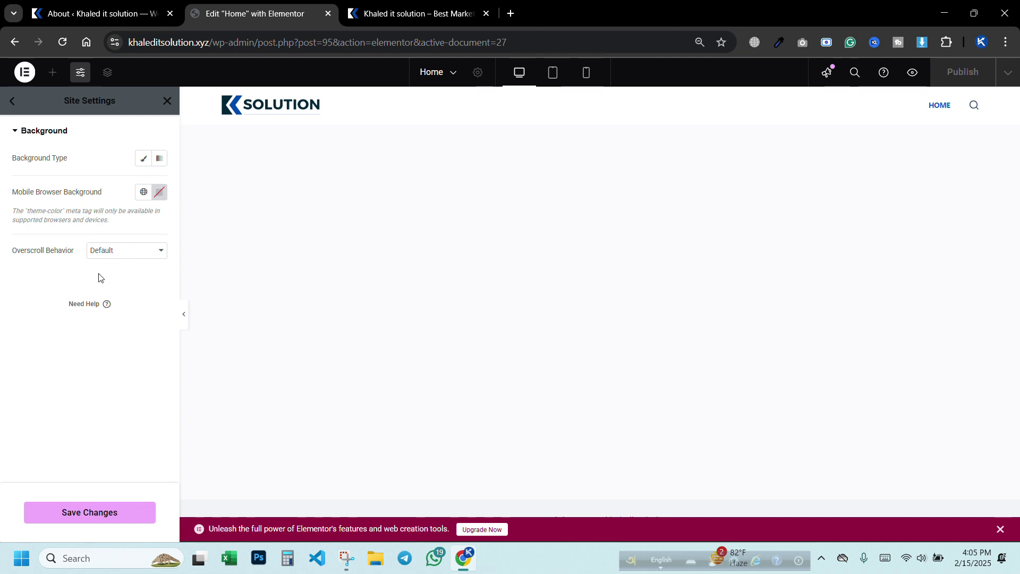
click(67, 514)
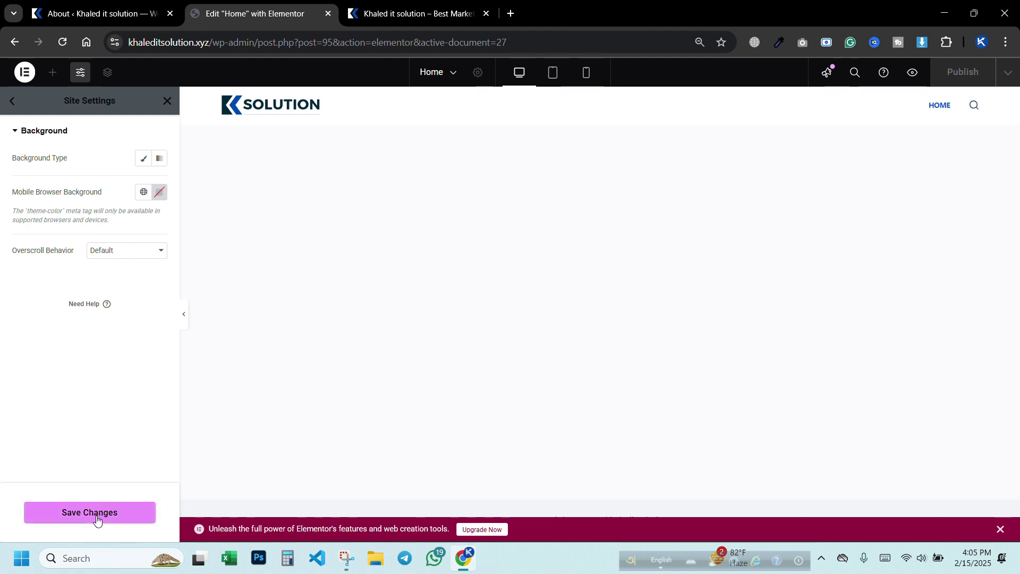
click(13, 98)
- Look over the Site Settings categories, and open Theme Builder to examine the available site parts
scroll(75, 244, down, 3)
scroll(80, 253, up, 3)
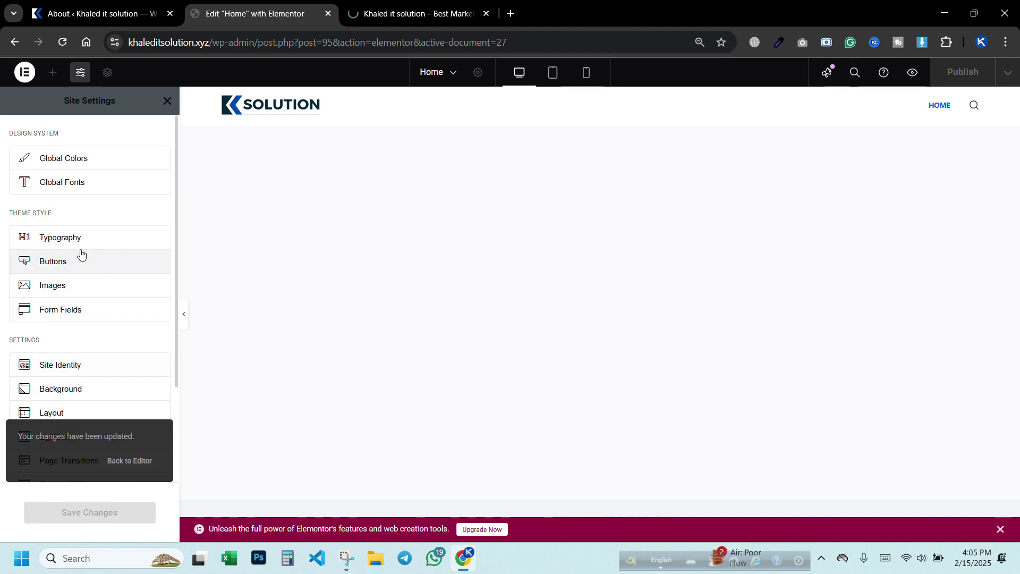
scroll(76, 247, down, 3)
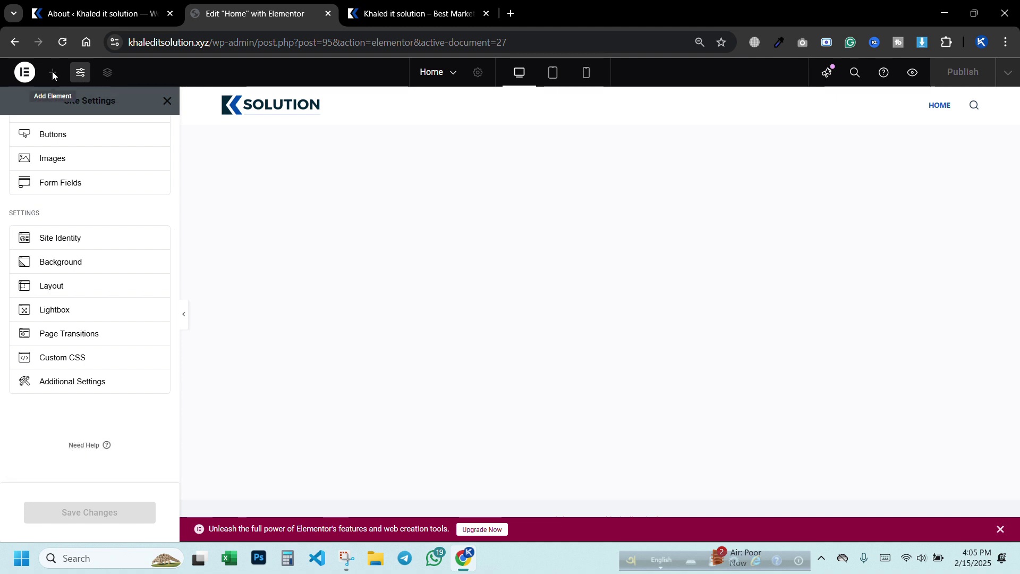
click(24, 71)
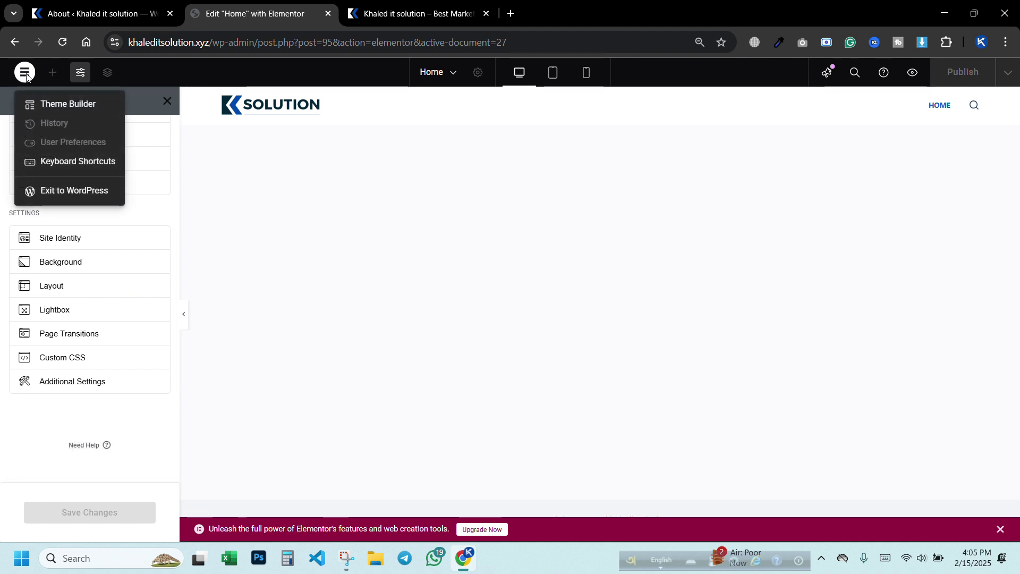
click(75, 103)
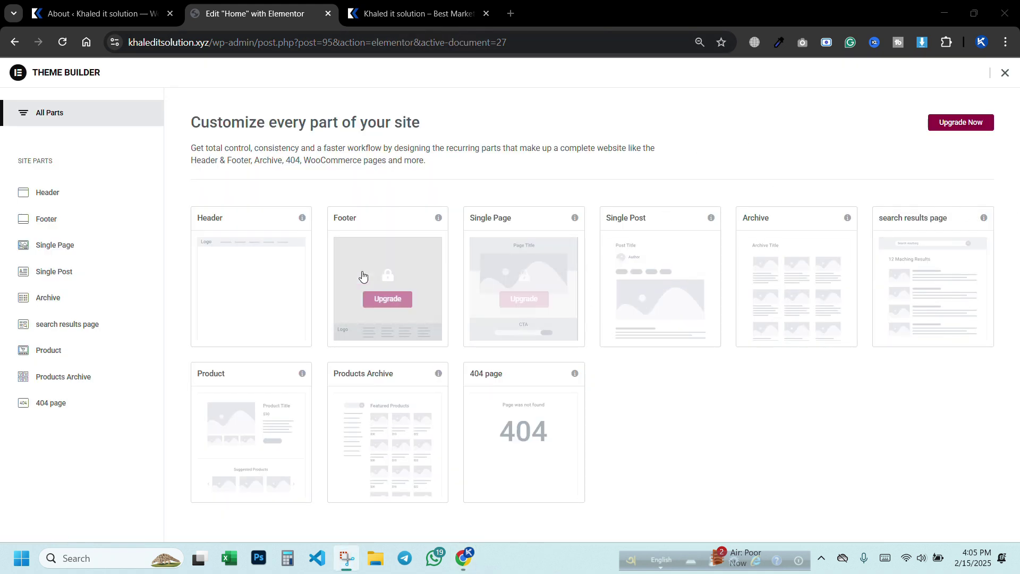
mouse_move(255, 271)
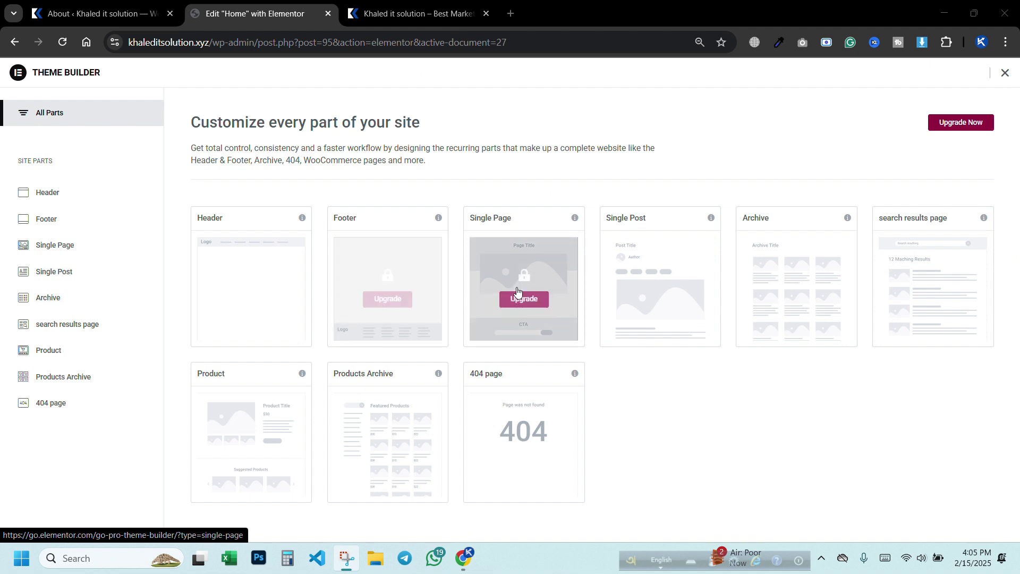
mouse_move(669, 298)
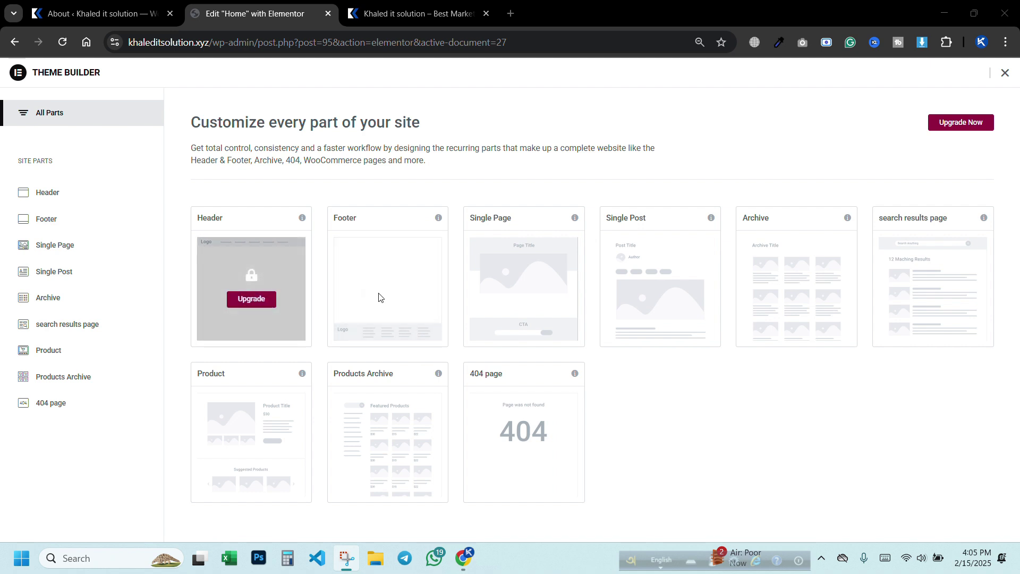
- Leave Theme Builder for the Home page's WordPress editor, glance at the live site, and reopen the page in Elementor
click(13, 42)
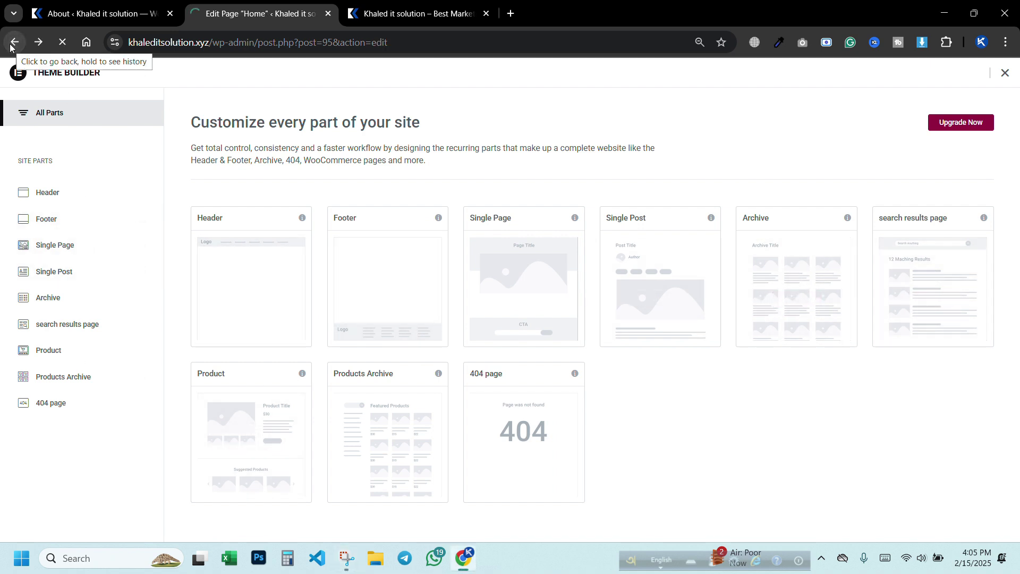
click(377, 11)
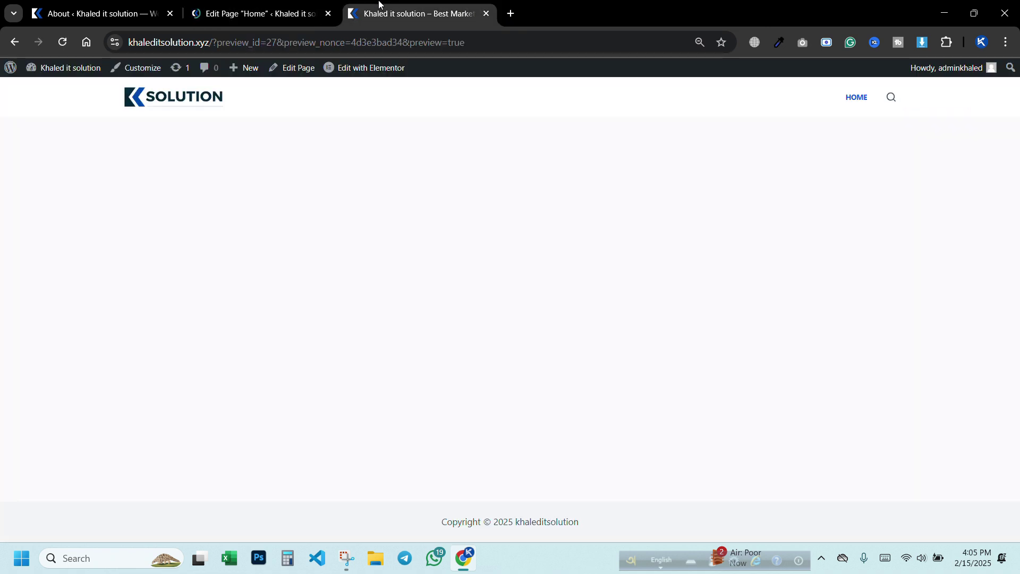
click(277, 10)
click(137, 6)
click(218, 7)
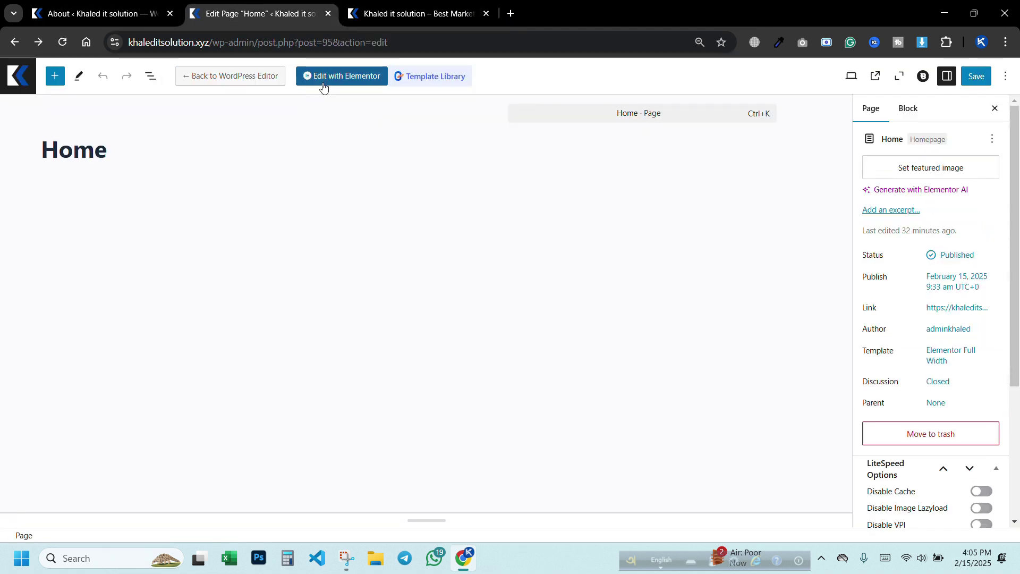
click(324, 78)
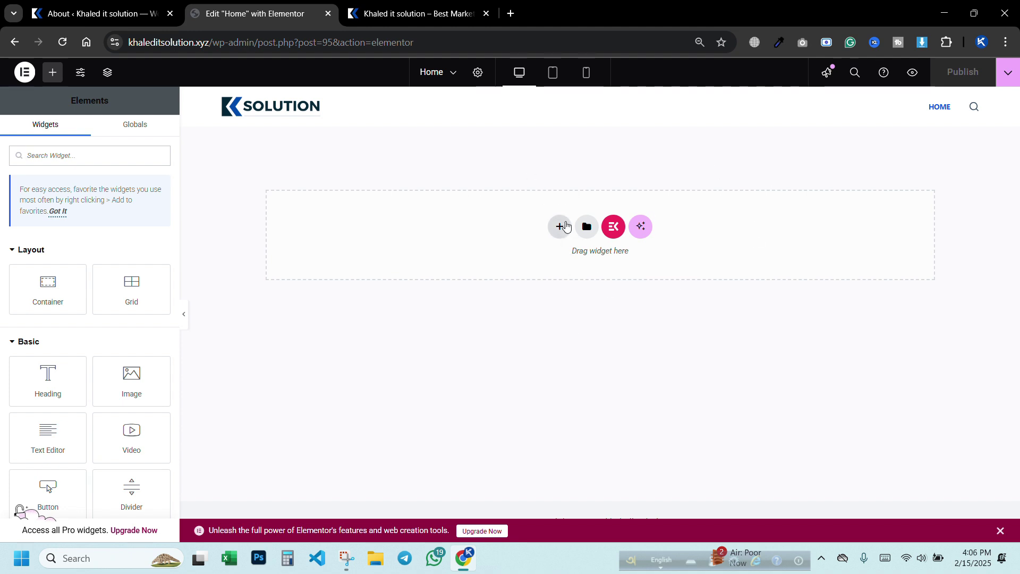
- Add a Flexbox container with two equal columns to the Home page
click(559, 229)
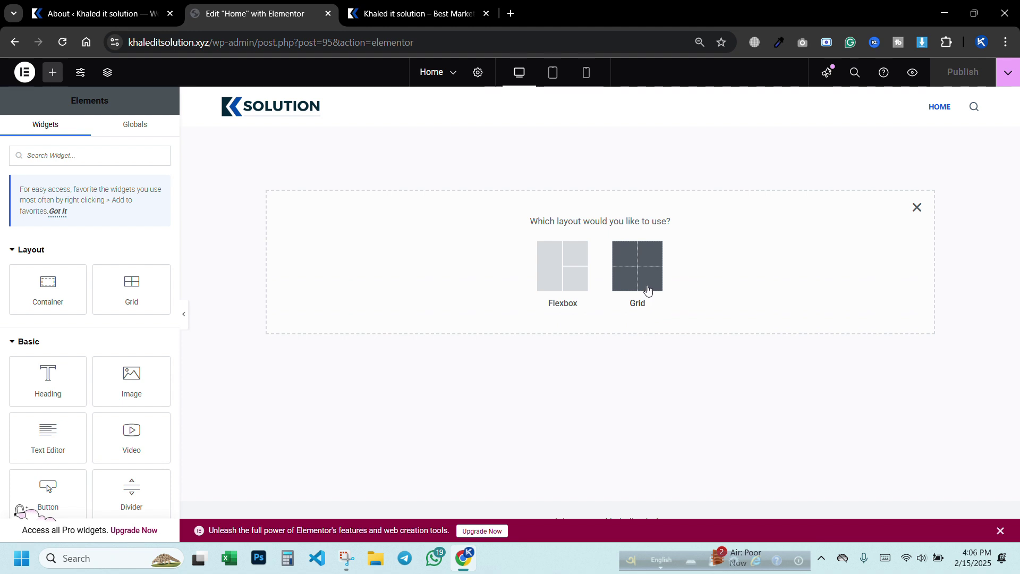
click(560, 276)
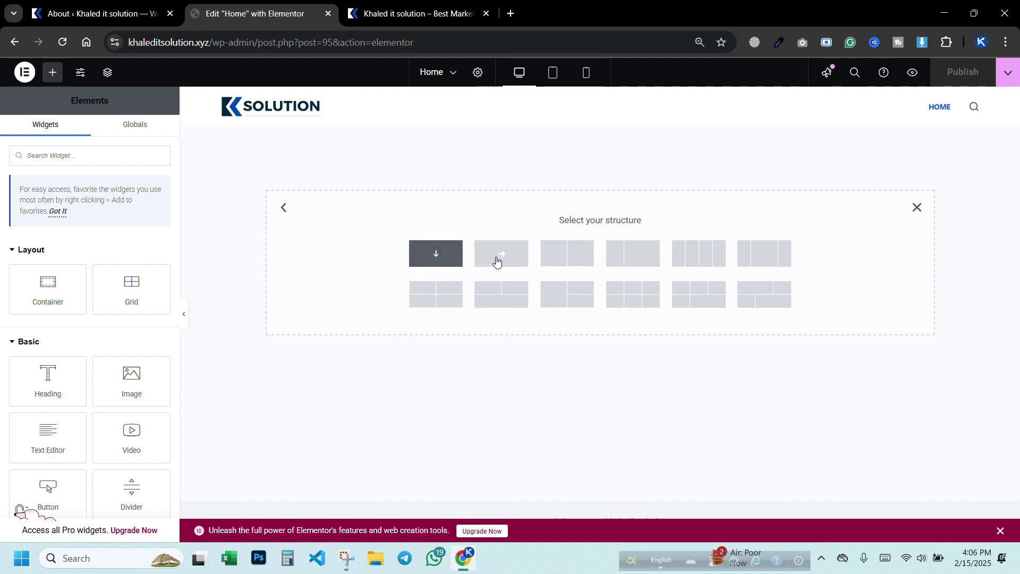
click(564, 257)
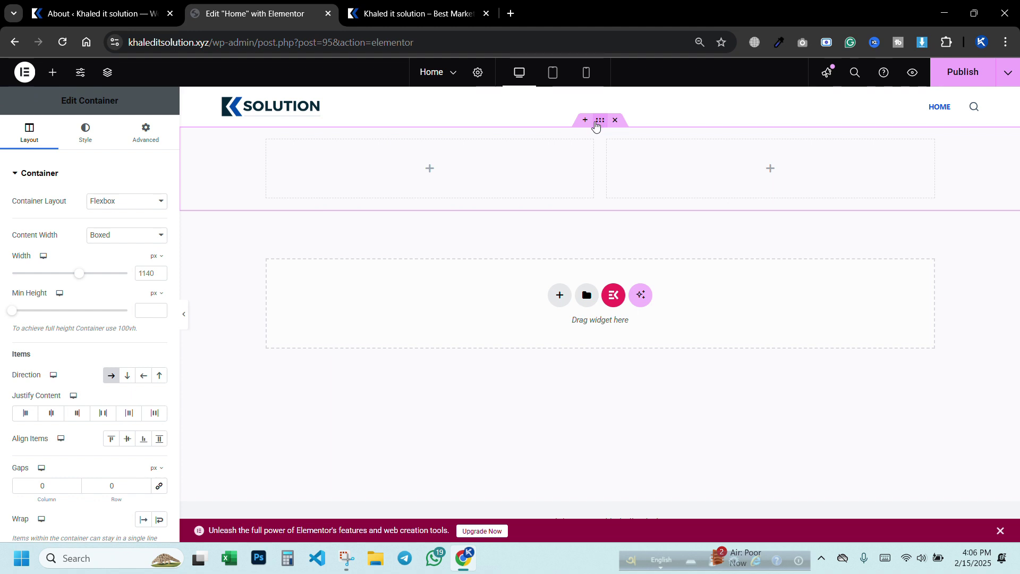
- Give the two-column container a classic background color of #340052, and switch its background type to Gradient
click(86, 134)
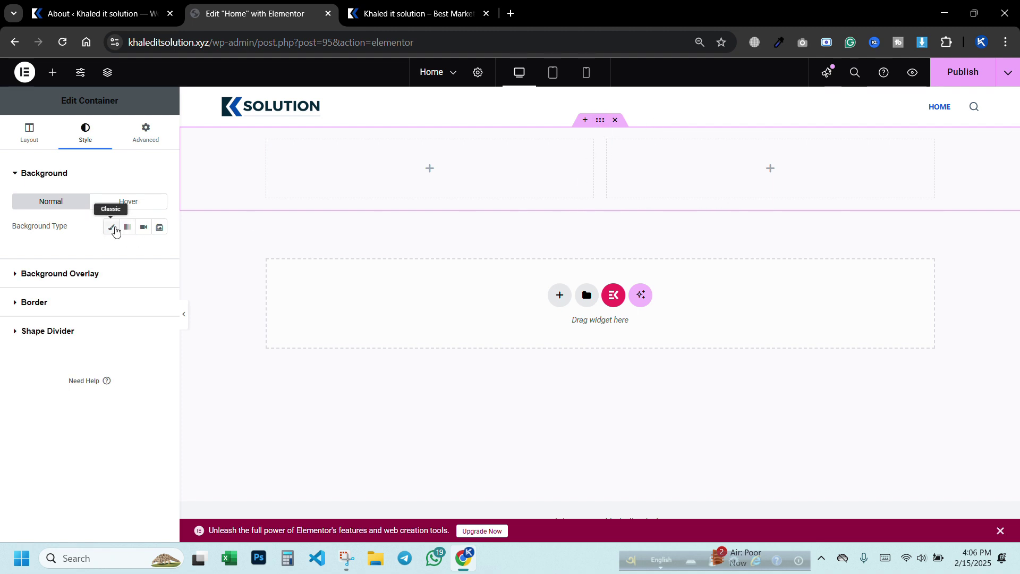
click(113, 227)
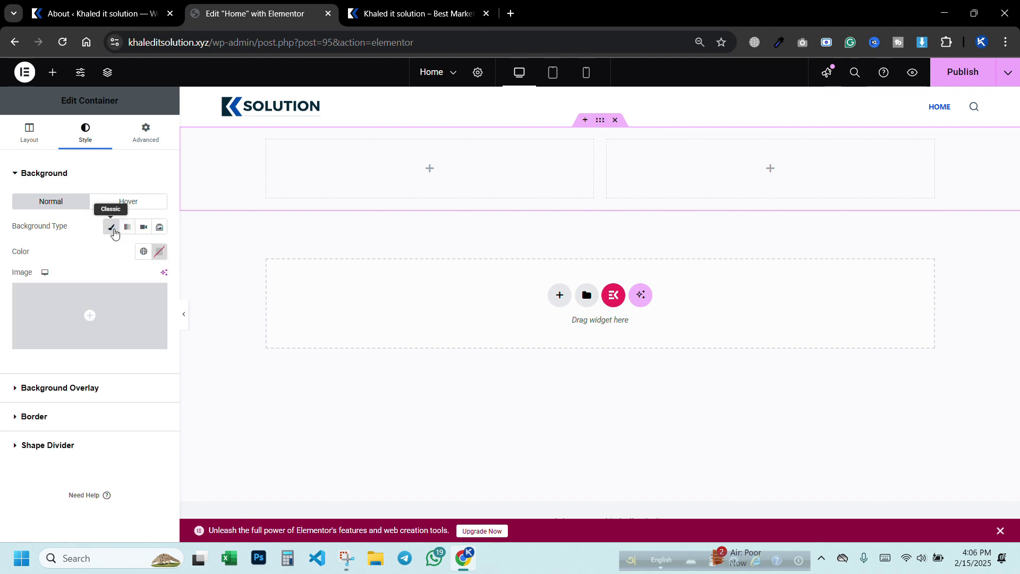
click(111, 227)
click(111, 228)
click(159, 251)
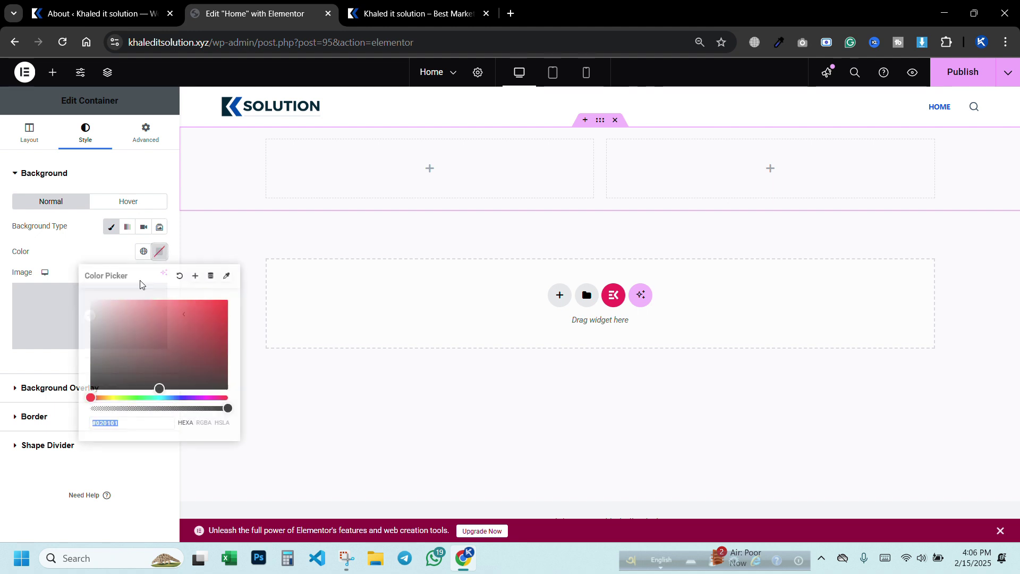
drag(171, 317, 231, 360)
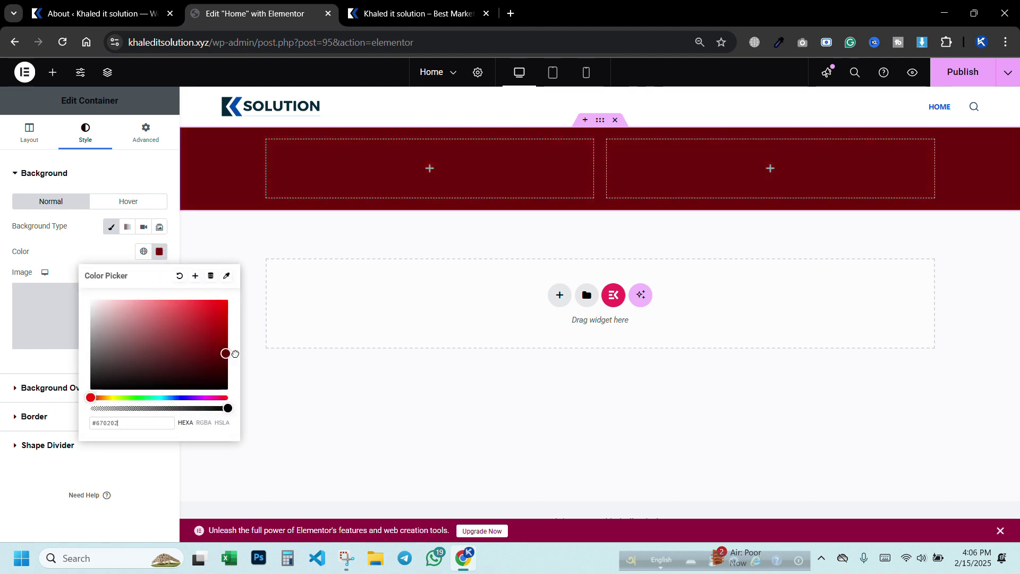
drag(204, 397, 196, 399)
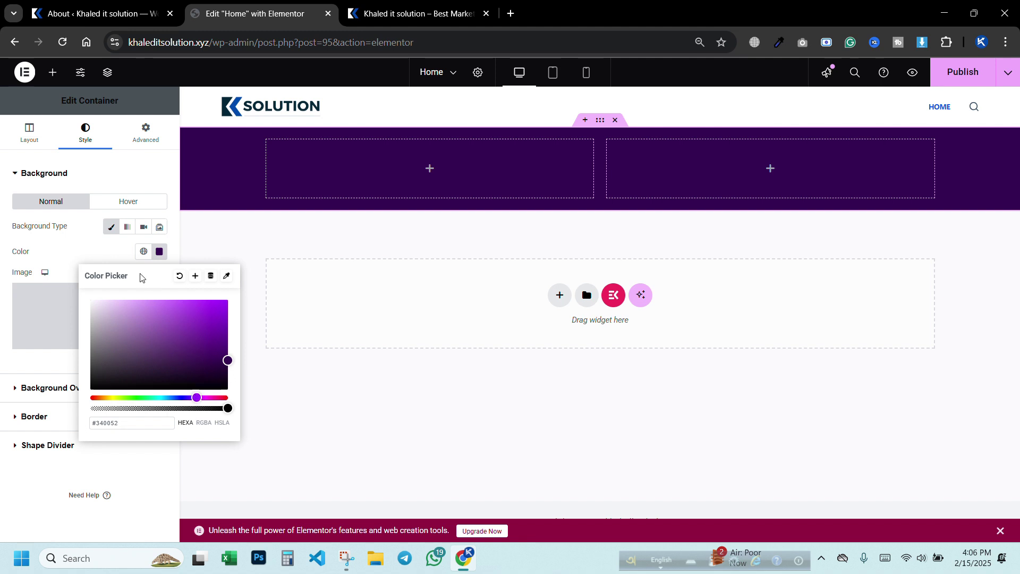
click(92, 250)
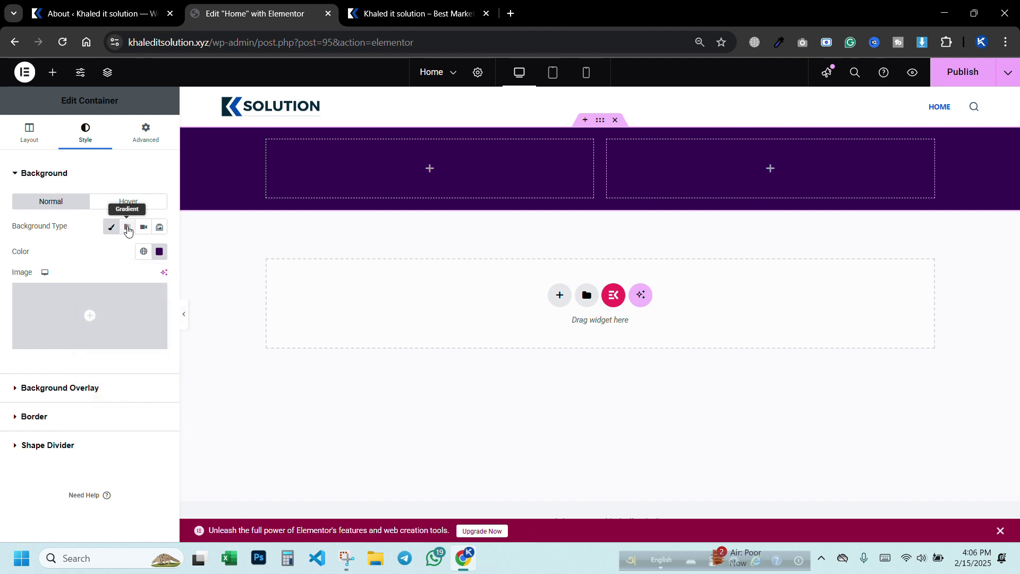
click(127, 227)
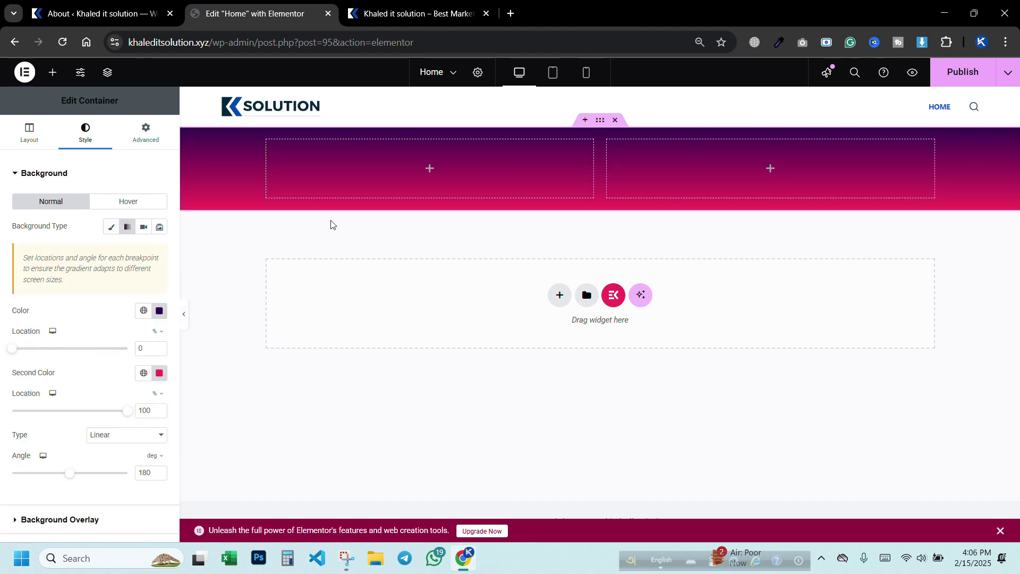
- Set the second color of the container's background gradient to the dark purple #420077
click(160, 373)
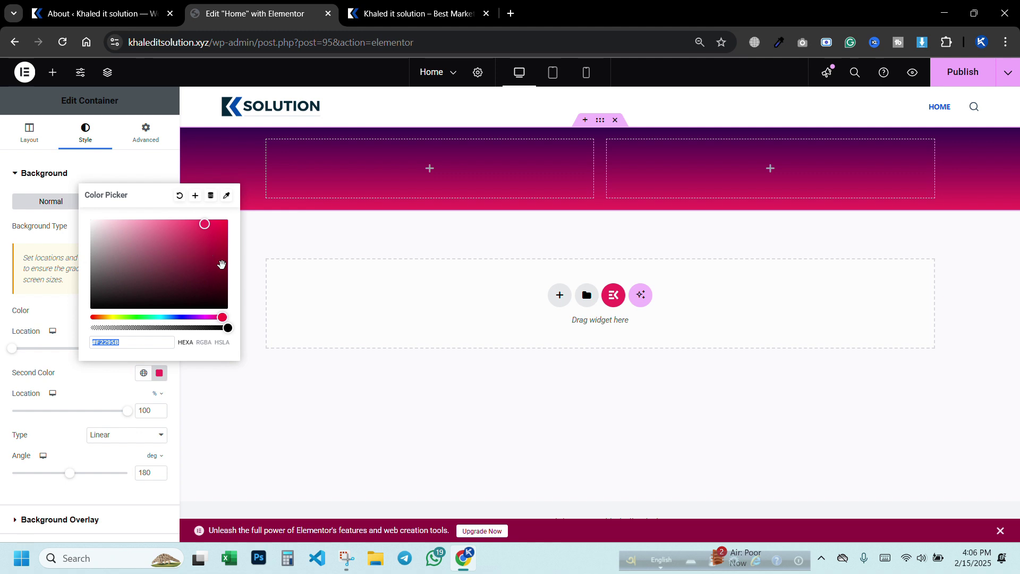
drag(222, 272, 228, 275)
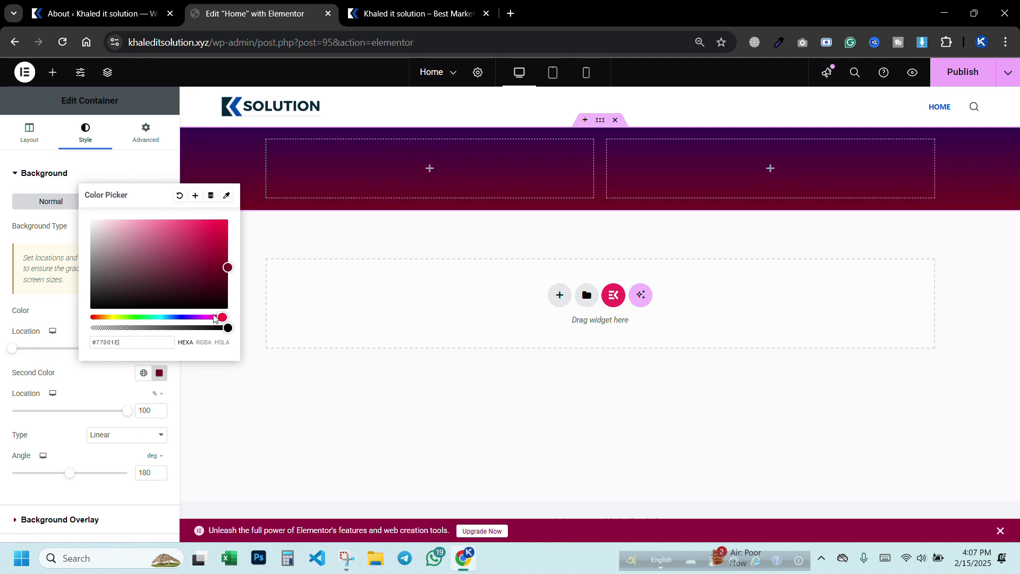
drag(219, 315, 195, 318)
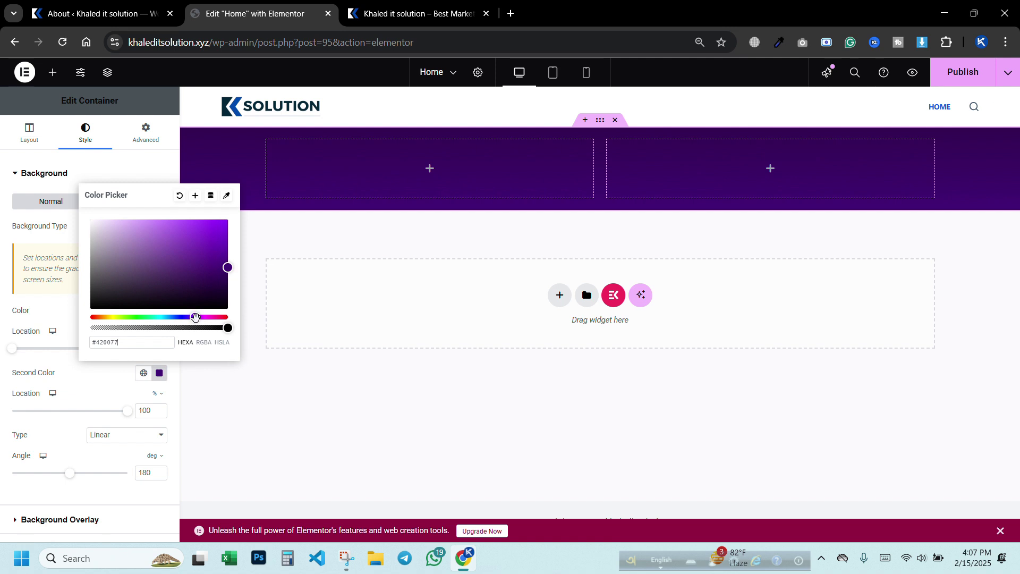
click(95, 394)
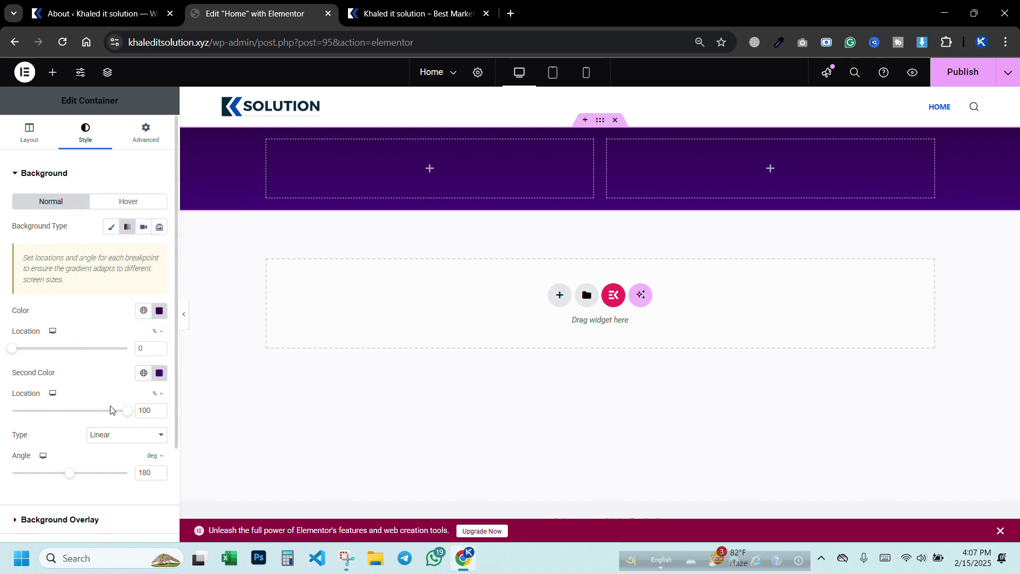
- Set the gradient's angle to 208 degrees, keeping the color locations at 0% and 100%
drag(22, 351, 2, 355)
mouse_move(127, 414)
mouse_down()
mouse_move(32, 419)
mouse_move(144, 412)
mouse_up()
mouse_move(68, 478)
mouse_down()
mouse_move(110, 476)
mouse_move(57, 476)
mouse_move(77, 474)
mouse_up()
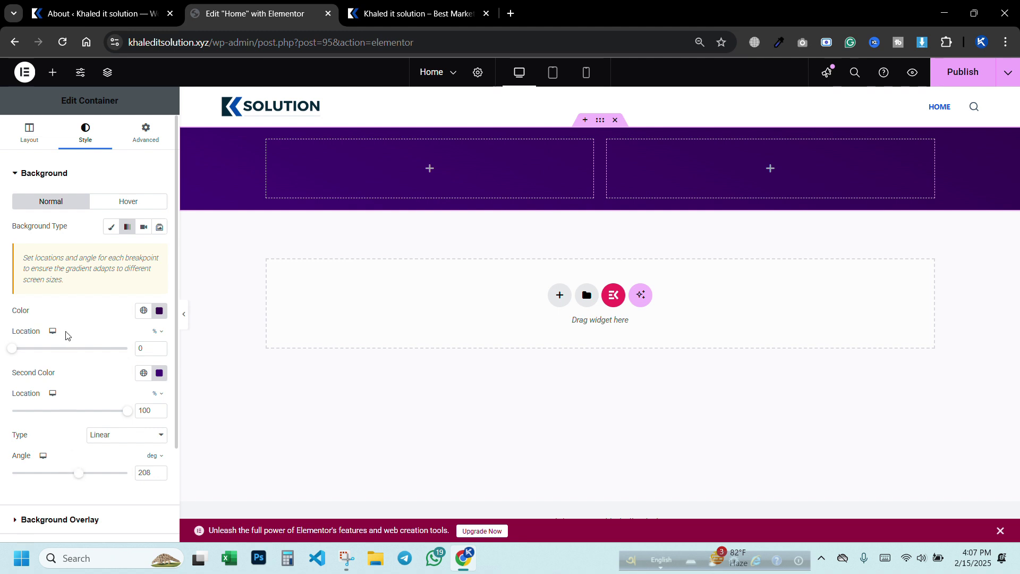
- Give the container a classic background overlay in white (#FFFFFF) with an opacity of 0.39
scroll(80, 340, down, 3)
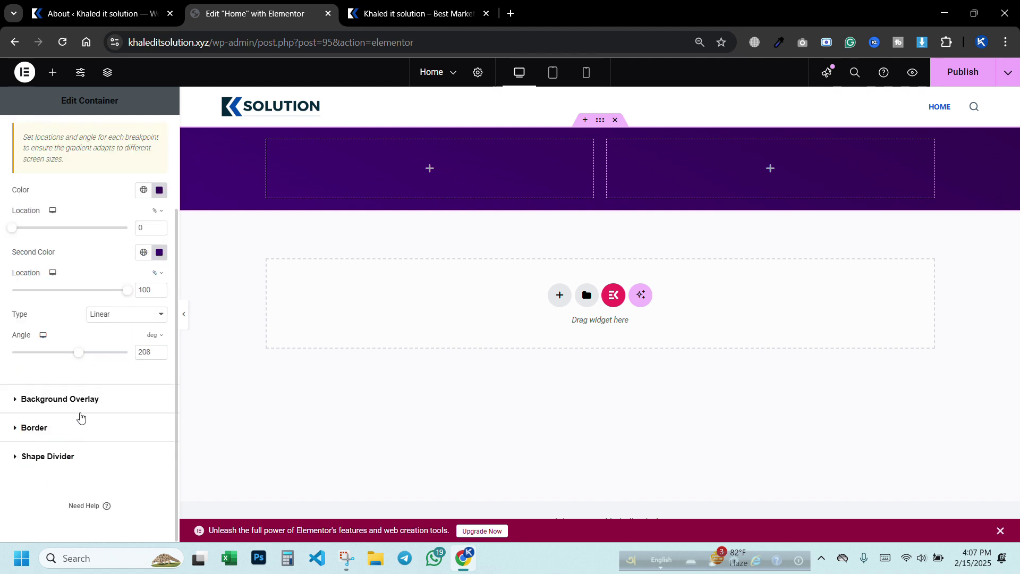
click(77, 399)
click(143, 256)
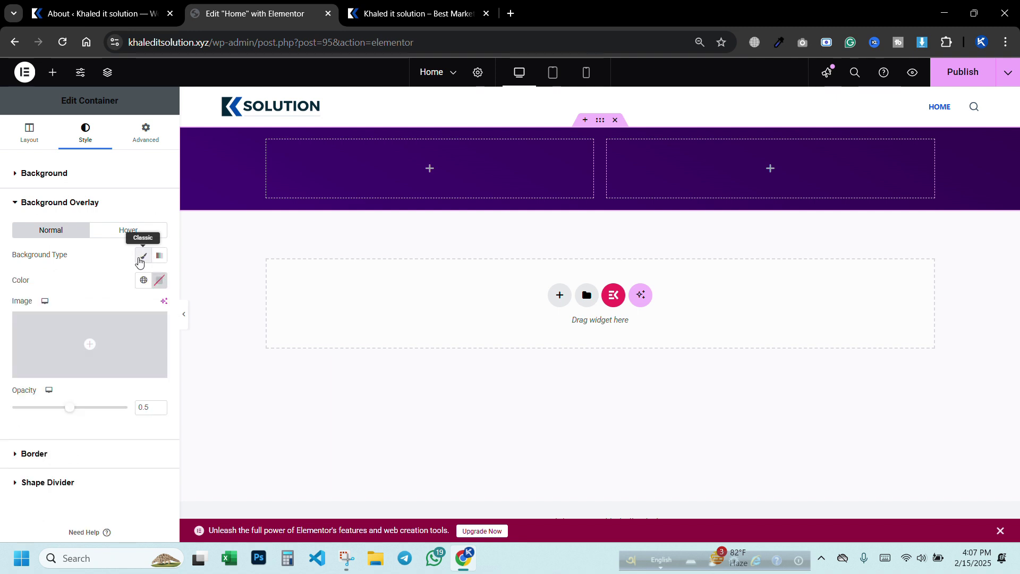
click(155, 286)
drag(134, 340, 63, 311)
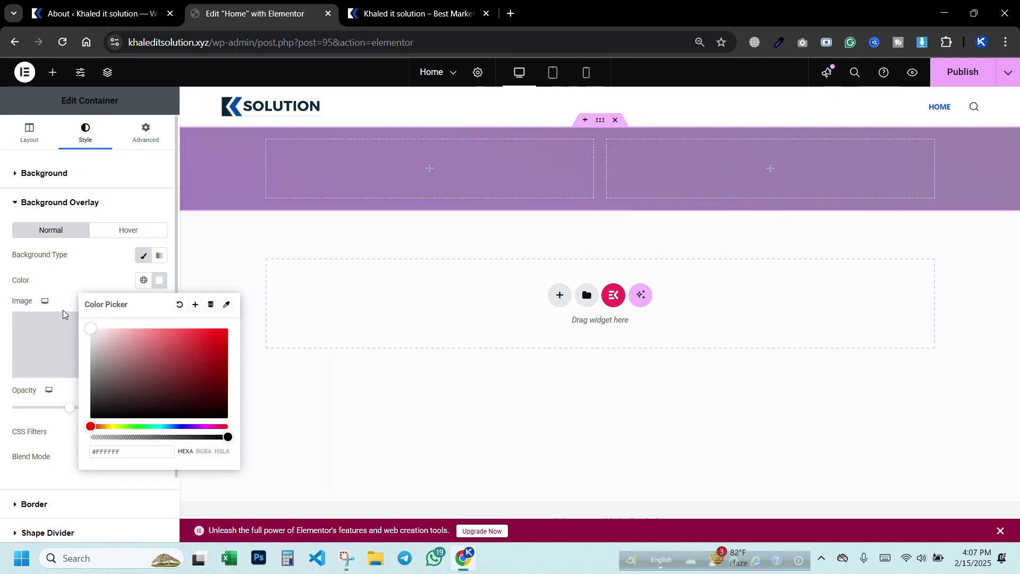
click(63, 289)
mouse_move(72, 411)
mouse_down()
mouse_move(128, 410)
mouse_move(7, 409)
mouse_move(91, 410)
mouse_move(57, 410)
mouse_up()
- Use How-to-Add-WhatsApp-Live-Chat-to-WordPress-1.png from the media library as the overlay image and adjust the overlay's opacity
click(80, 340)
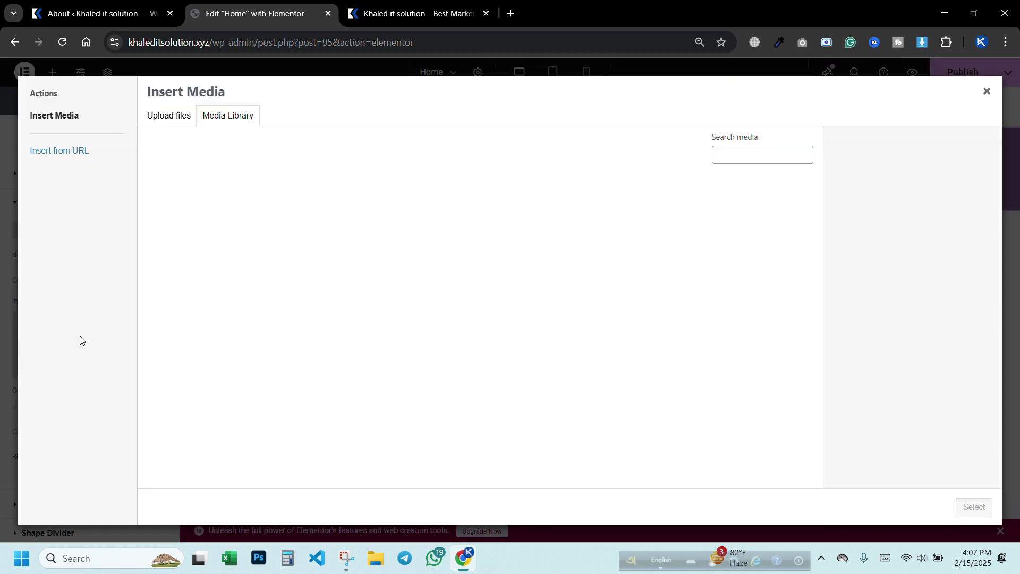
click(499, 243)
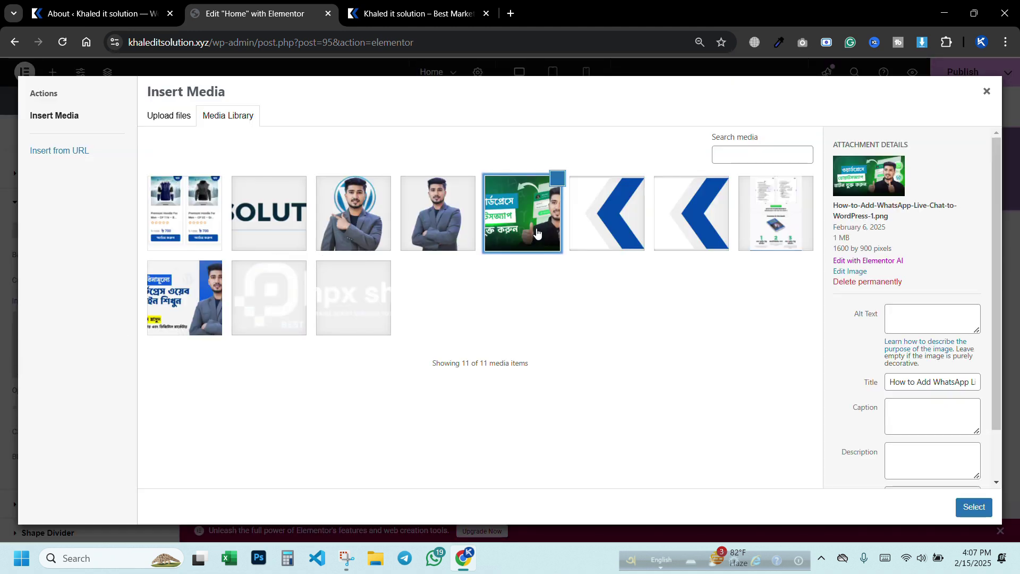
click(974, 507)
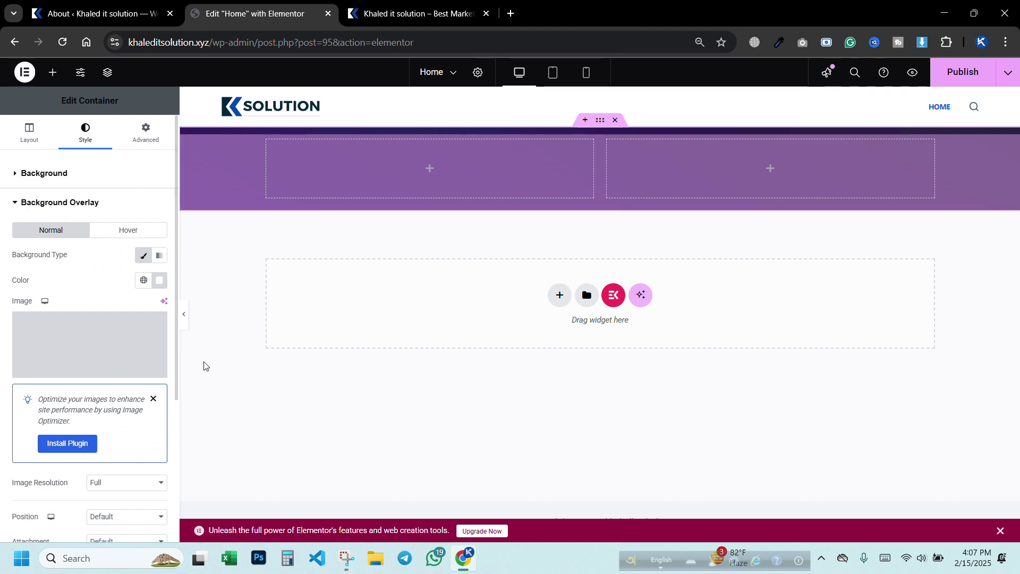
scroll(114, 361, down, 4)
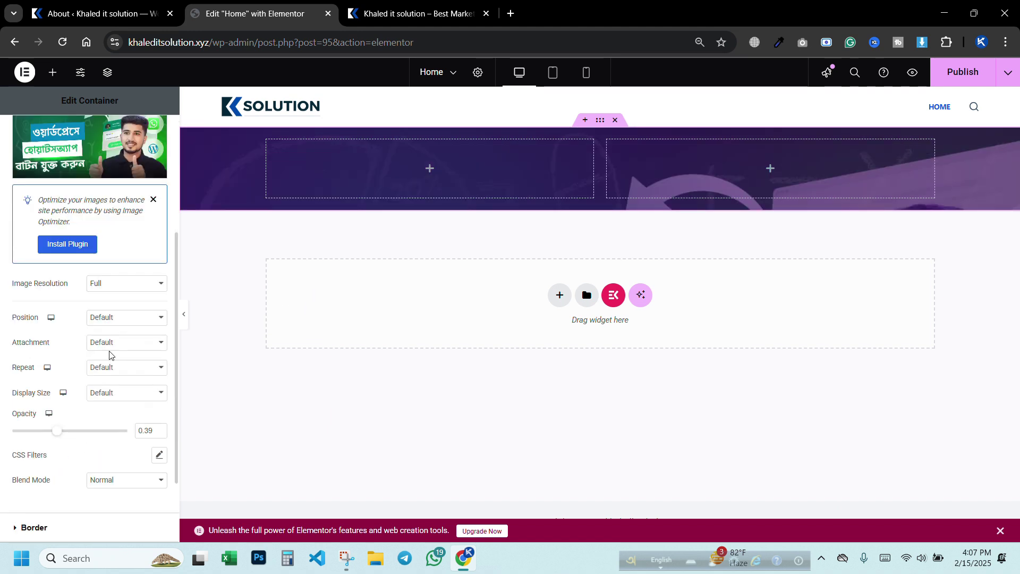
mouse_move(57, 436)
mouse_down()
mouse_move(21, 435)
mouse_move(69, 437)
mouse_up()
- Remove the image from the background overlay and clear its white color
scroll(48, 372, up, 4)
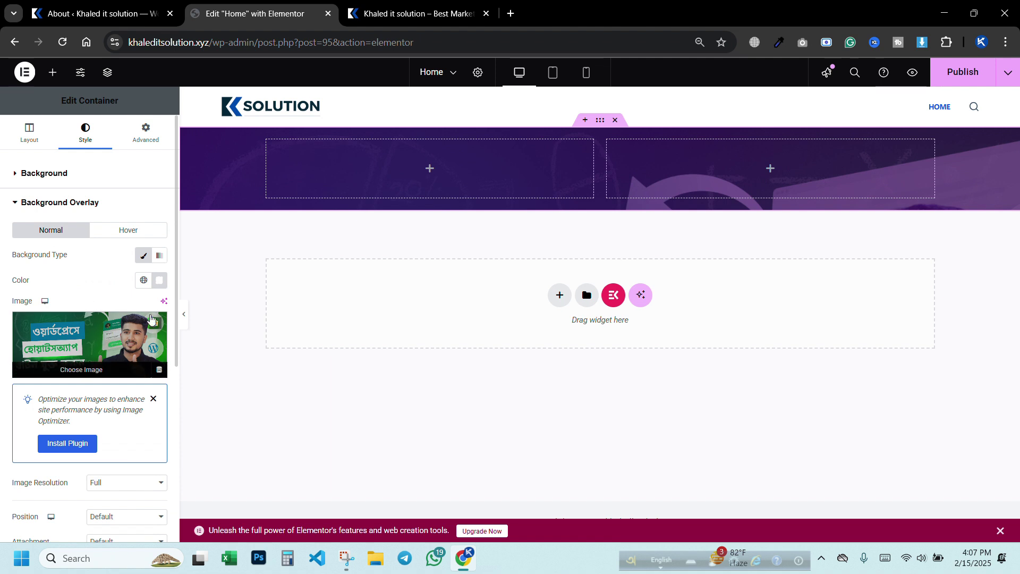
click(156, 322)
click(159, 280)
click(179, 304)
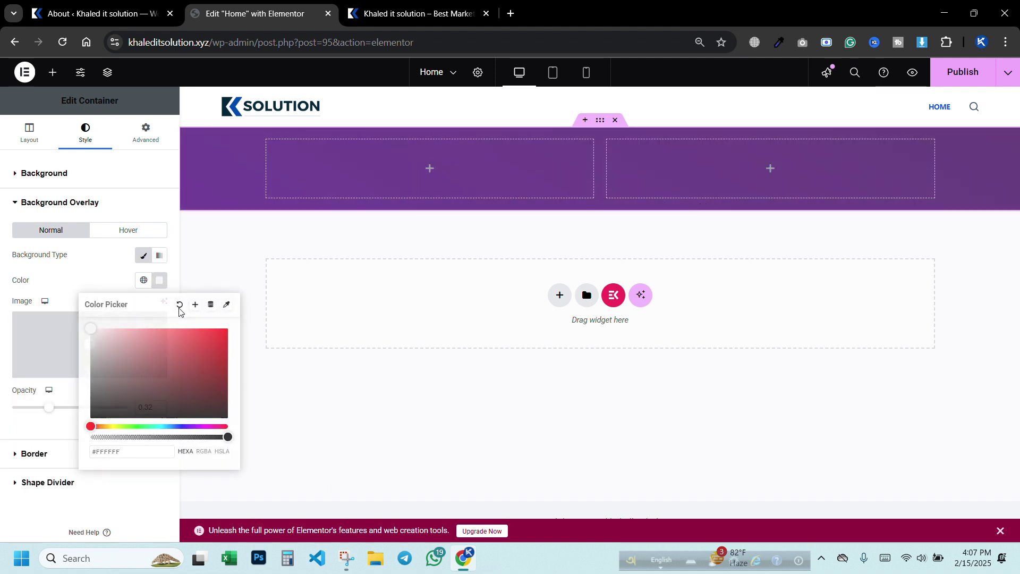
click(114, 286)
- Look at the container's Border and Shape Divider style settings
click(73, 425)
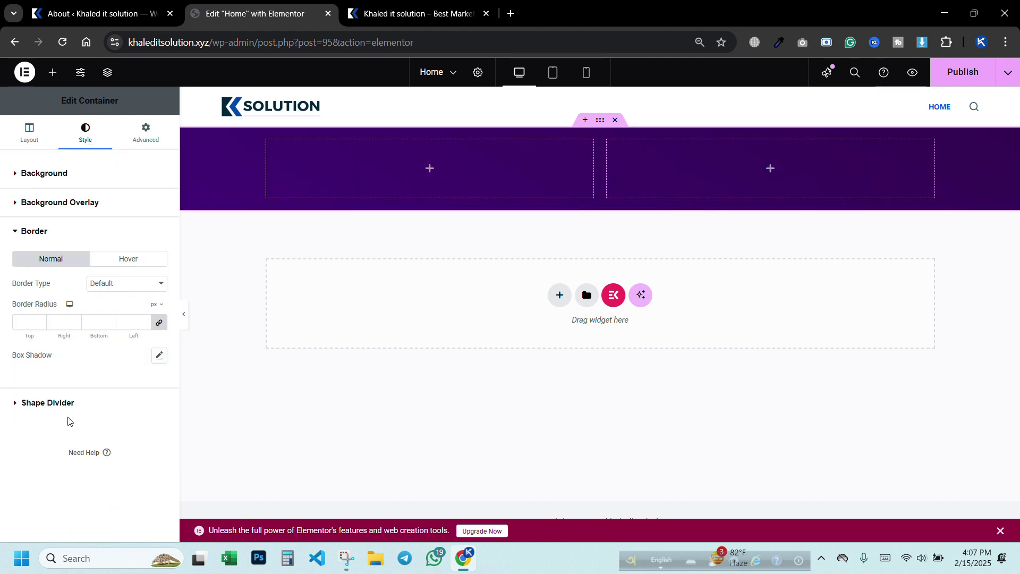
click(75, 404)
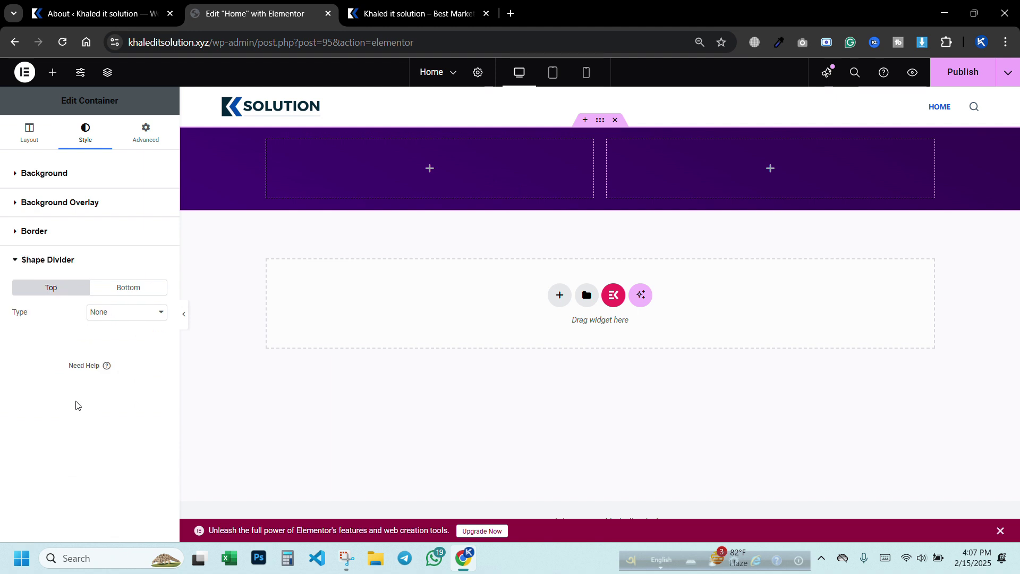
- Try a boxed content width of 1390 px, undo it, and set the container's minimum height to 424 px
click(29, 134)
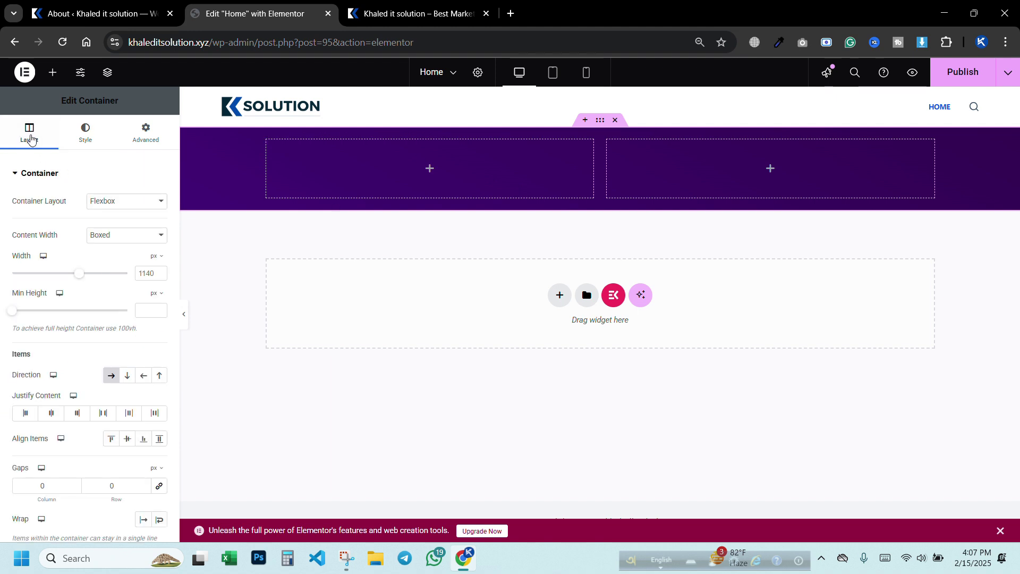
drag(11, 313, 49, 320)
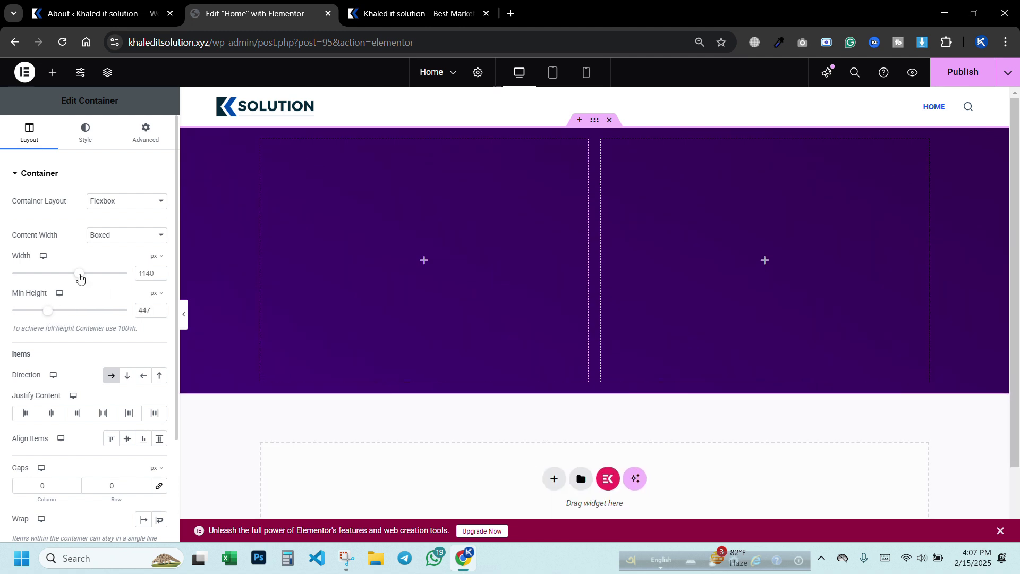
drag(80, 276, 106, 276)
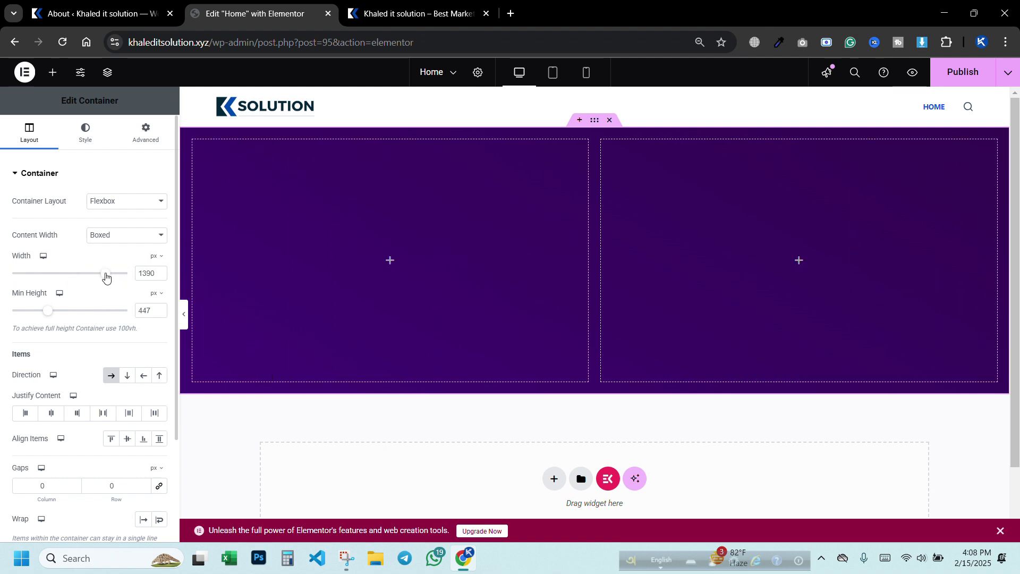
key(ctrl+z)
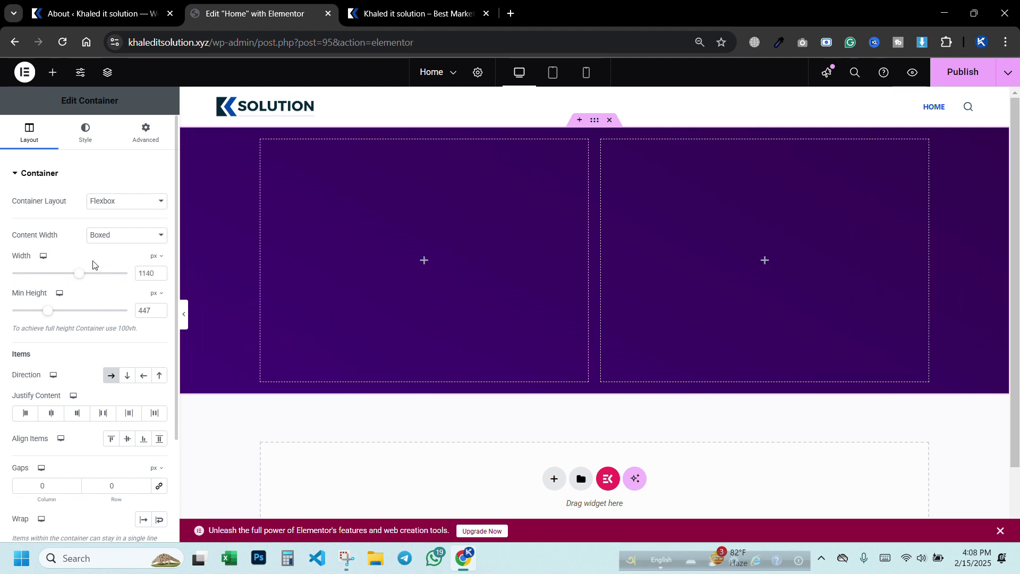
key(ctrl+z)
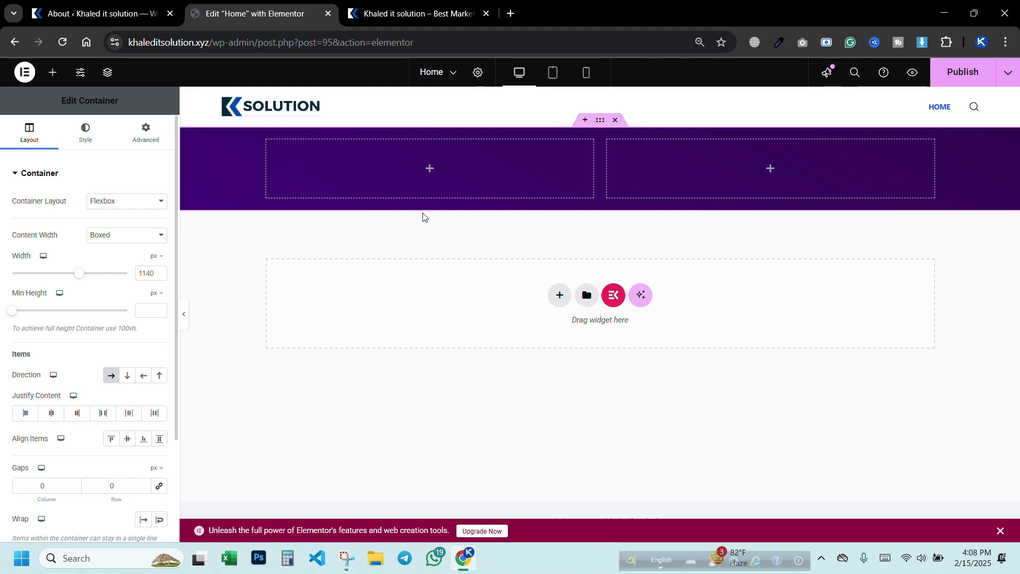
drag(11, 311, 46, 317)
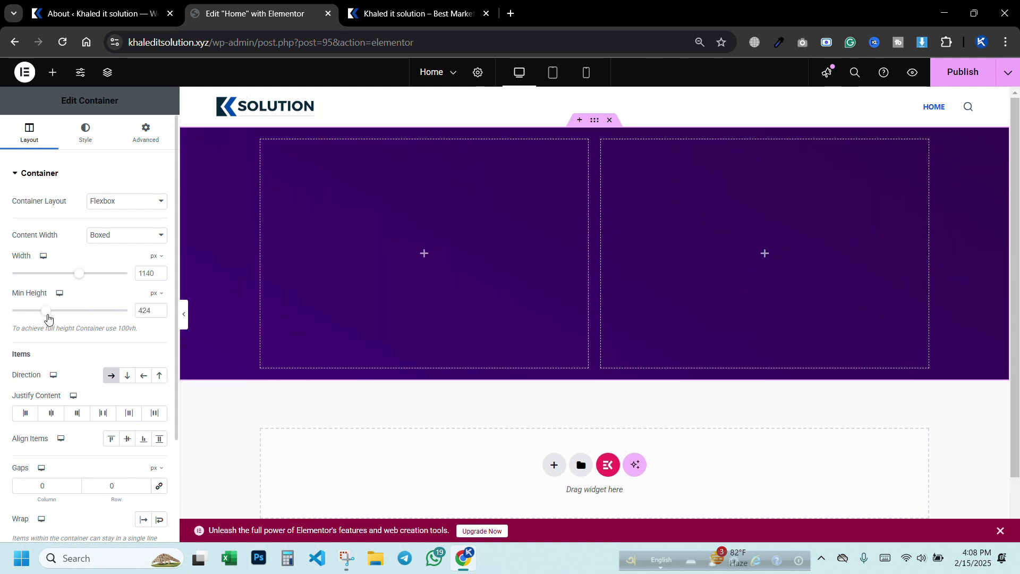
- Look over the container's top and bottom shape divider settings and its Advanced layout settings
click(86, 135)
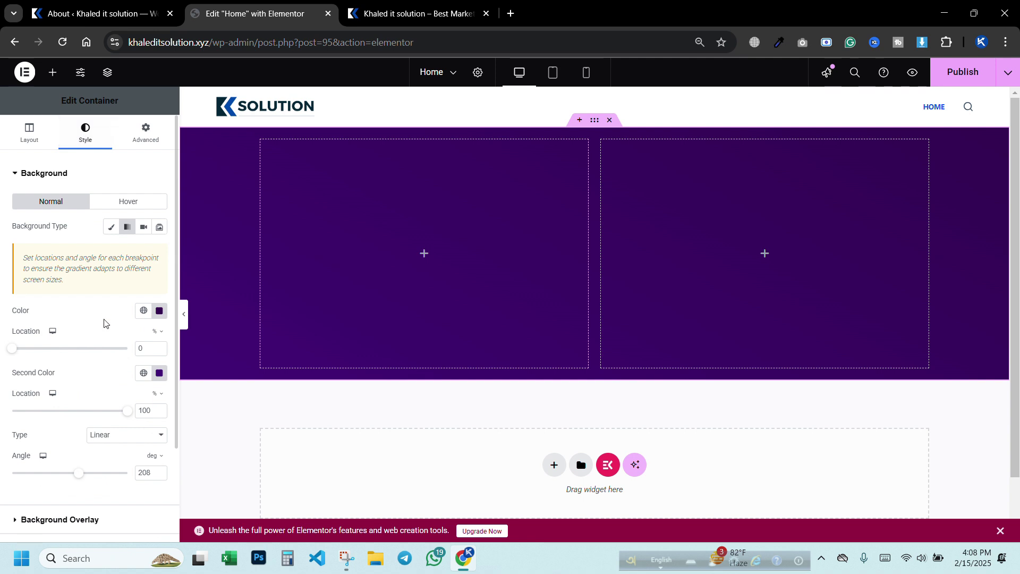
scroll(109, 425, down, 3)
click(61, 458)
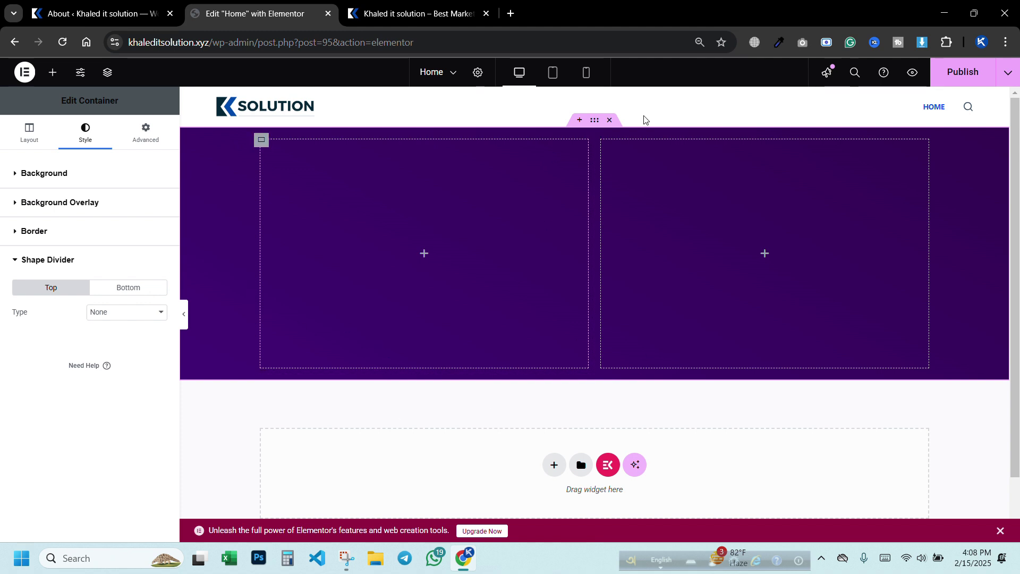
click(133, 288)
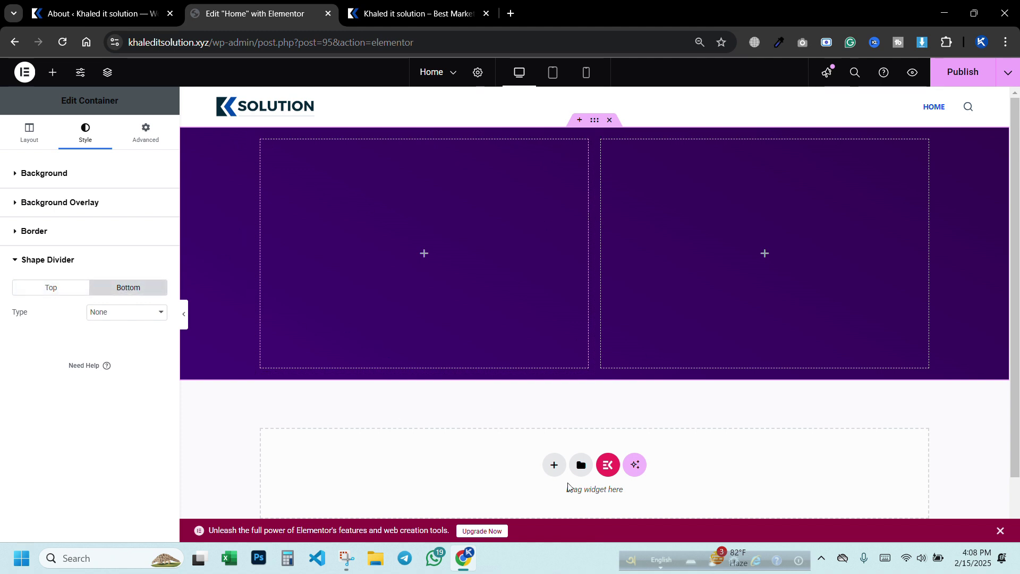
click(61, 287)
click(145, 133)
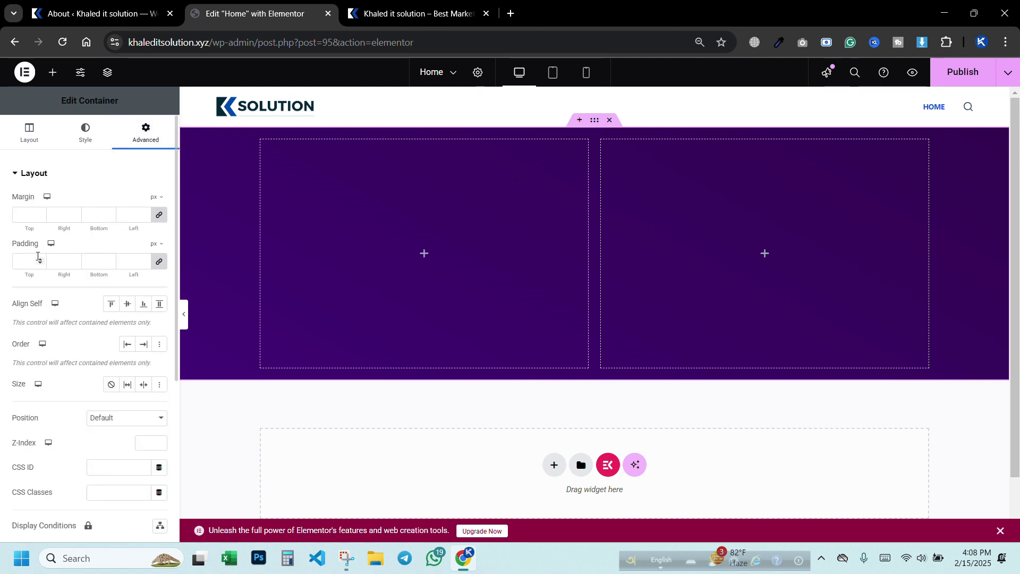
- Add a Mountains shape divider to the container's top edge with a width of 100% and a height of 54 px
click(78, 130)
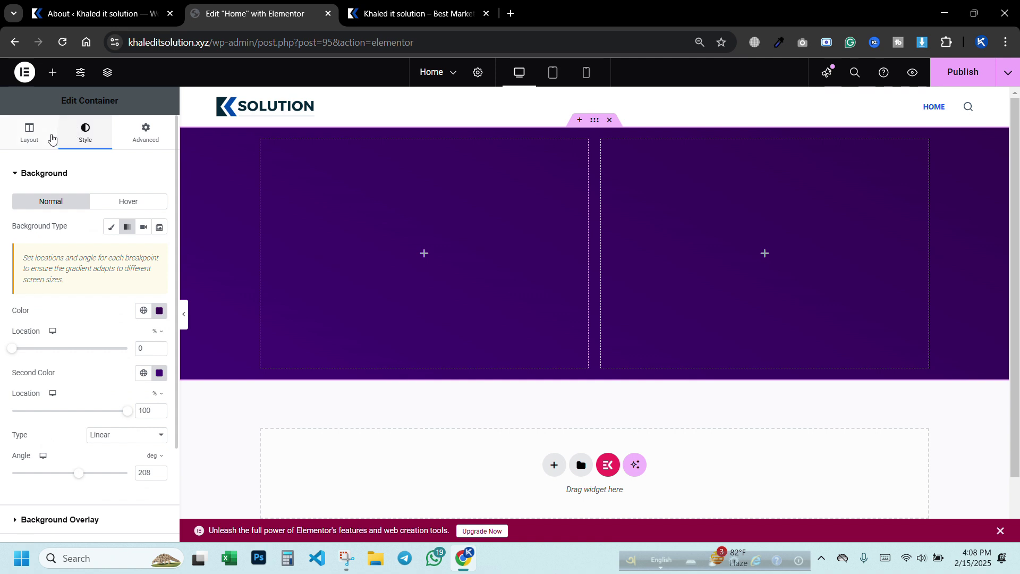
scroll(91, 247, down, 2)
click(70, 457)
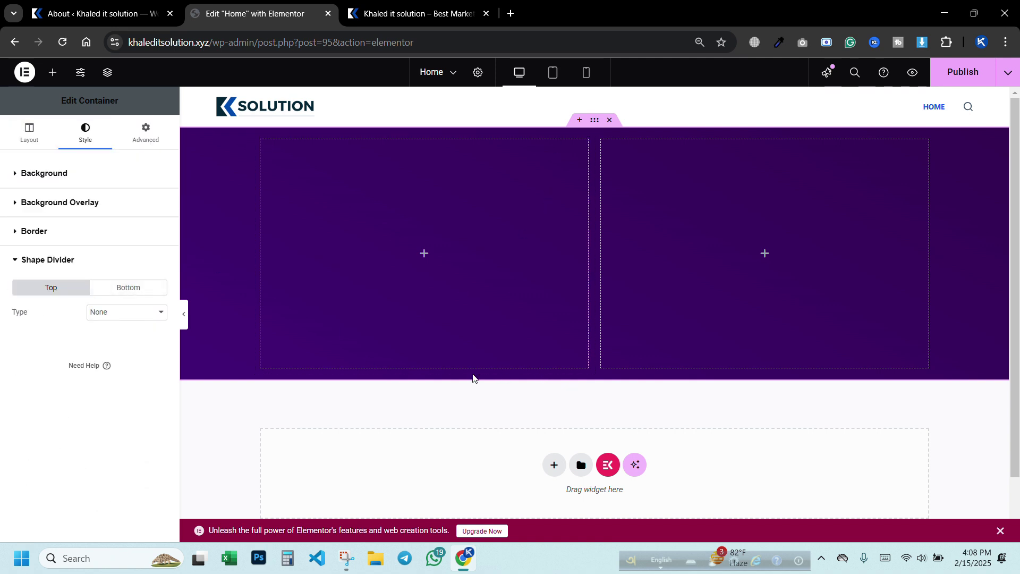
click(100, 310)
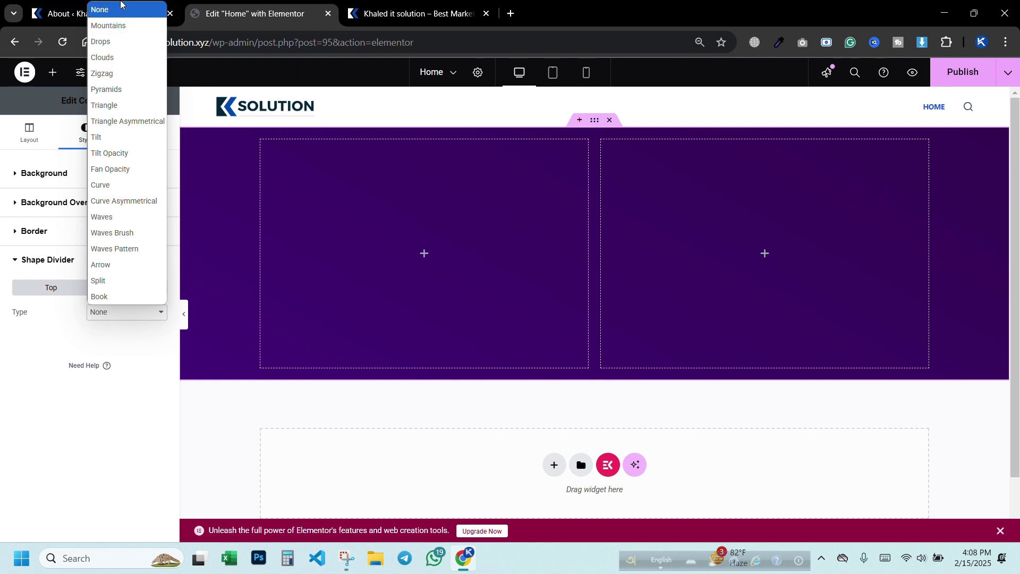
key(Down)
key(Return)
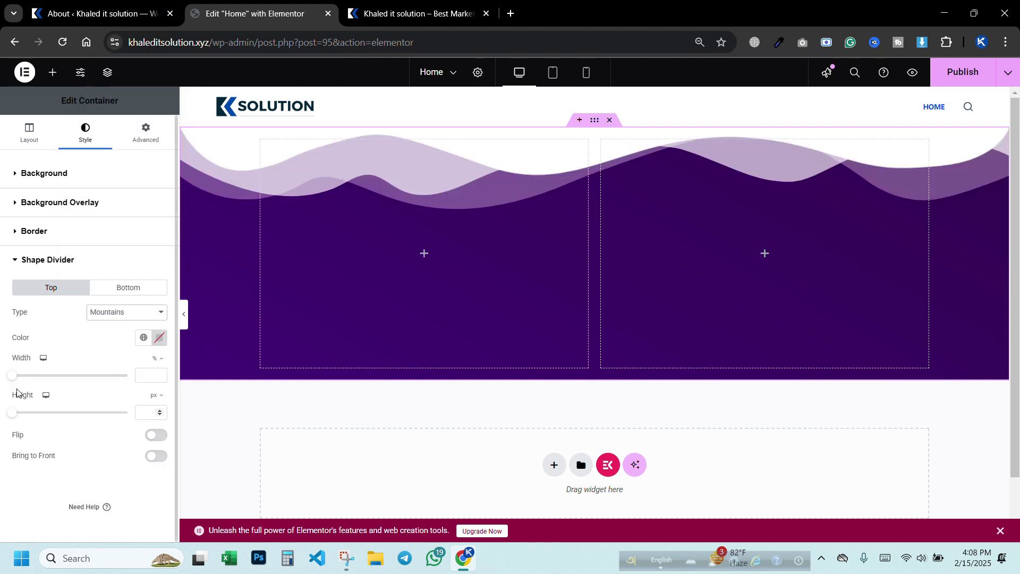
drag(14, 378, 24, 415)
- Try the Pyramids and Waves types for the top shape divider, and set its type back to None
click(108, 313)
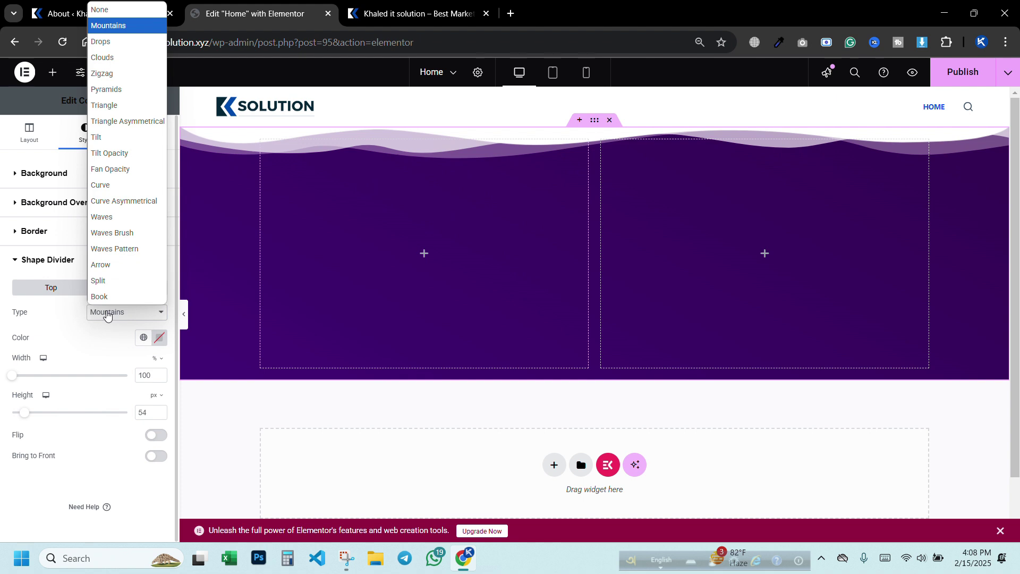
click(119, 90)
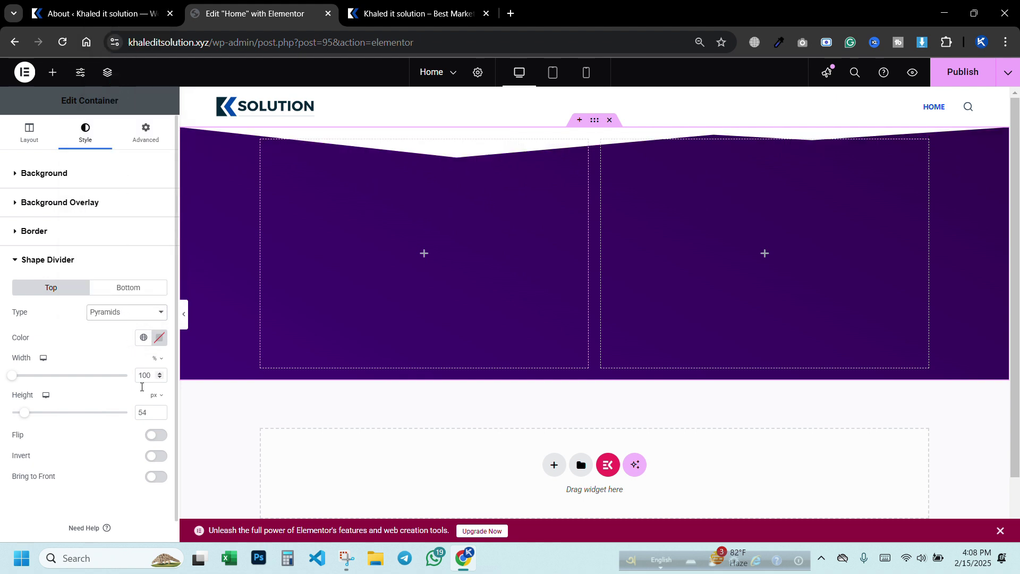
click(118, 314)
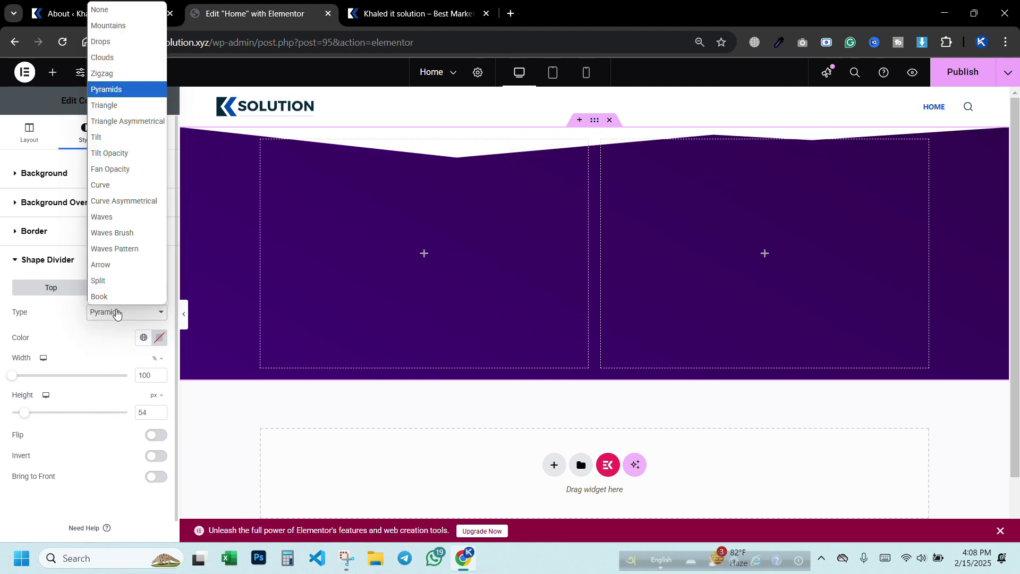
click(122, 217)
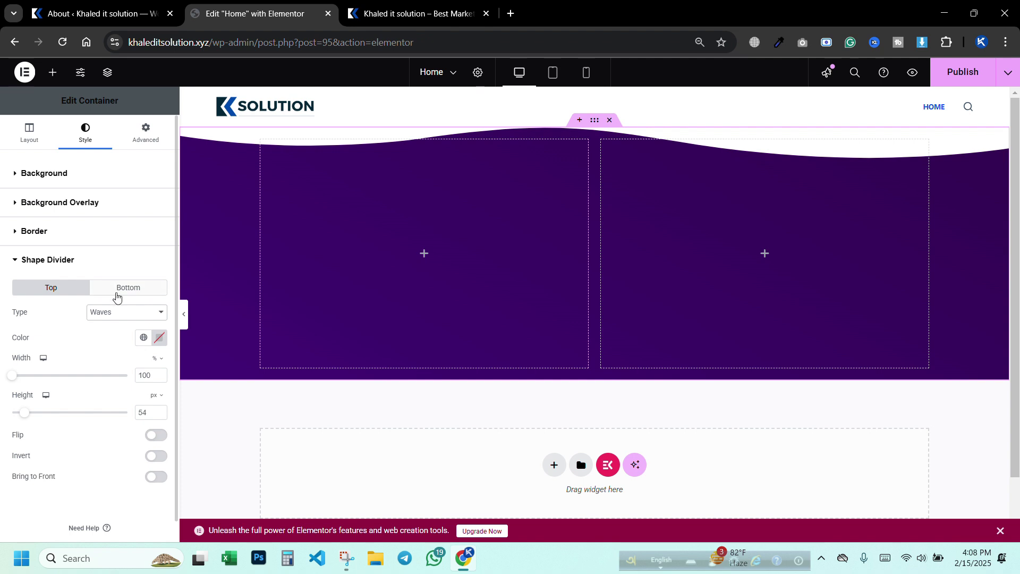
click(124, 319)
click(102, 10)
- Try the Mountains, Drops and Clouds types for the container's bottom shape divider
click(123, 288)
click(122, 319)
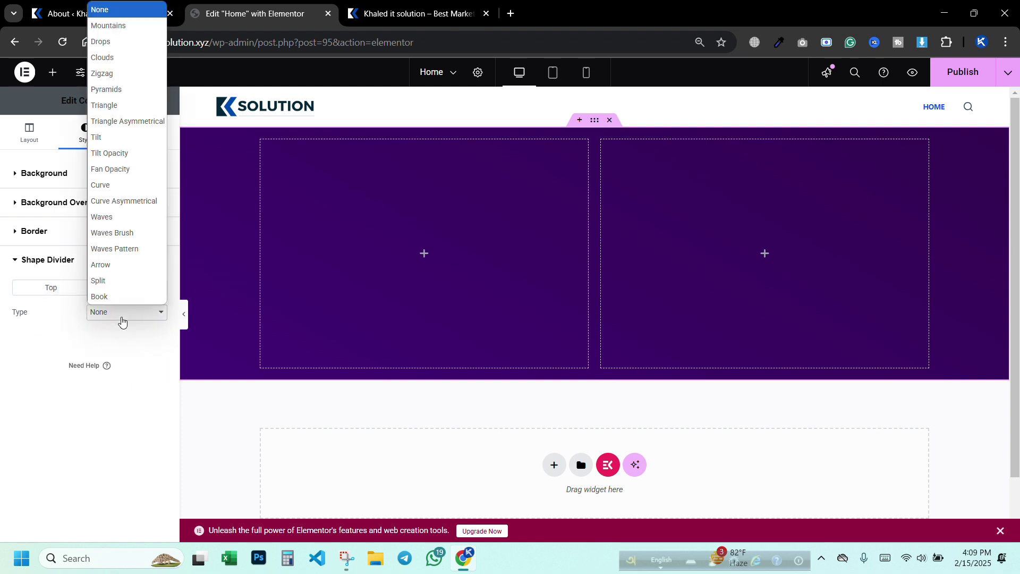
click(108, 25)
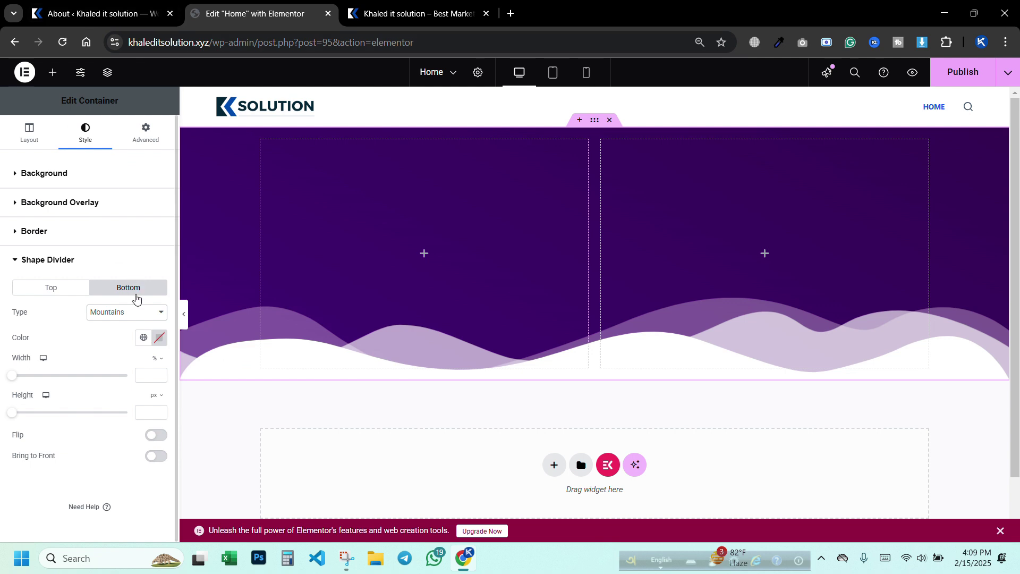
click(113, 319)
click(125, 42)
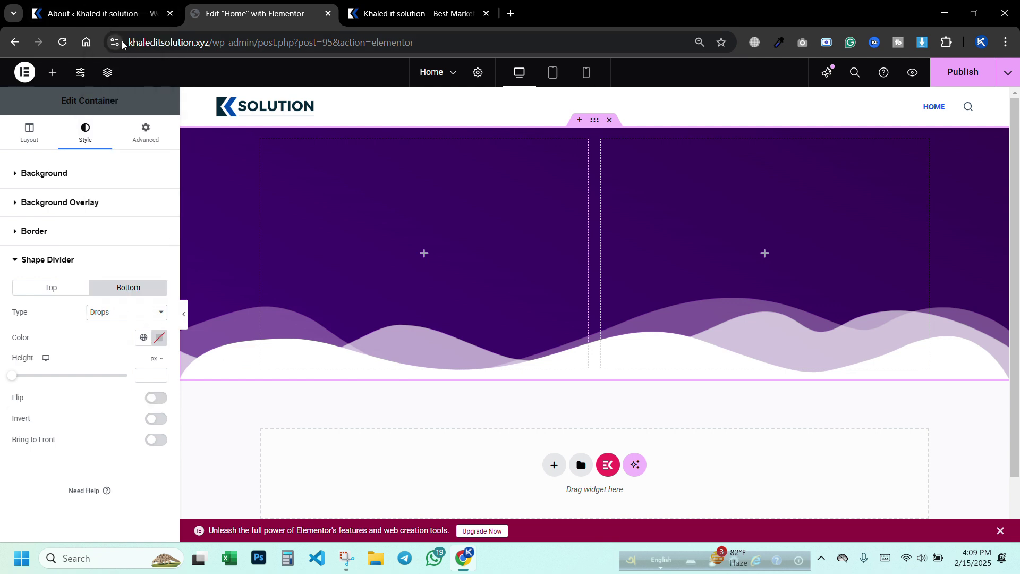
click(123, 316)
click(109, 57)
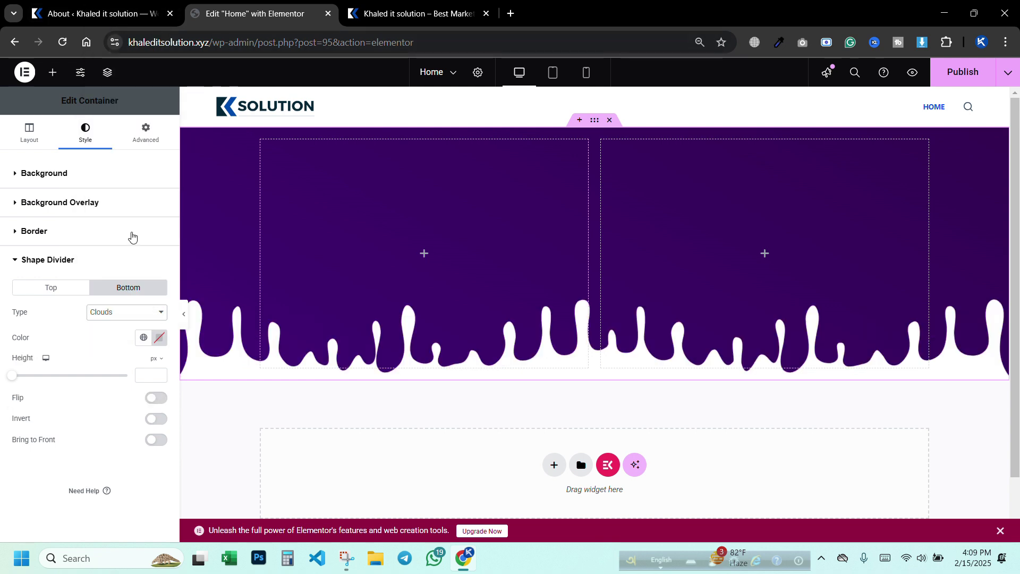
- Try the Arrow and Book types for the bottom shape divider, giving Book a width of 100% and a height of 34 px
click(122, 308)
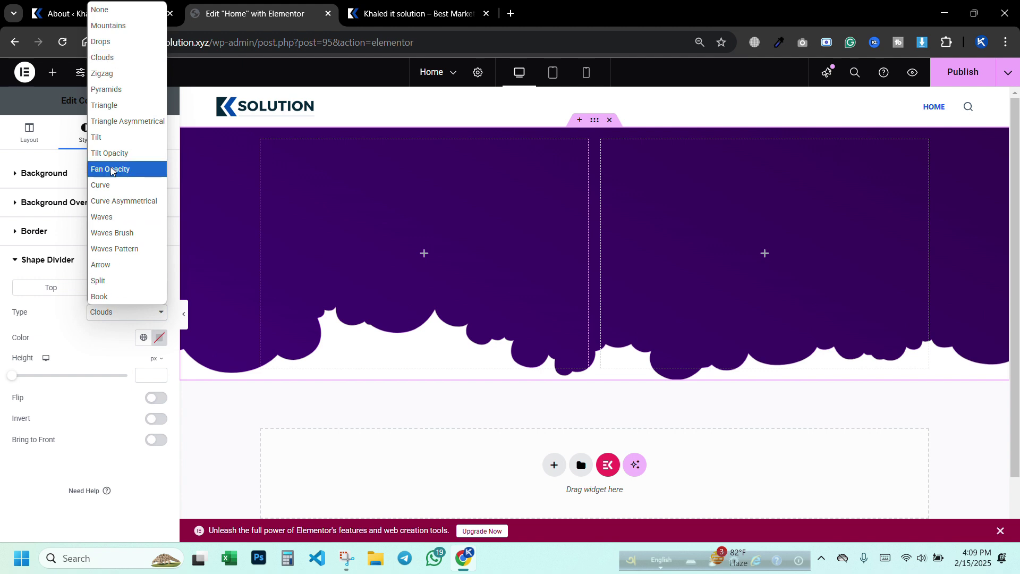
click(108, 264)
click(126, 313)
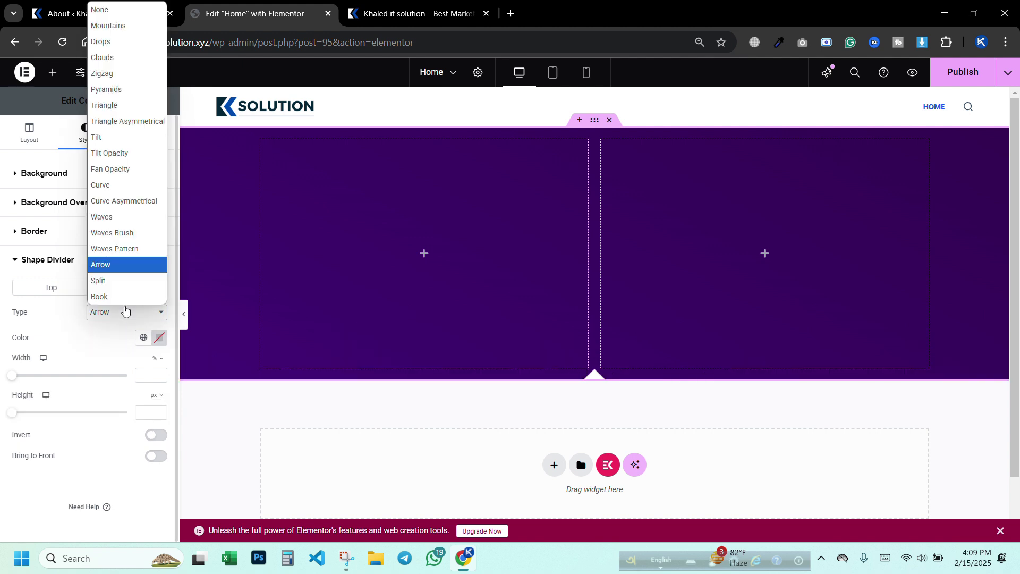
click(126, 293)
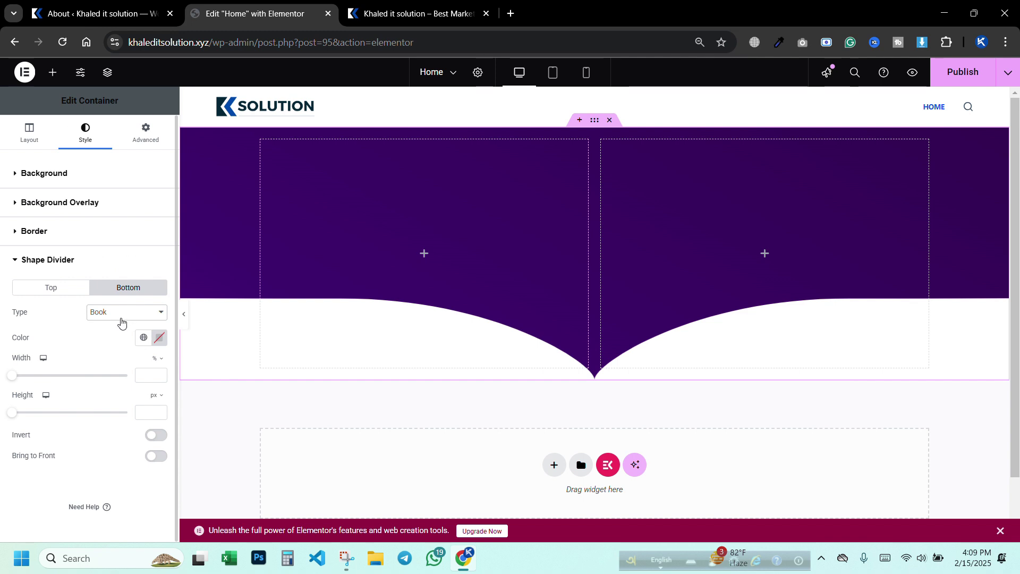
mouse_move(12, 378)
mouse_down()
mouse_move(91, 381)
mouse_move(0, 373)
mouse_up()
mouse_move(16, 415)
mouse_down()
mouse_move(84, 415)
mouse_move(7, 417)
mouse_move(20, 414)
mouse_up()
- Try the Curve, Tilt Opacity, Tilt and Triangle Asymmetrical types for the bottom shape divider, and set its type back to None
click(122, 312)
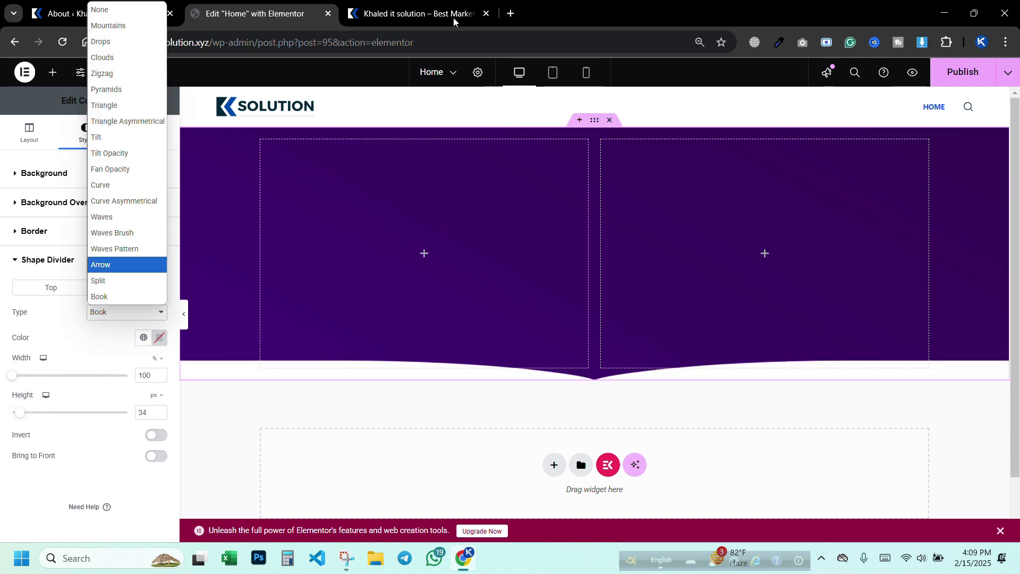
click(105, 186)
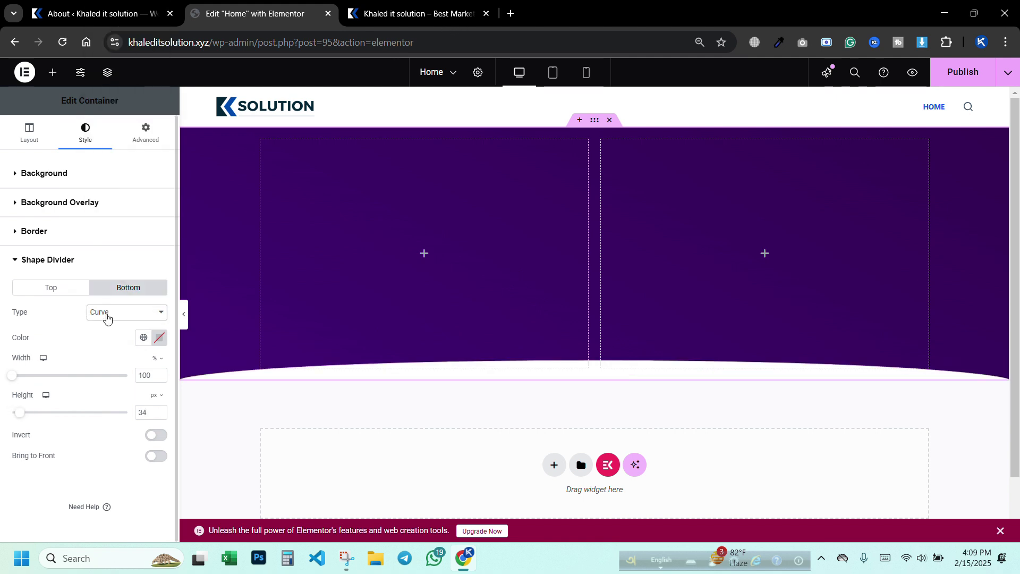
click(106, 313)
click(112, 152)
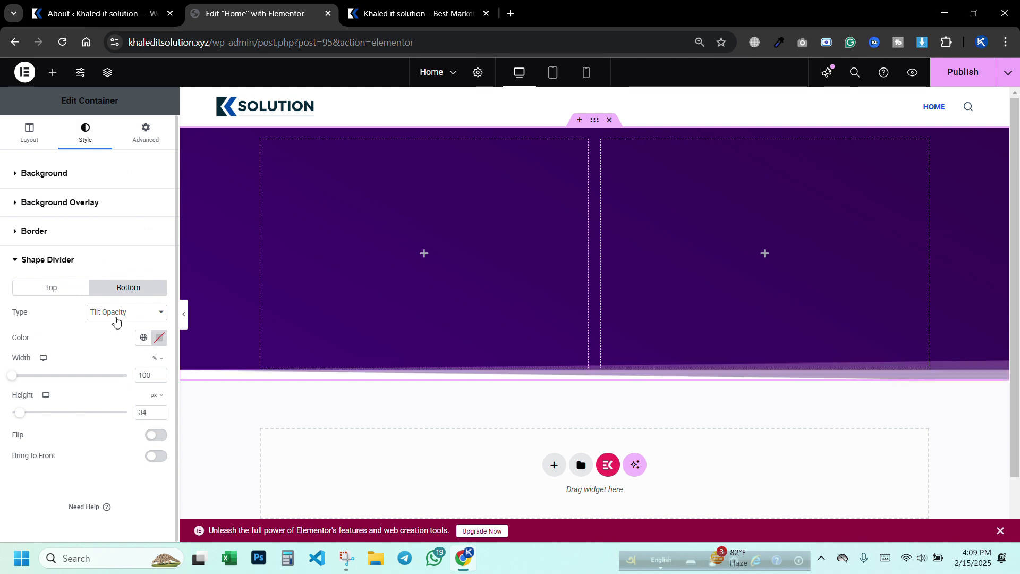
click(157, 314)
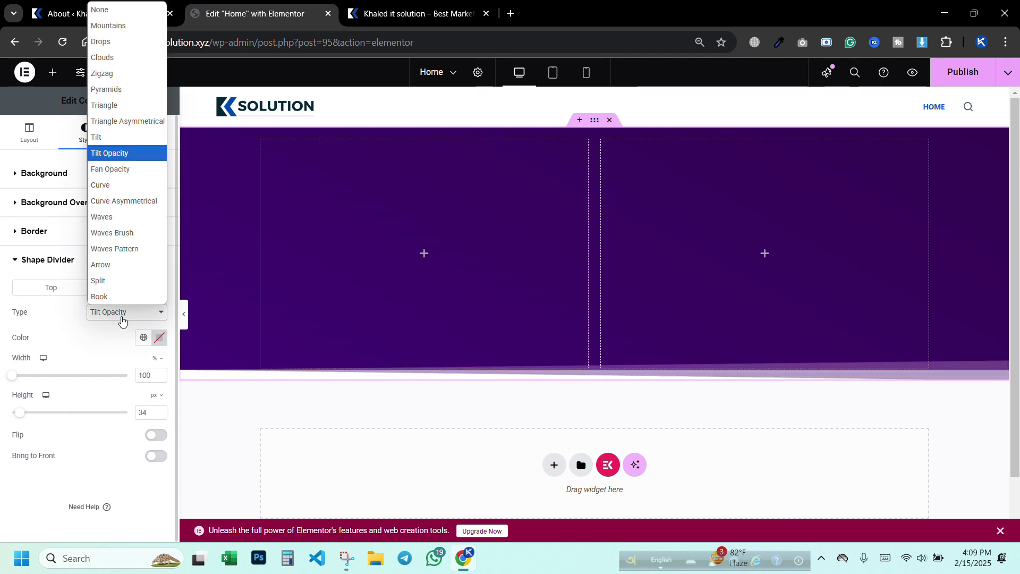
click(109, 134)
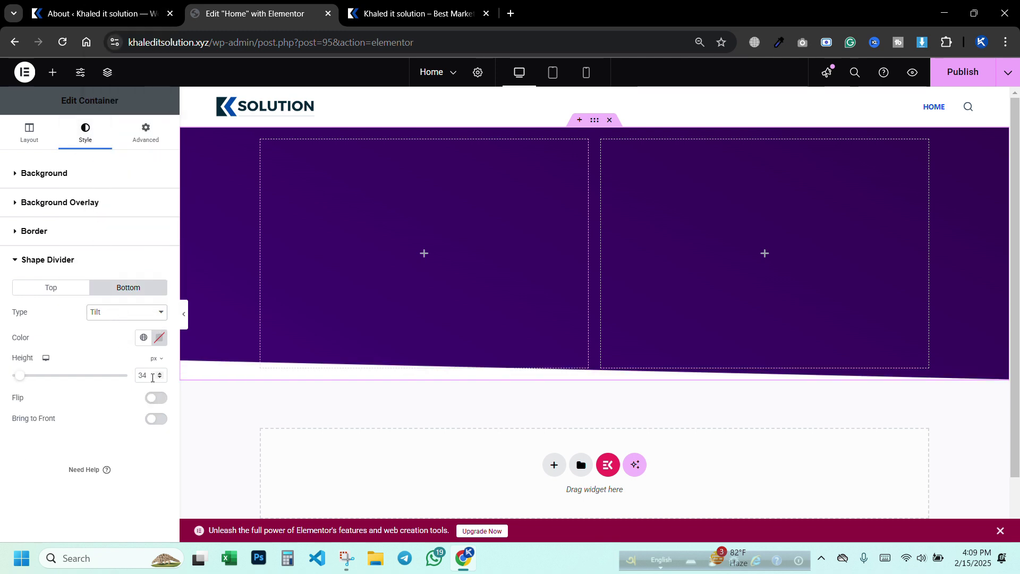
click(128, 312)
click(102, 119)
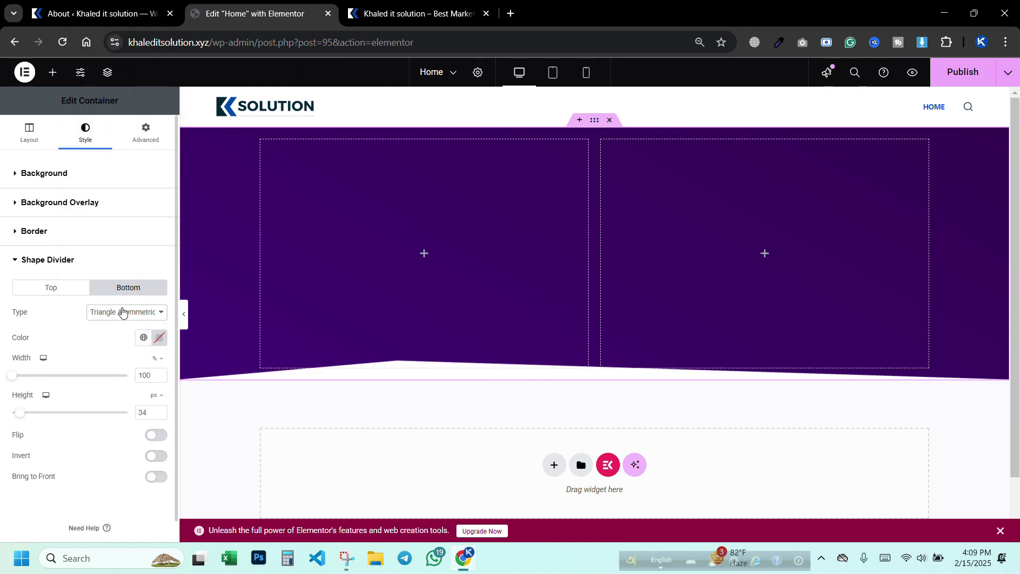
click(123, 312)
click(135, 12)
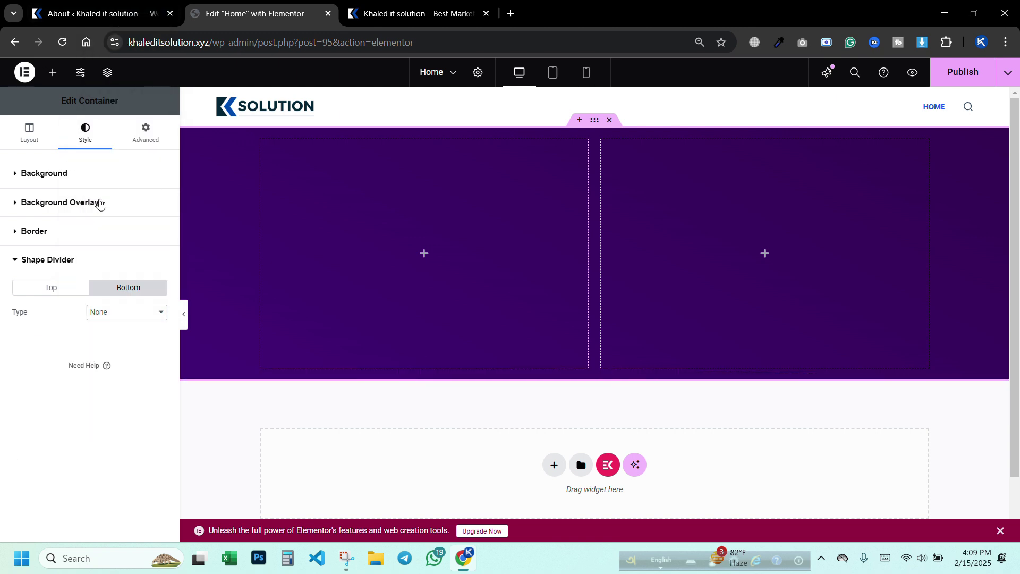
- Look over the container's Layout settings and the available Layout and Basic widgets
click(29, 132)
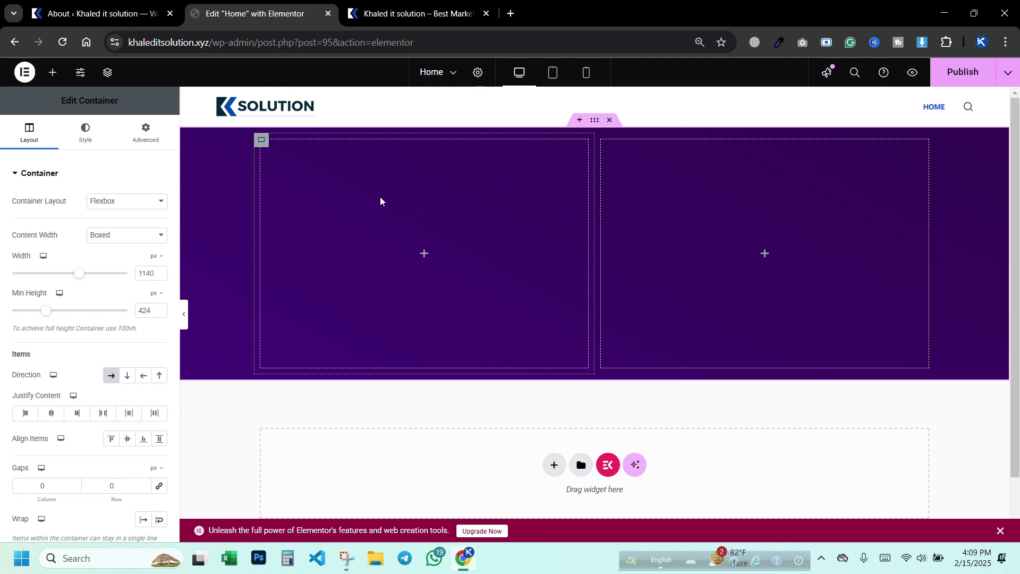
click(51, 75)
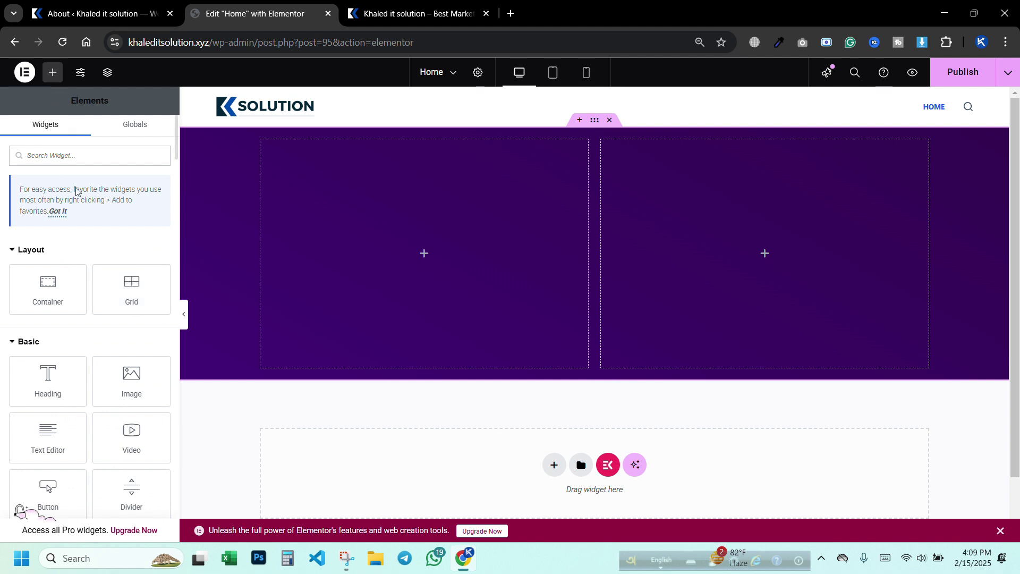
scroll(72, 298, down, 3)
scroll(104, 301, up, 3)
scroll(105, 302, down, 3)
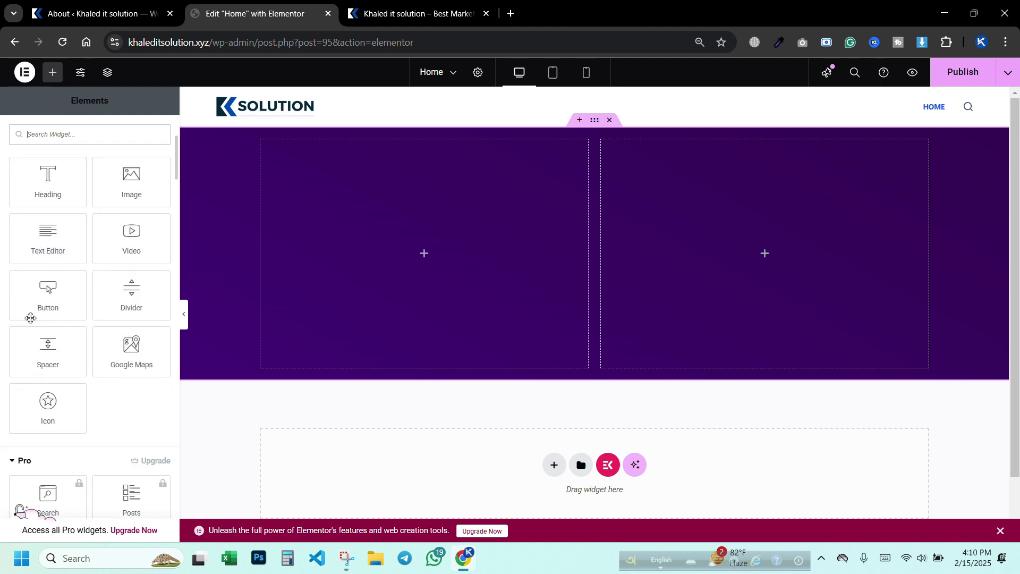
- View the installed plugins in the WordPress dashboard and compare them with the widget groups offered in the Elementor editor
click(95, 6)
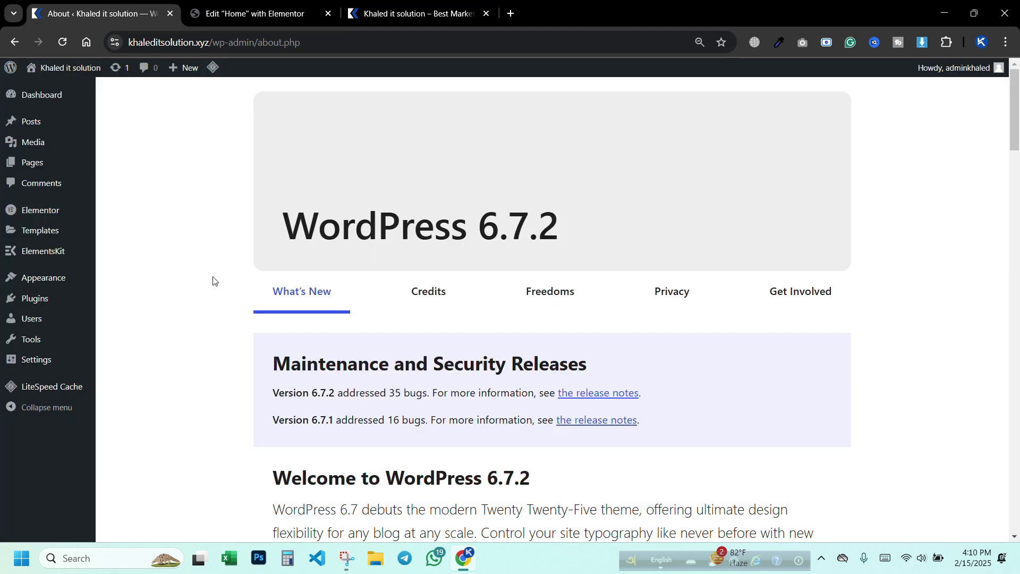
scroll(247, 327, down, 4)
mouse_move(35, 298)
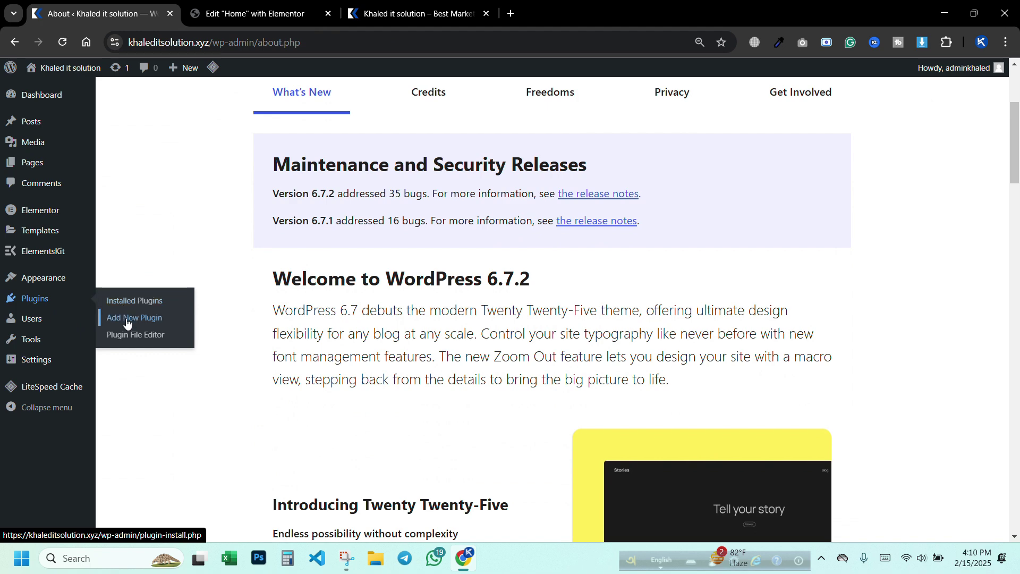
click(55, 302)
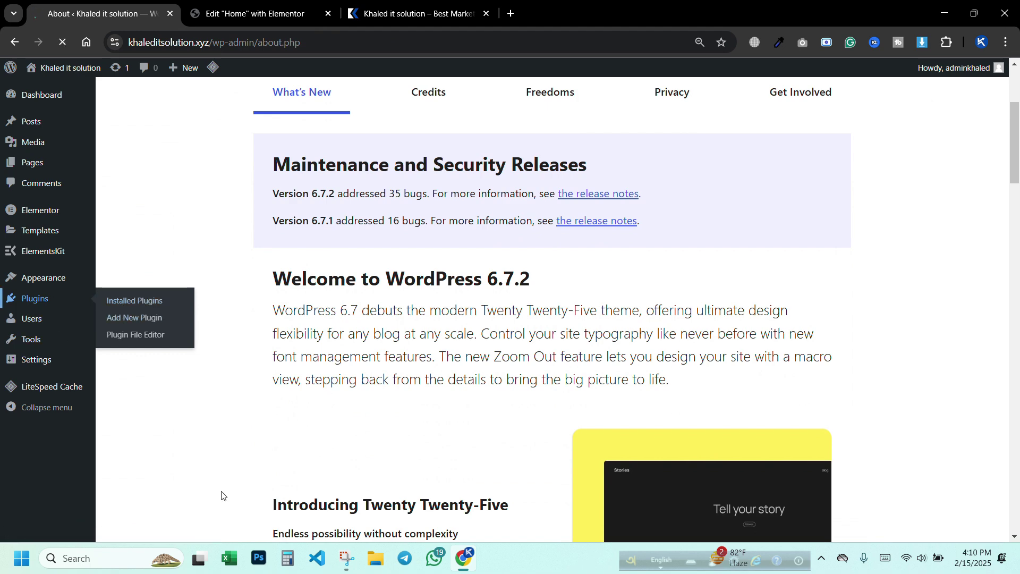
click(277, 11)
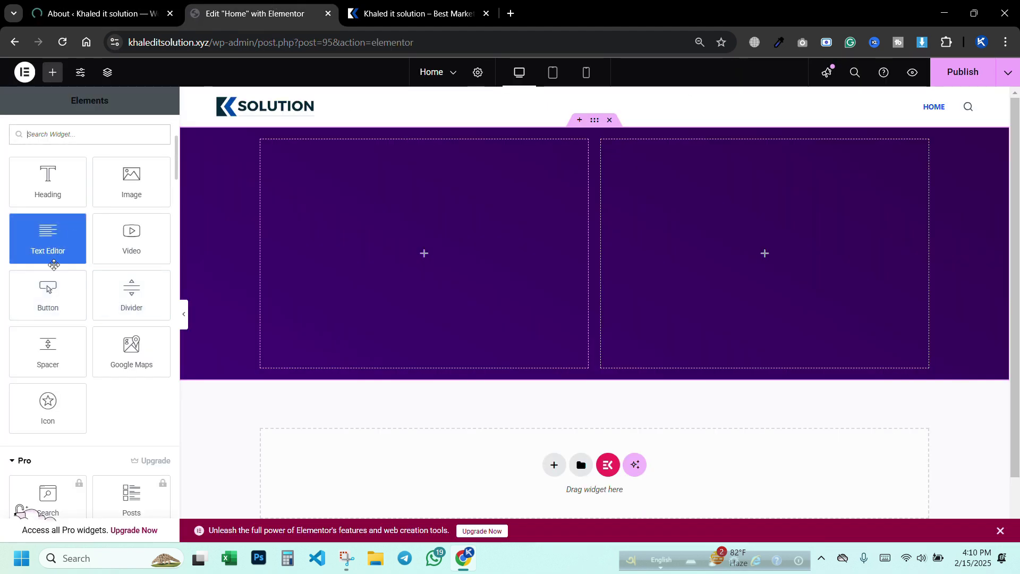
scroll(89, 344, down, 12)
scroll(89, 344, down, 15)
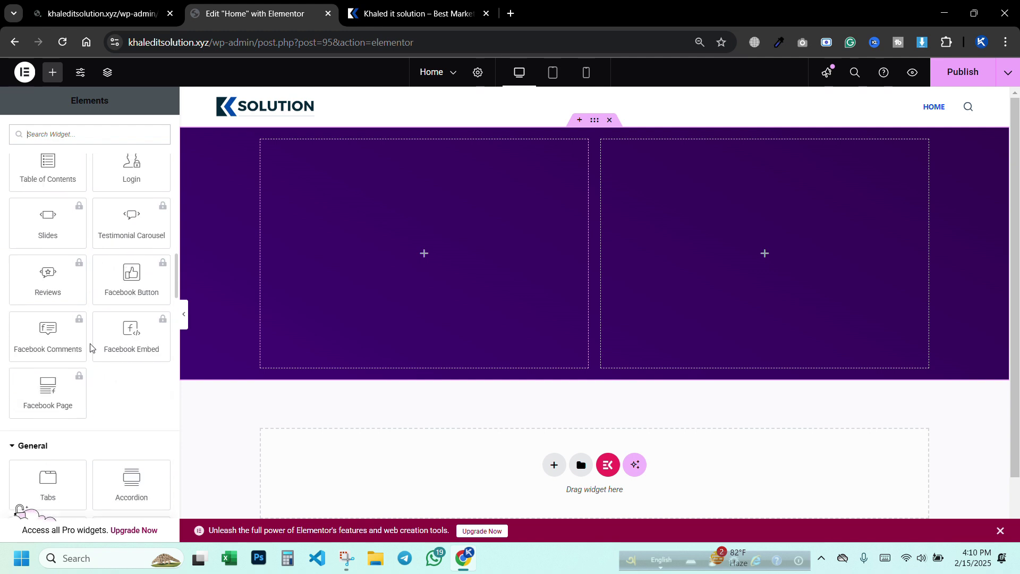
scroll(87, 349, down, 3)
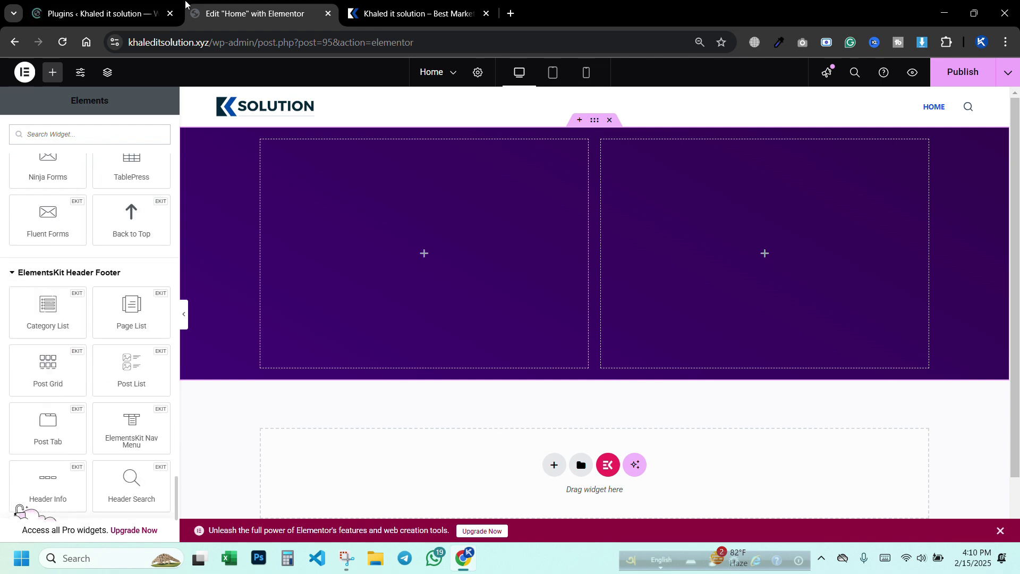
click(95, 13)
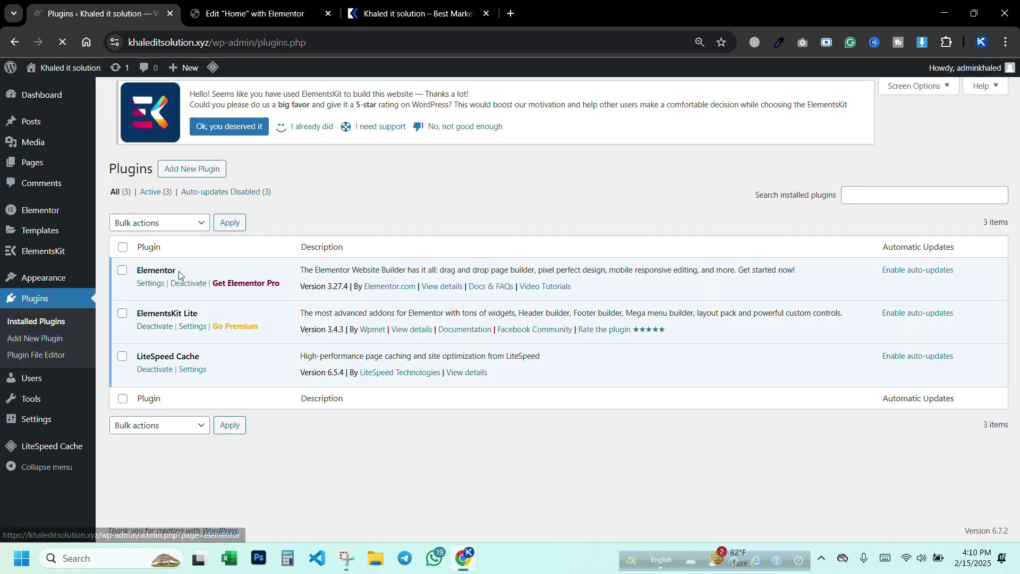
- Look through the whole widget library in the Elementor editor, from the Basic and Pro groups to the ElementsKit and WordPress groups
click(249, 13)
scroll(90, 319, up, 10)
scroll(91, 313, down, 20)
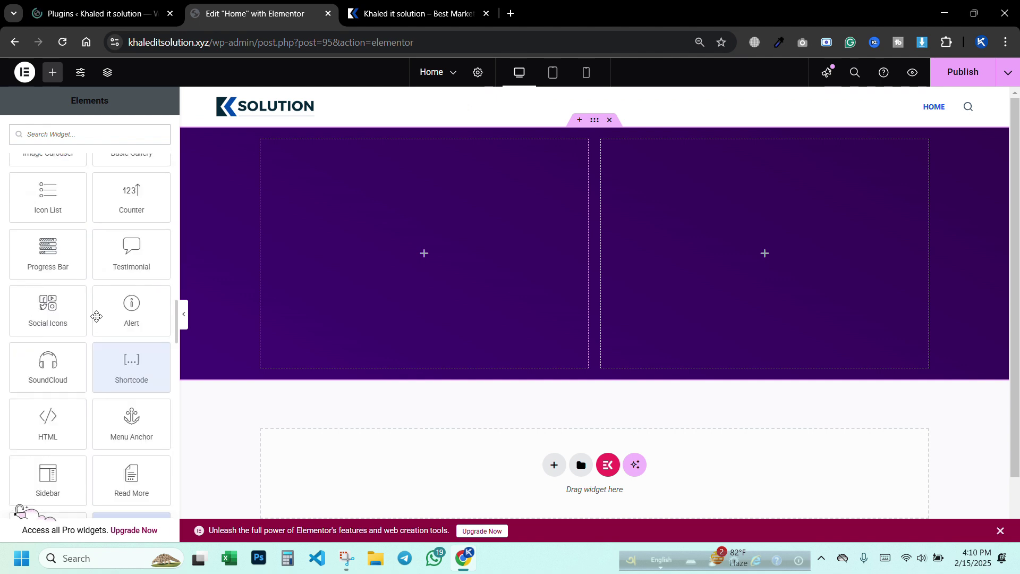
scroll(106, 338, up, 4)
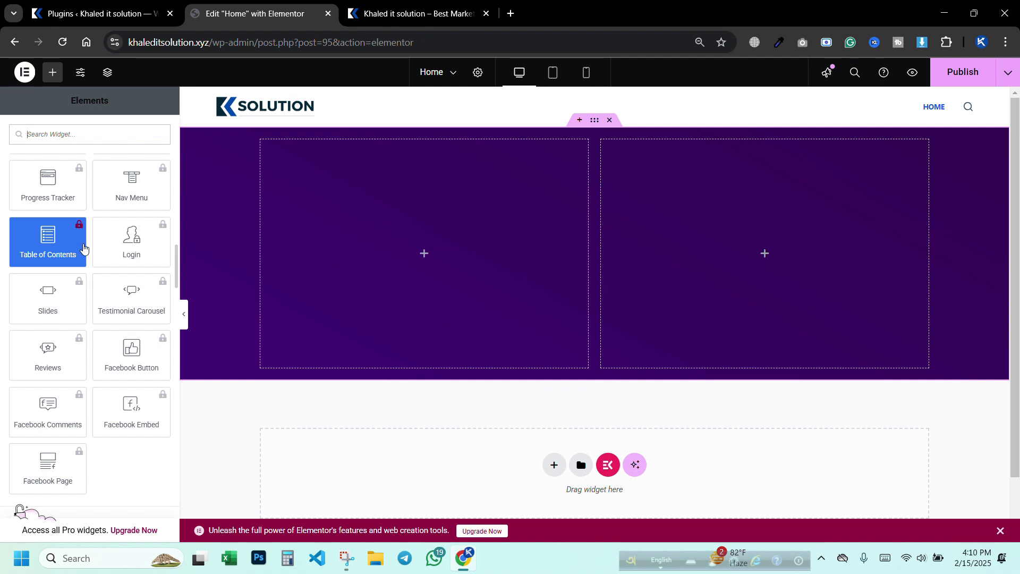
scroll(70, 280, up, 7)
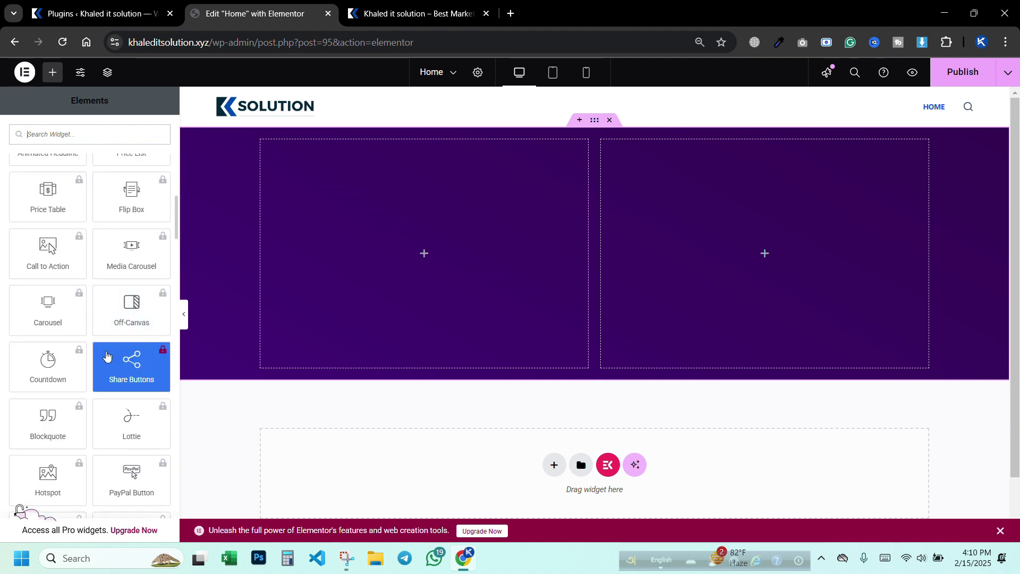
scroll(106, 355, up, 10)
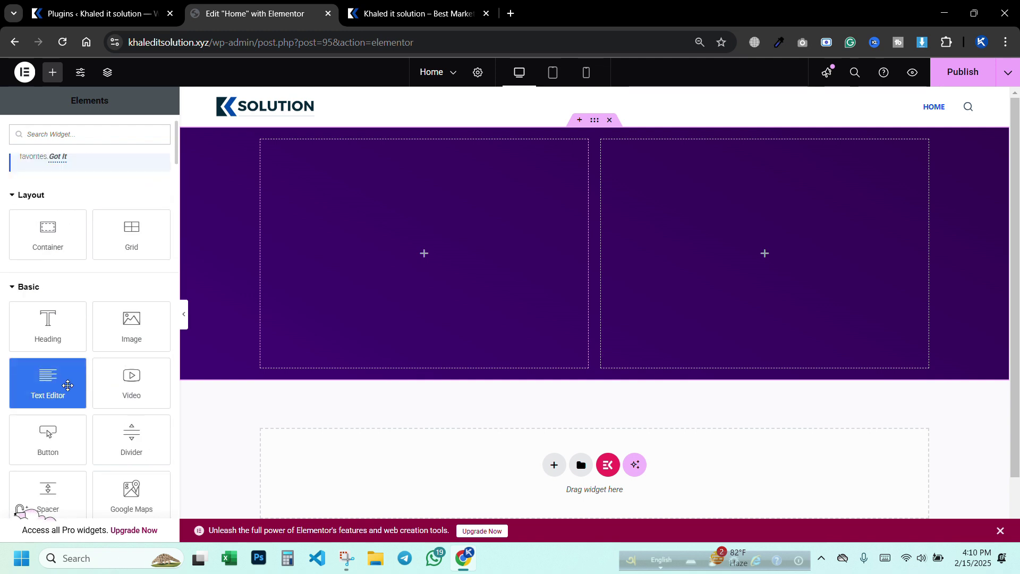
scroll(68, 372, down, 3)
scroll(79, 366, up, 4)
scroll(105, 379, down, 12)
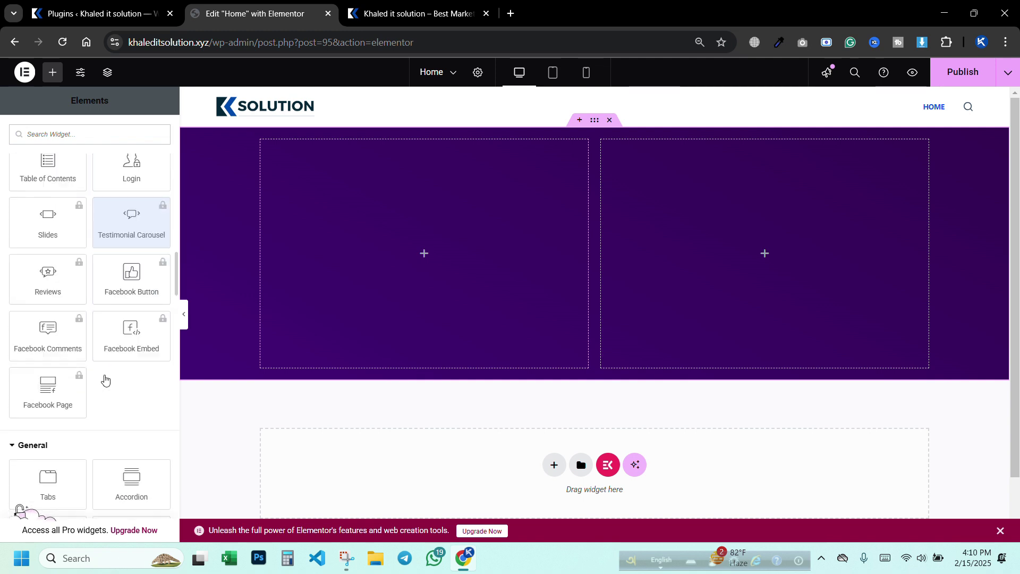
scroll(98, 377, down, 5)
scroll(53, 346, down, 8)
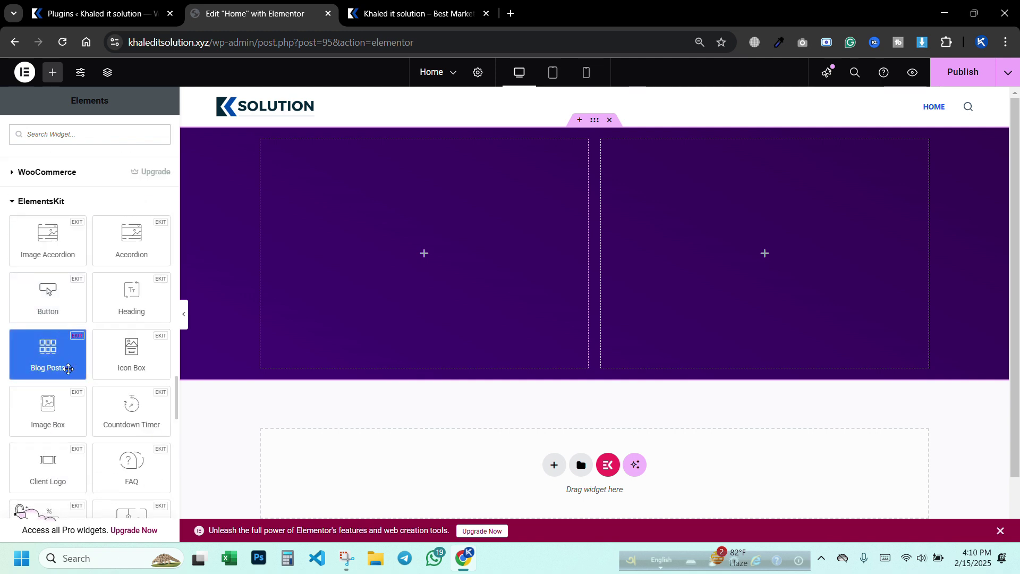
scroll(69, 368, down, 12)
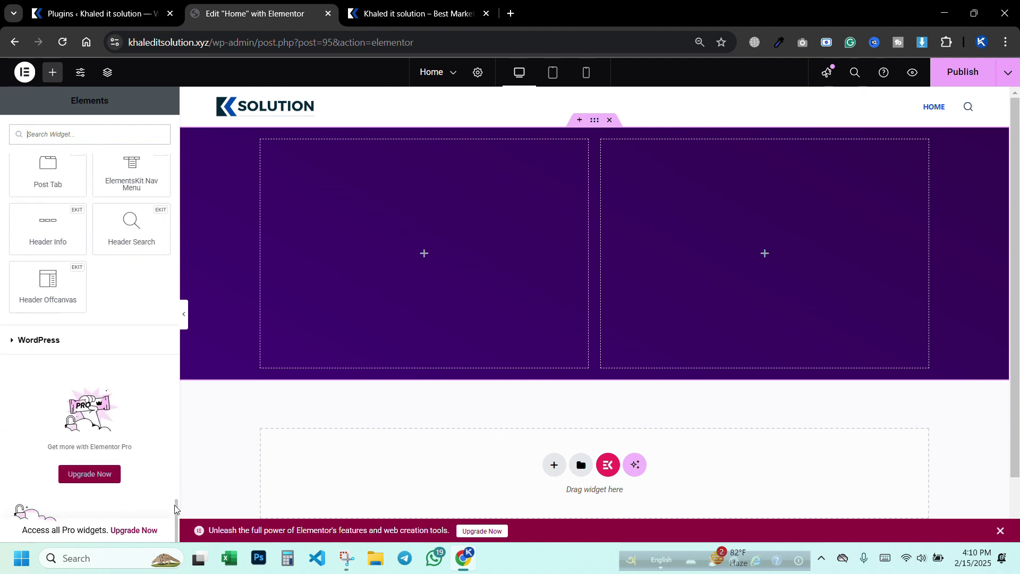
scroll(164, 181, up, 20)
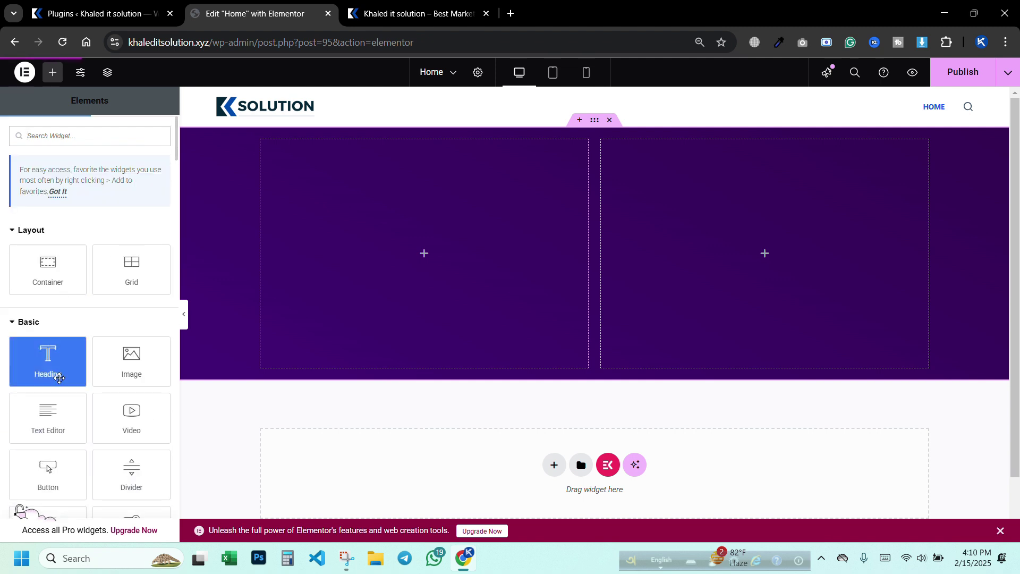
- Add an Image widget to the container's right column
scroll(59, 378, up, 1)
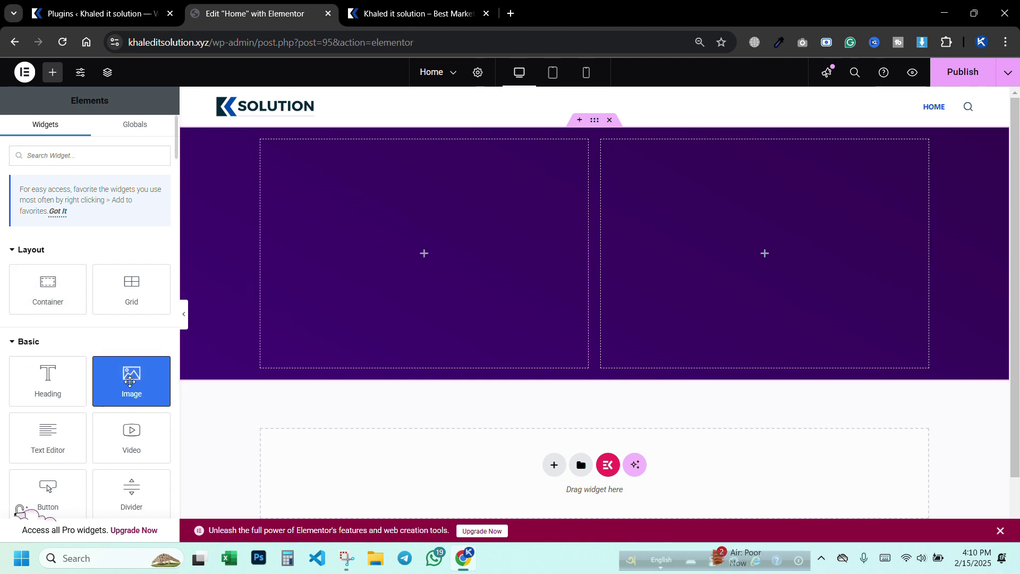
drag(130, 382, 685, 252)
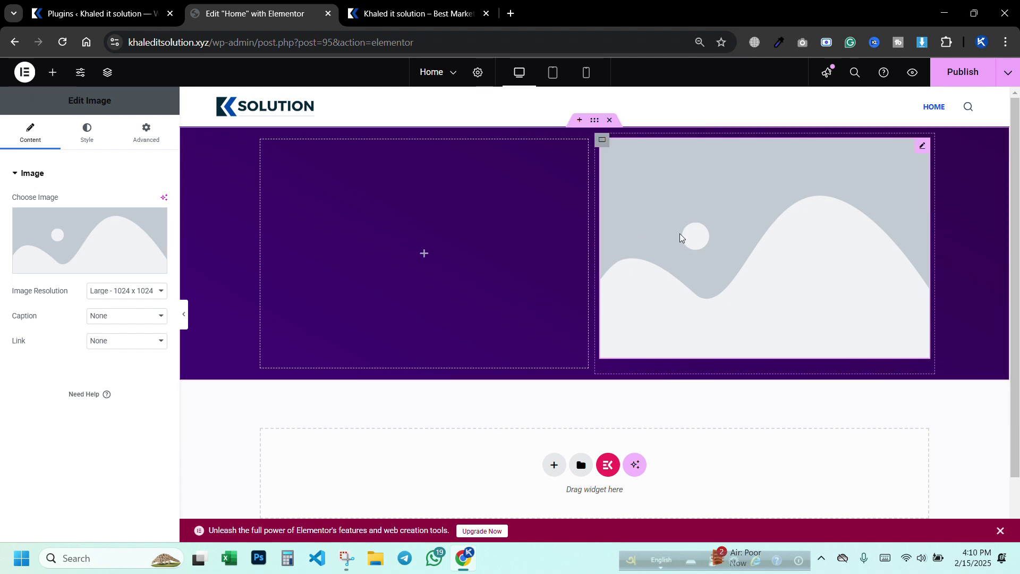
mouse_move(89, 245)
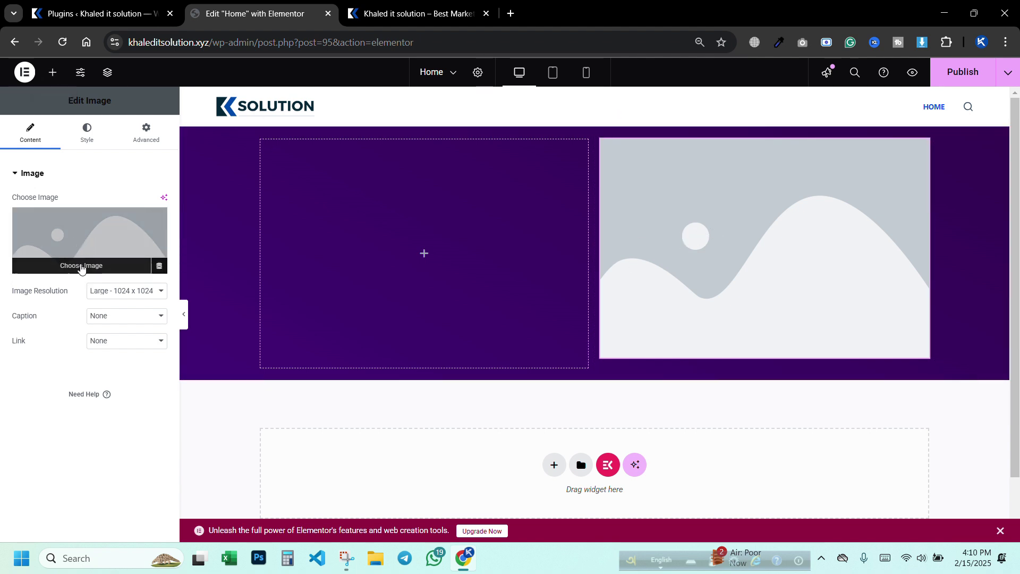
- Open the Image widget's media chooser and look at the option of uploading a file from the Downloads folder
click(83, 228)
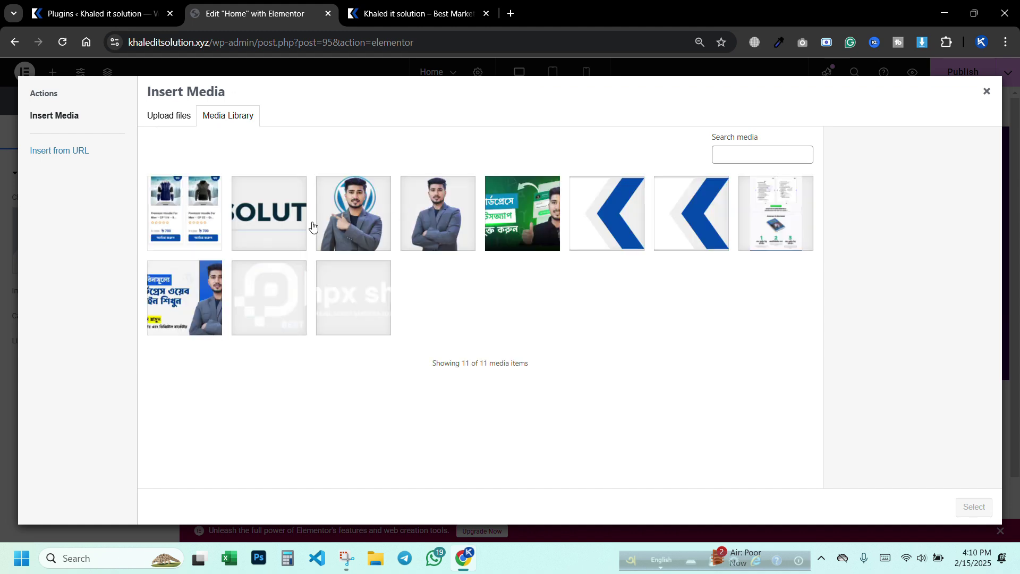
click(169, 123)
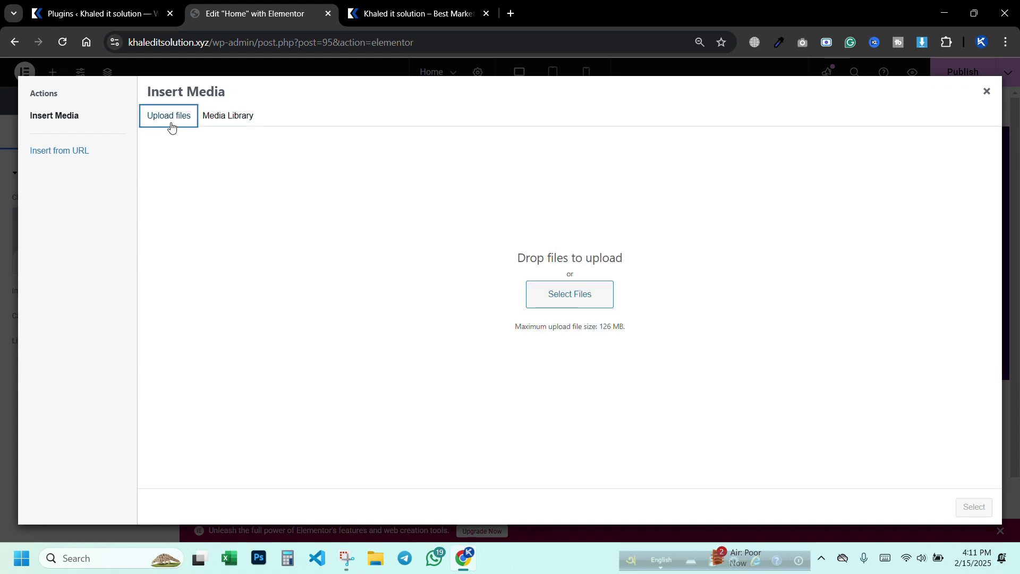
click(551, 301)
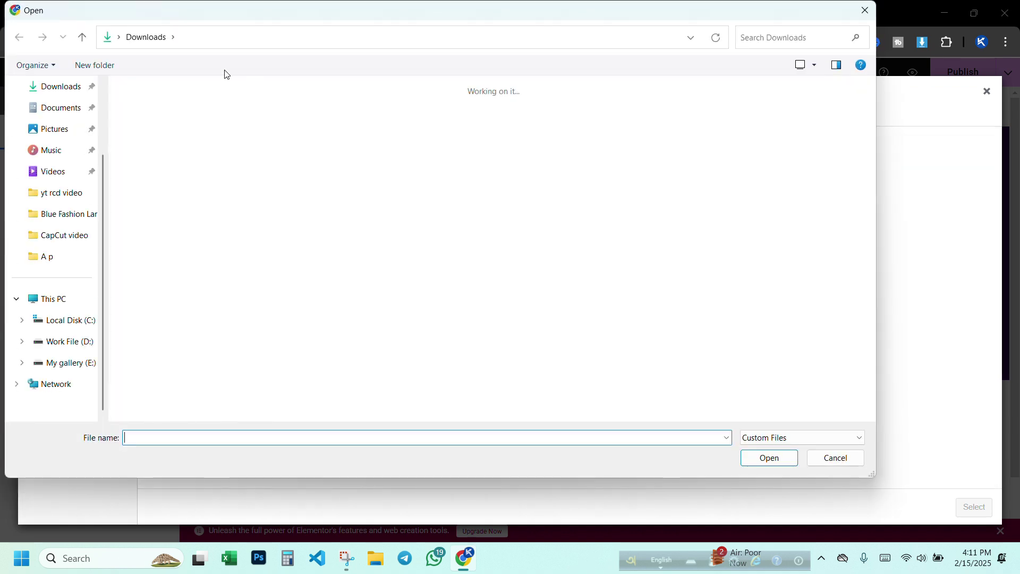
click(260, 218)
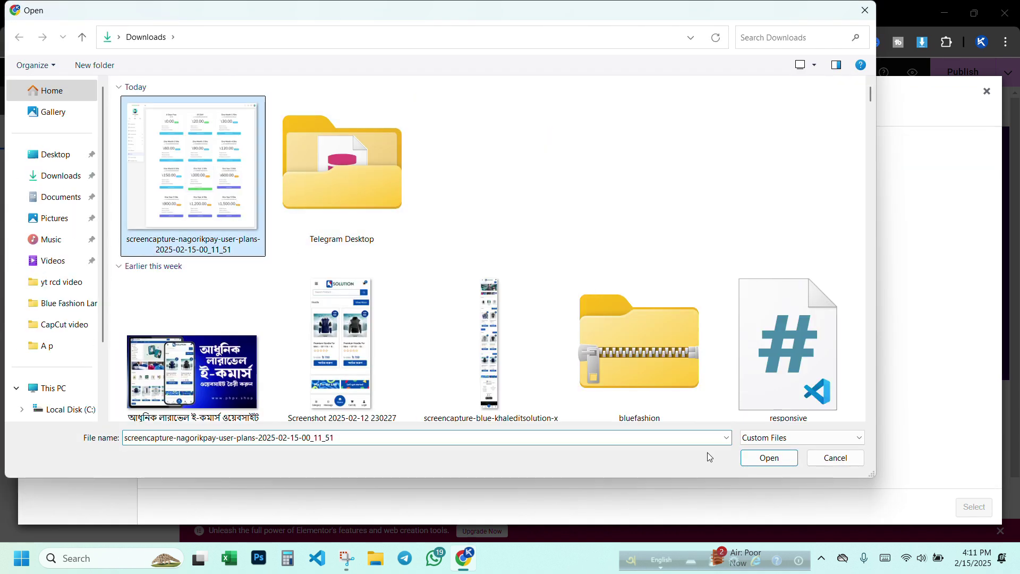
click(842, 461)
- Insert the 1080 by 1080 portrait with crossed arms from the Media Library into the Image widget
click(236, 117)
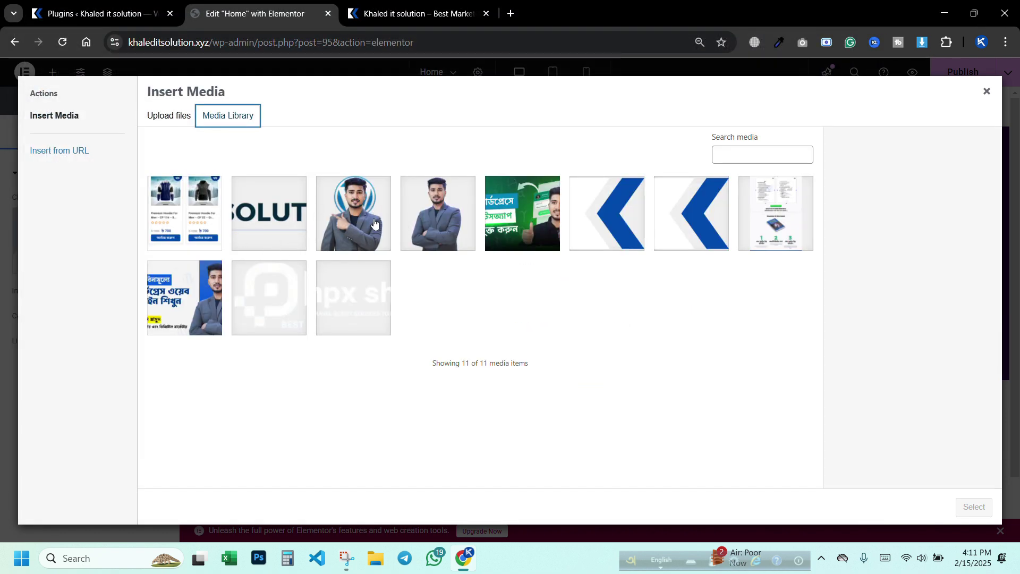
click(455, 232)
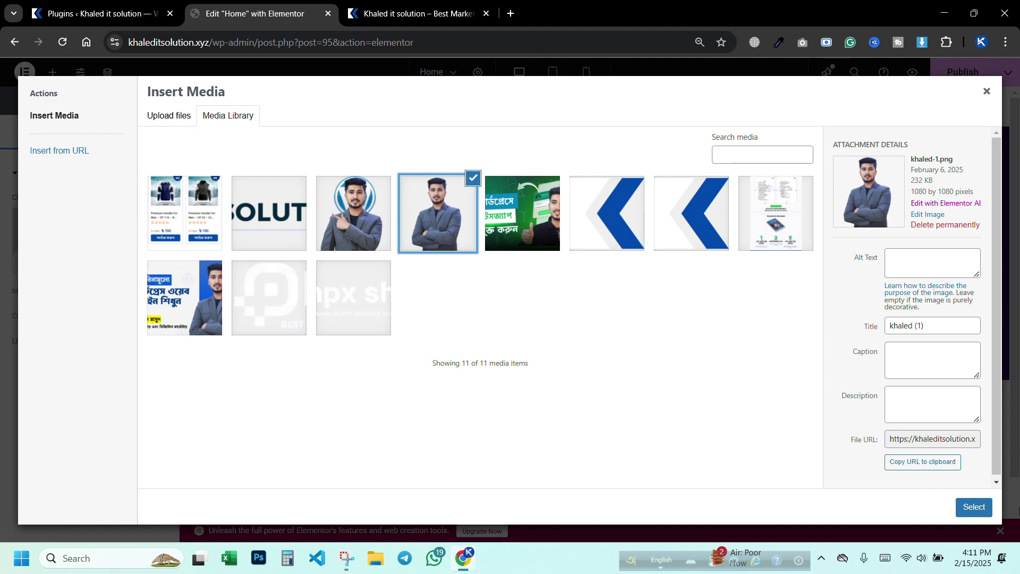
click(974, 506)
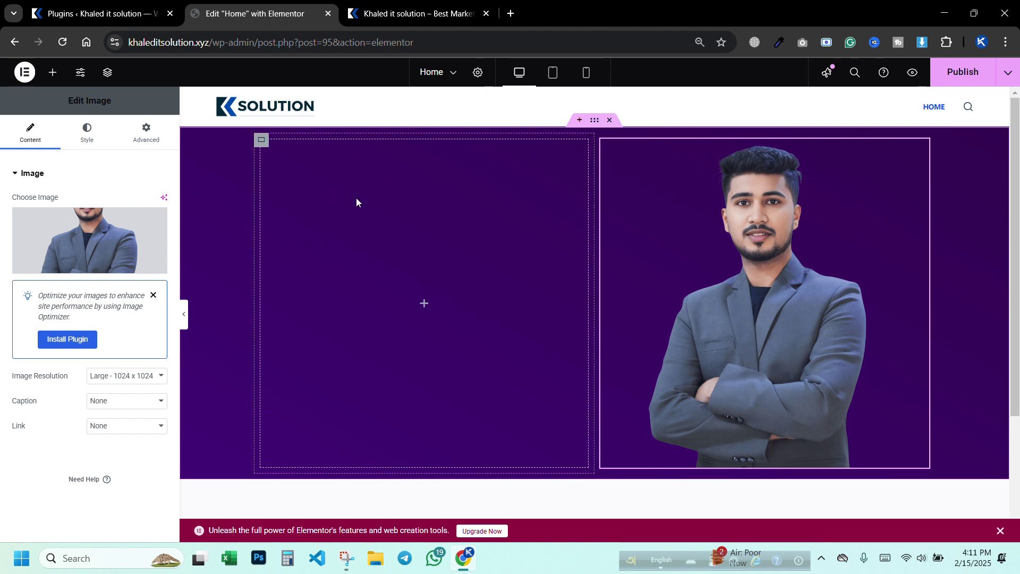
- Add a Heading, a Text Editor and a Button widget one below the other in the container's empty column
click(52, 73)
drag(48, 379, 366, 271)
click(62, 76)
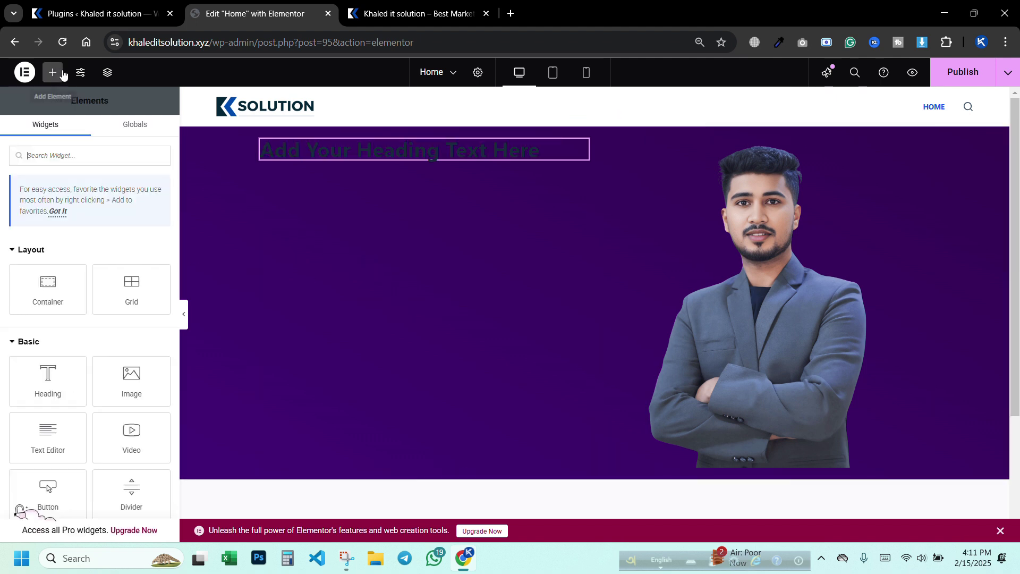
drag(48, 437, 419, 162)
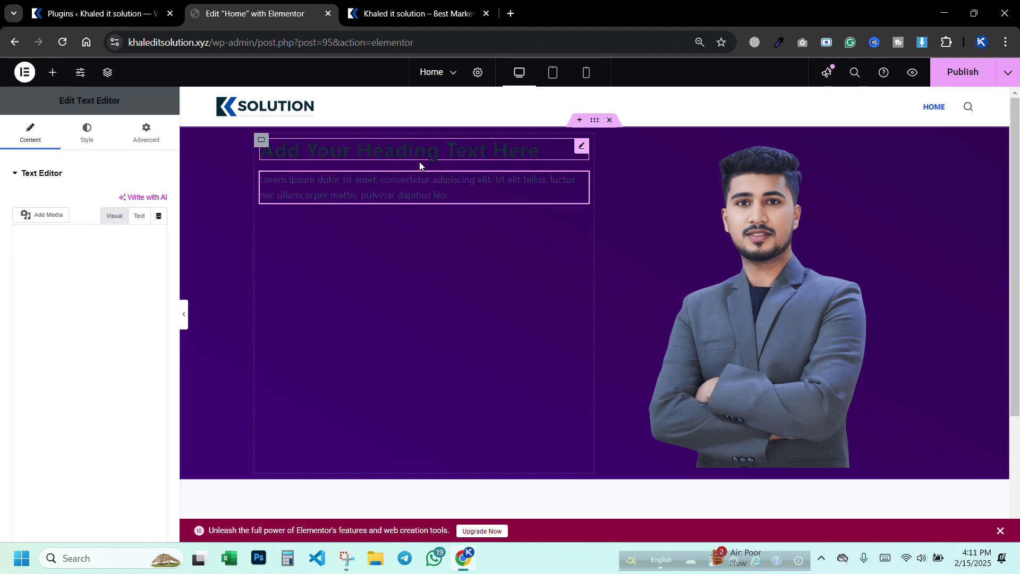
click(52, 72)
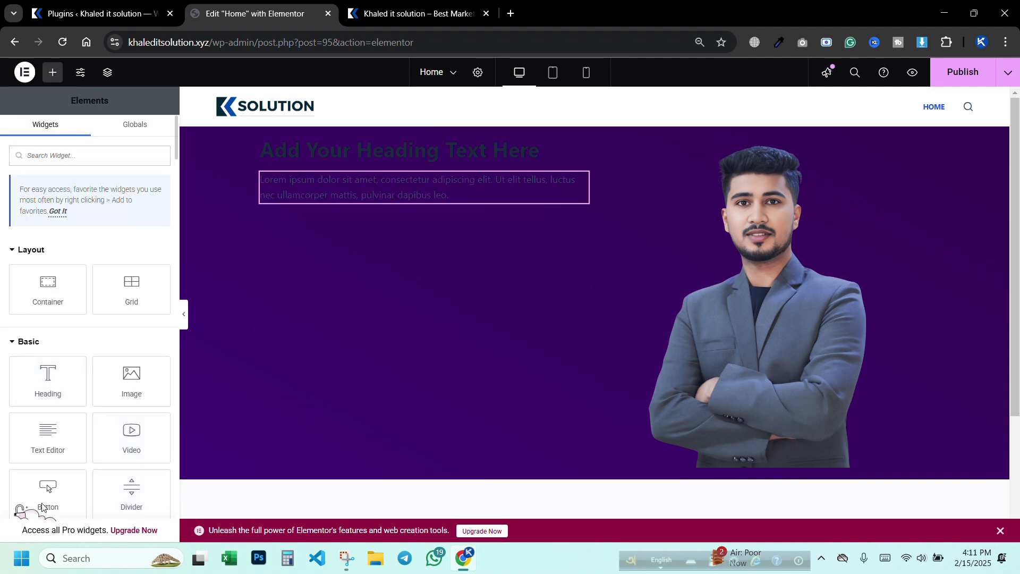
drag(48, 483, 404, 199)
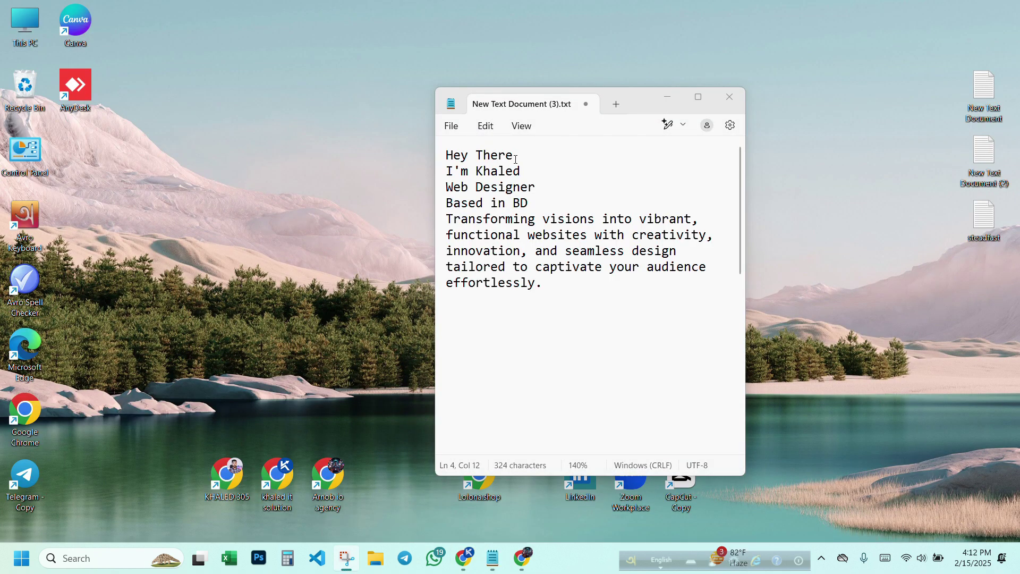
- Copy "Hey There" from the Notepad text document and use it as the Heading widget's title in Elementor
drag(538, 157, 445, 155)
key(ctrl+c)
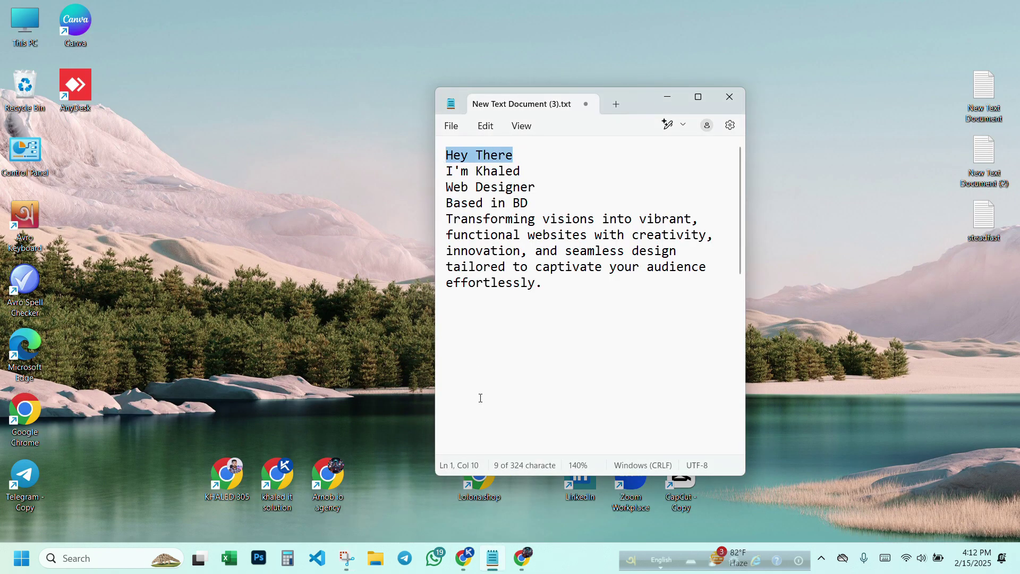
click(470, 553)
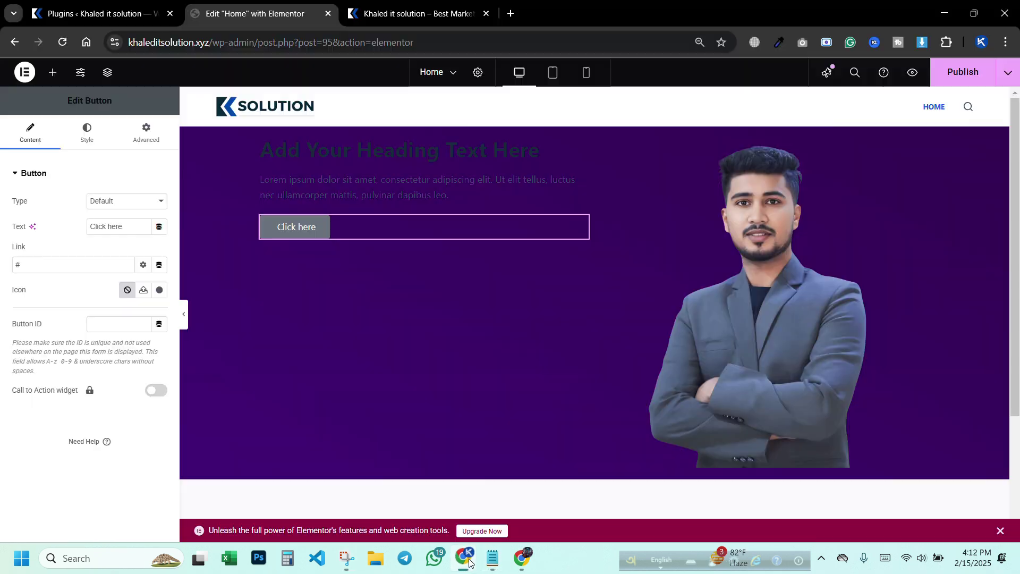
click(310, 153)
triple_click(84, 209)
key(ctrl+v)
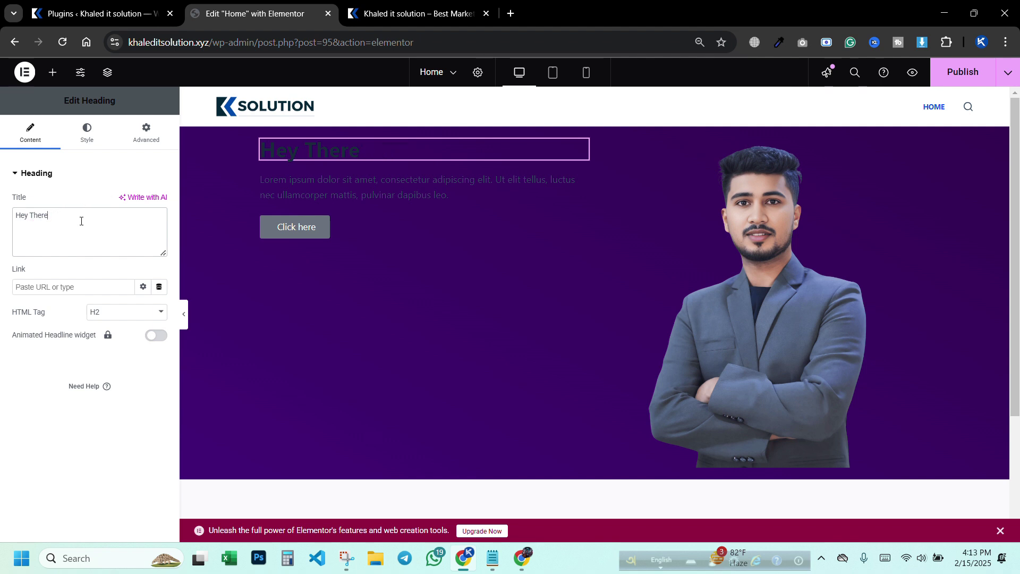
- Set the text color of the "Hey There" heading to white (#FFFFFF)
click(86, 137)
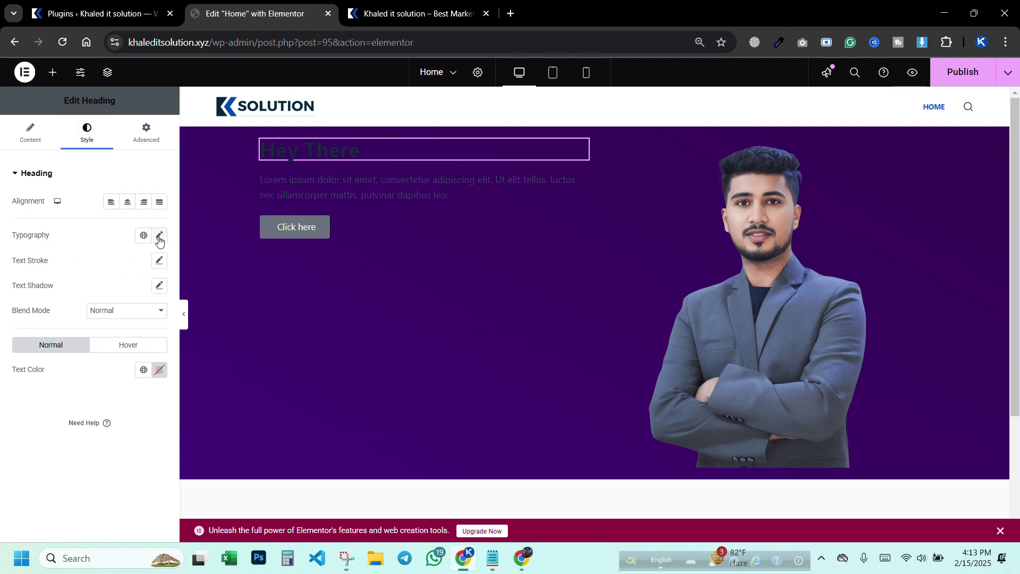
drag(10, 370, 37, 375)
click(159, 370)
drag(158, 306, 72, 199)
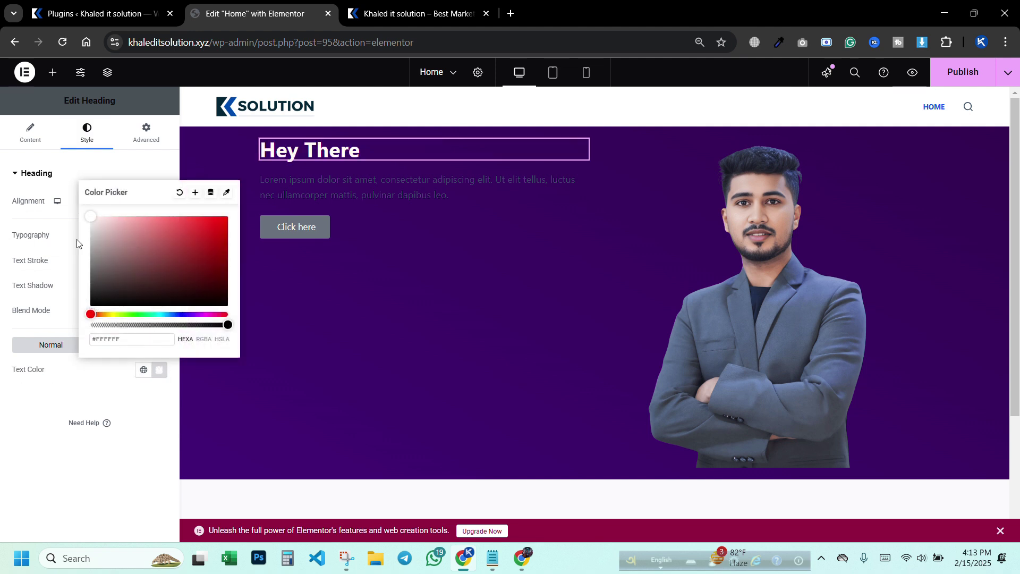
click(33, 448)
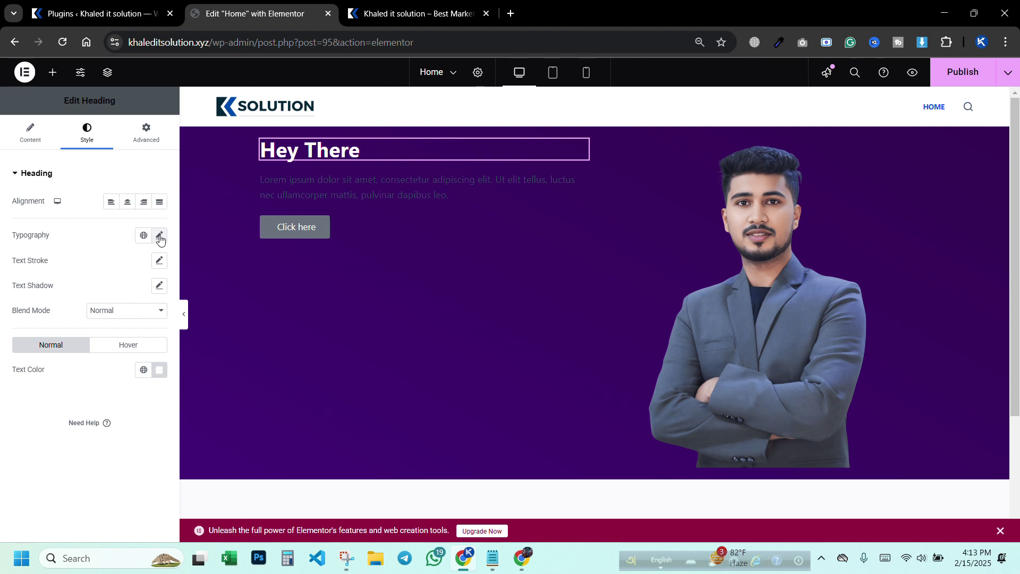
- Set the heading's typography to the Poppins font family at a size of 33 px
drag(1, 247, 68, 243)
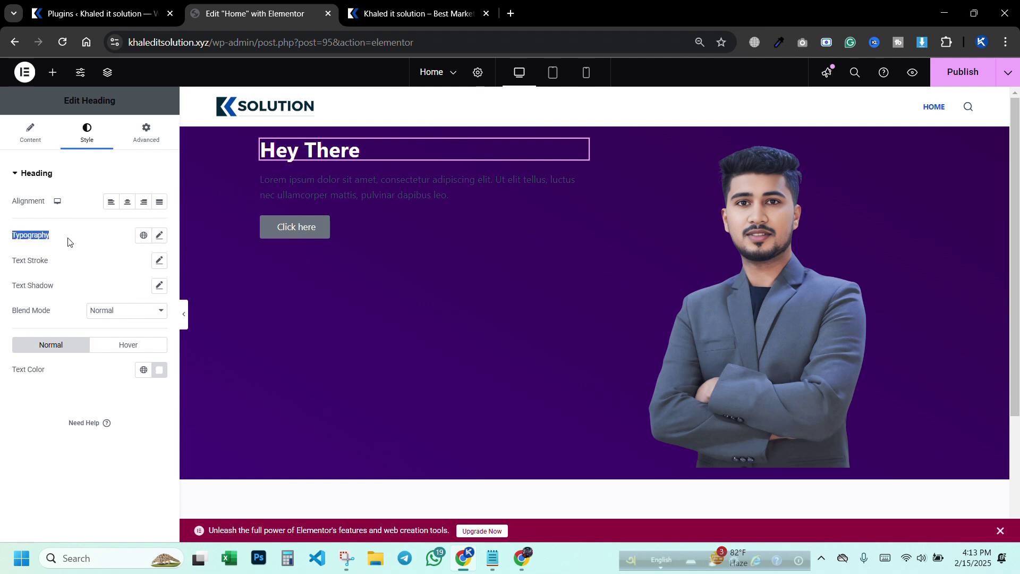
click(159, 235)
click(122, 295)
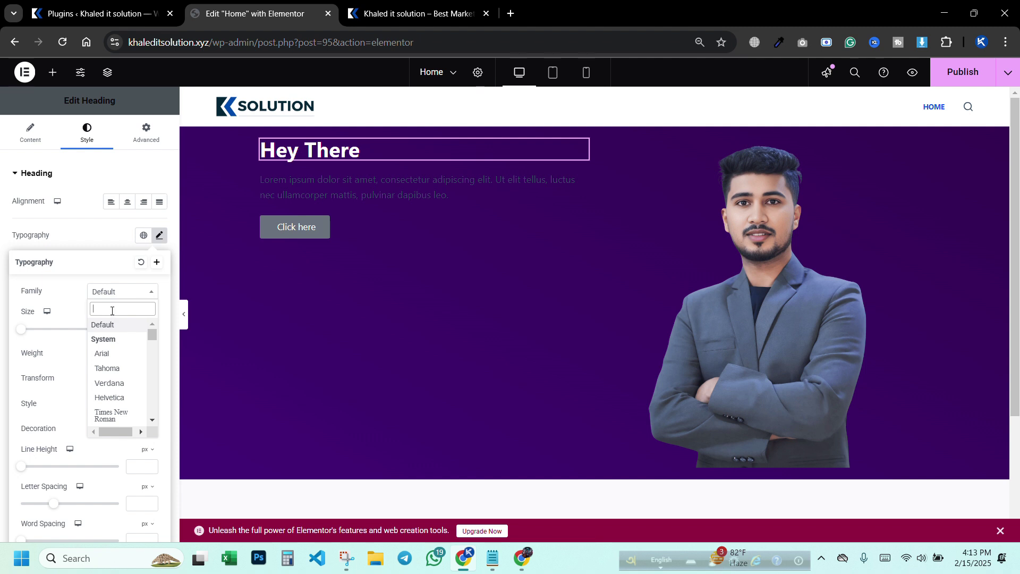
text(pop)
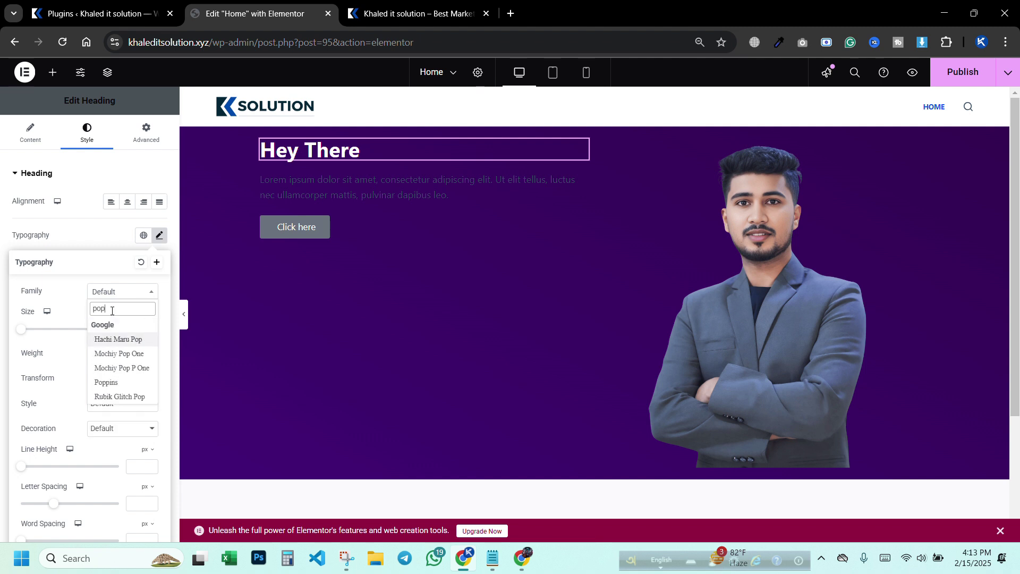
click(110, 382)
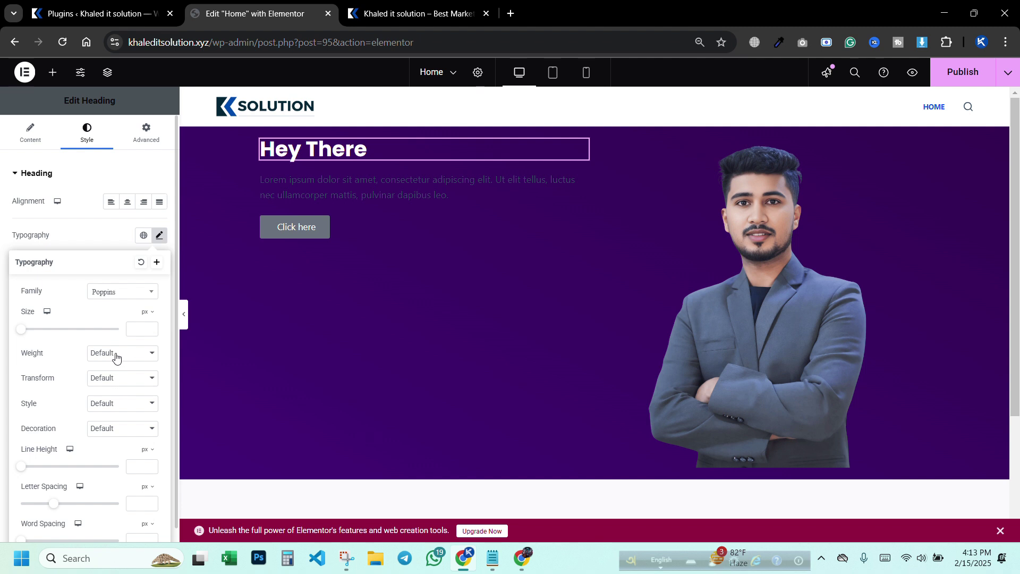
drag(21, 332, 36, 335)
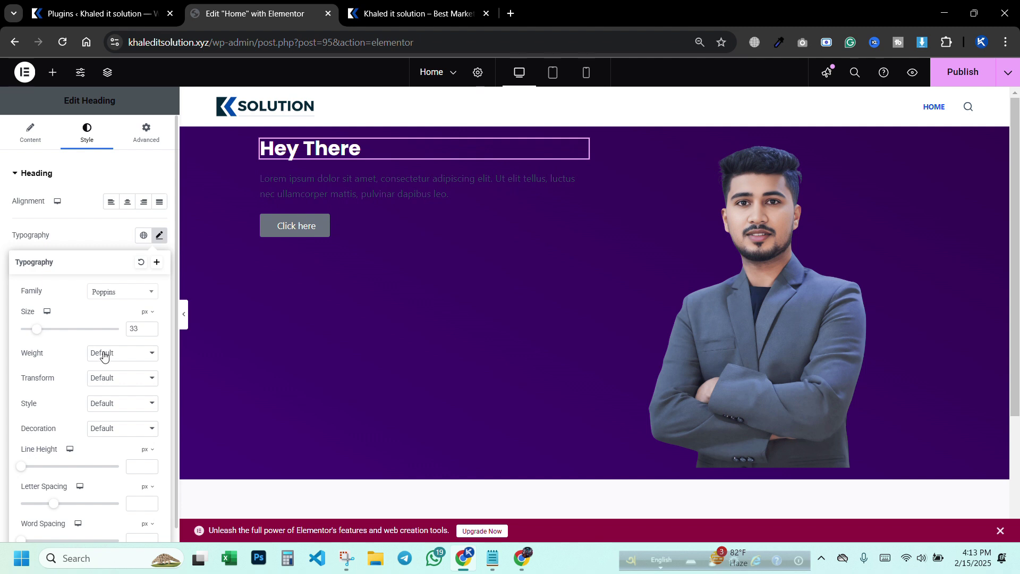
- Try out the font weights 800 (Extra Bold), 500 (Medium), 300 (Light) and 600 (Semi Bold) on the heading
click(105, 356)
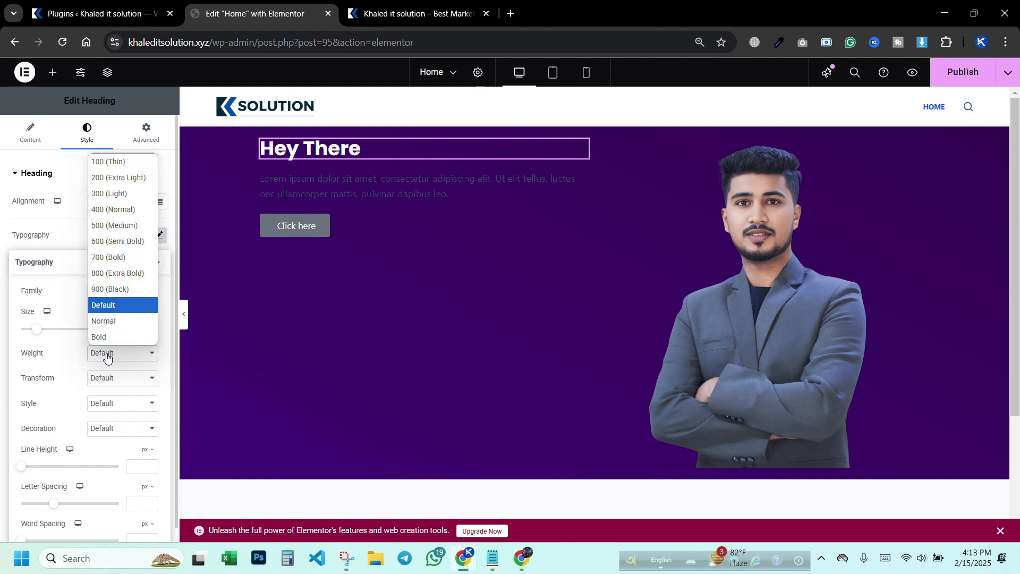
click(108, 277)
click(131, 356)
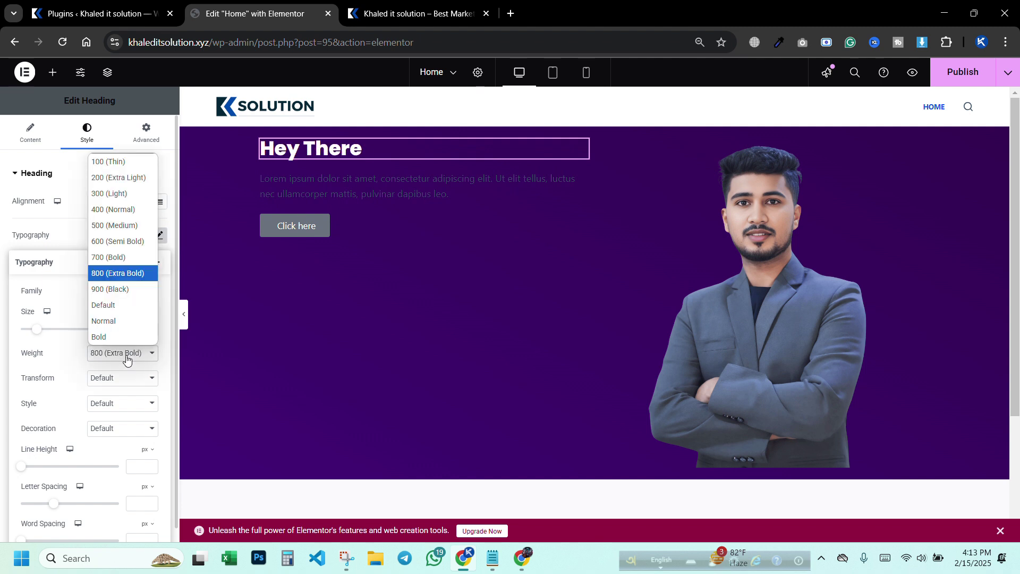
click(117, 227)
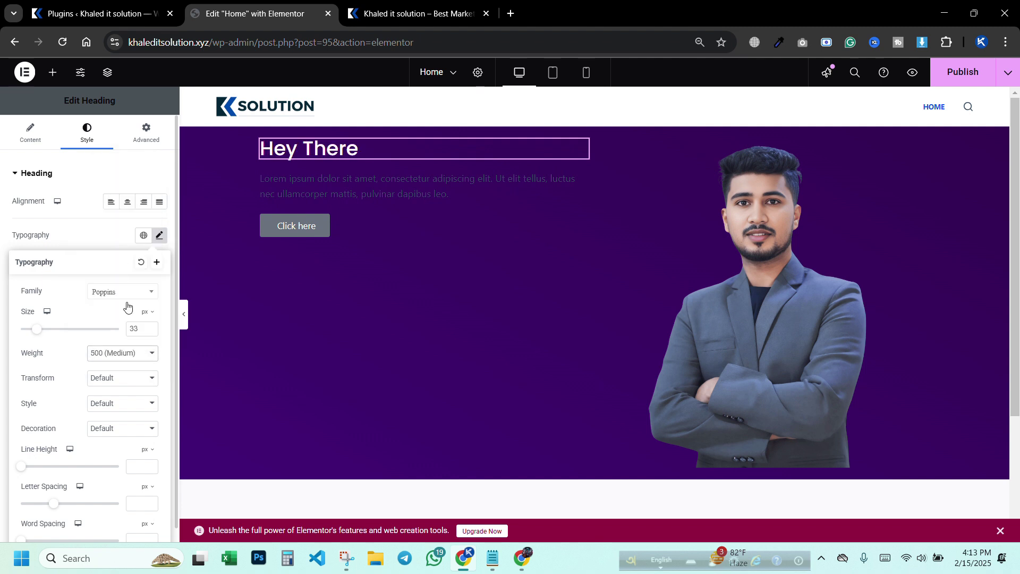
click(127, 355)
click(112, 193)
click(122, 356)
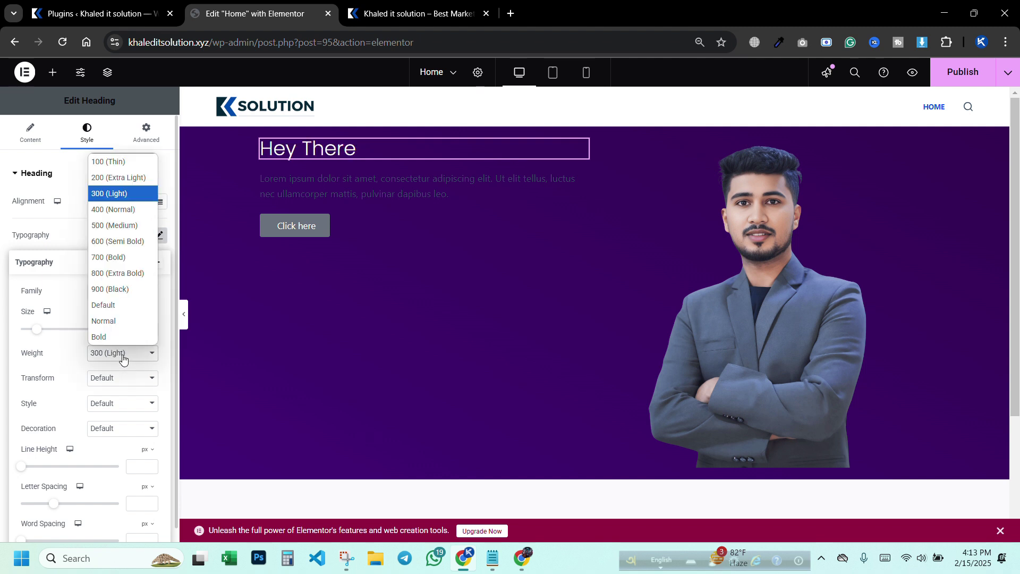
click(118, 241)
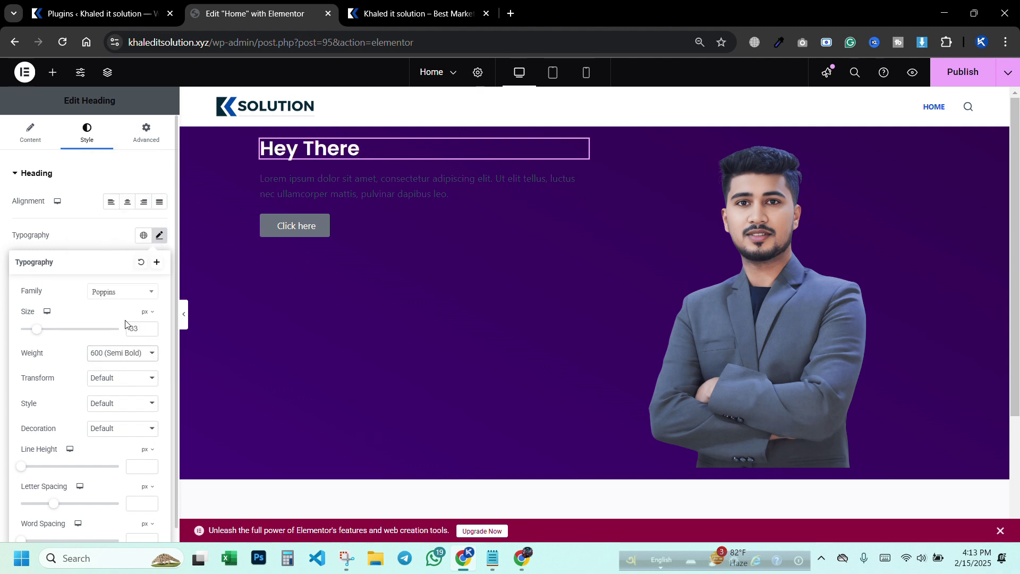
click(127, 359)
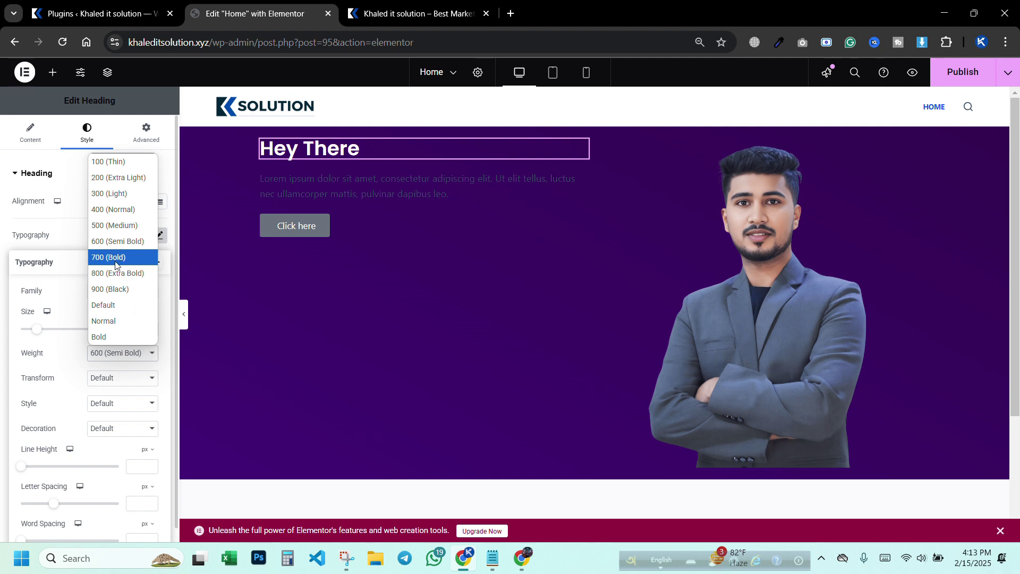
click(117, 273)
click(114, 353)
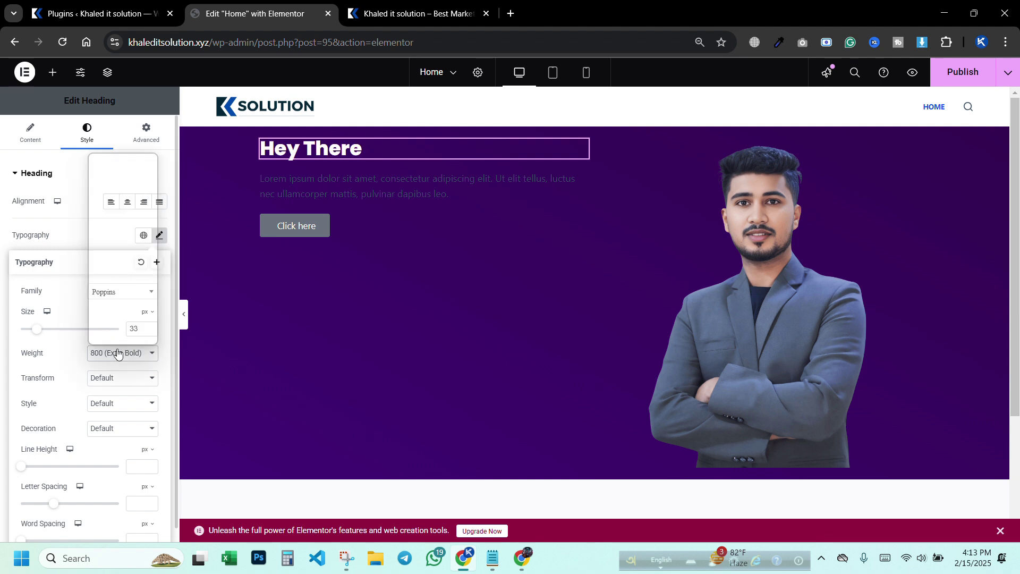
click(112, 252)
- Set the heading's font weight to 700 (Bold)
click(105, 357)
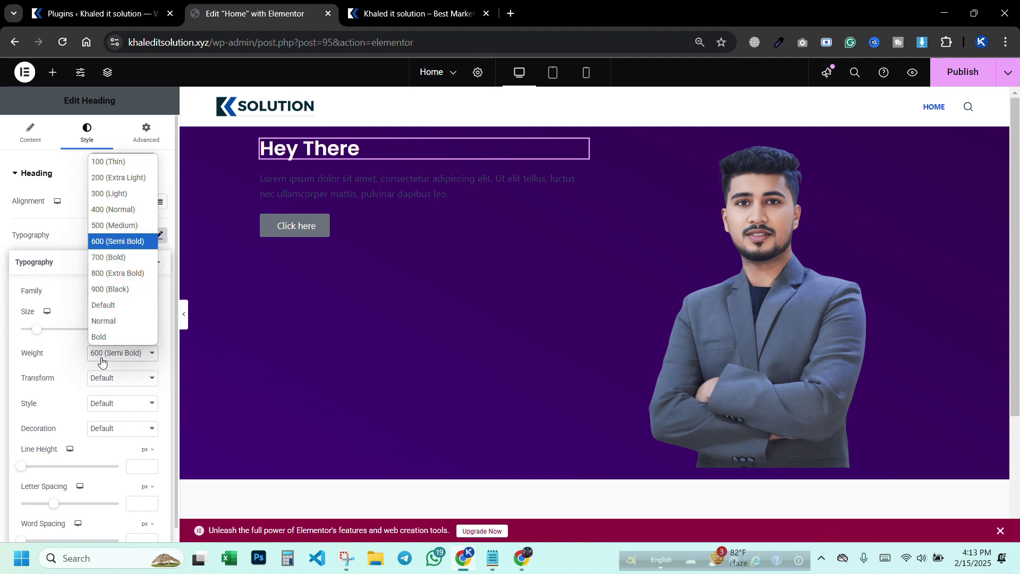
click(107, 258)
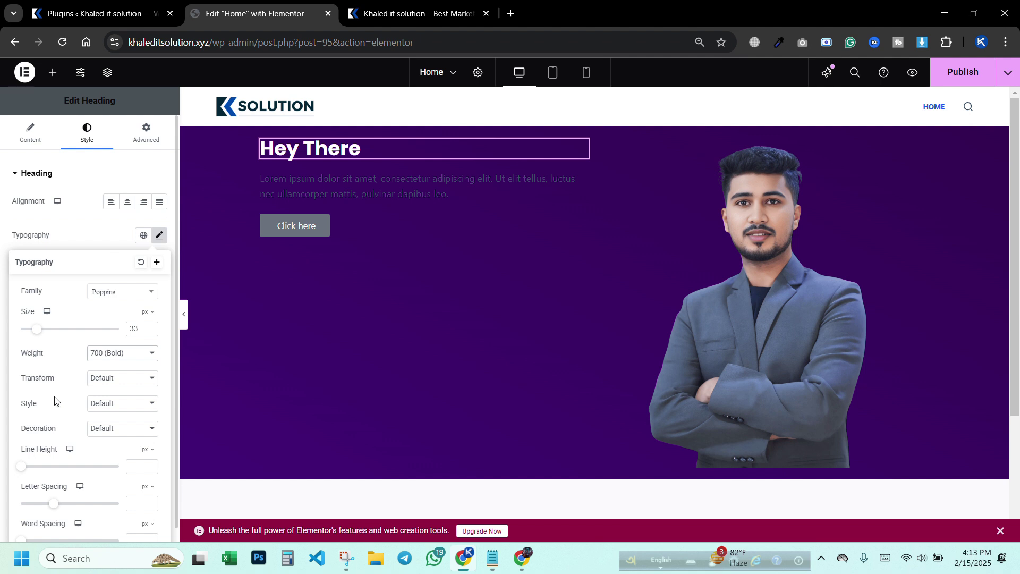
- Try line heights of 2 px and 14 px on the heading and undo both changes
scroll(55, 402, down, 1)
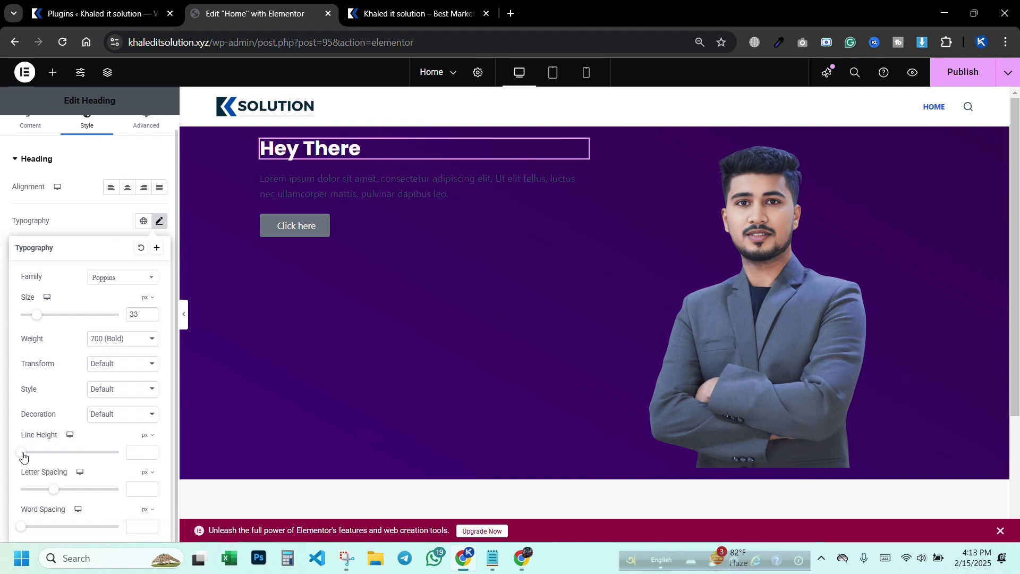
mouse_move(21, 452)
mouse_down()
mouse_move(115, 455)
mouse_move(21, 452)
mouse_up()
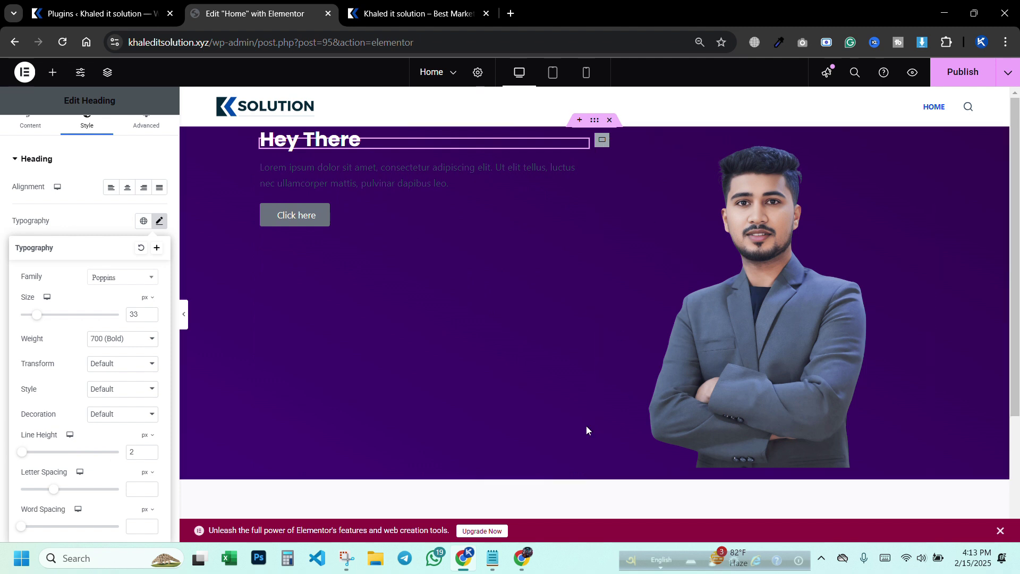
drag(22, 452, 34, 452)
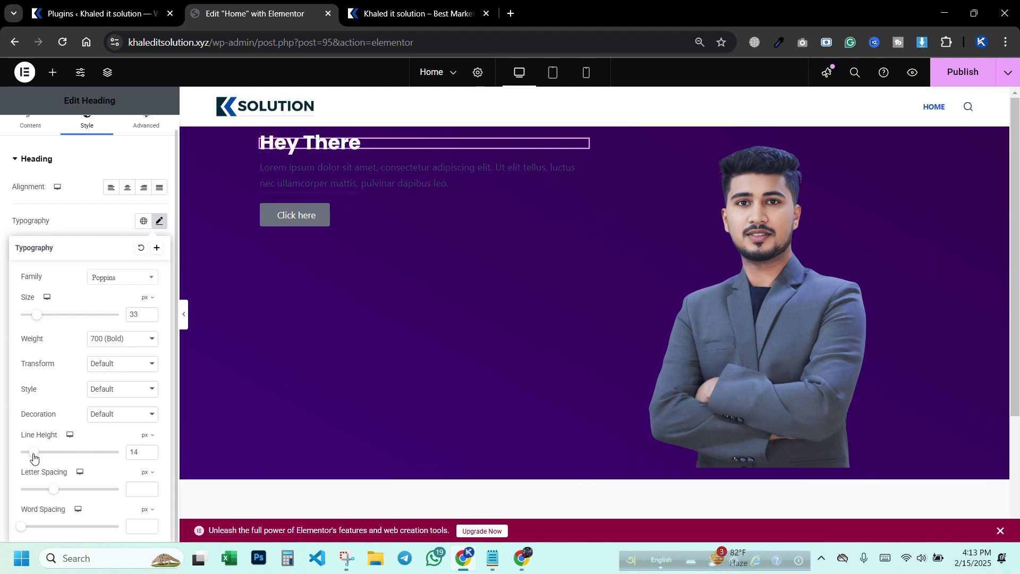
key(ctrl+z)
key(ctrl+z)
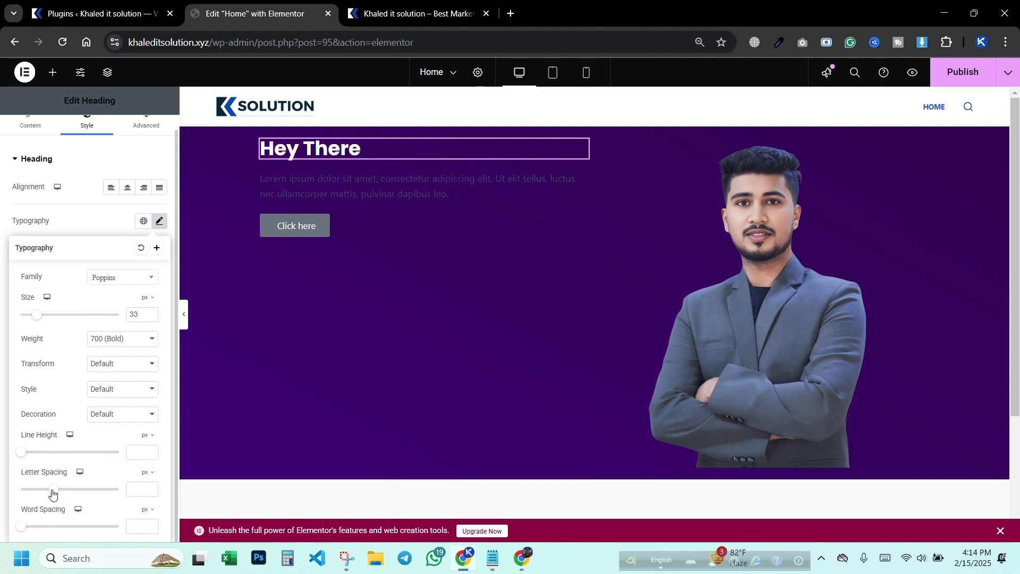
- Try a different letter spacing on the heading, undo it and set the font weight back to 700 (Bold)
mouse_move(52, 493)
mouse_down()
mouse_move(107, 490)
mouse_move(48, 492)
mouse_move(95, 493)
mouse_move(55, 488)
mouse_up()
key(ctrl+z)
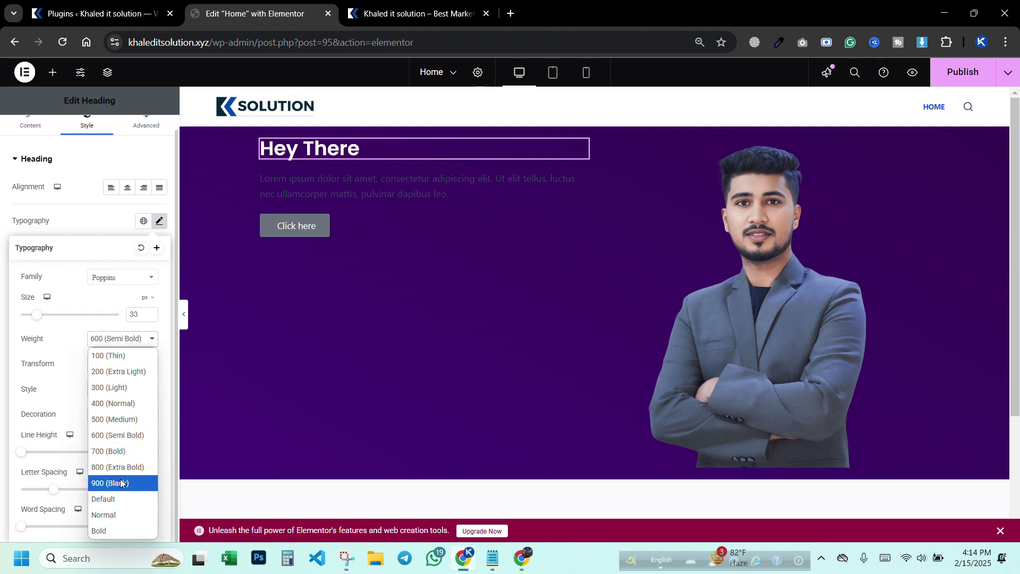
click(118, 451)
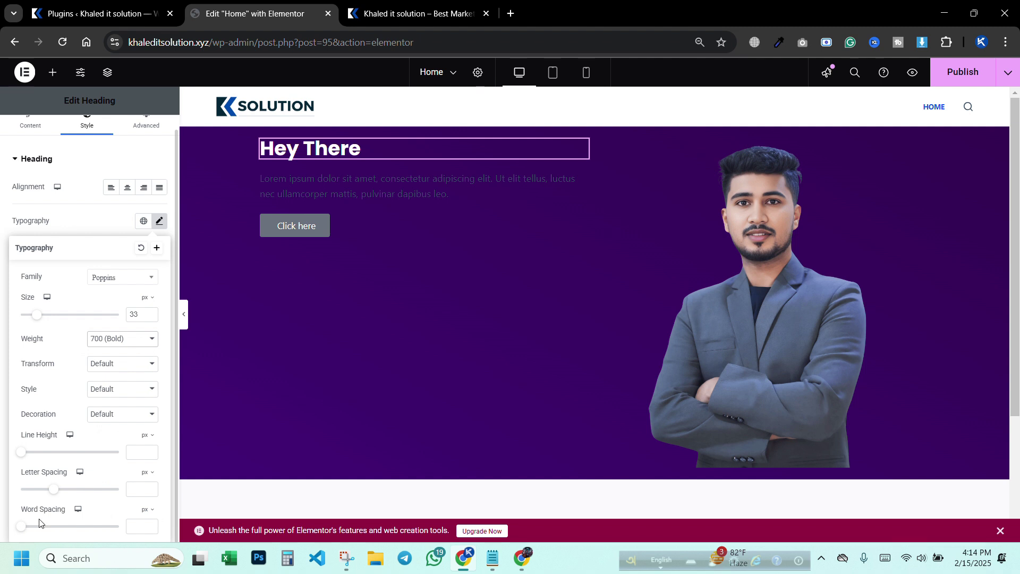
- Try a word spacing of 23 px on the heading, undo it and close the typography settings
drag(22, 527, 66, 523)
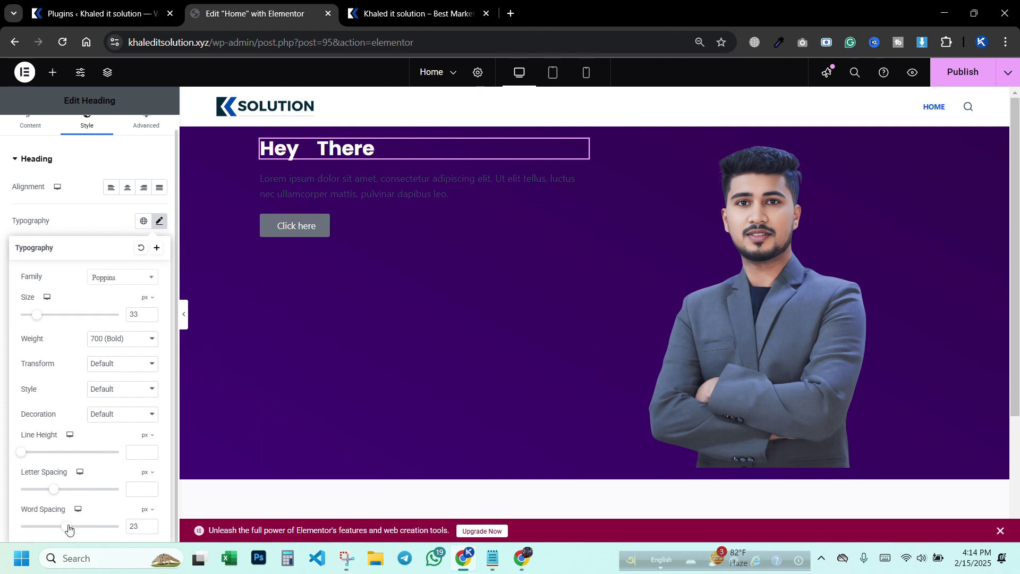
drag(64, 530, 58, 528)
key(ctrl+z)
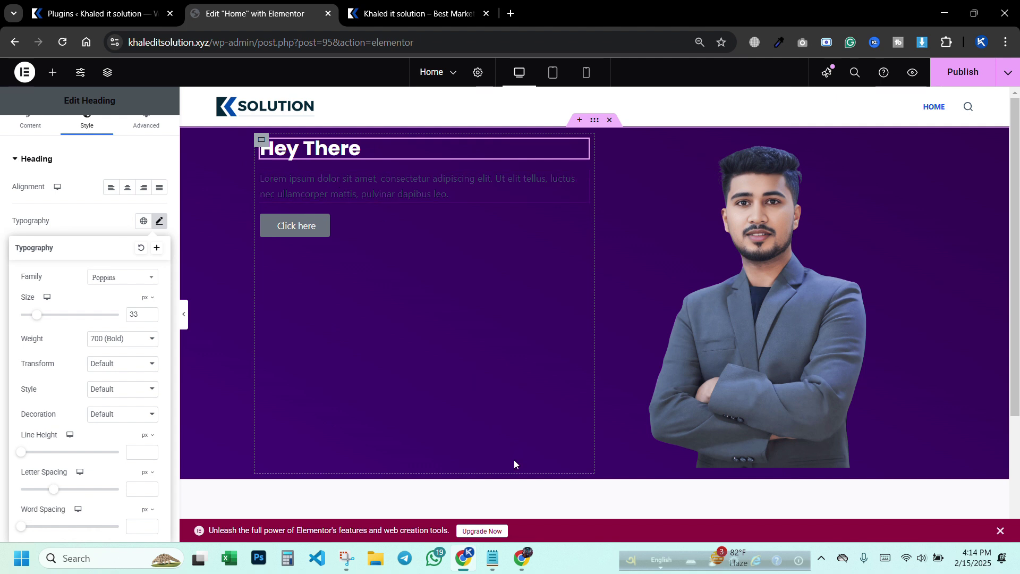
click(80, 160)
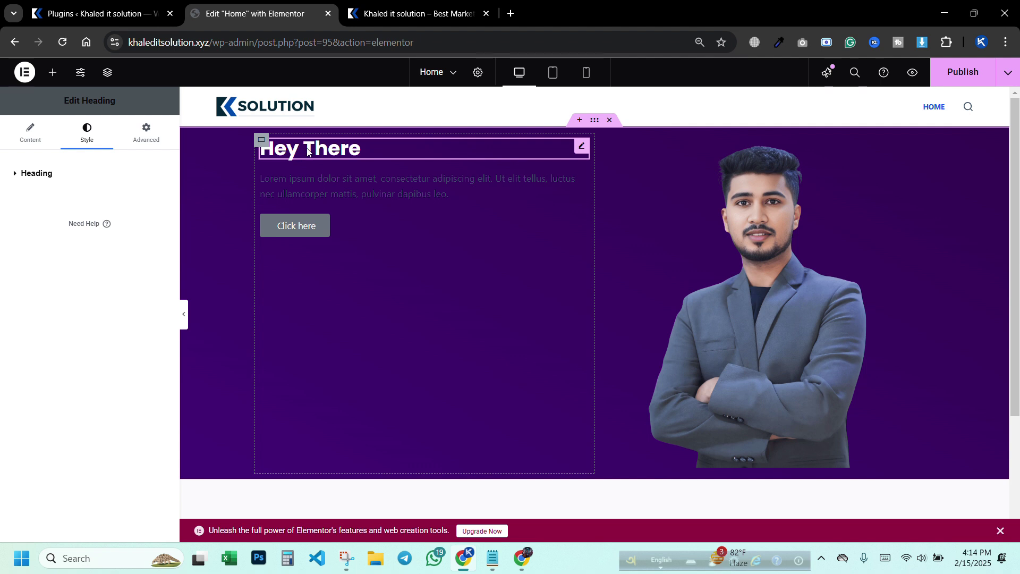
- Duplicate the "Hey There" heading and replace the copy's title with the name introduction line from the text document
right_click(581, 150)
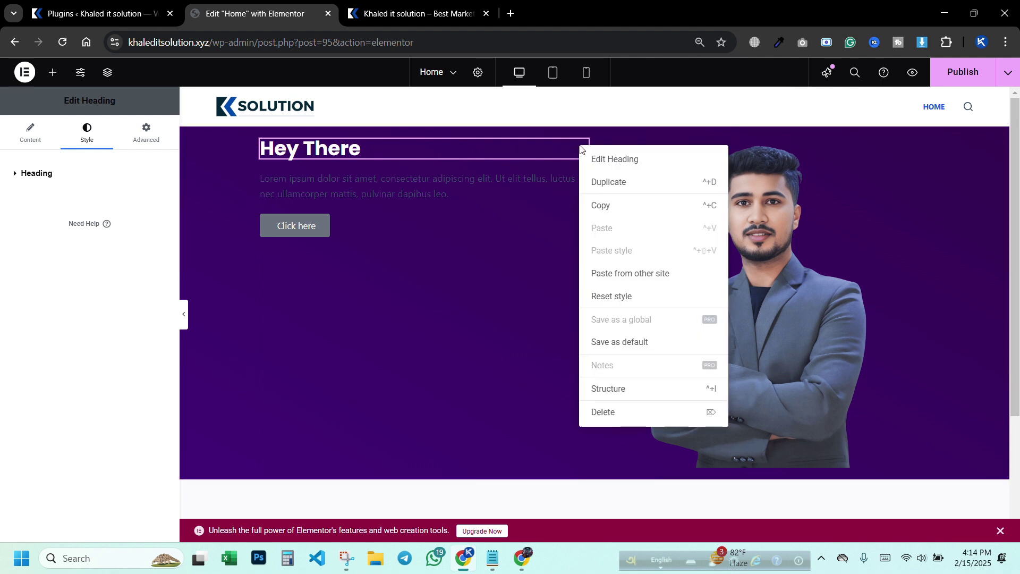
click(604, 182)
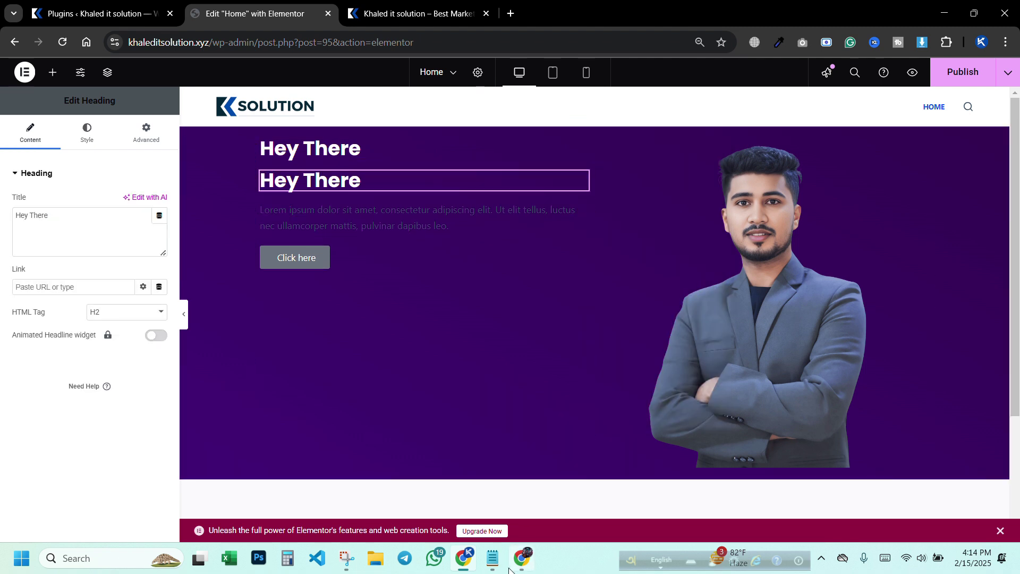
click(492, 558)
drag(533, 173, 434, 170)
key(ctrl+c)
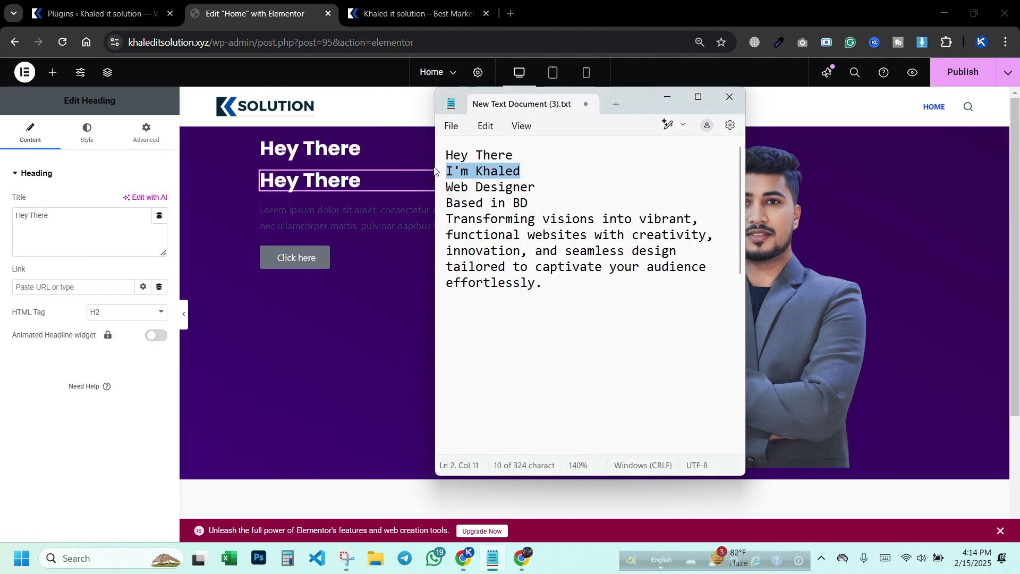
click(93, 207)
key(ctrl+a)
key(ctrl+v)
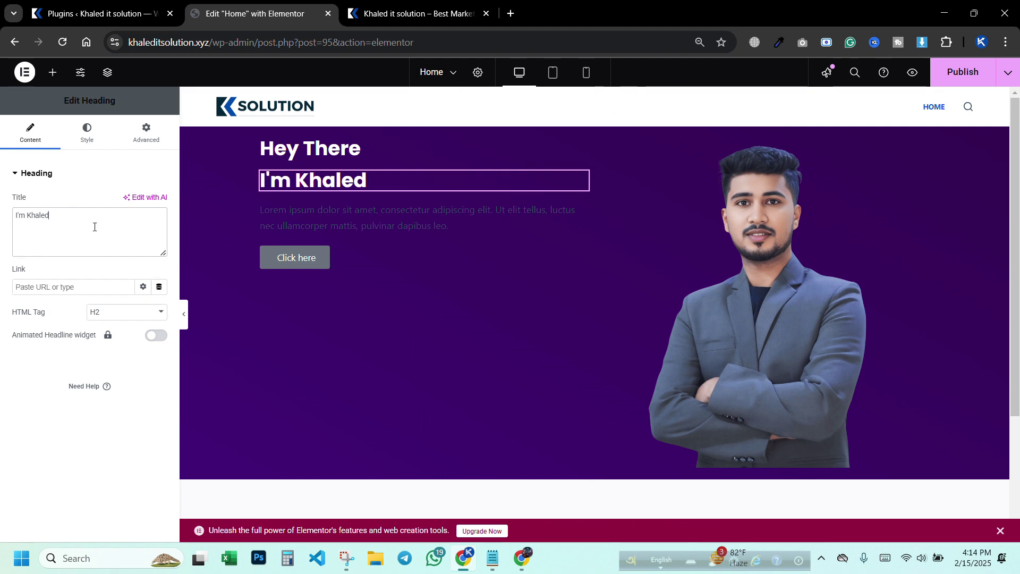
- Duplicate the name introduction heading and replace the copy's title with "Web Designer" from the text document
click(499, 568)
click(498, 567)
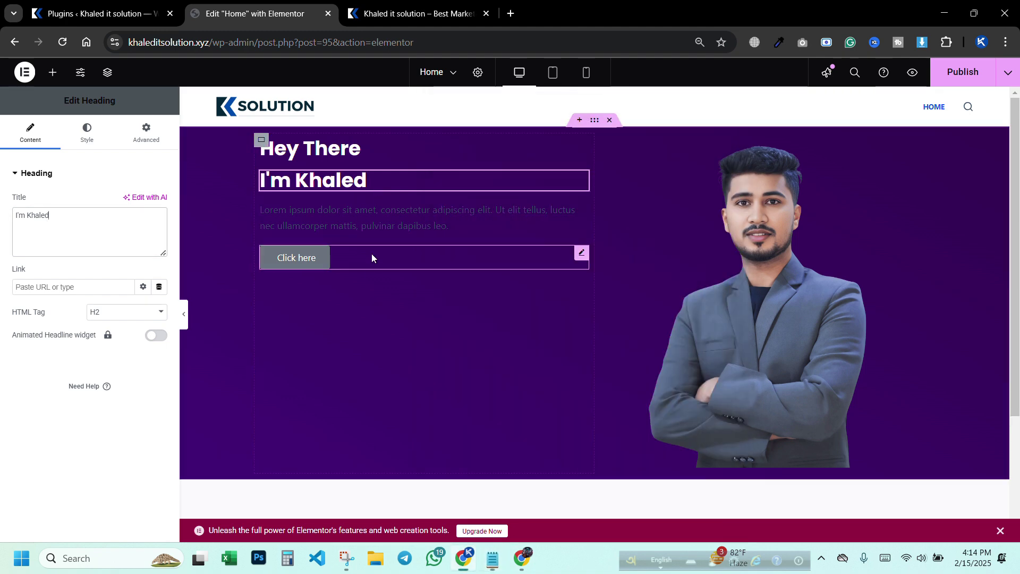
right_click(355, 185)
click(386, 218)
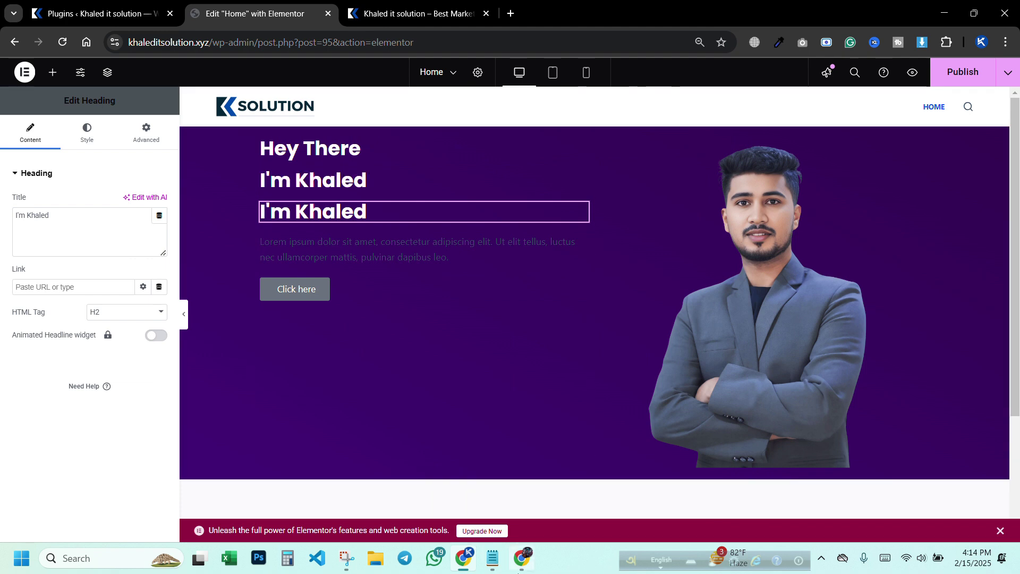
click(491, 558)
drag(537, 189, 437, 193)
key(ctrl+c)
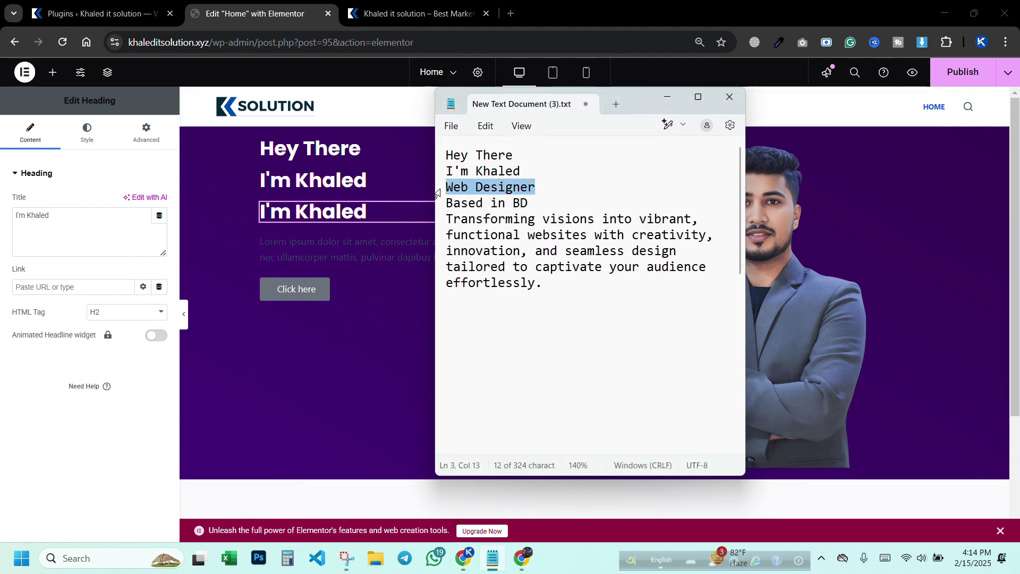
double_click(78, 229)
key(ctrl+a)
key(ctrl+v)
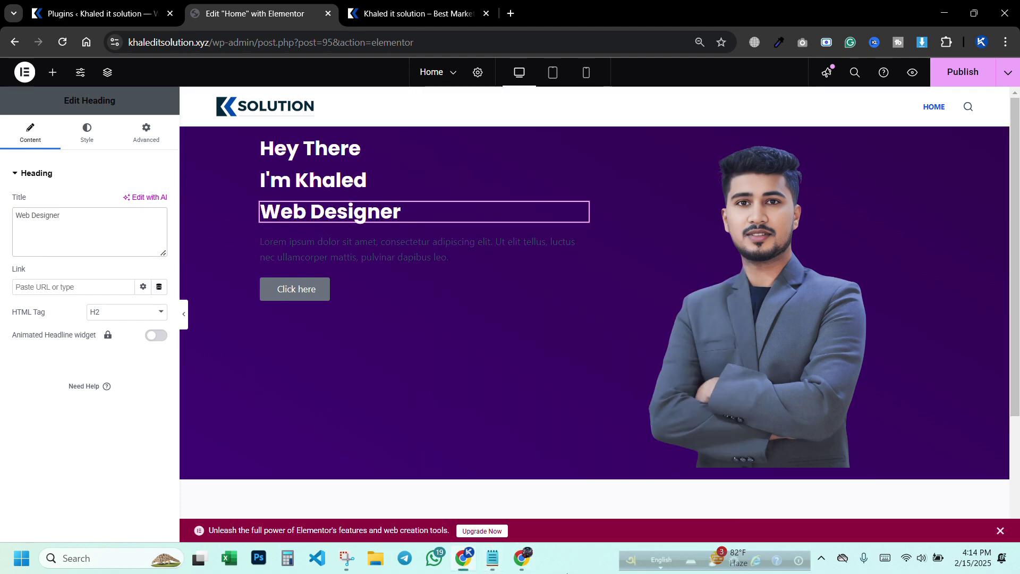
click(492, 558)
drag(530, 203, 425, 209)
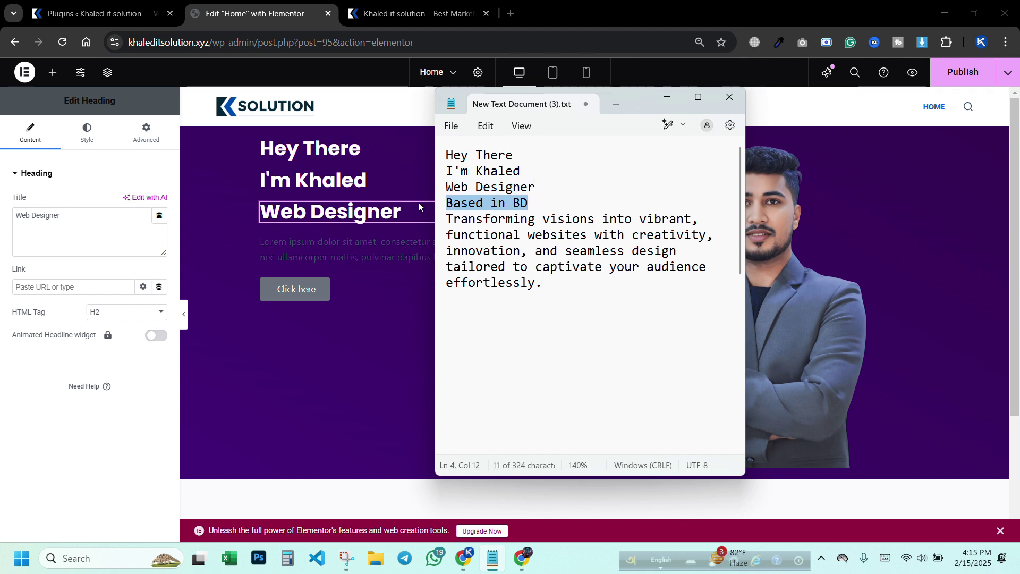
right_click(335, 211)
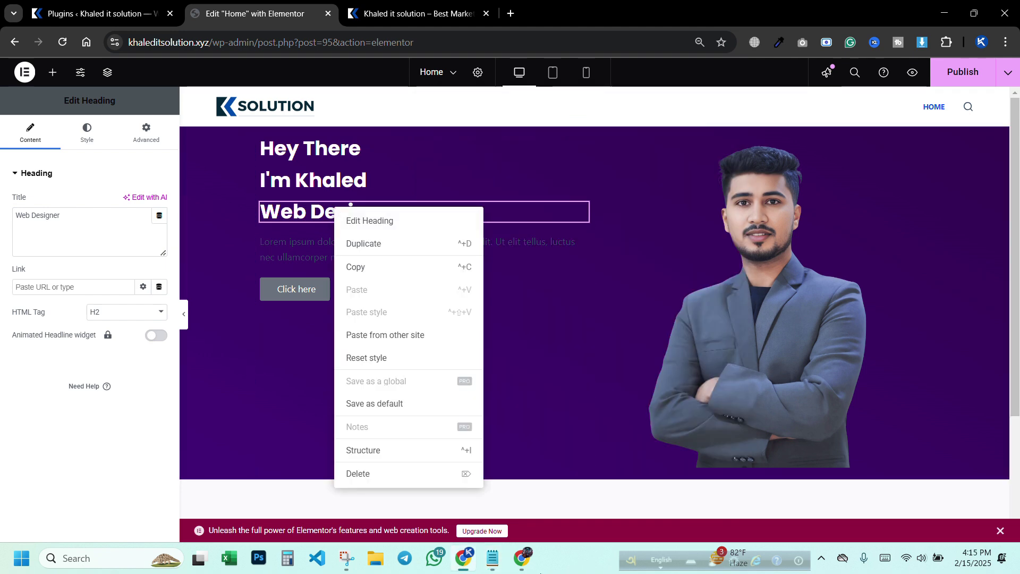
- Replace the placeholder text under the headings with the "Transforming visions into vibrant, functional websites" paragraph from the text document
click(491, 558)
drag(551, 288, 438, 226)
key(ctrl+c)
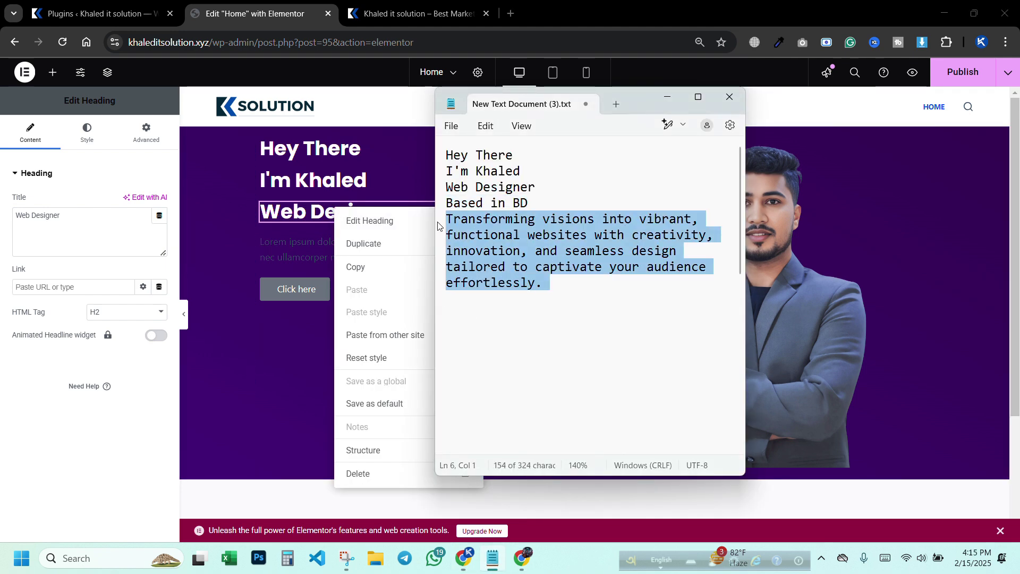
click(281, 259)
double_click(68, 298)
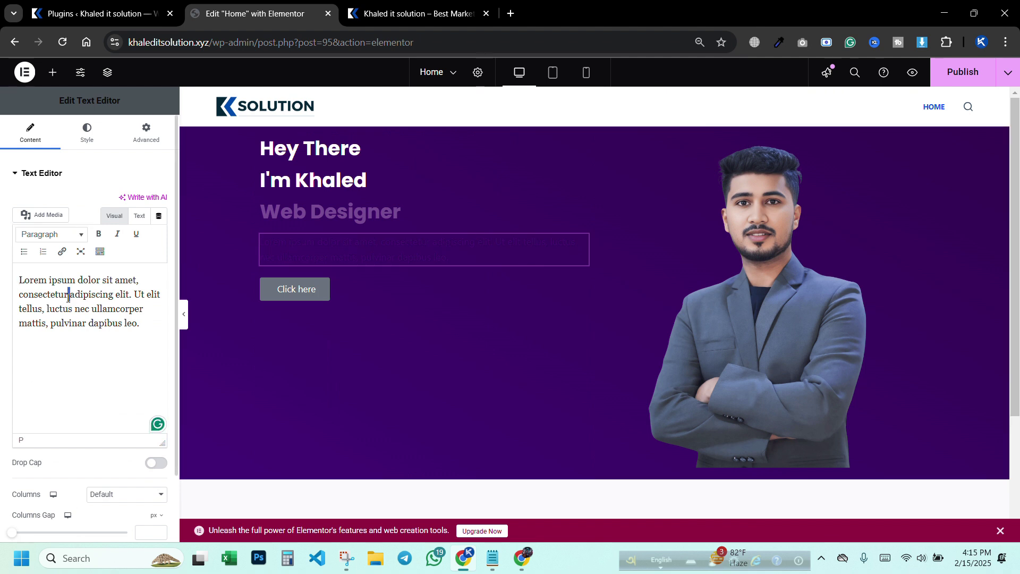
key(ctrl+a)
key(ctrl+v)
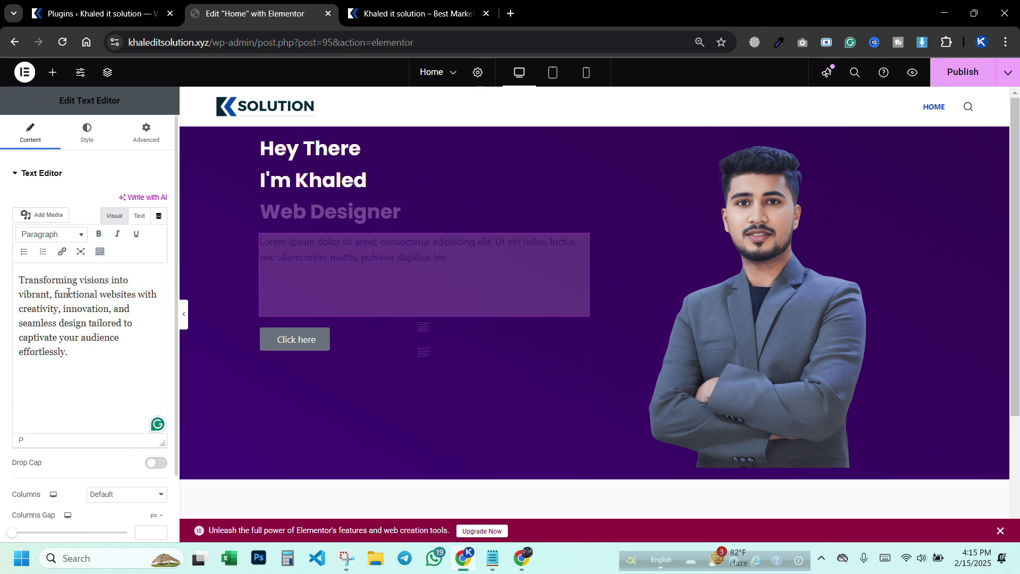
- Set the paragraph's text color to white (#FFFFFF) and align it left
click(87, 133)
click(160, 228)
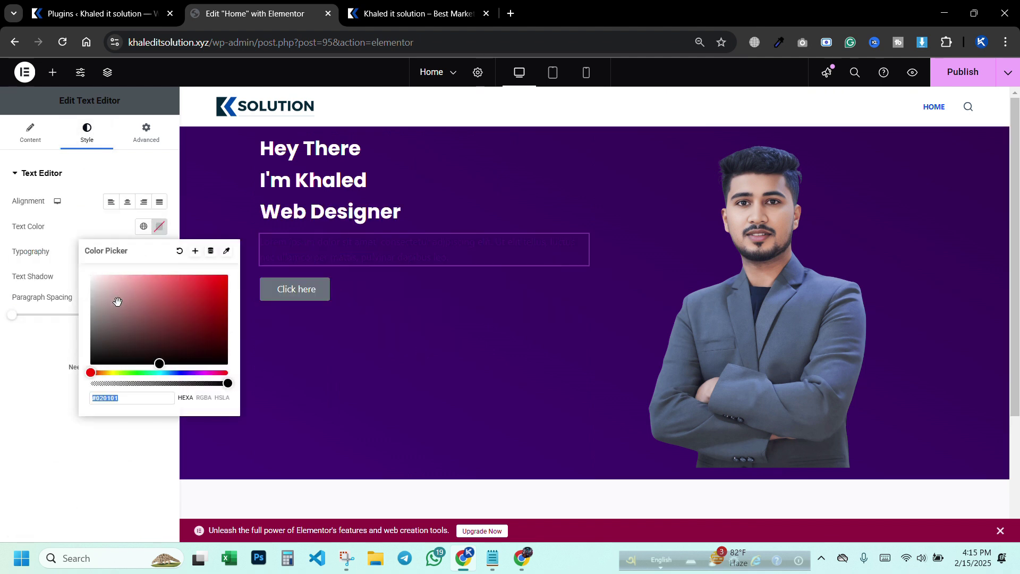
click(88, 276)
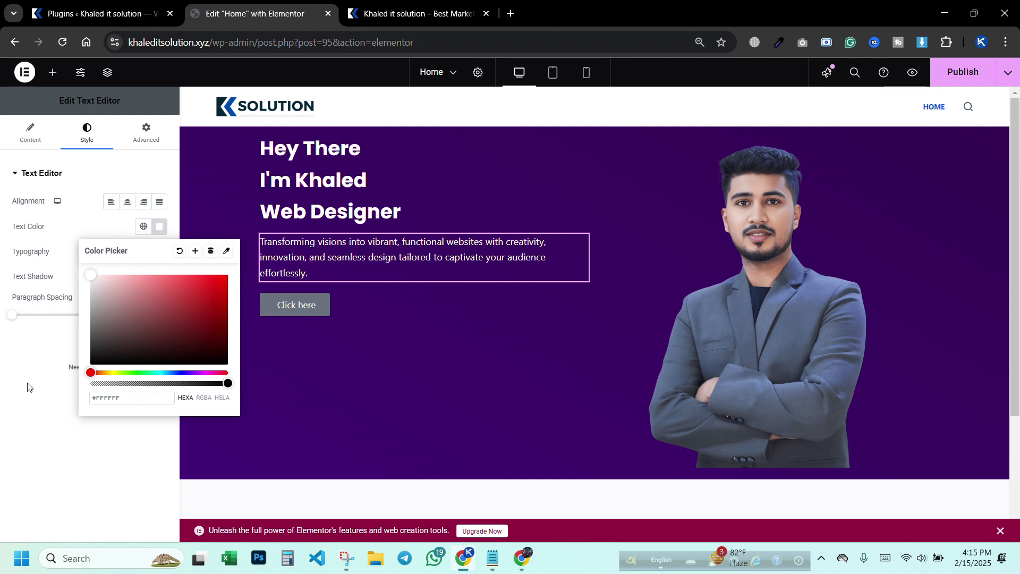
click(35, 435)
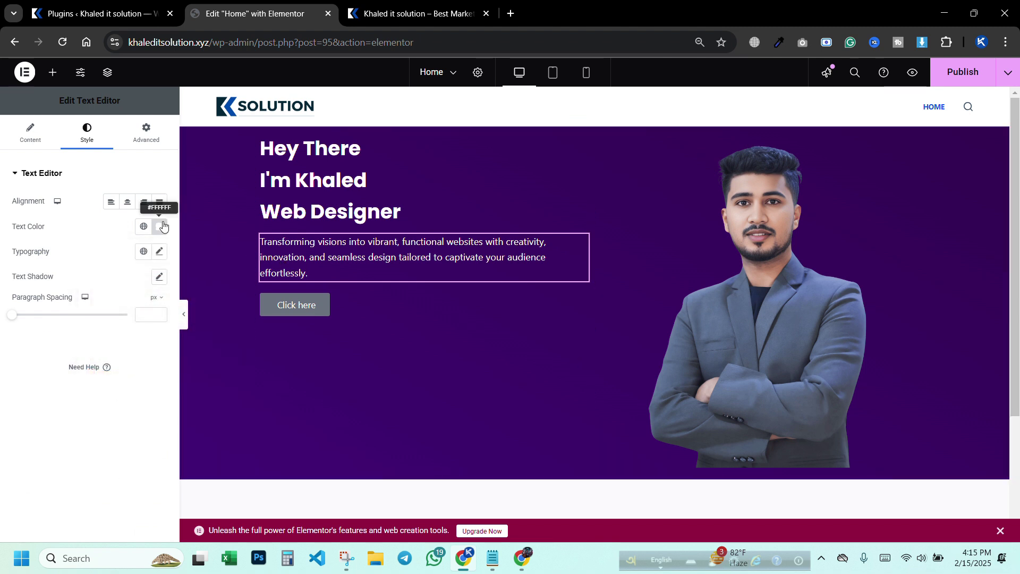
click(112, 203)
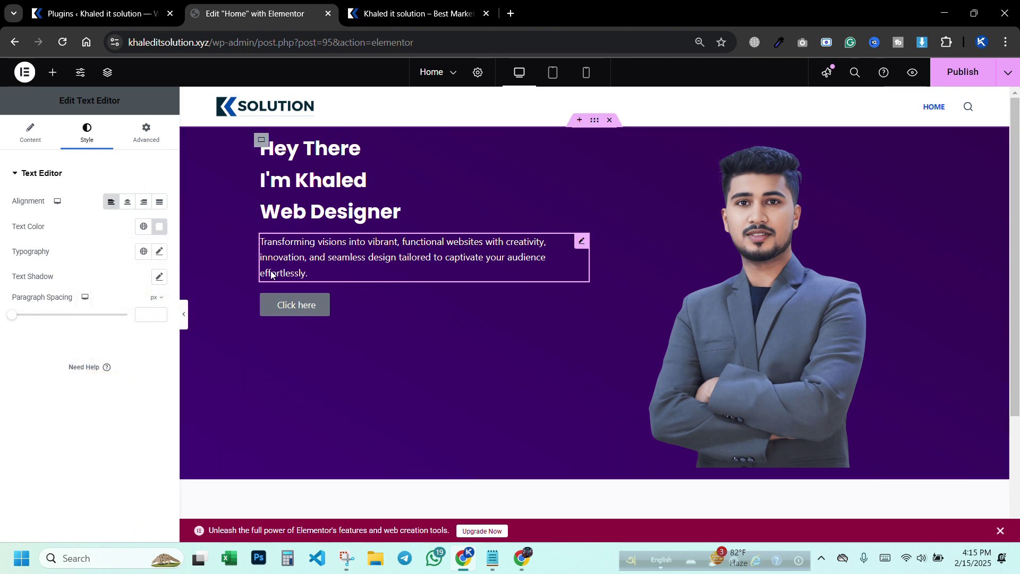
- Set the paragraph's font size to just under 25 px and its line height to 31 px
click(158, 251)
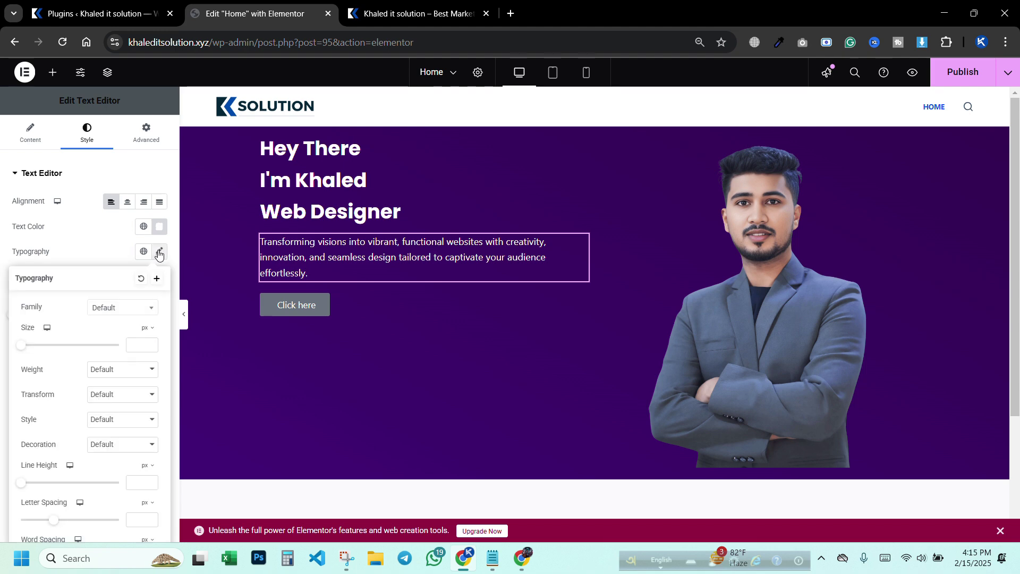
drag(17, 346, 34, 351)
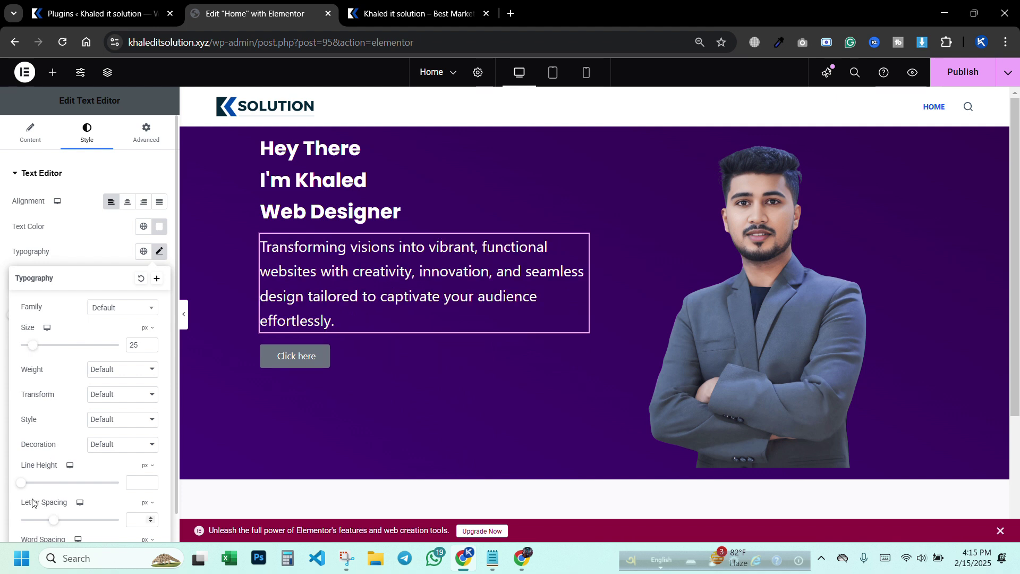
drag(21, 483, 52, 487)
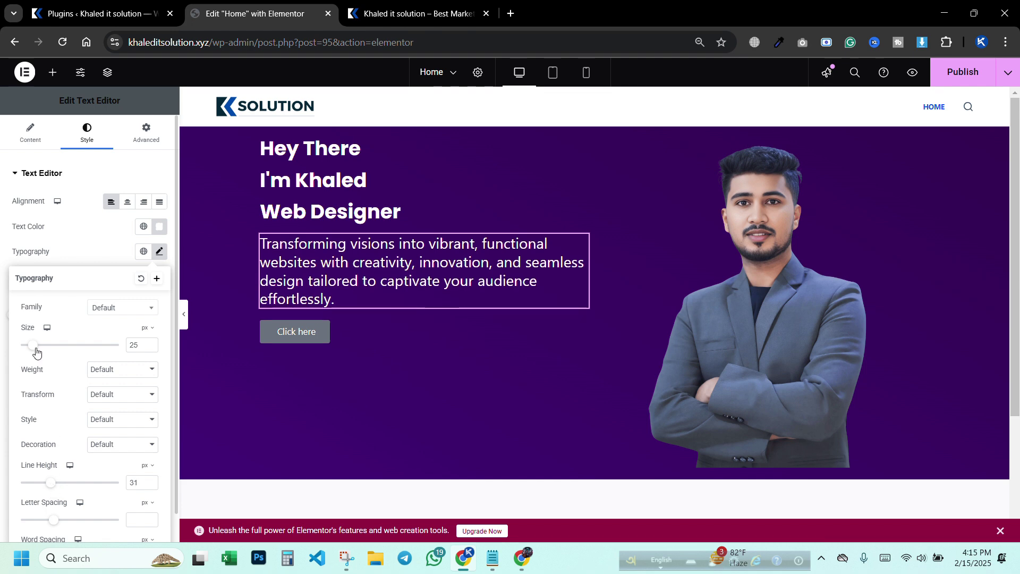
drag(36, 352, 35, 351)
click(80, 176)
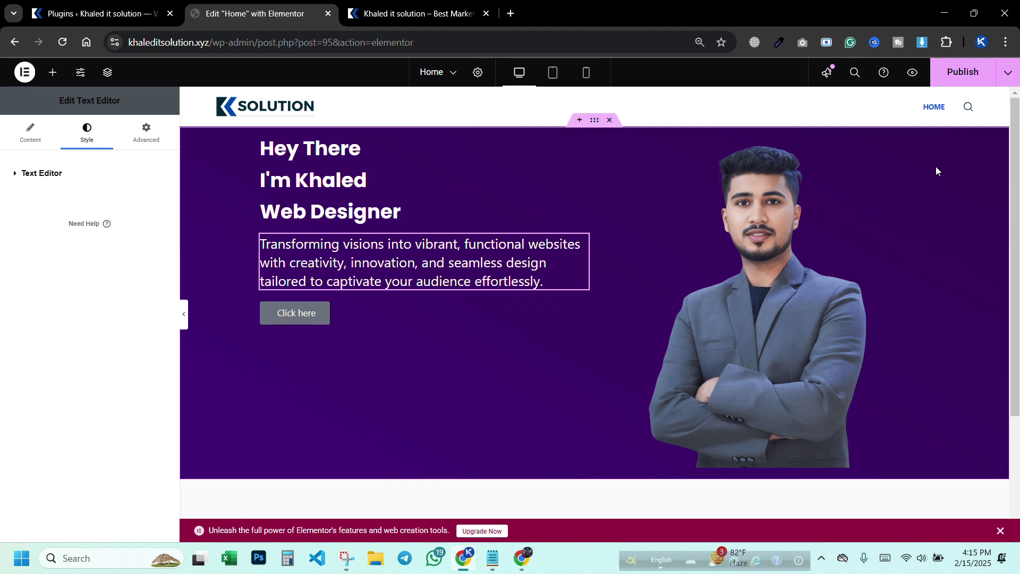
- Set the margin and padding of the hero image and of its column container to 0 on all sides, with unlinked values
click(923, 148)
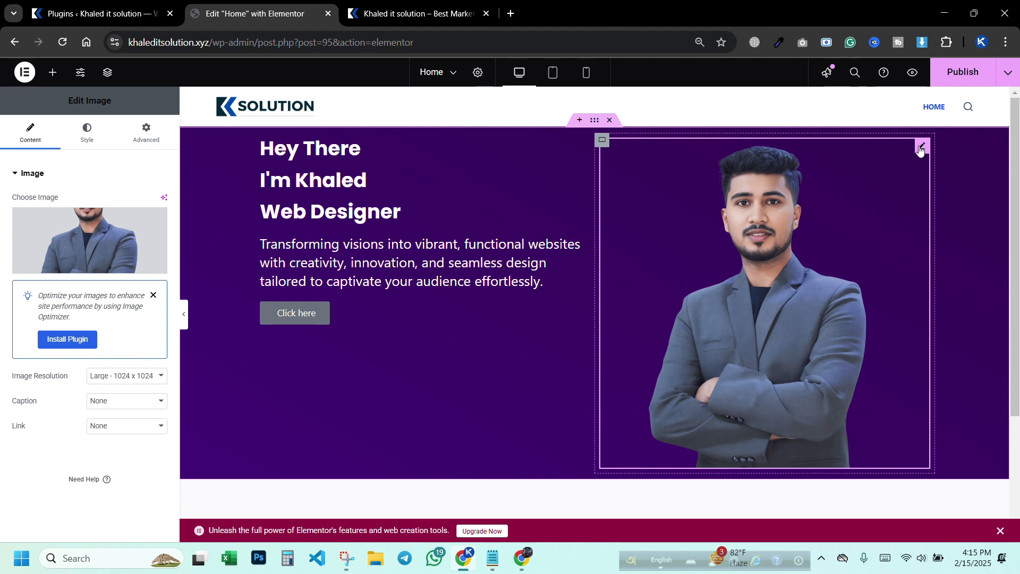
click(154, 136)
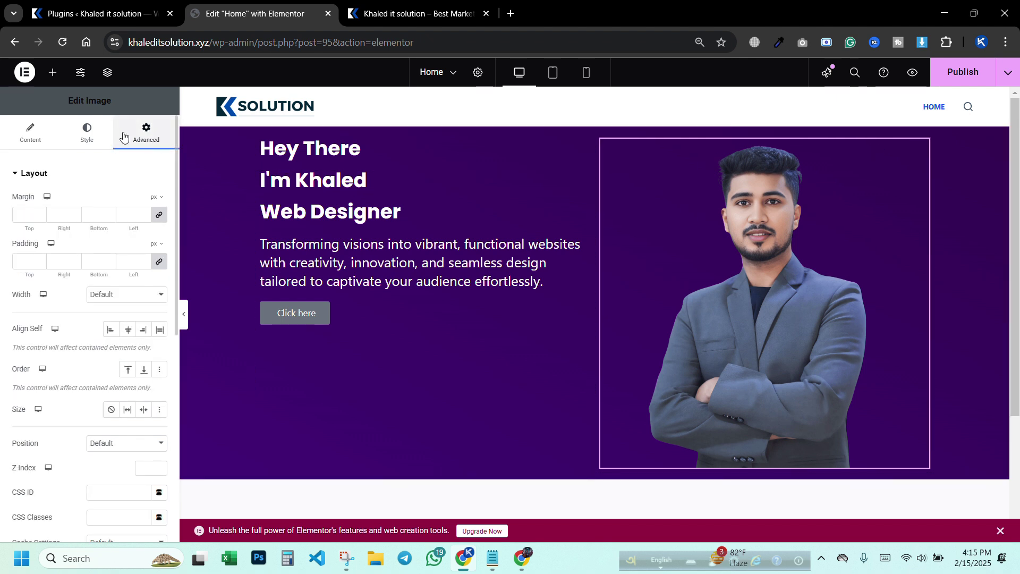
click(160, 218)
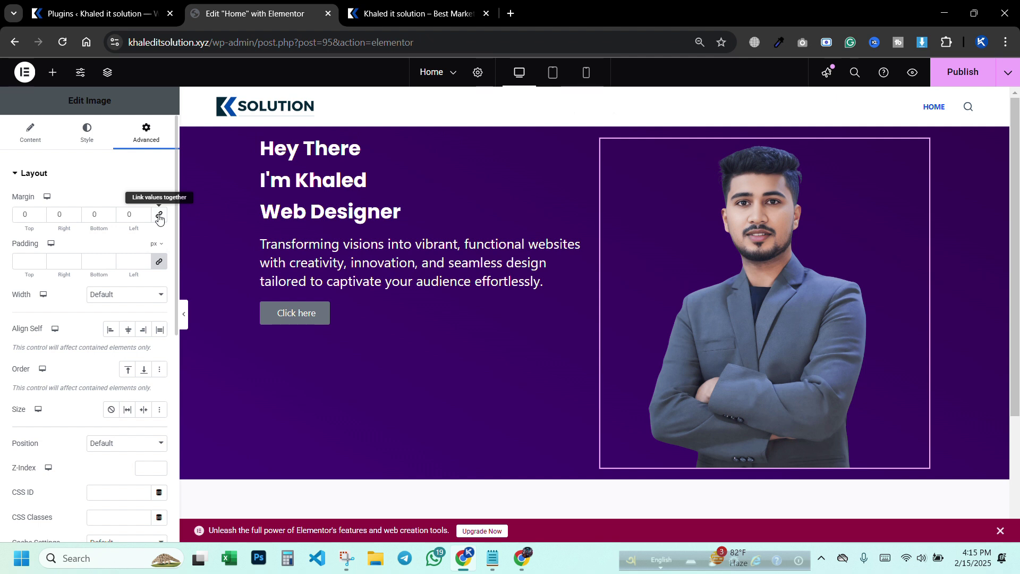
click(160, 263)
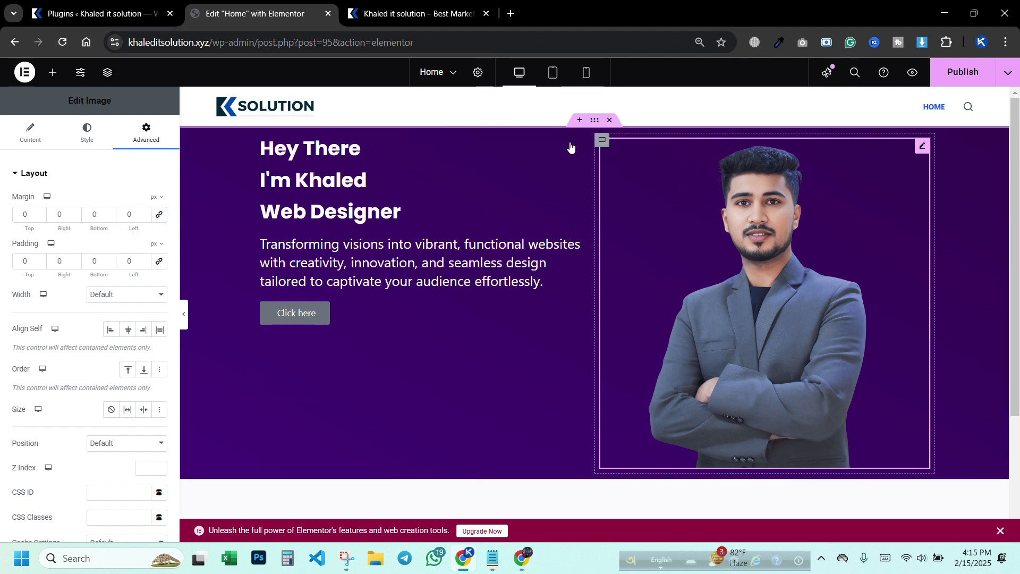
click(602, 141)
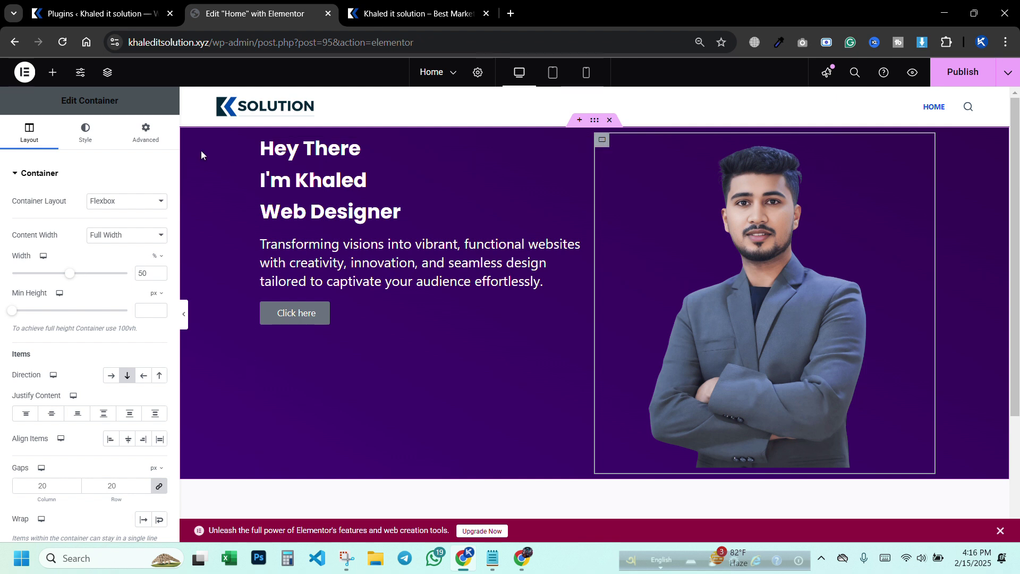
click(147, 134)
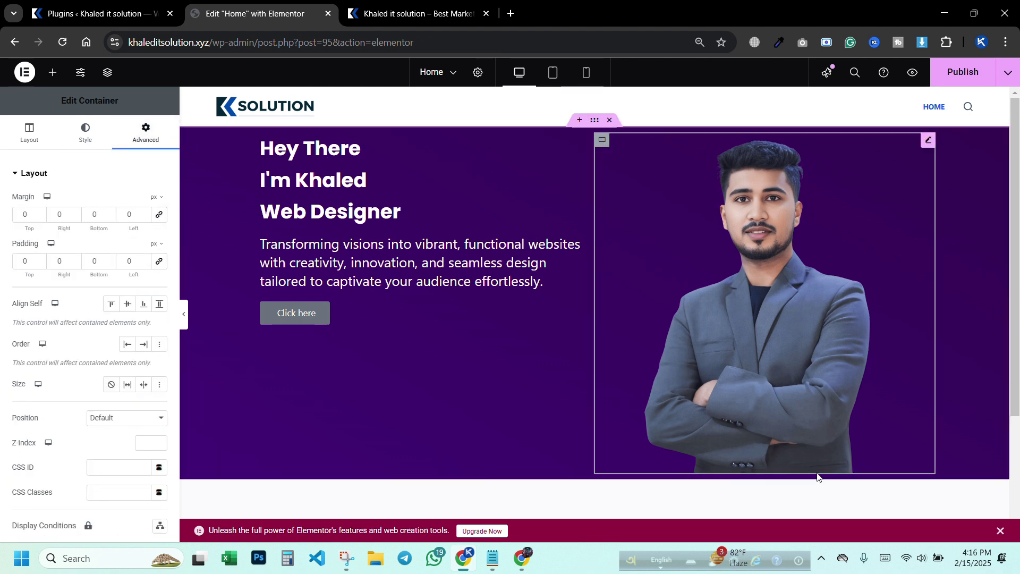
- Reduce the outer hero container's minimum height to 171 px
click(595, 121)
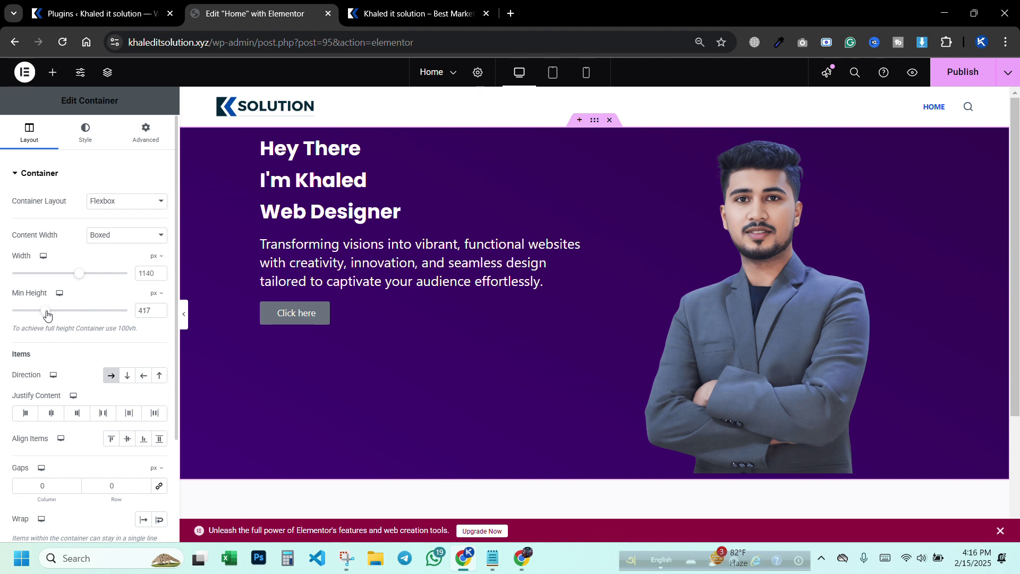
drag(47, 315, 27, 318)
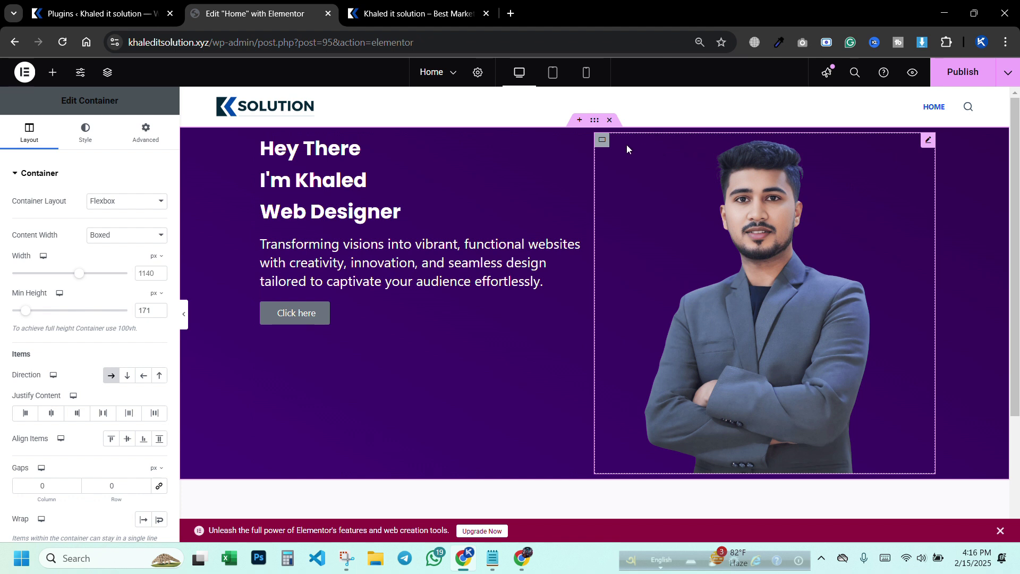
- Try a top margin of 9 px on the hero image and reset it to 0
click(928, 142)
click(26, 214)
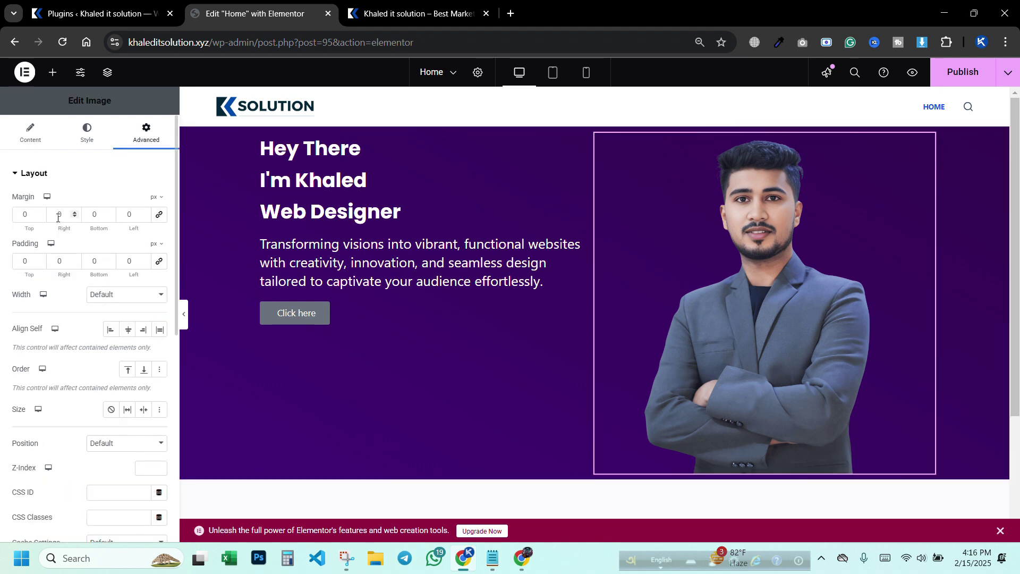
text(3)
click(40, 213)
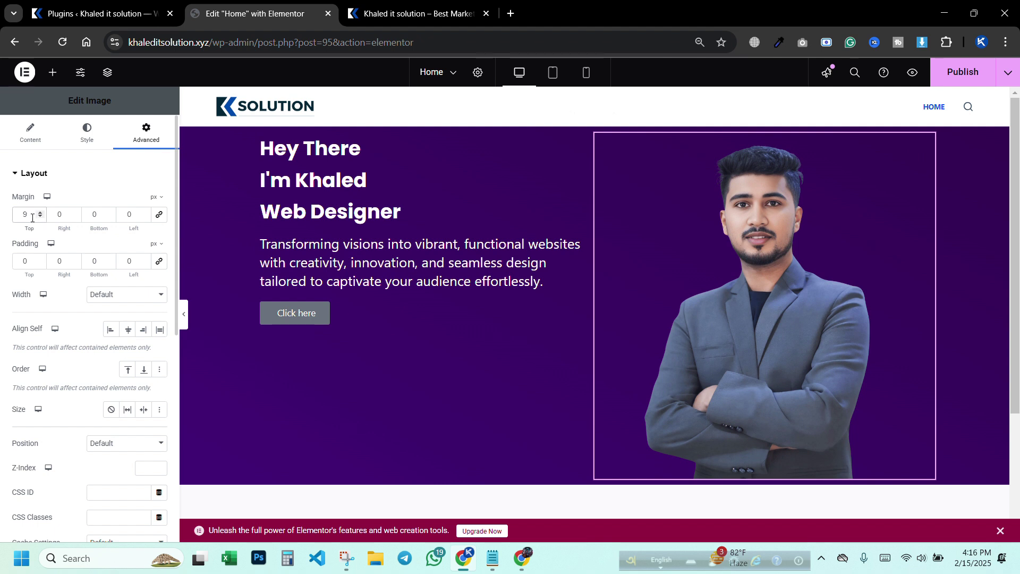
drag(33, 215, 11, 223)
text(0)
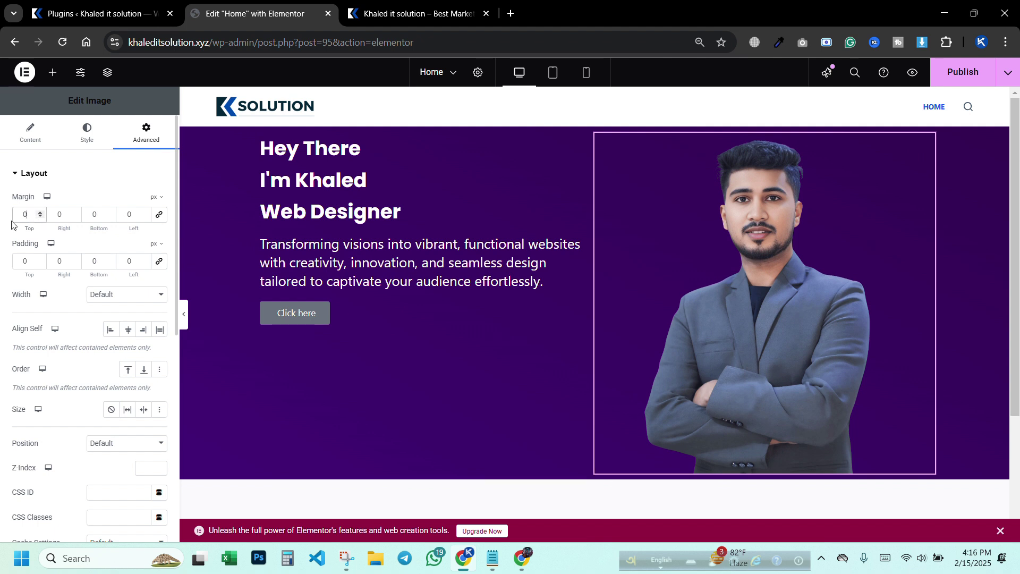
- Try a top margin of 9 px on the hero image's column container and reset it to 0
click(589, 149)
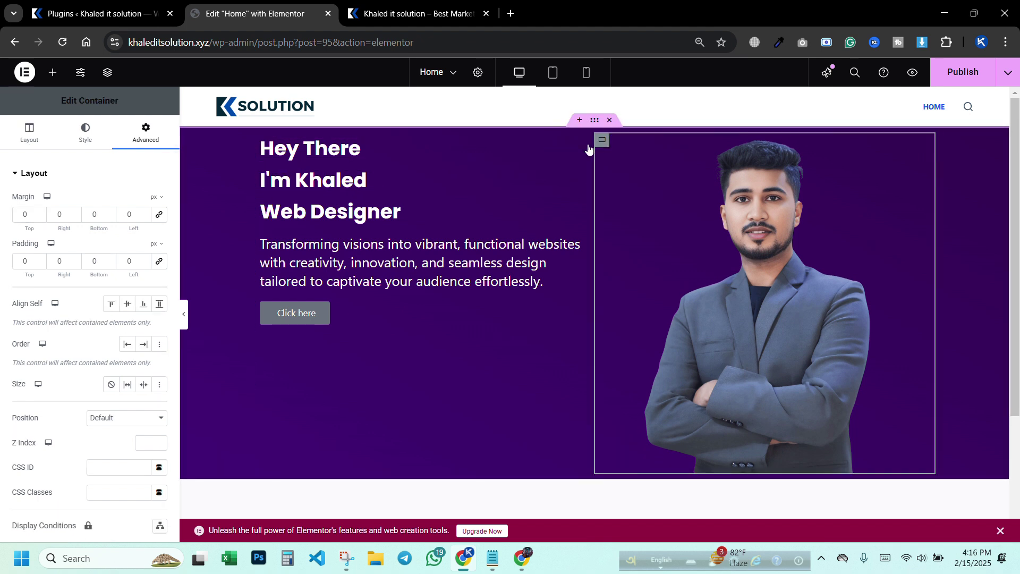
click(40, 214)
click(40, 217)
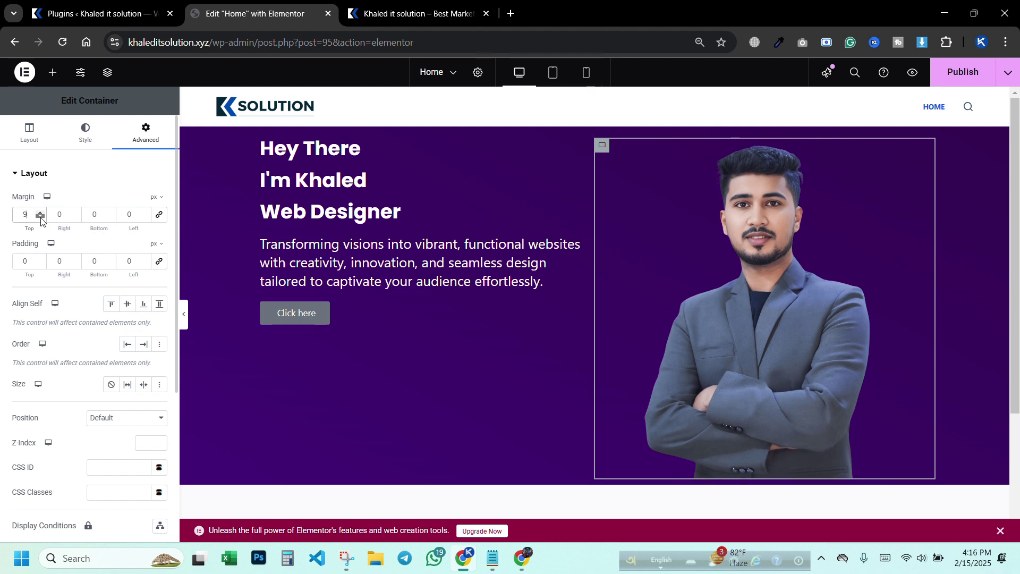
text(0)
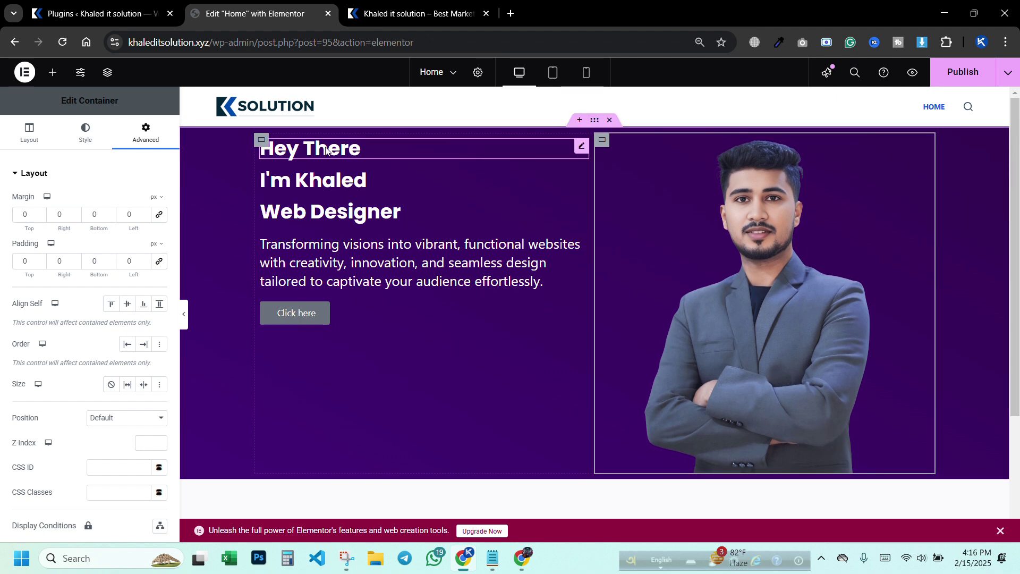
- Unlink the margin and padding values of the hero's text column container and set its top padding to 80 px, leaving the other sides at 0
click(262, 140)
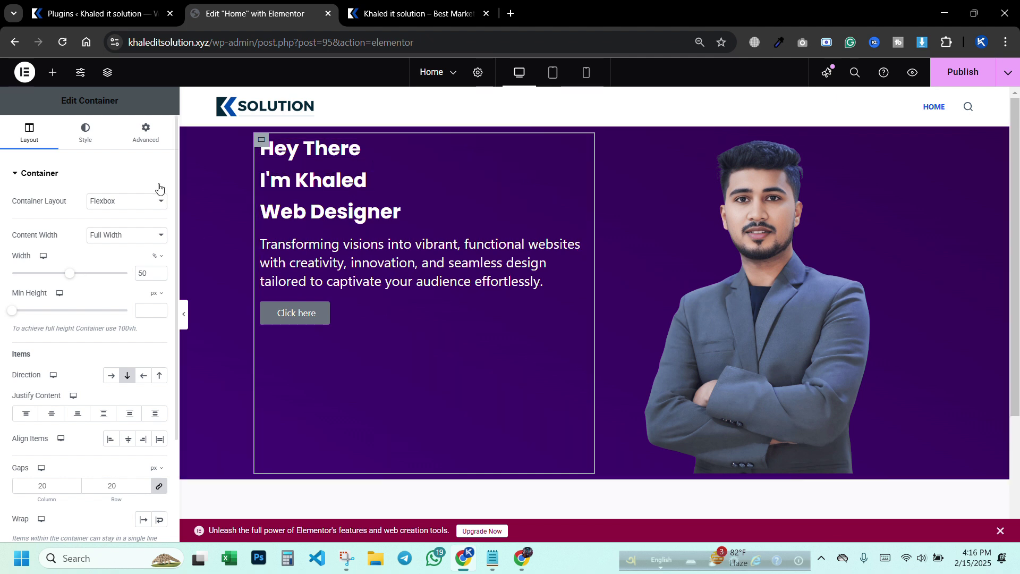
click(149, 136)
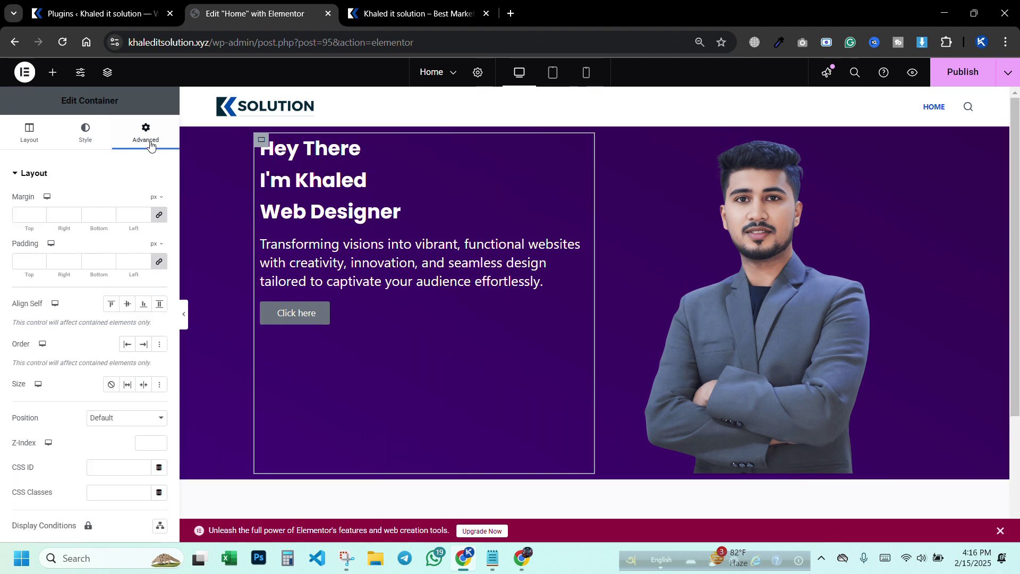
click(160, 263)
click(160, 215)
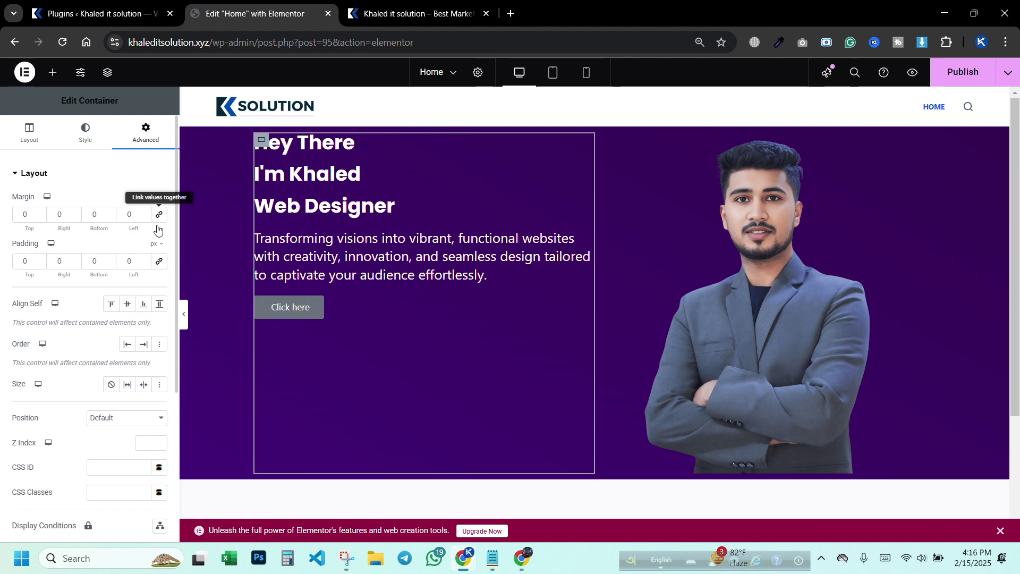
click(24, 261)
text(5)
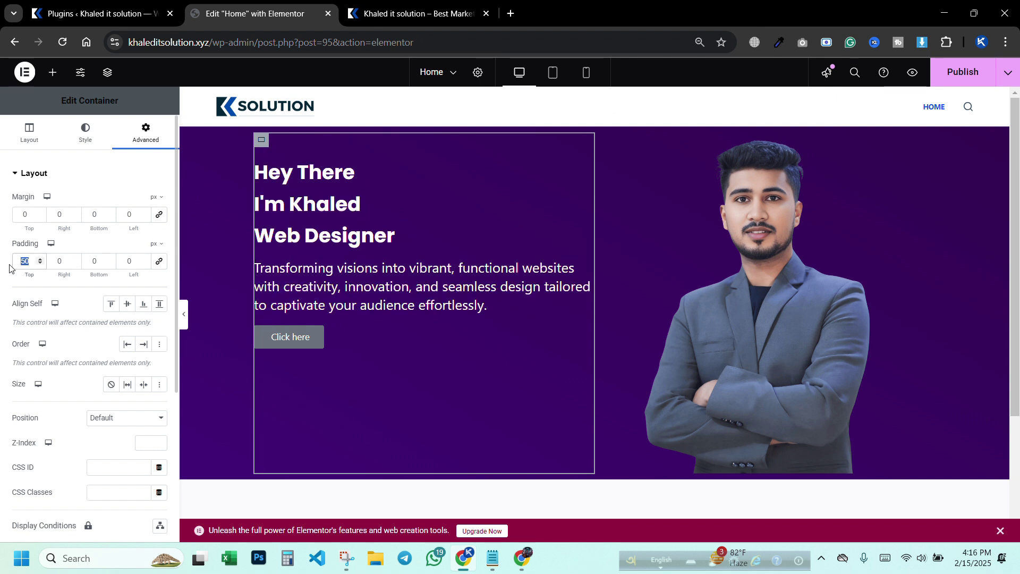
text(80)
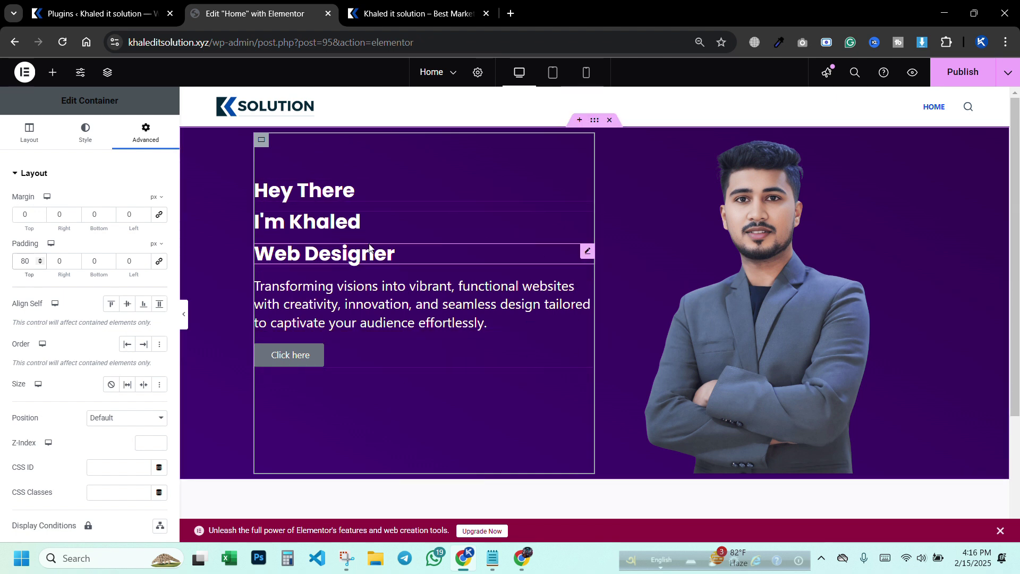
- Open the hero's second heading for editing
click(583, 221)
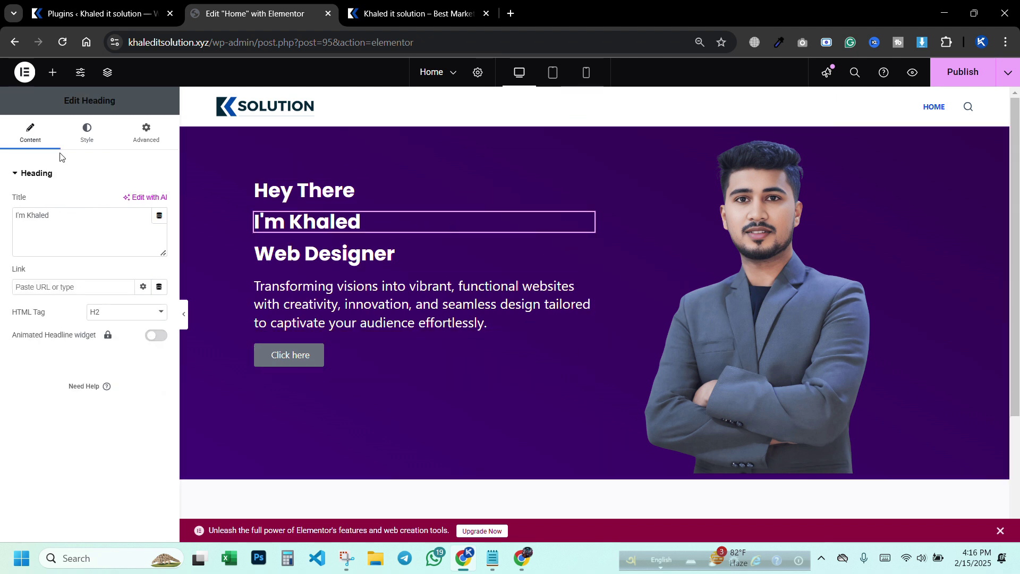
- Set the font size of the hero's name heading to 45 px
click(86, 133)
click(159, 235)
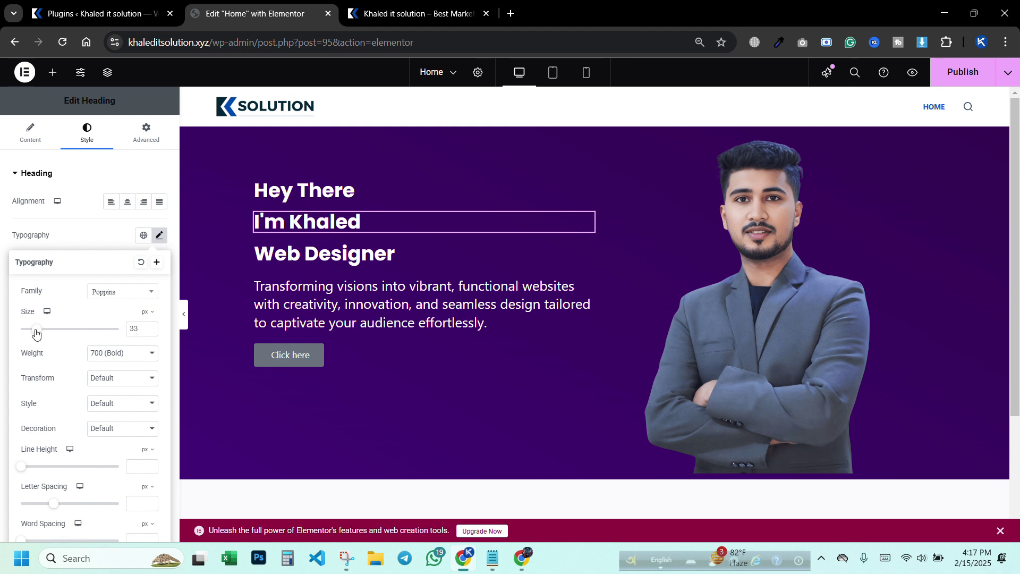
drag(34, 332, 42, 333)
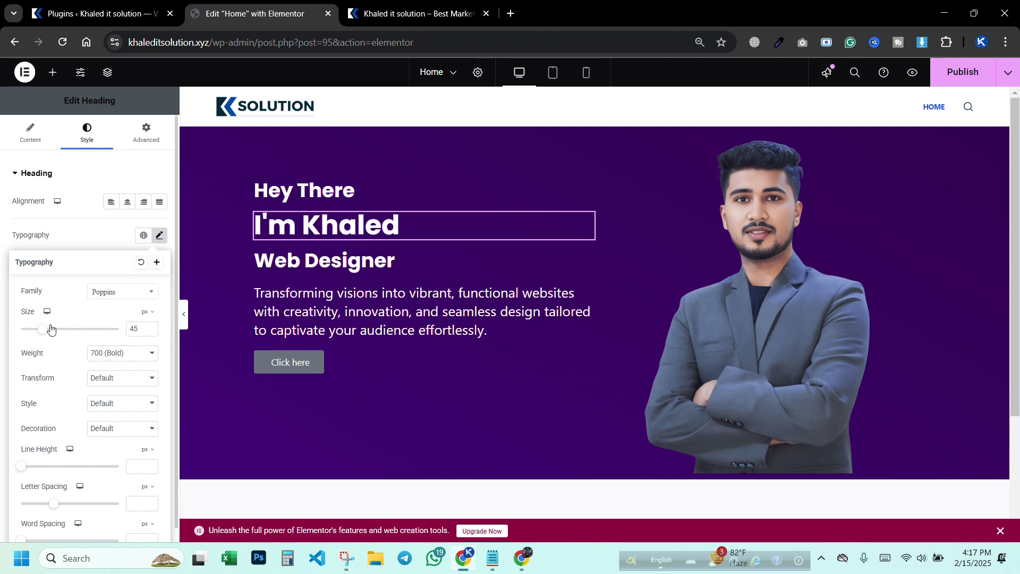
click(109, 244)
- Change the name heading's text color to the pale purple #F6DCFF
click(159, 370)
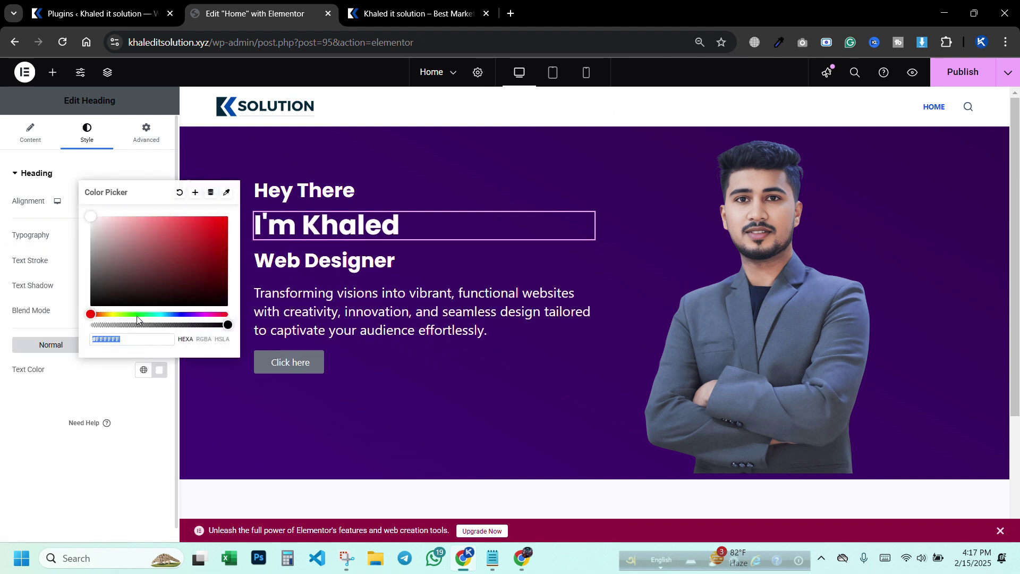
drag(179, 315, 198, 314)
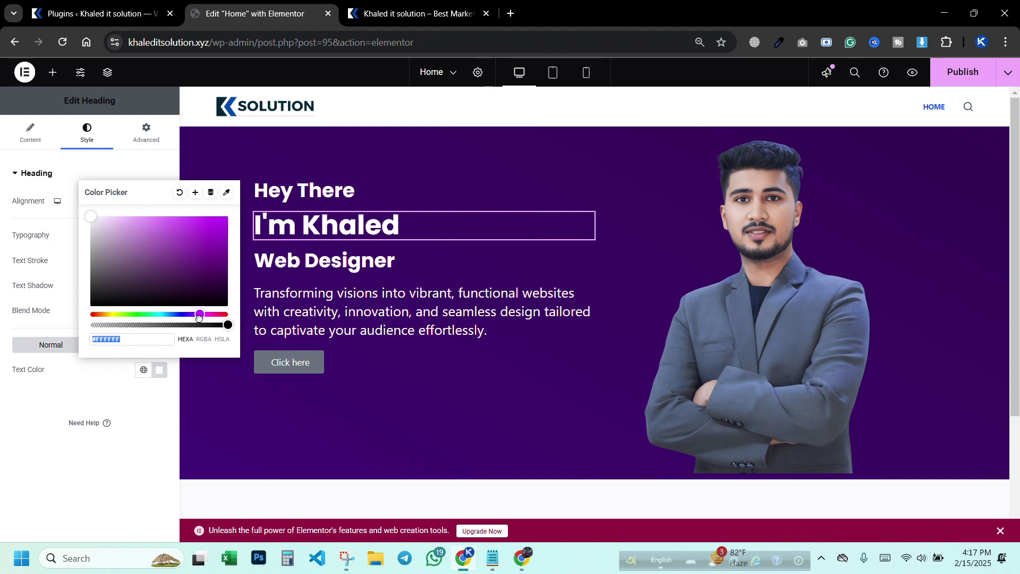
drag(120, 242, 109, 207)
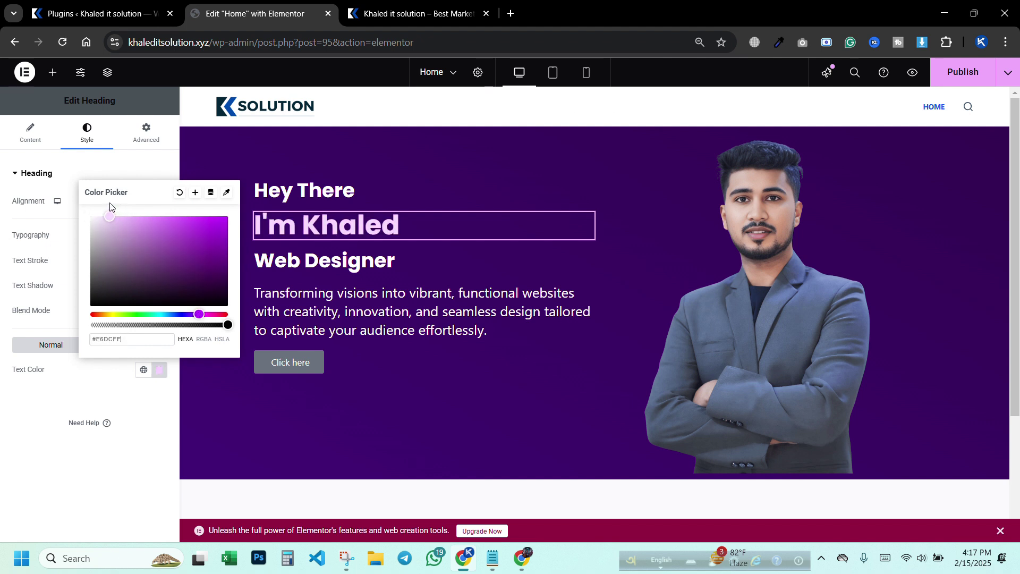
- Set the font size of the "Web Designer" heading to 43 px
click(337, 269)
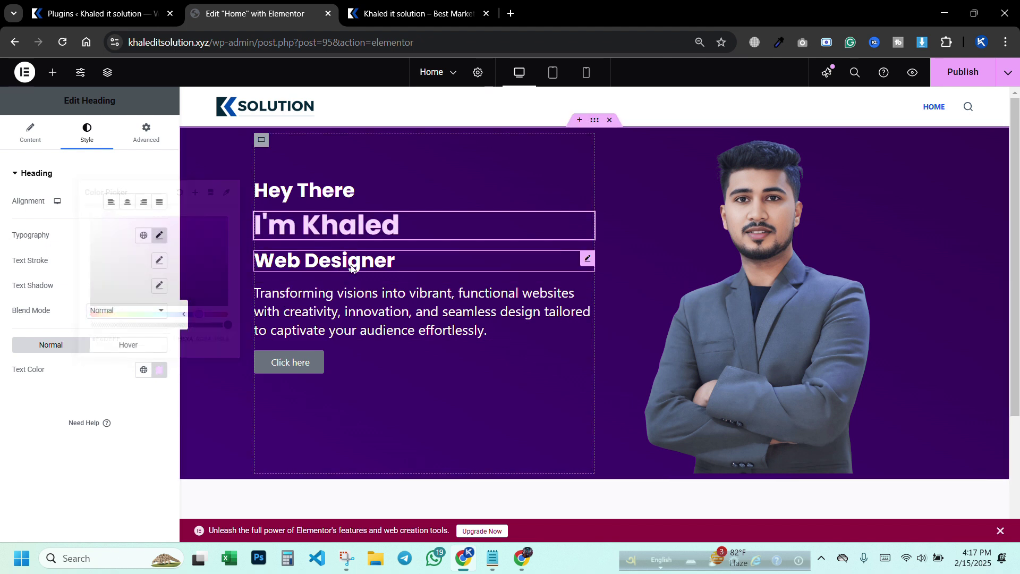
click(87, 134)
click(160, 235)
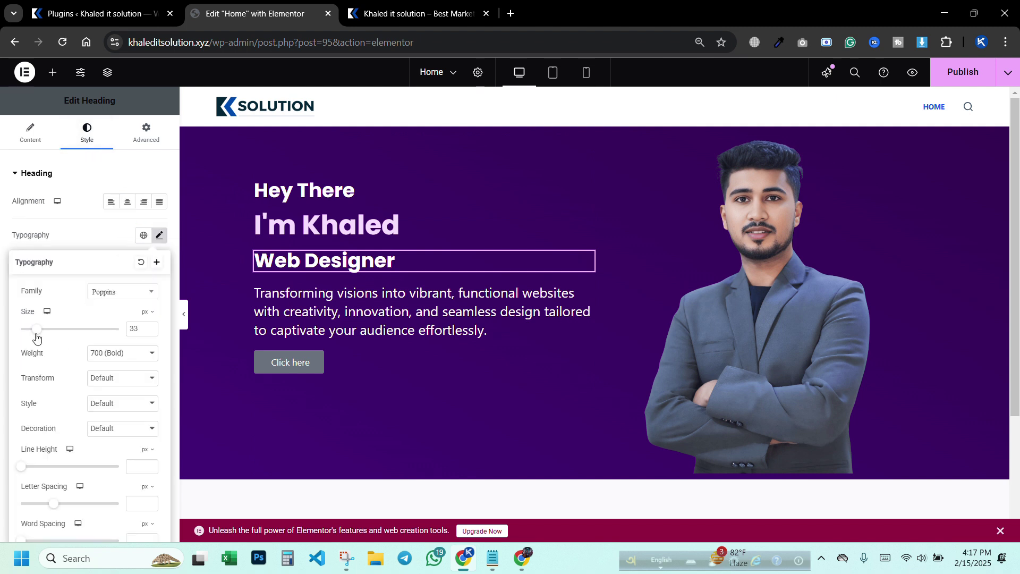
drag(36, 332, 40, 332)
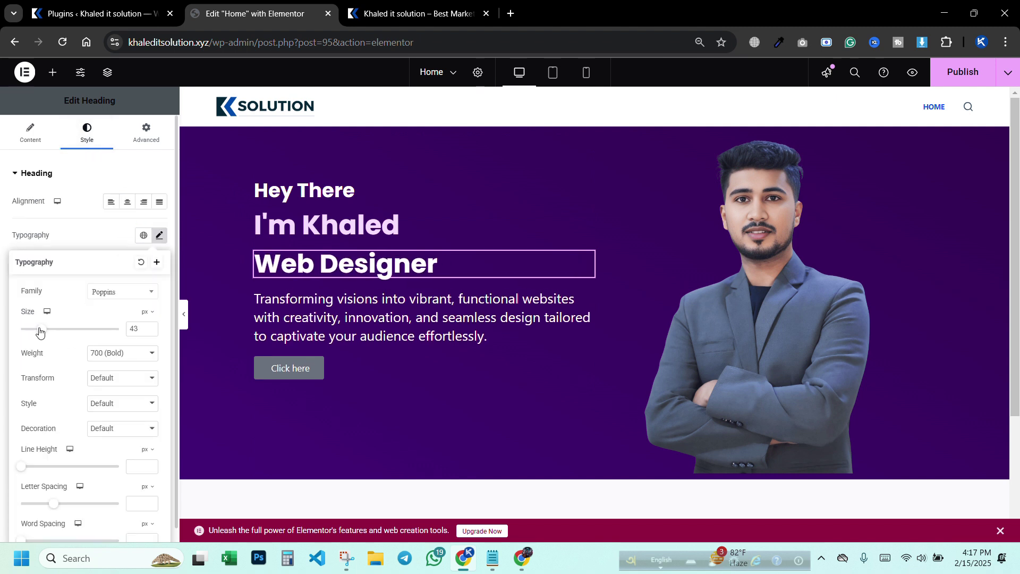
click(95, 251)
- Change the "Web Designer" heading's text color to the pale purple #F6E9FF
click(160, 372)
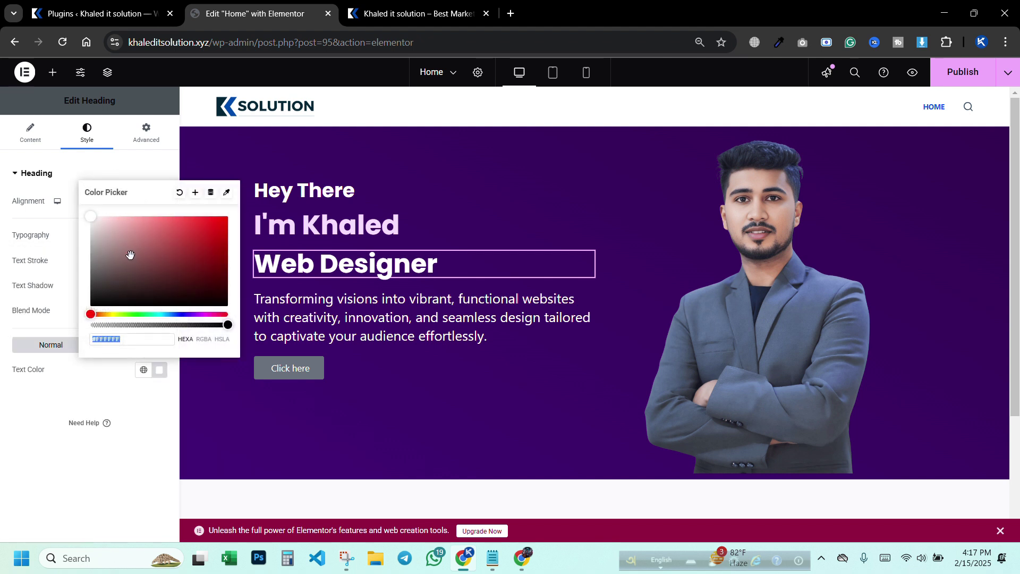
drag(183, 313, 196, 313)
drag(116, 227, 108, 209)
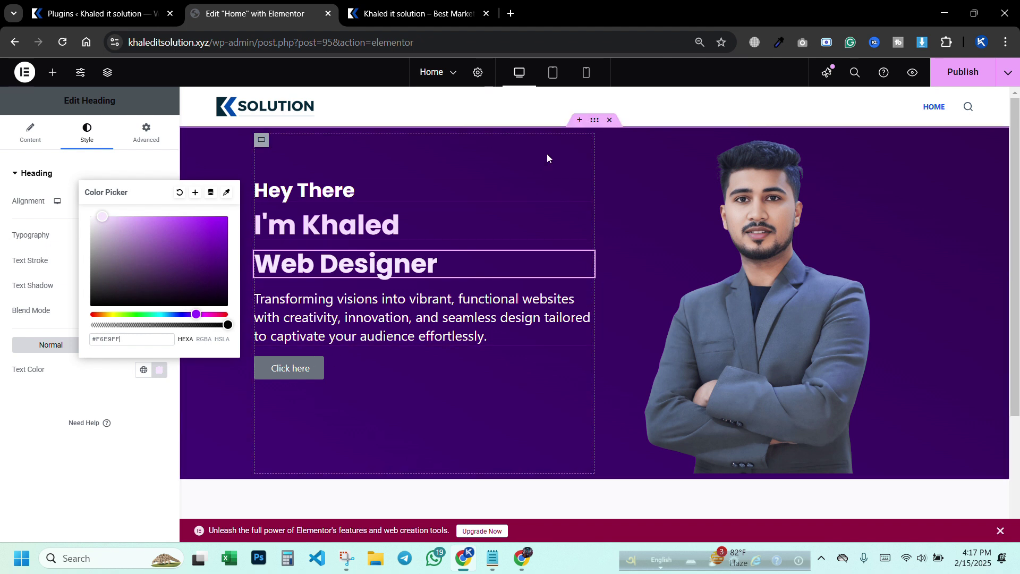
click(442, 26)
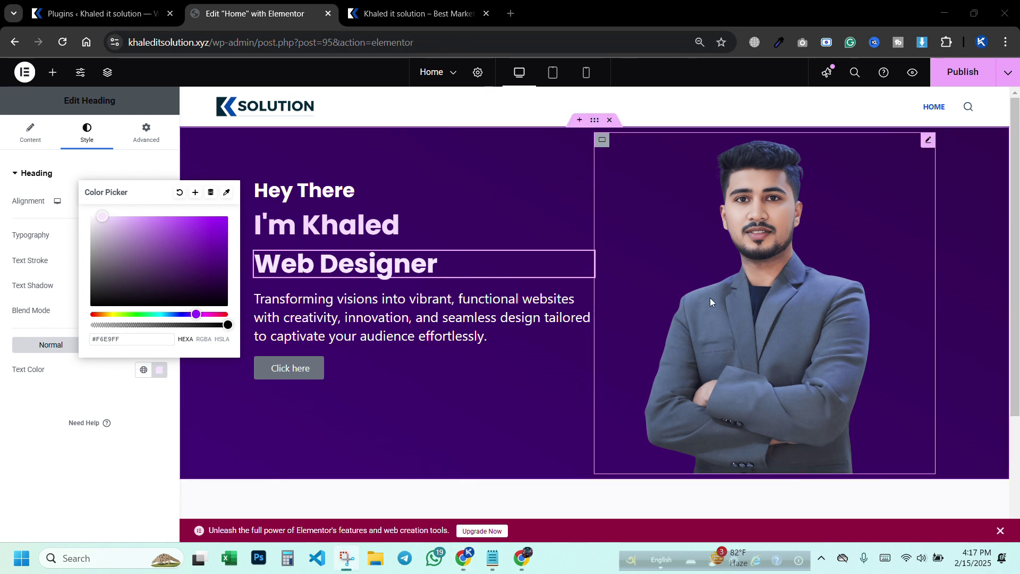
click(726, 267)
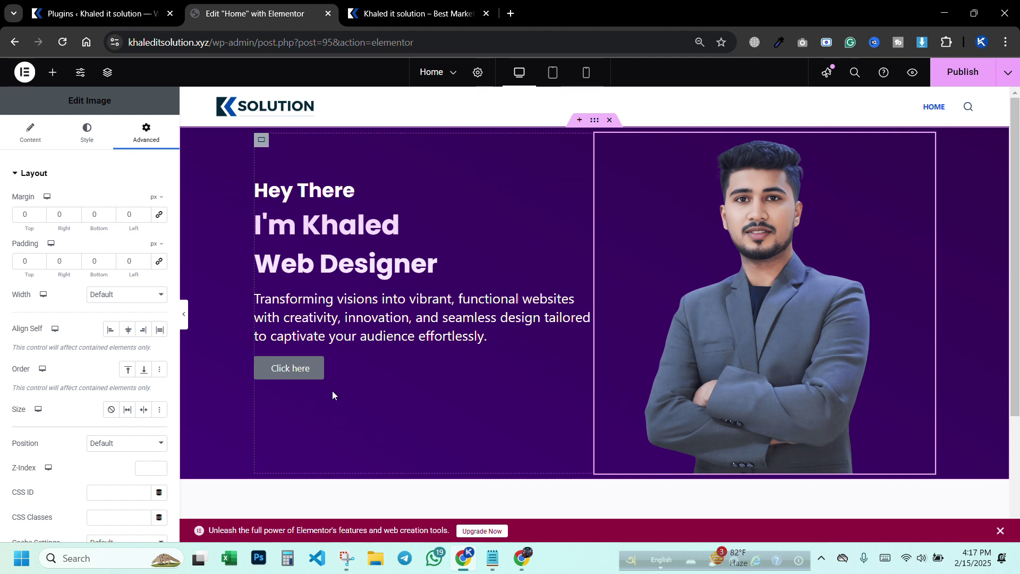
- Select the hero button, replace the old site preview tab with the Facebook page facebook.com/Khaleditsolution, and copy its address
click(333, 366)
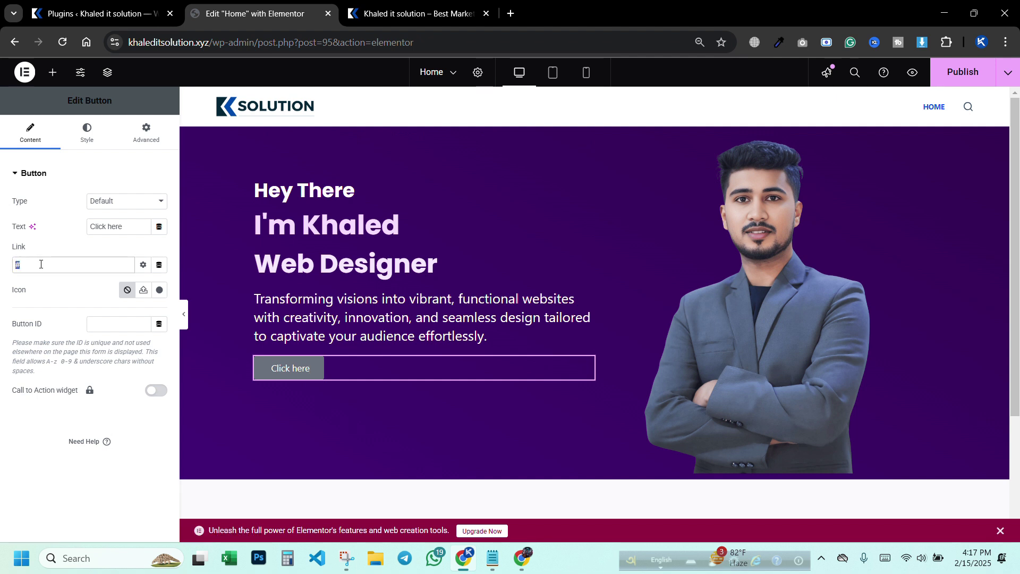
click(442, 19)
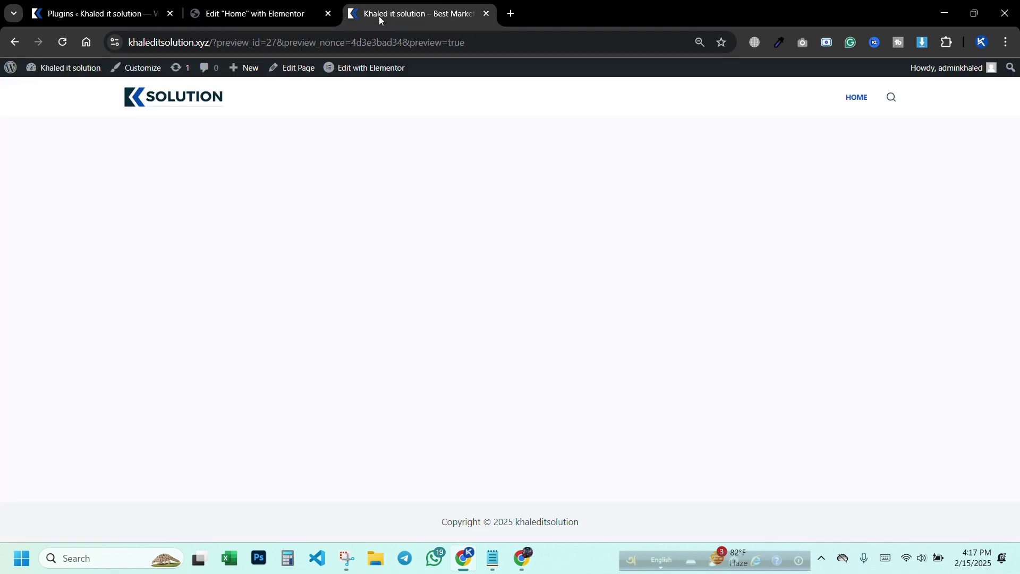
drag(374, 13, 299, 12)
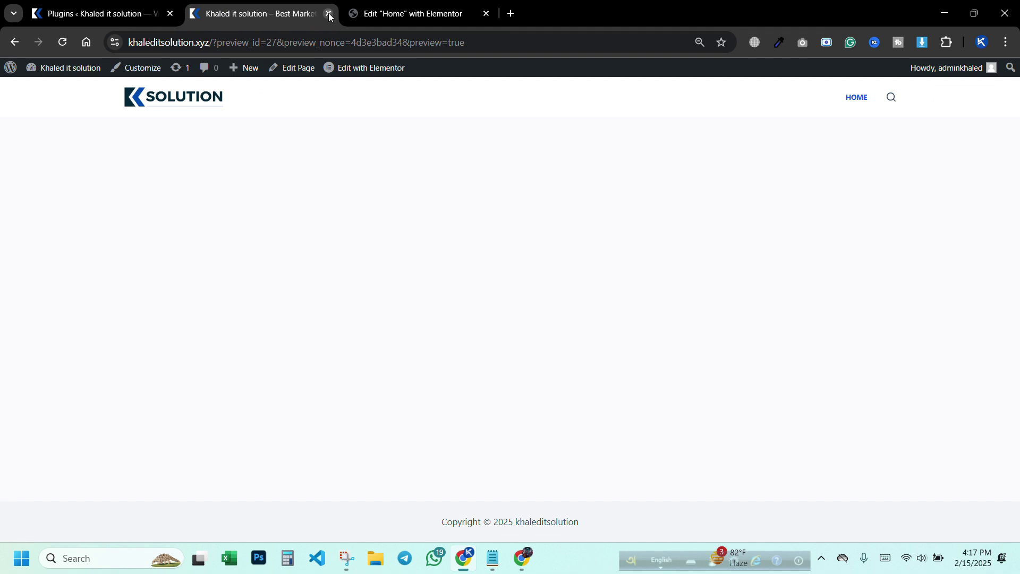
click(328, 13)
click(351, 14)
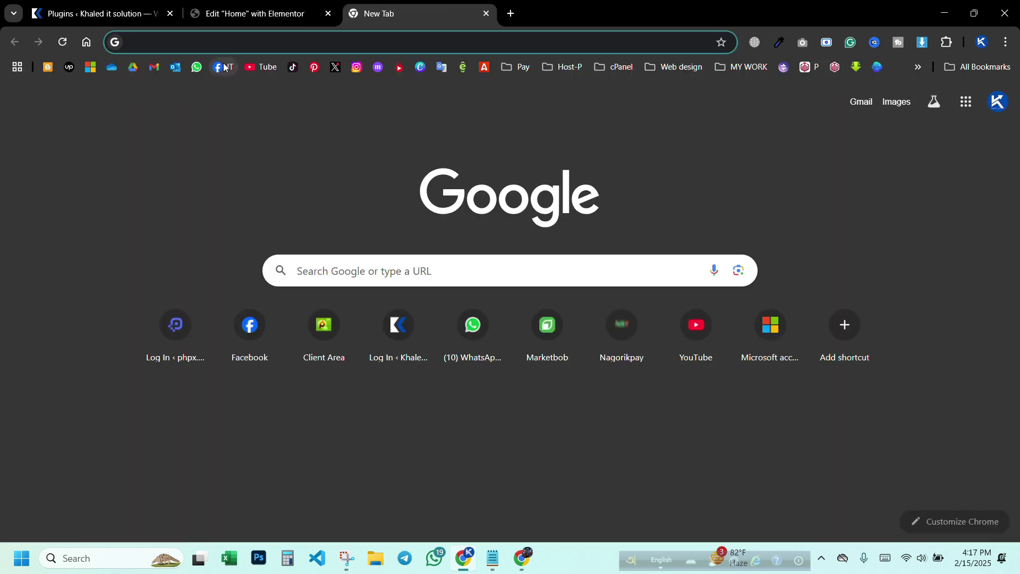
text(facebook.com/Khaleditsolution)
key(Return)
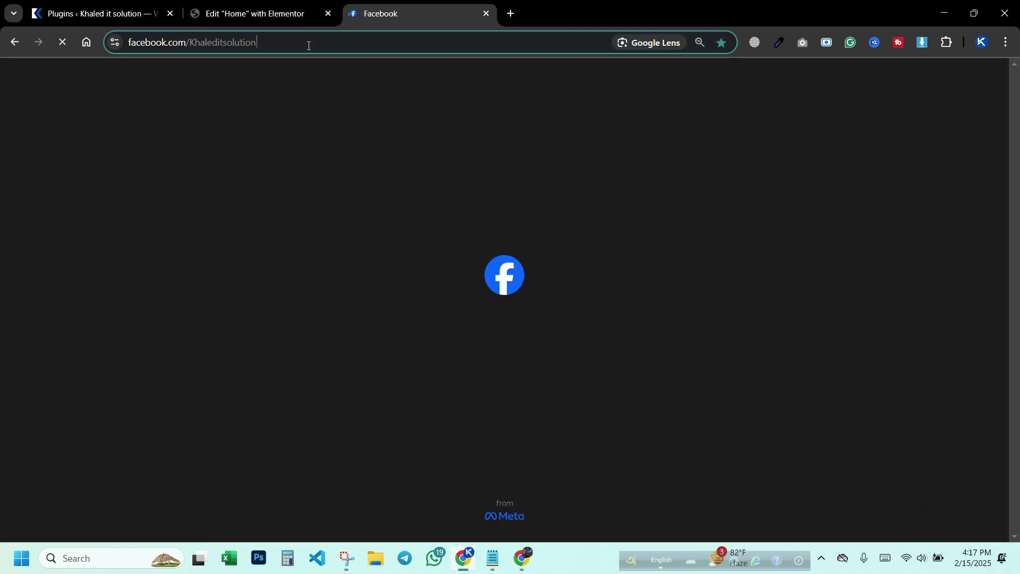
click(308, 46)
key(ctrl+c)
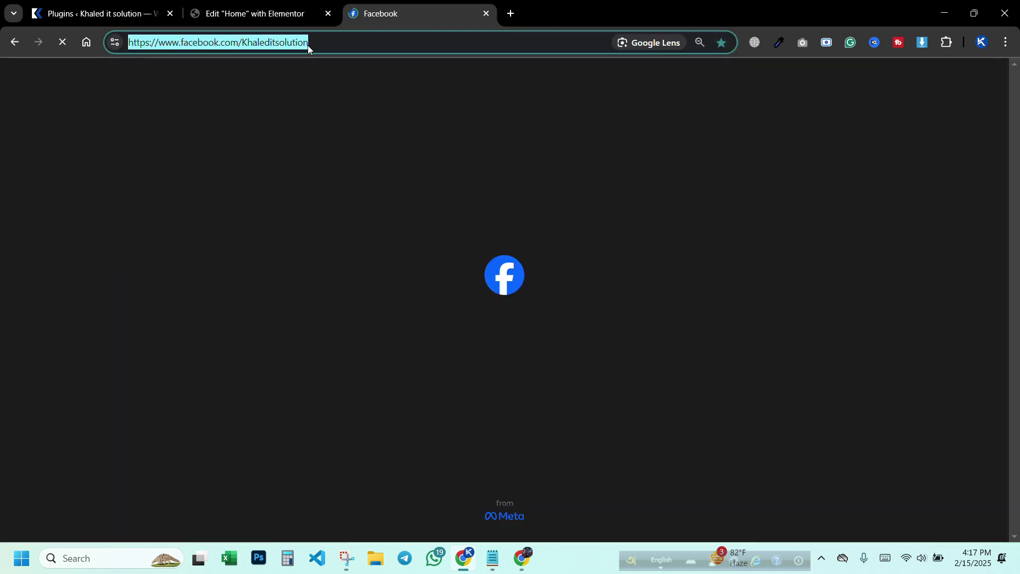
- Set the hero button's link to the copied Facebook page address and its text to "Facebook"
click(250, 13)
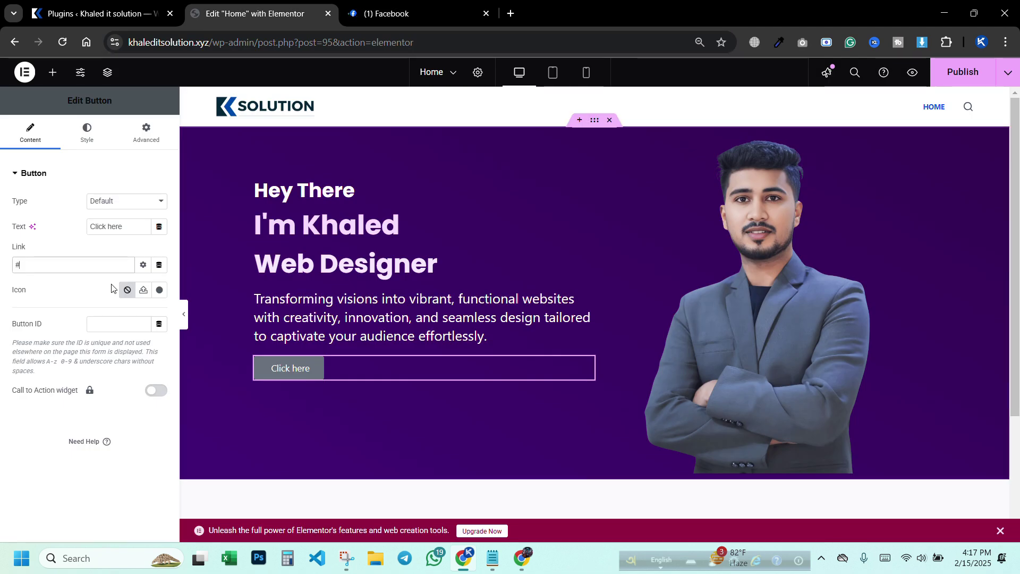
key(ctrl+v)
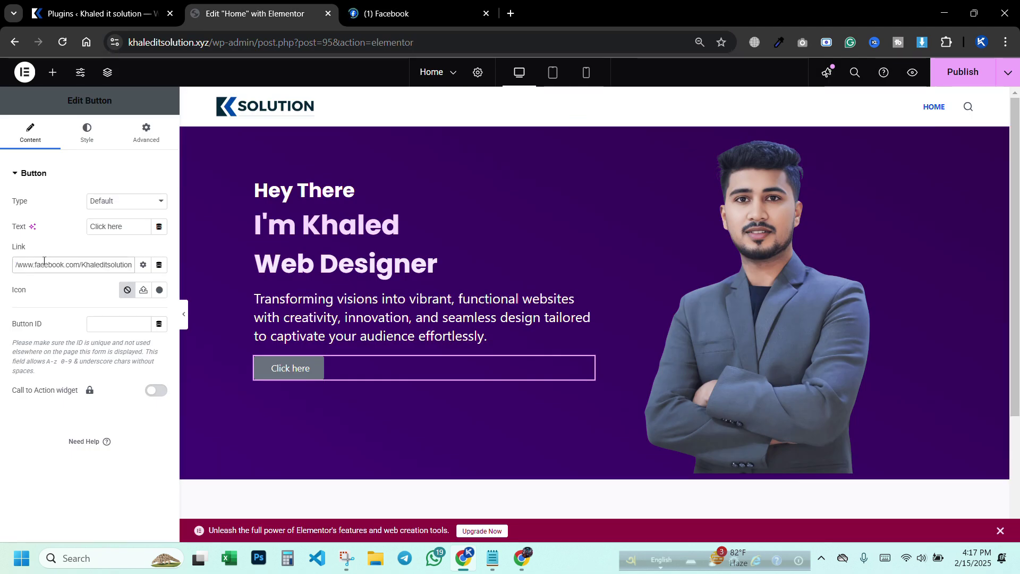
click(105, 227)
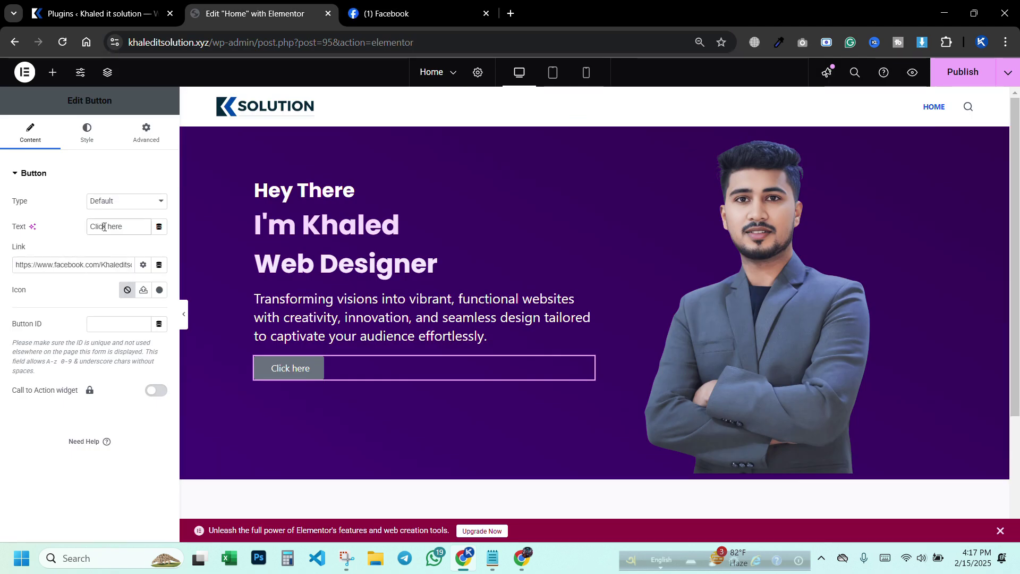
key(ctrl+a)
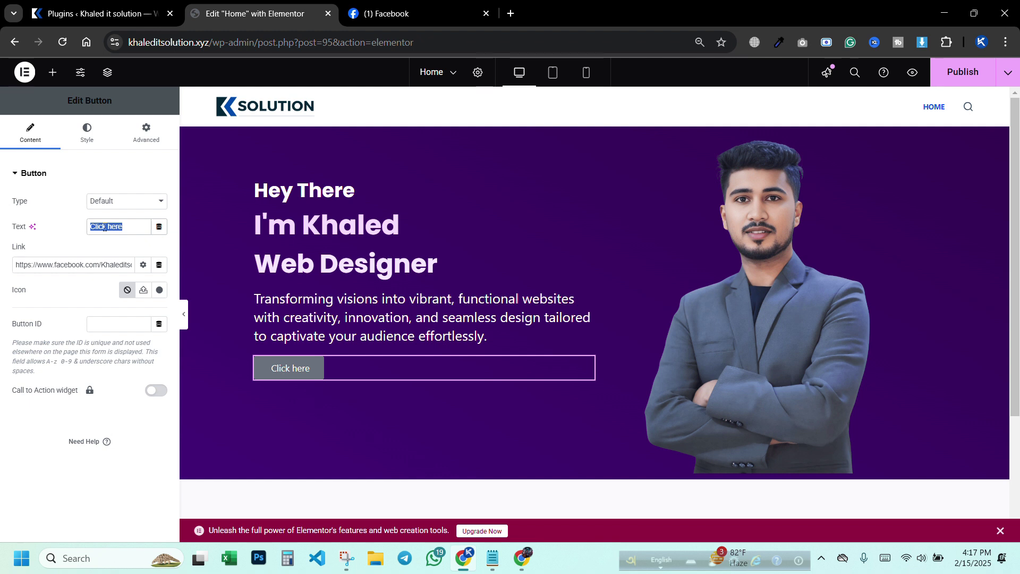
text(Facebook)
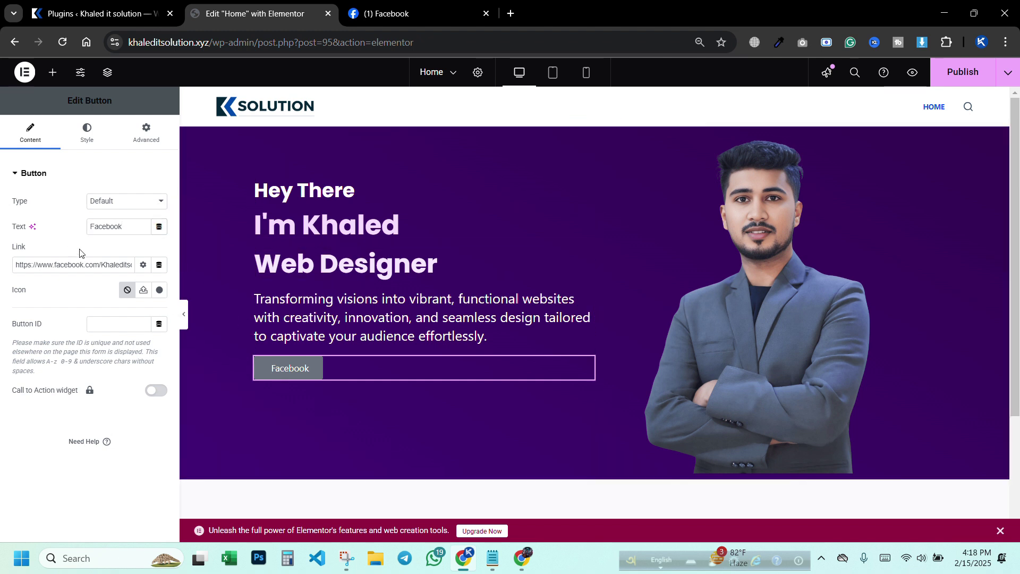
- Try the centered and stretched positions for the Facebook button, and set its position to left
click(87, 133)
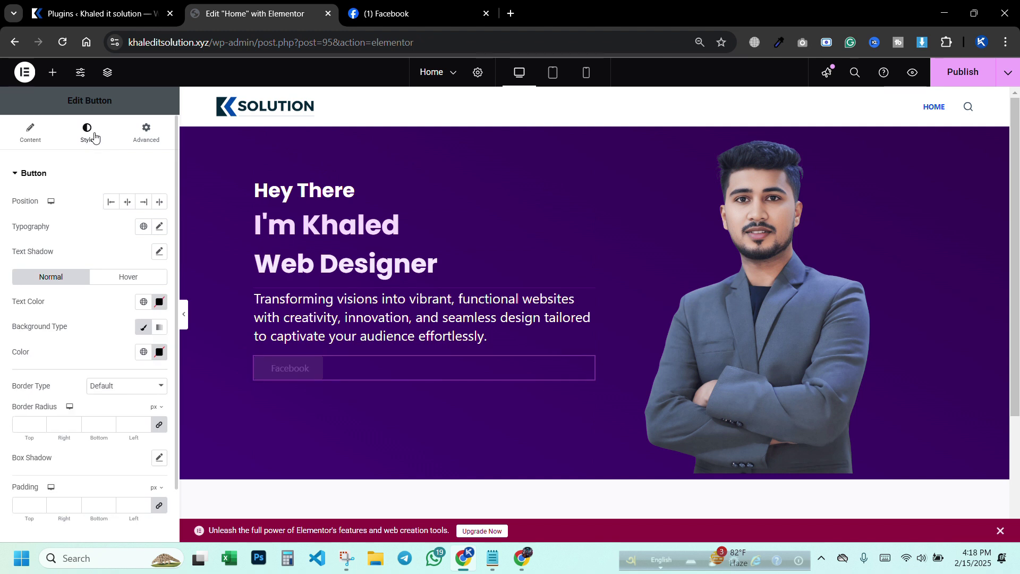
click(127, 203)
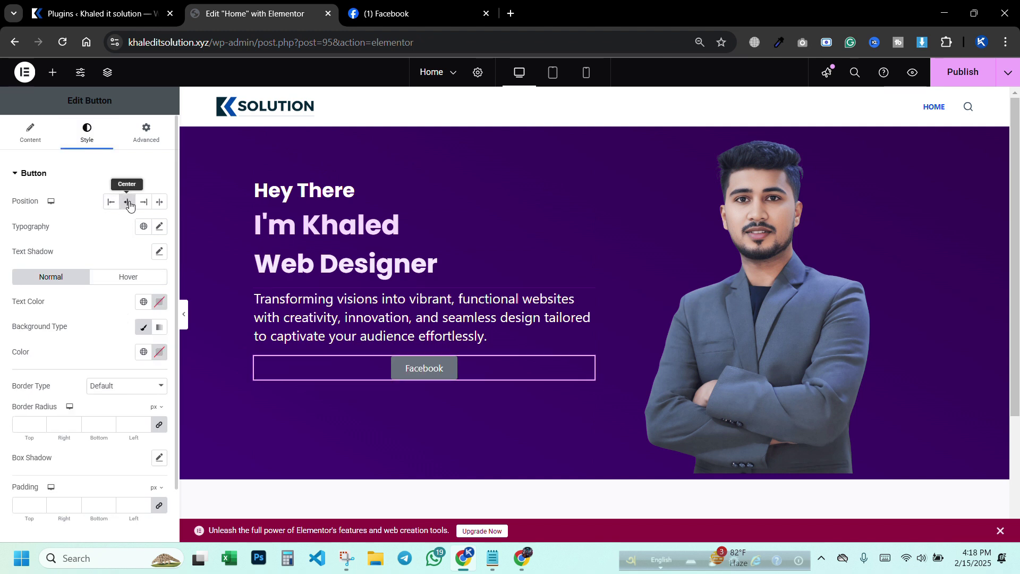
click(158, 205)
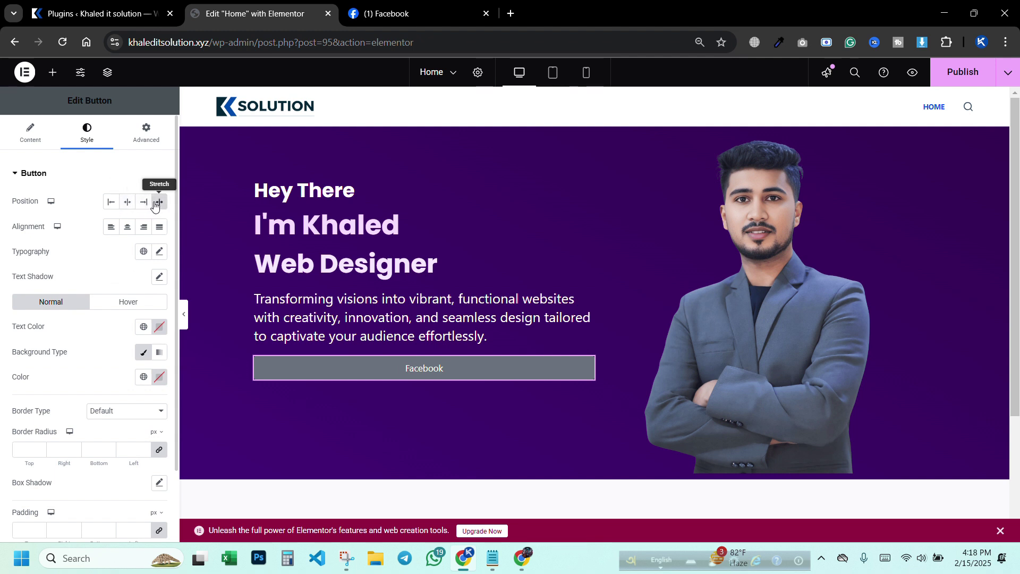
click(111, 205)
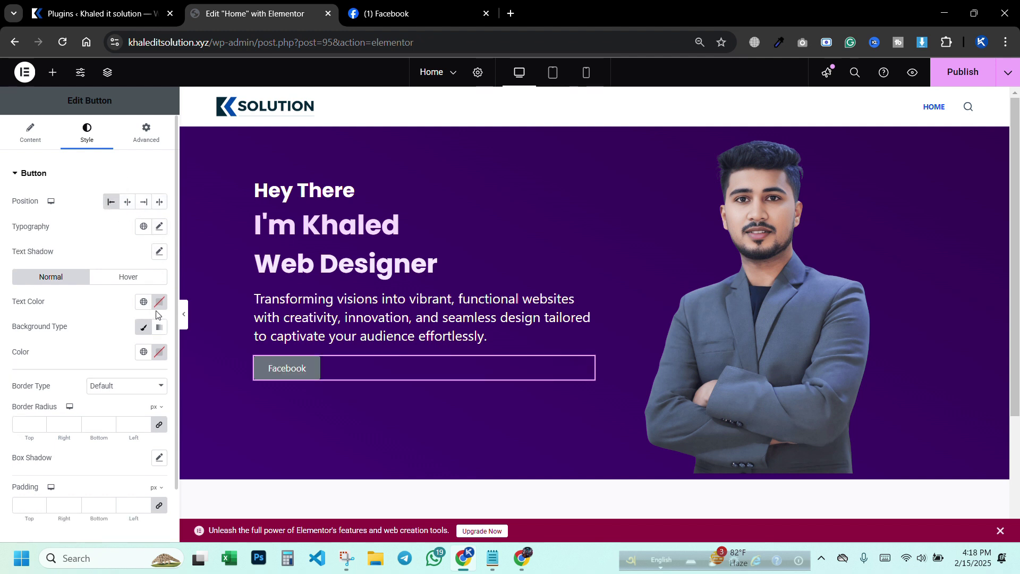
- Give the Facebook button a #FFFFFF background and a text color sampled from the dark purple hero background
click(159, 352)
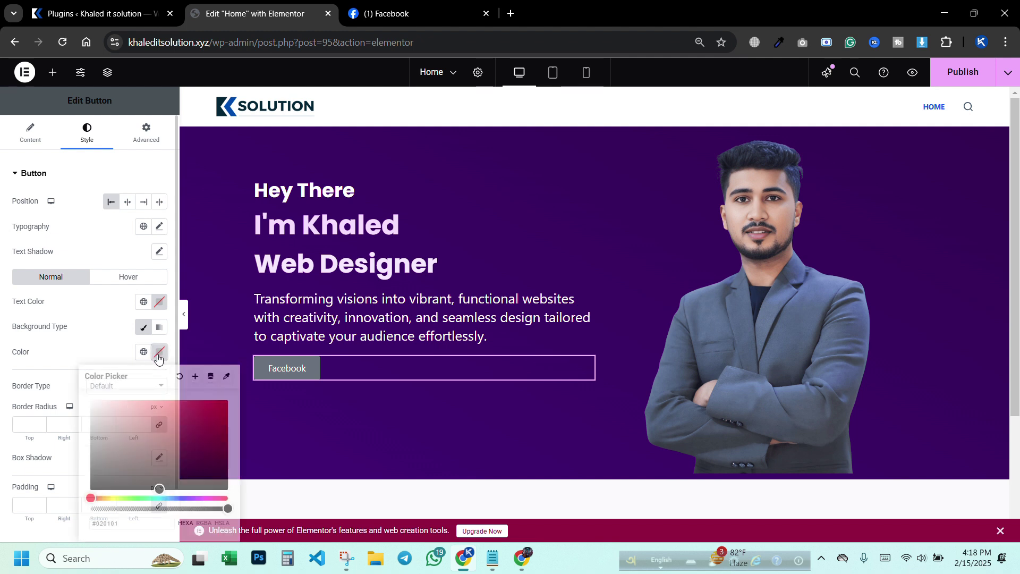
text(#FFFFFF)
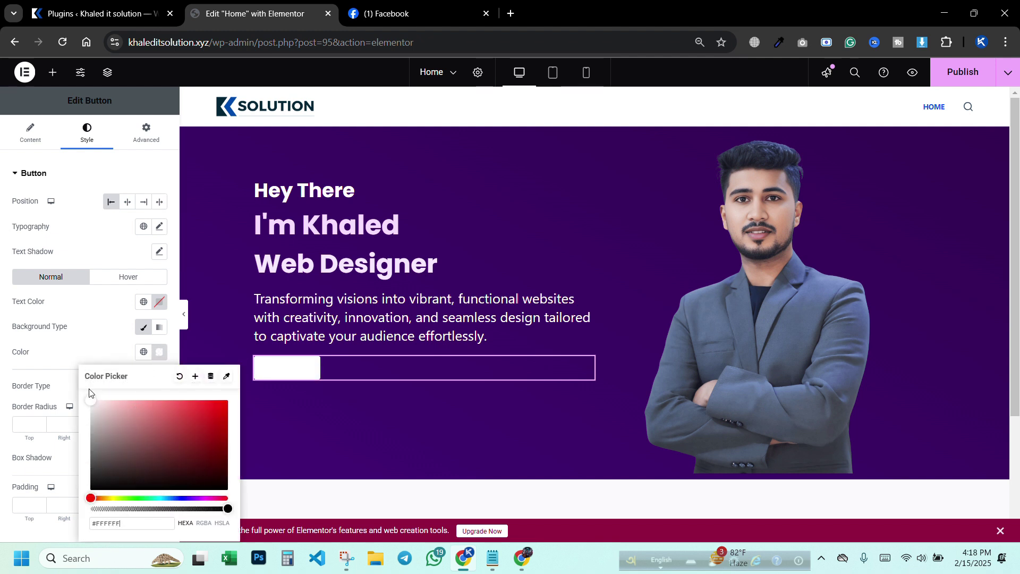
click(159, 301)
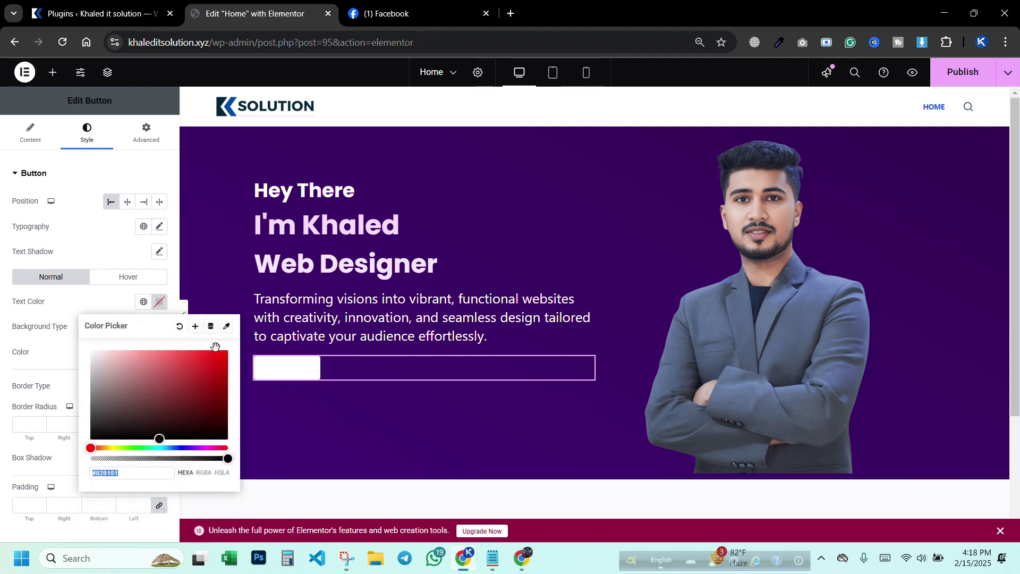
click(226, 326)
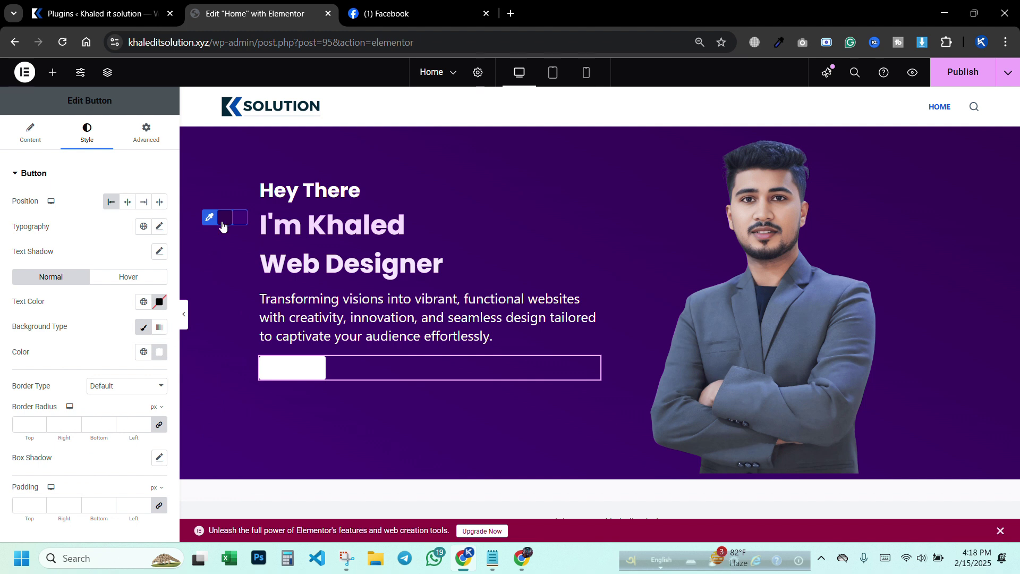
click(223, 224)
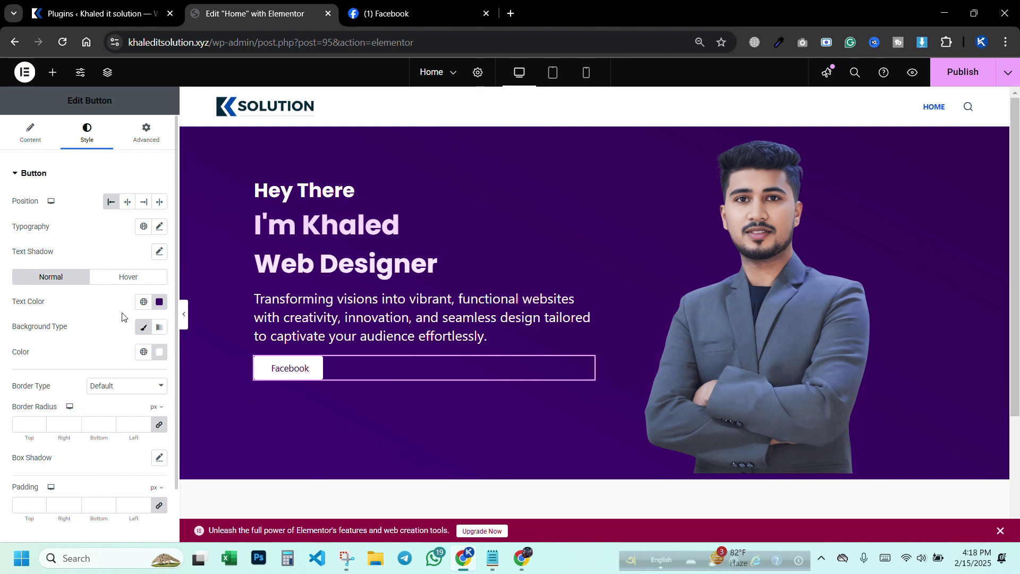
- Set the Facebook button's typography to weight 700 (Bold) and size 18 px
click(160, 226)
click(109, 344)
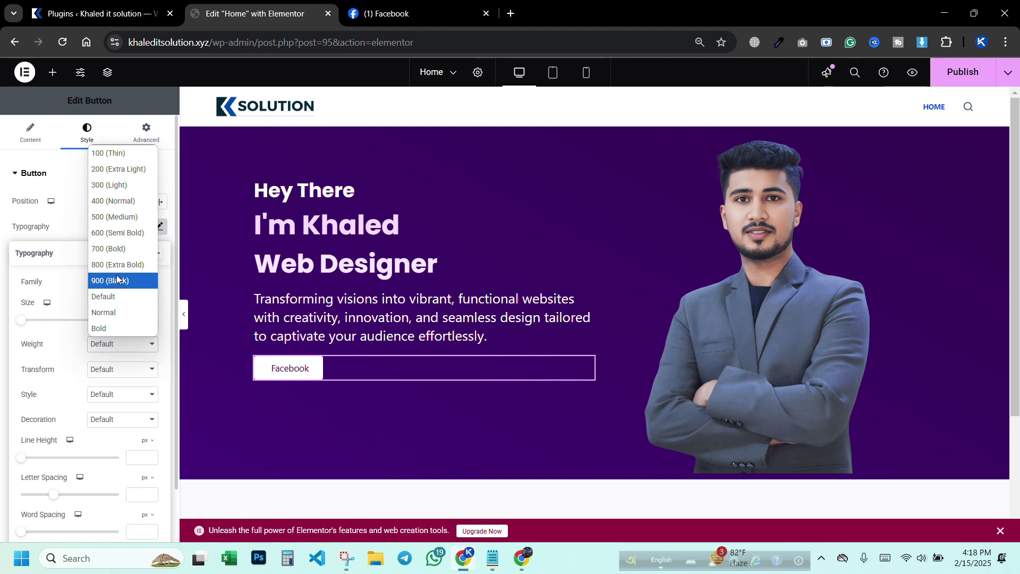
click(113, 248)
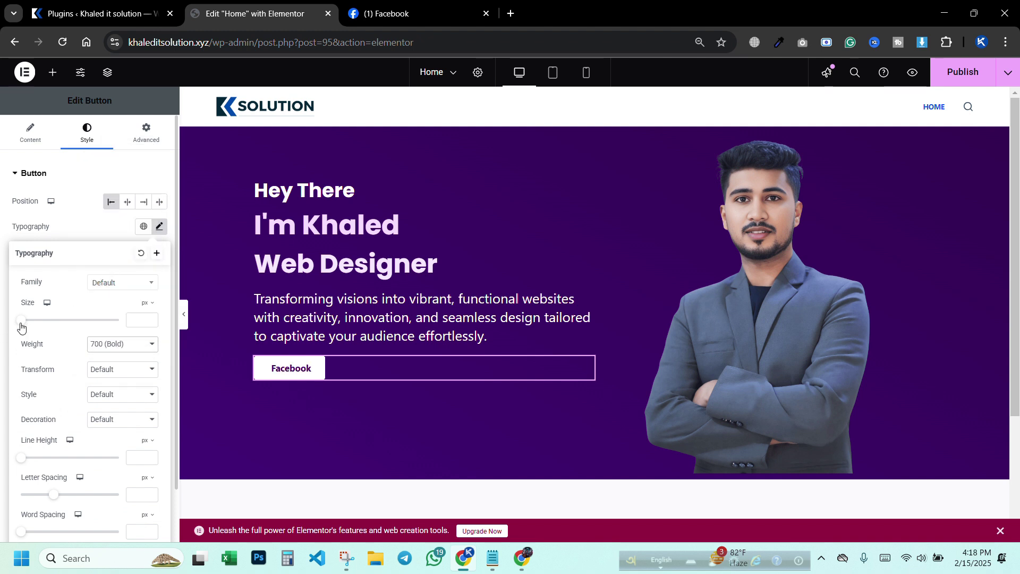
drag(21, 326, 30, 323)
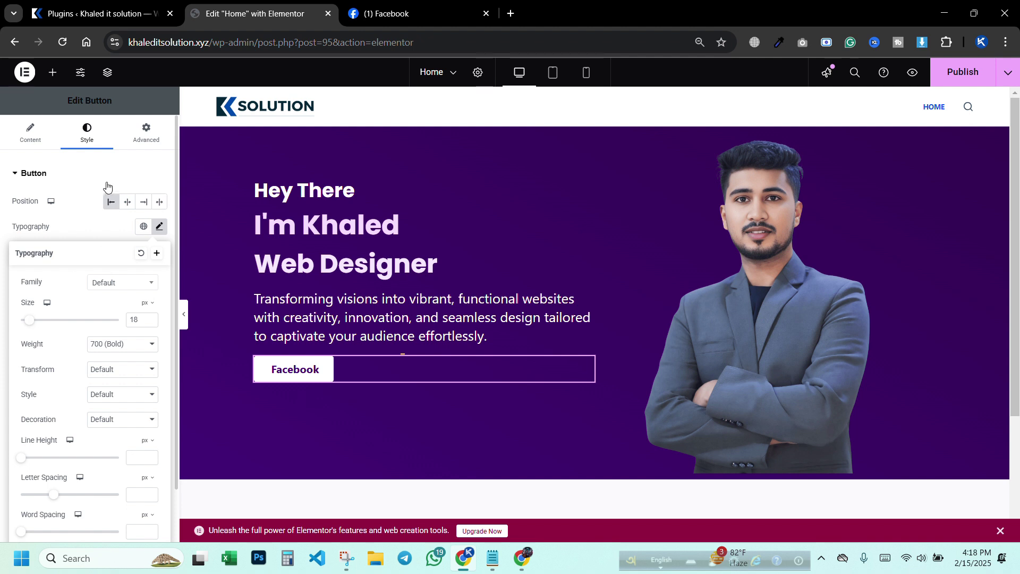
- Change the Facebook button's text to "Contact now"
click(87, 175)
click(30, 133)
double_click(110, 227)
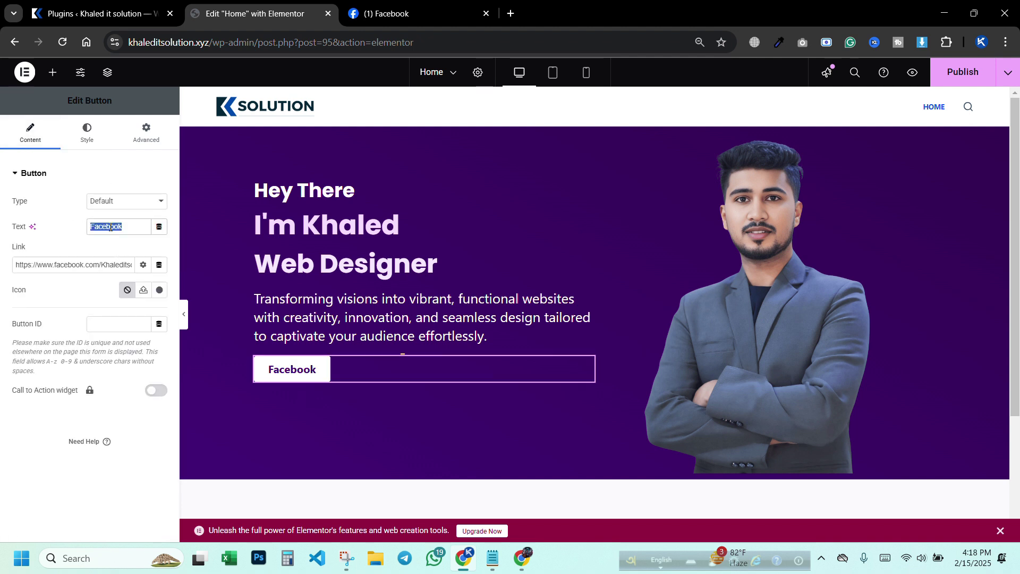
text(Conta)
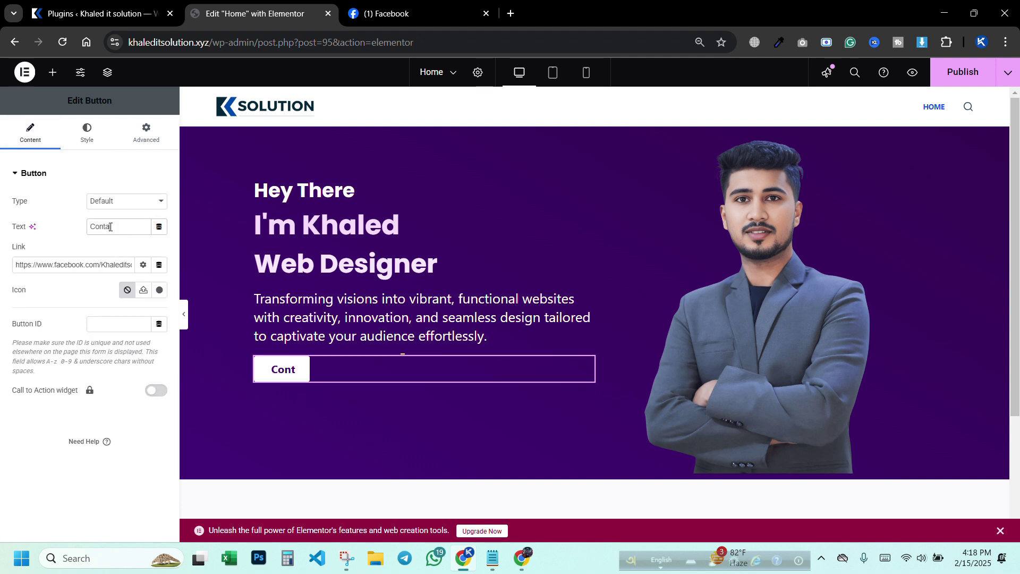
text(ct now)
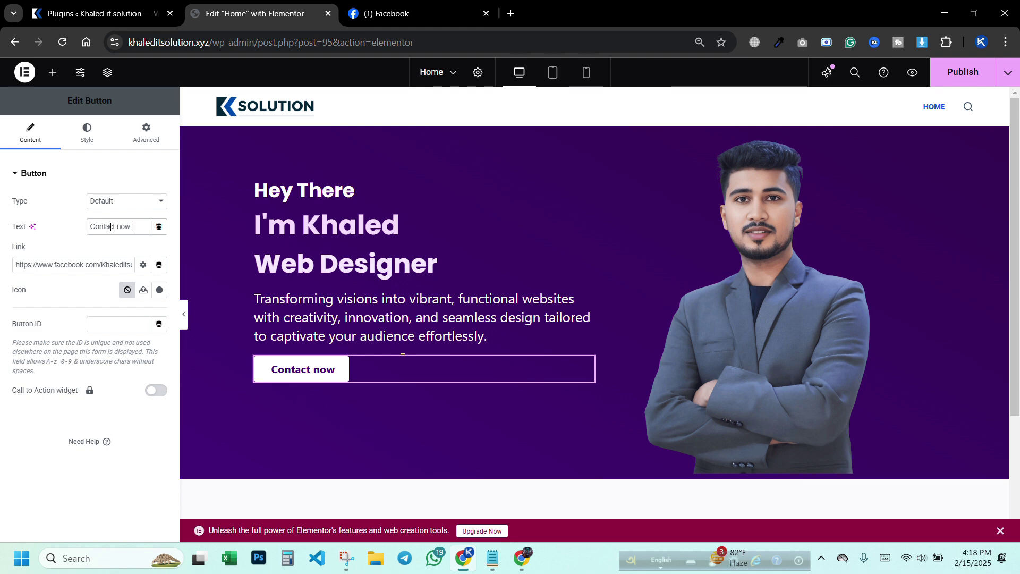
- Copy the button text "Contact now", search Google for it, and return to the Elementor editor
double_click(106, 227)
key(ctrl+c)
click(386, 13)
click(347, 42)
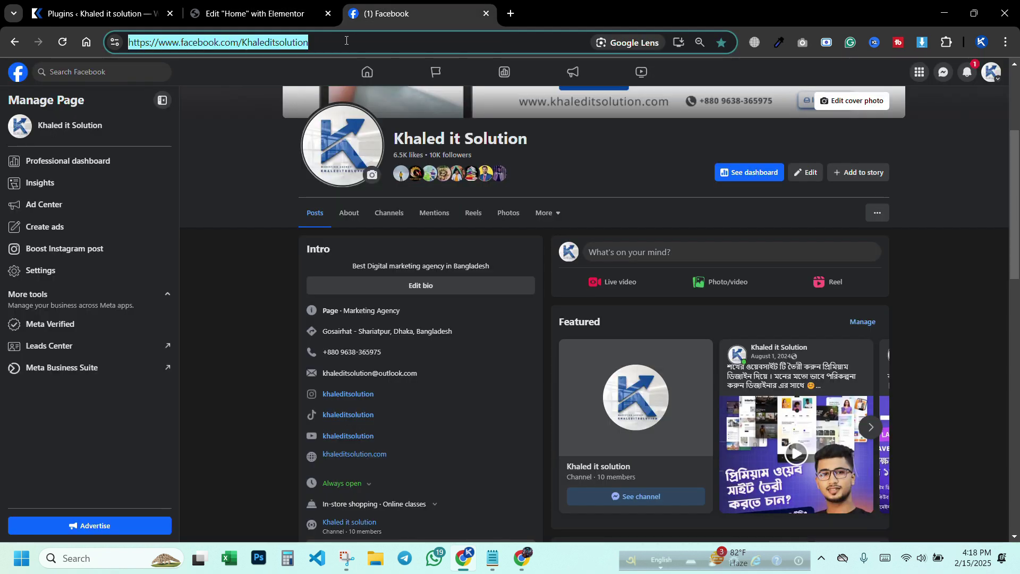
key(ctrl+v)
key(Return)
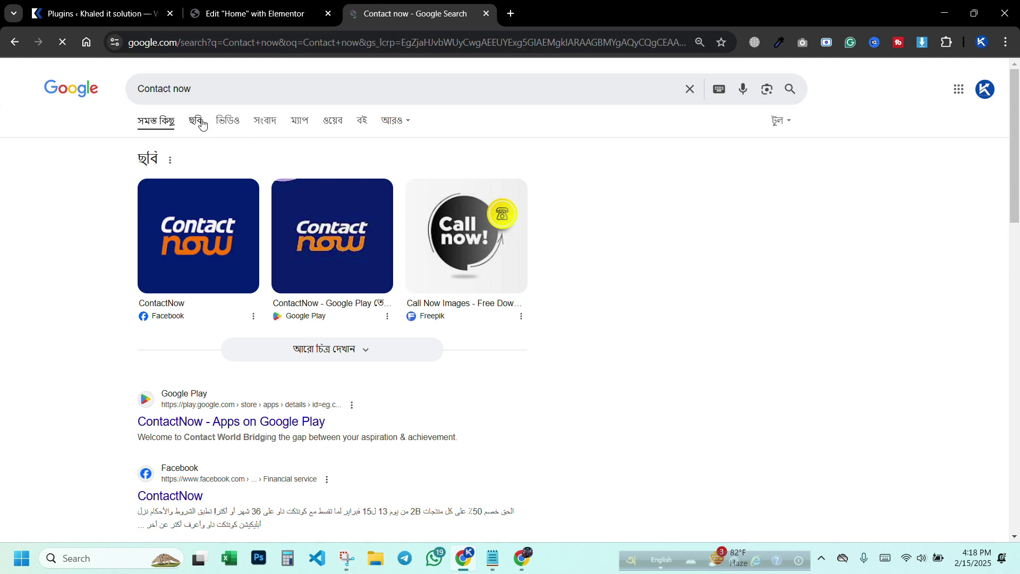
triple_click(219, 98)
click(250, 14)
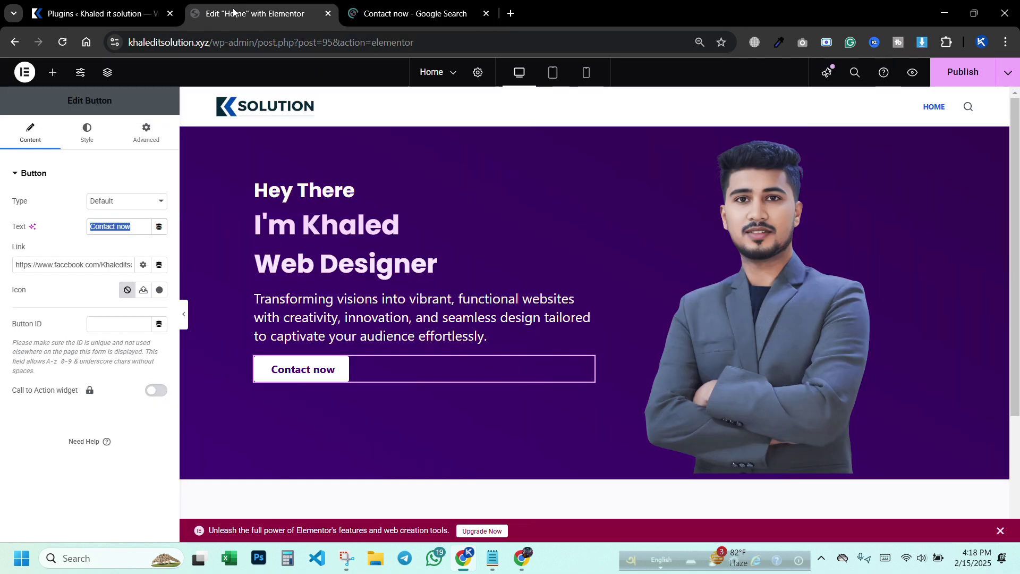
click(72, 242)
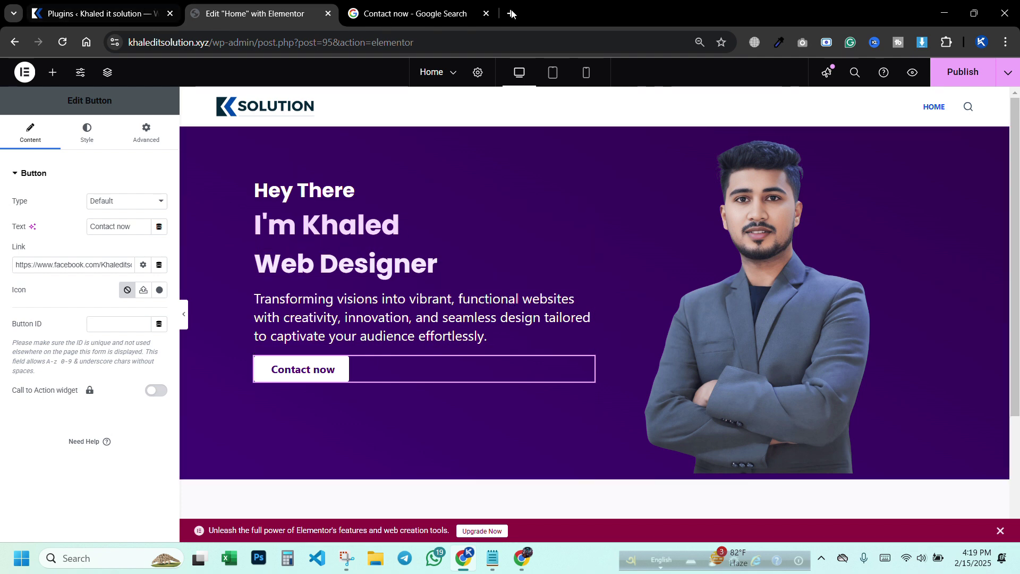
- Close the Google search results and open the Khaled it Solution Facebook page in a new tab placed before the Elementor tab
click(386, 3)
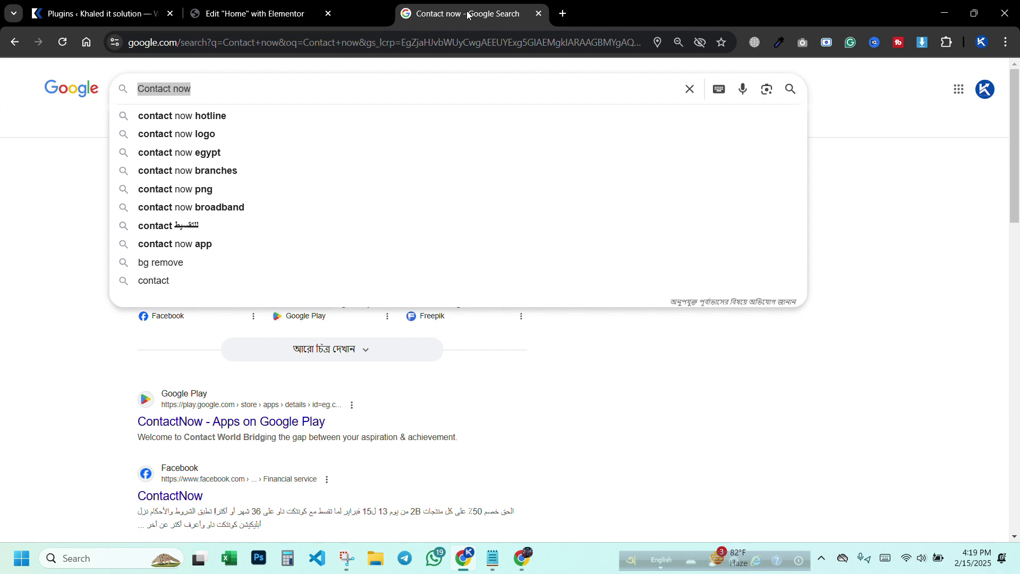
drag(381, 9, 312, 17)
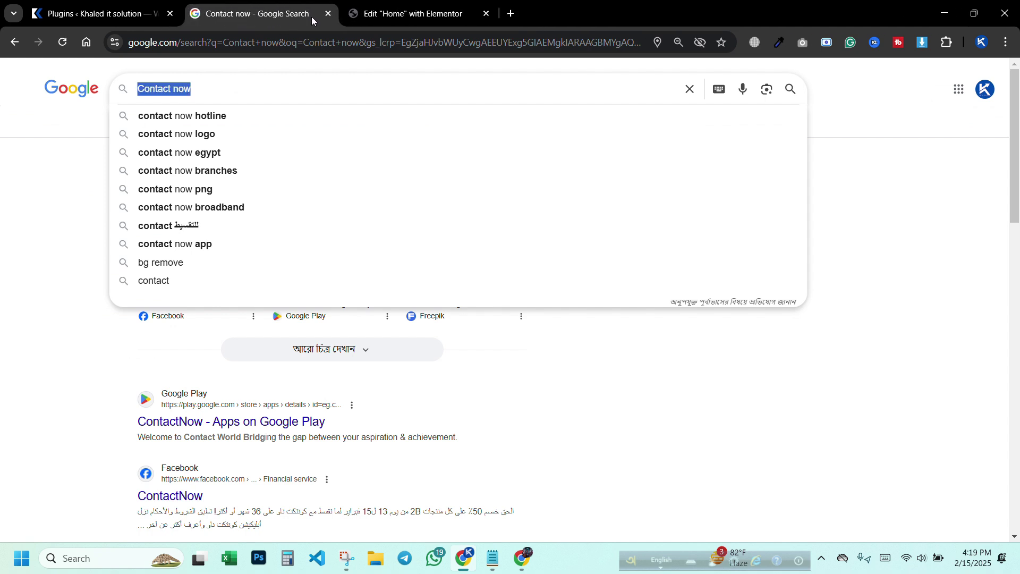
click(329, 14)
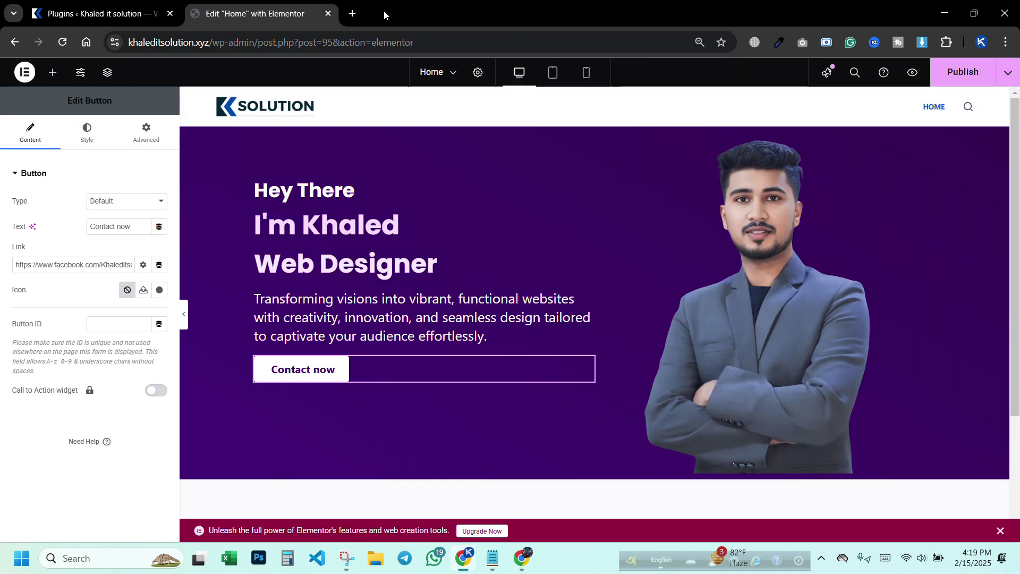
click(351, 14)
click(224, 67)
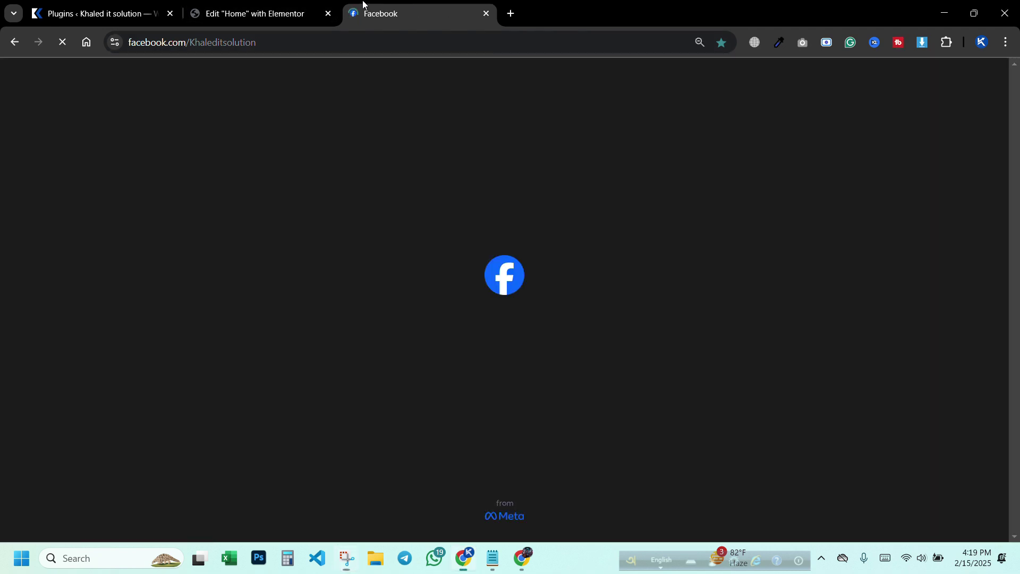
drag(355, 9, 246, 2)
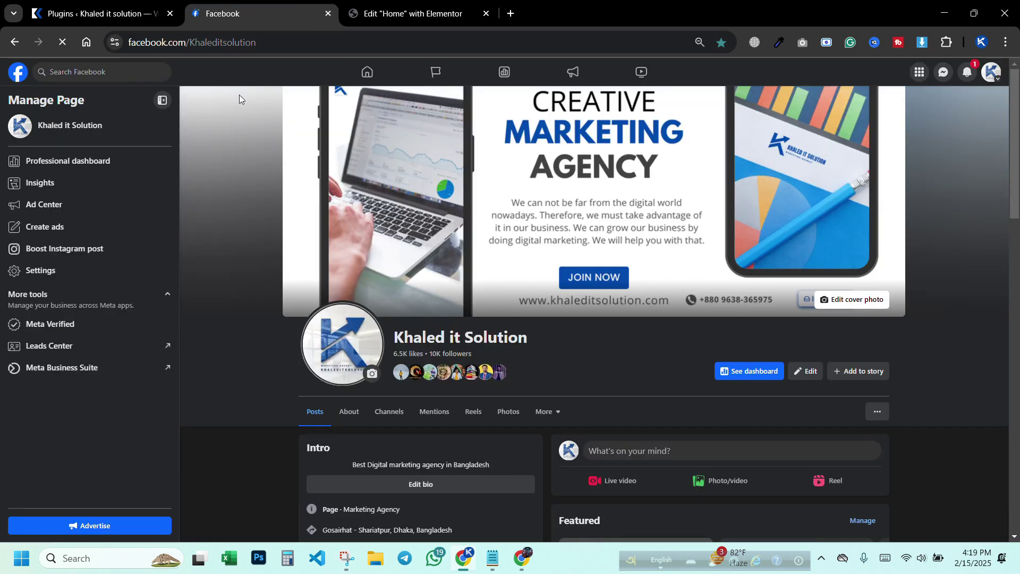
- Examine the posts in the Web Designer Community Facebook group, and switch back to the Elementor editor
scroll(176, 257, down, 4)
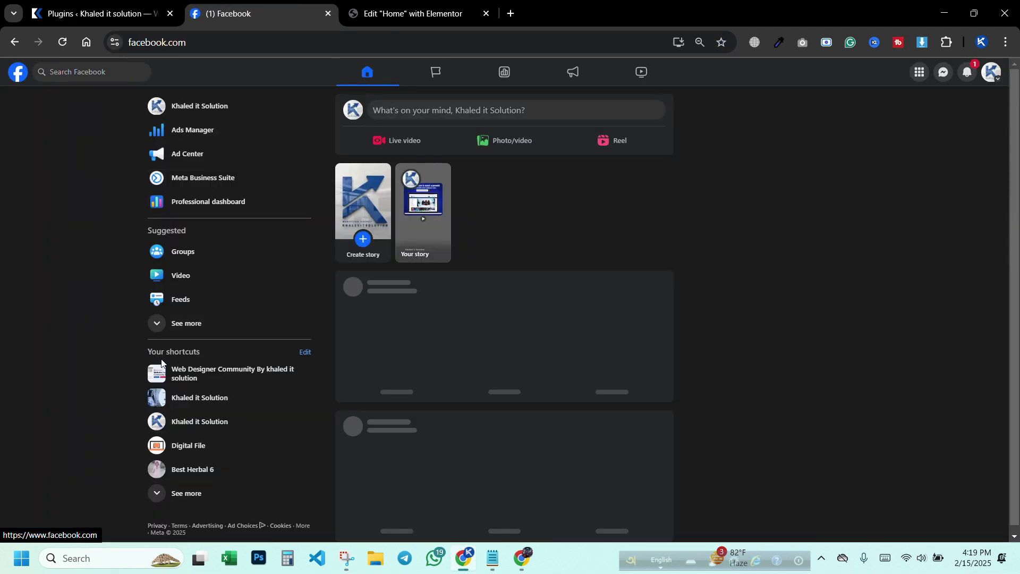
click(193, 378)
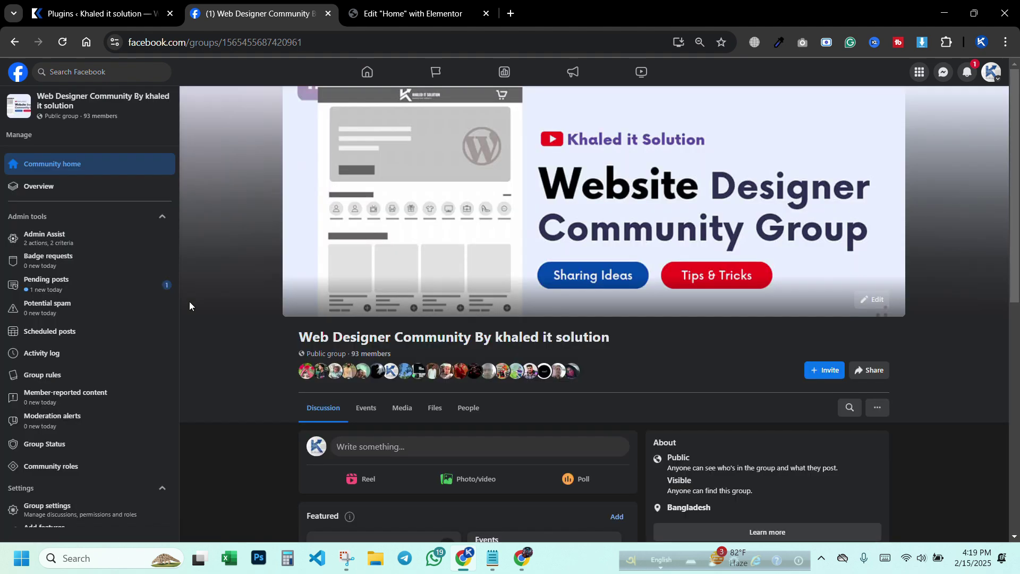
scroll(189, 301, down, 3)
scroll(355, 238, up, 3)
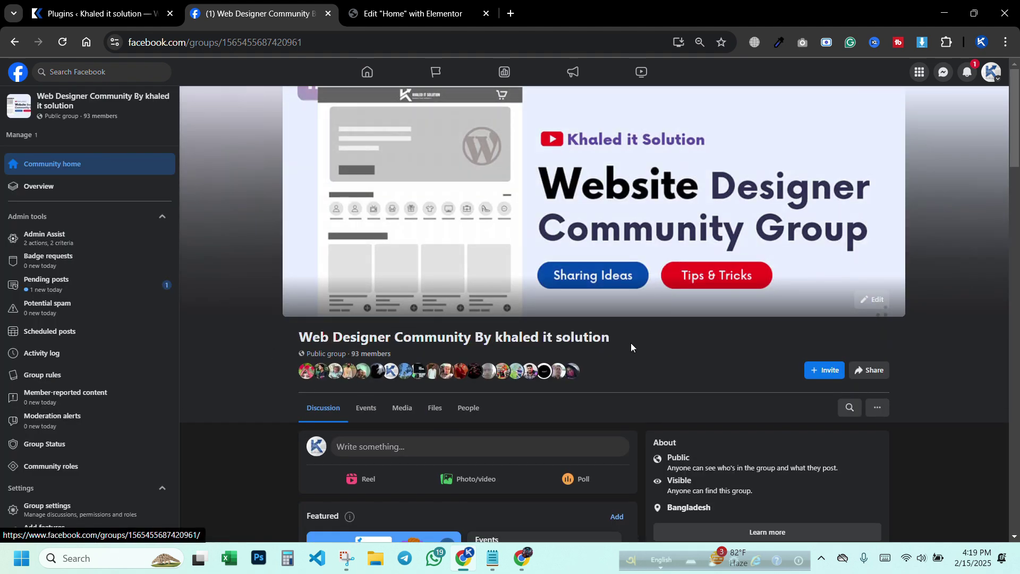
scroll(518, 320, down, 20)
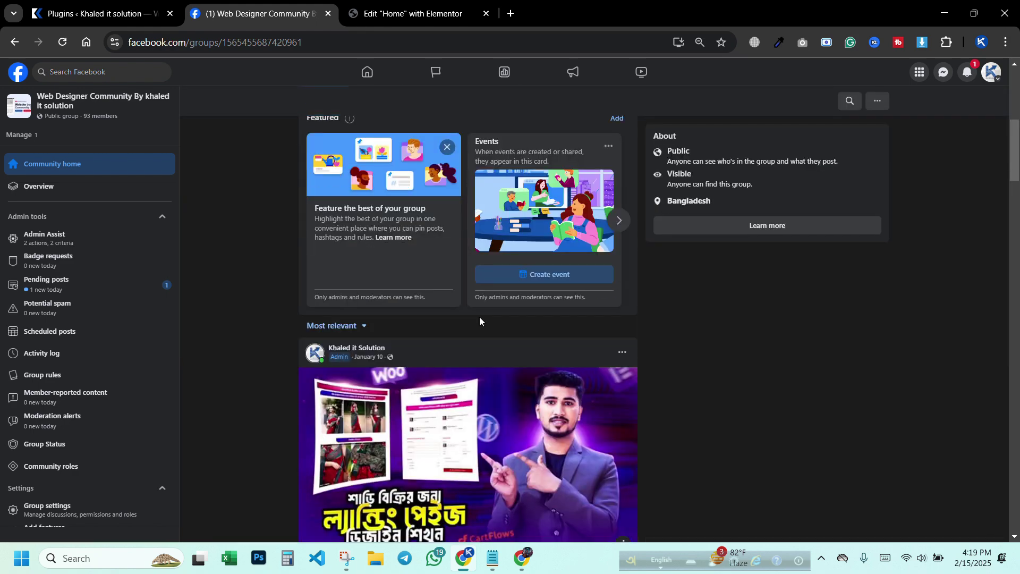
scroll(486, 334, down, 10)
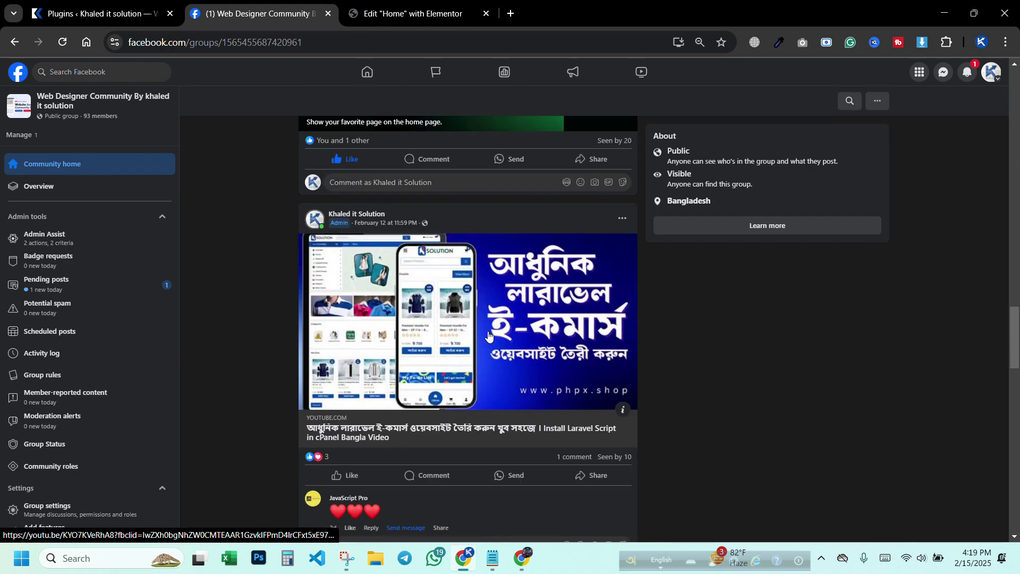
scroll(504, 333, down, 5)
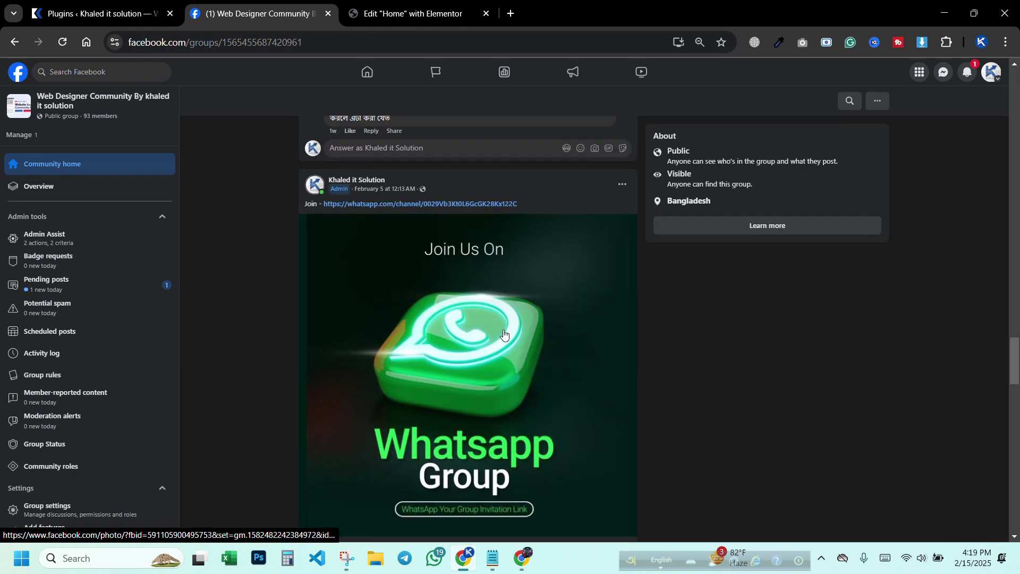
click(367, 72)
click(367, 13)
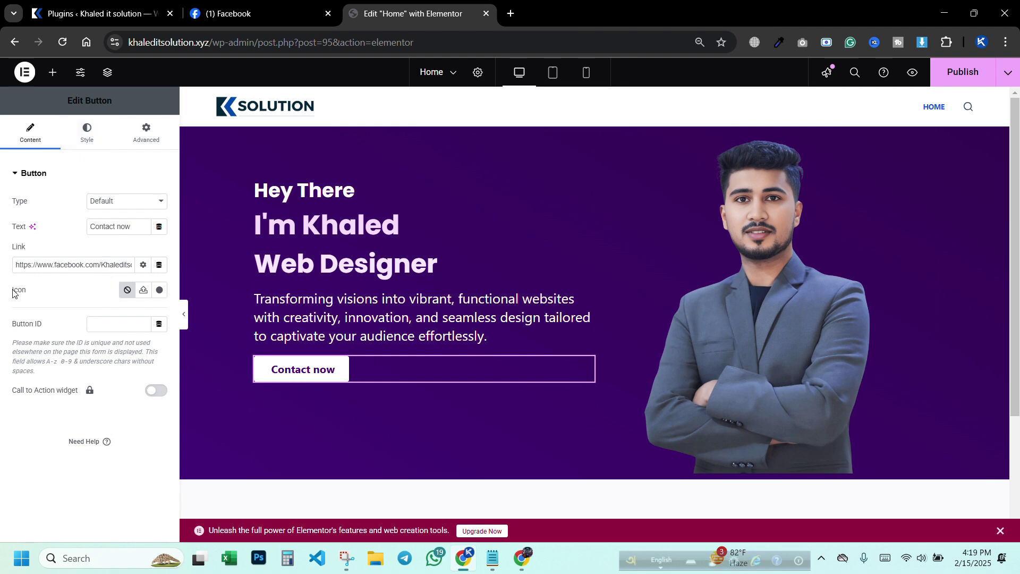
- Find "face" in the icon library and insert the plain Facebook "f" icon into the Contact now button
click(160, 289)
click(448, 122)
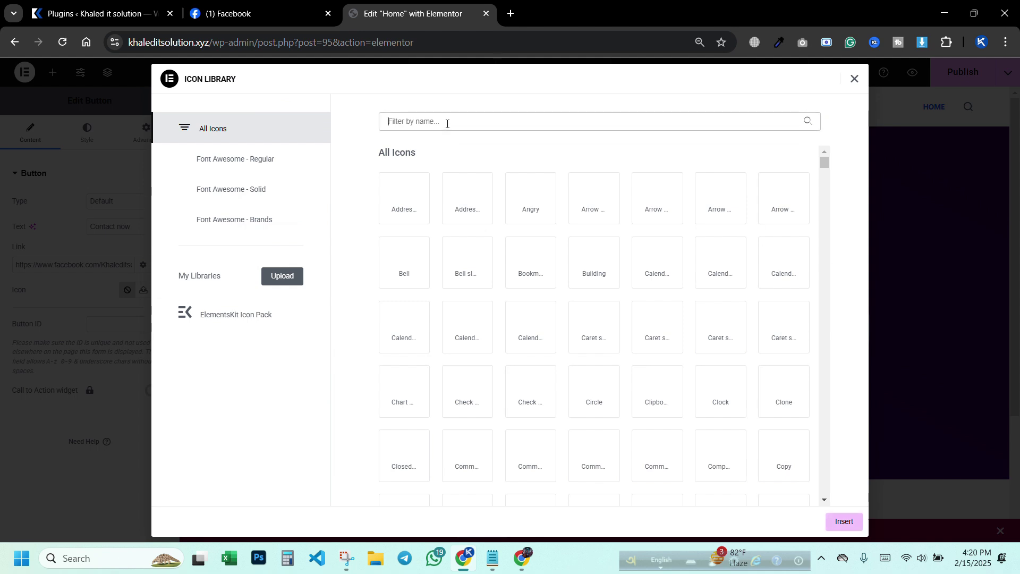
text(face)
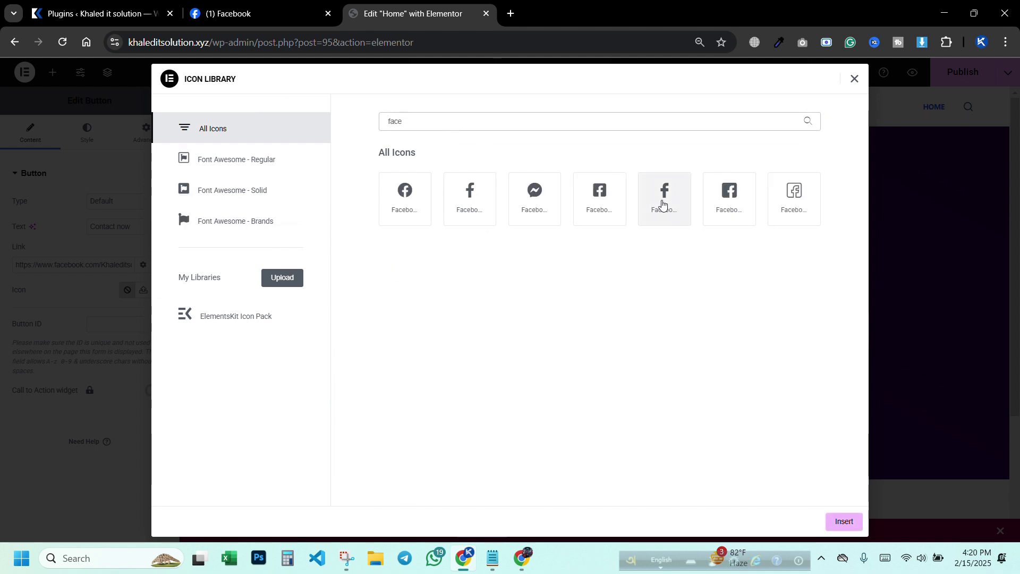
click(658, 206)
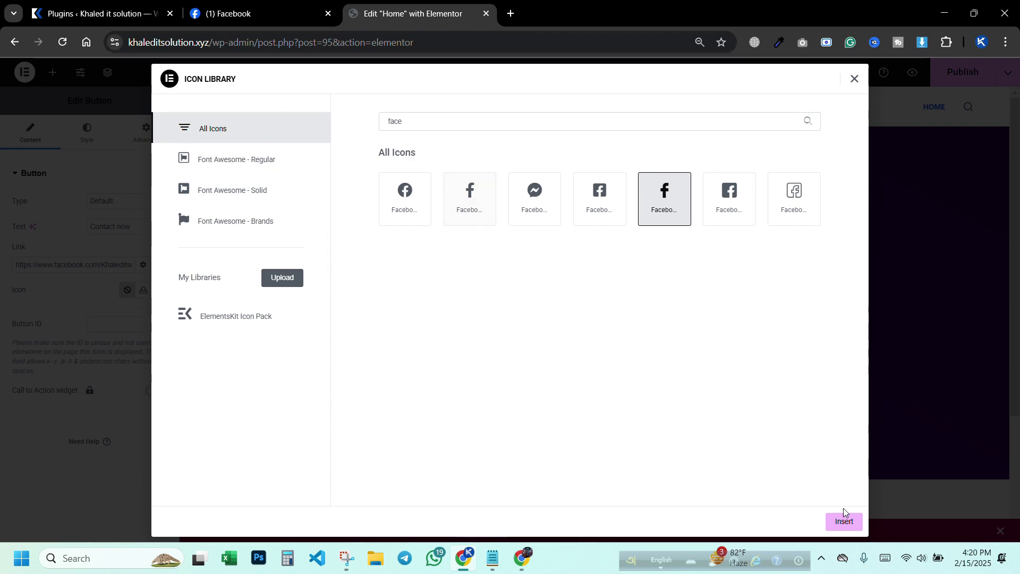
click(848, 522)
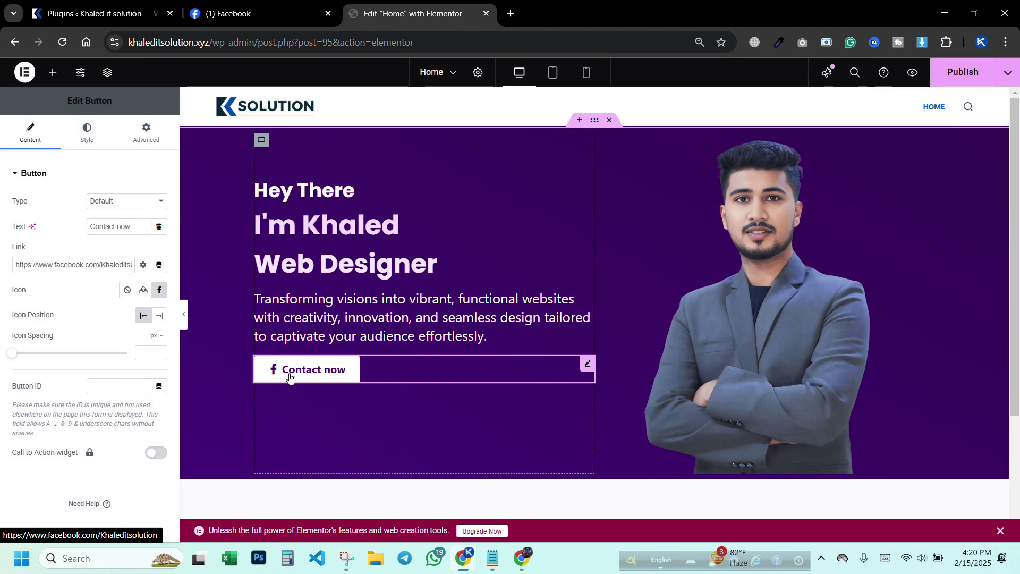
- Set the Contact now button's icon to the Facebook Messenger icon and its icon spacing to 12 px
click(160, 290)
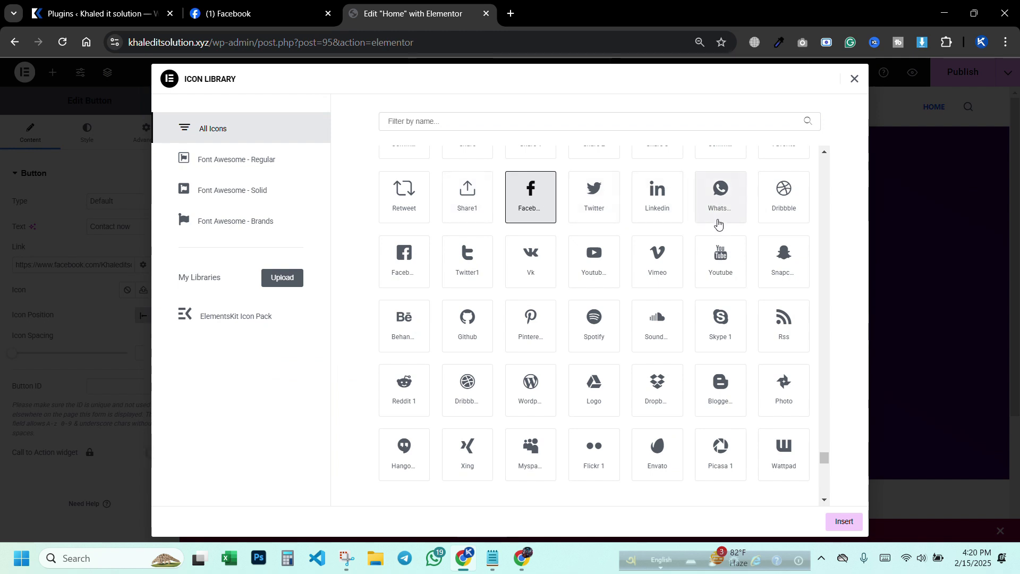
click(469, 117)
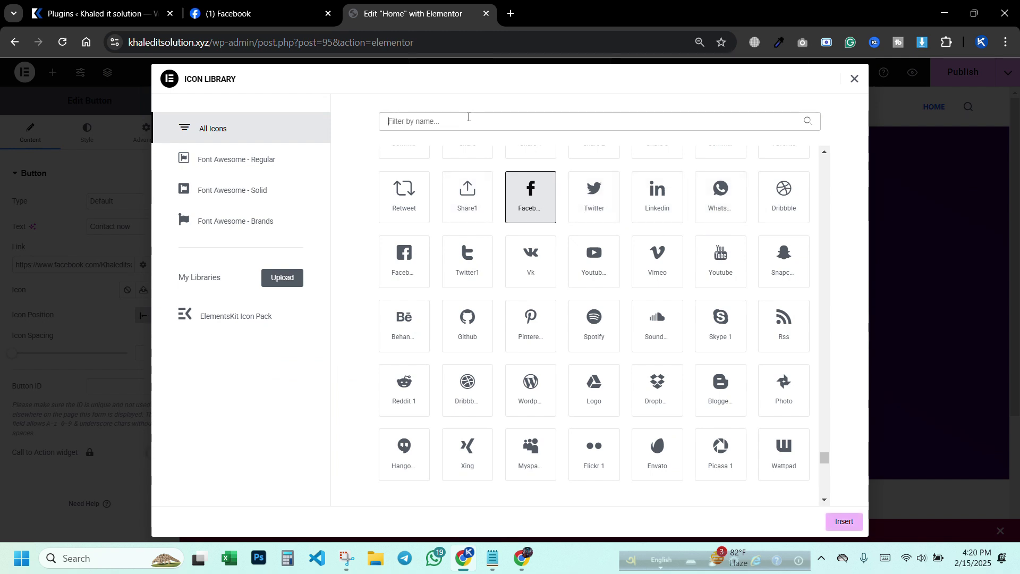
text(face)
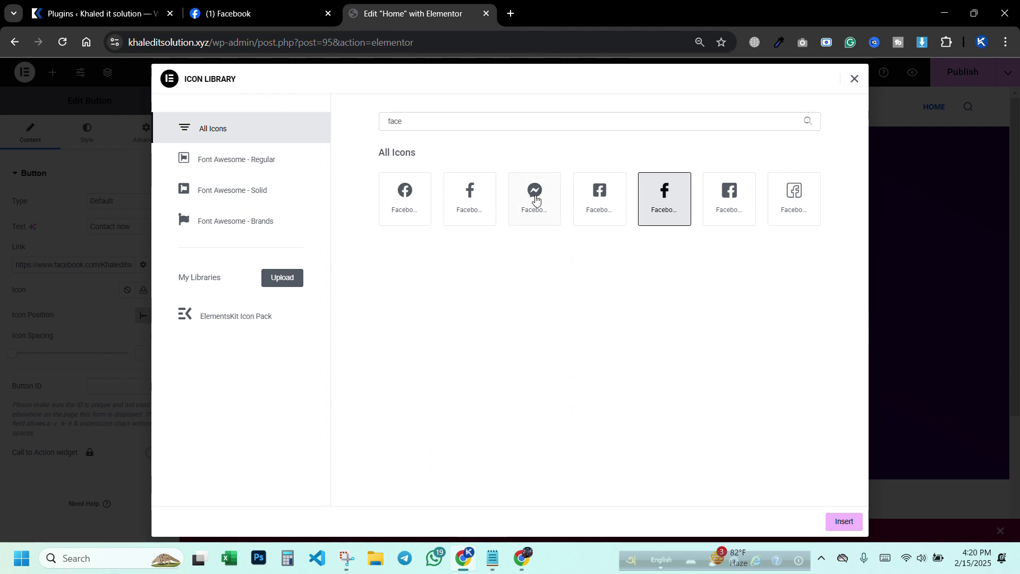
click(533, 198)
click(844, 522)
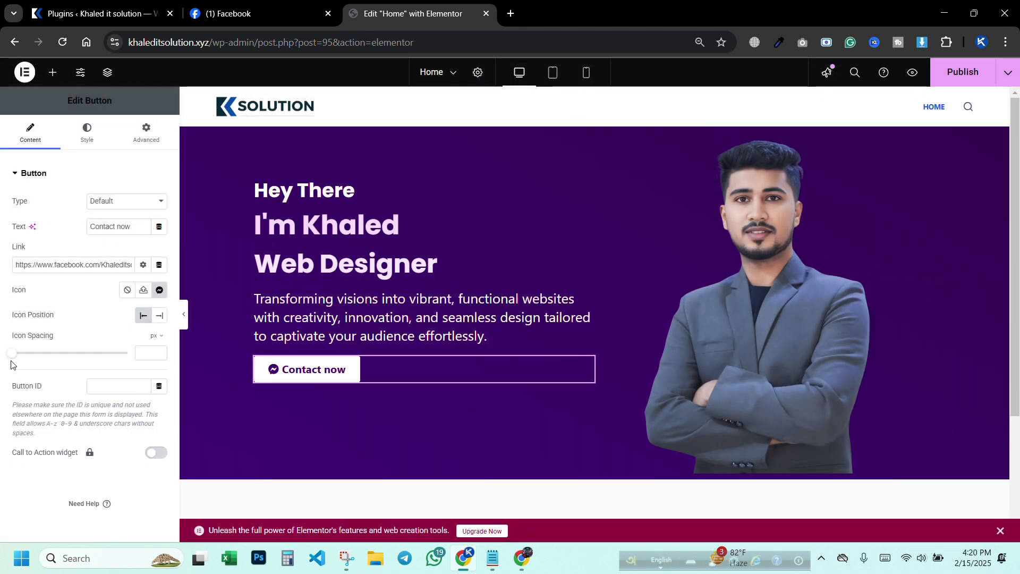
drag(18, 359, 41, 361)
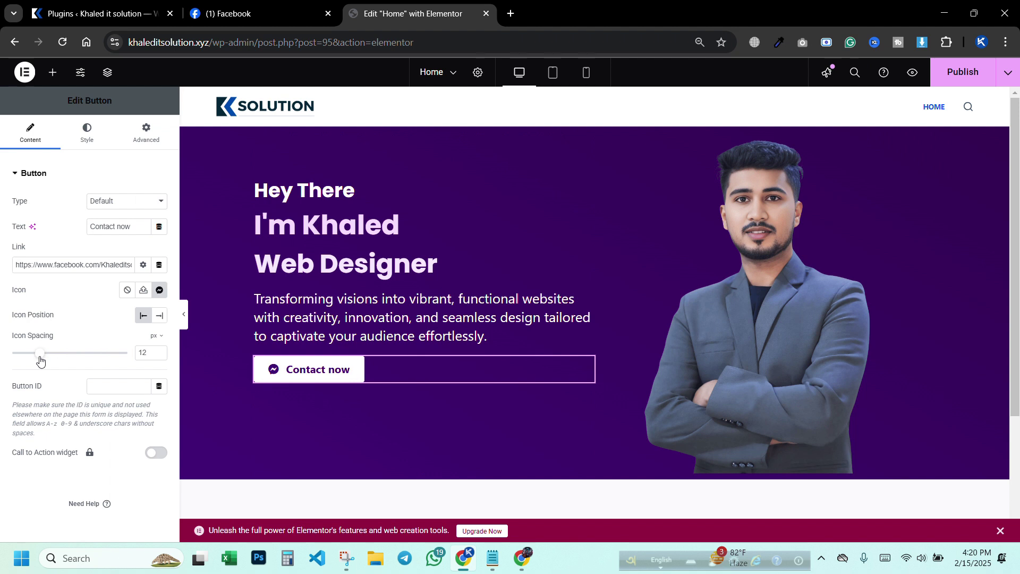
- Switch the button's background type to gradient, with the first color sampled from the dark purple hero background
click(86, 137)
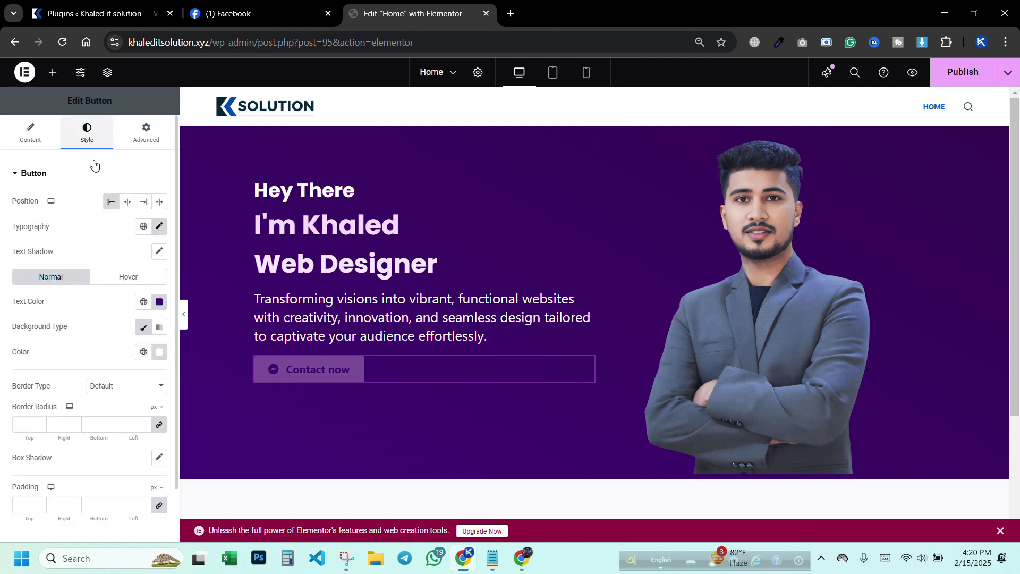
click(159, 328)
click(159, 412)
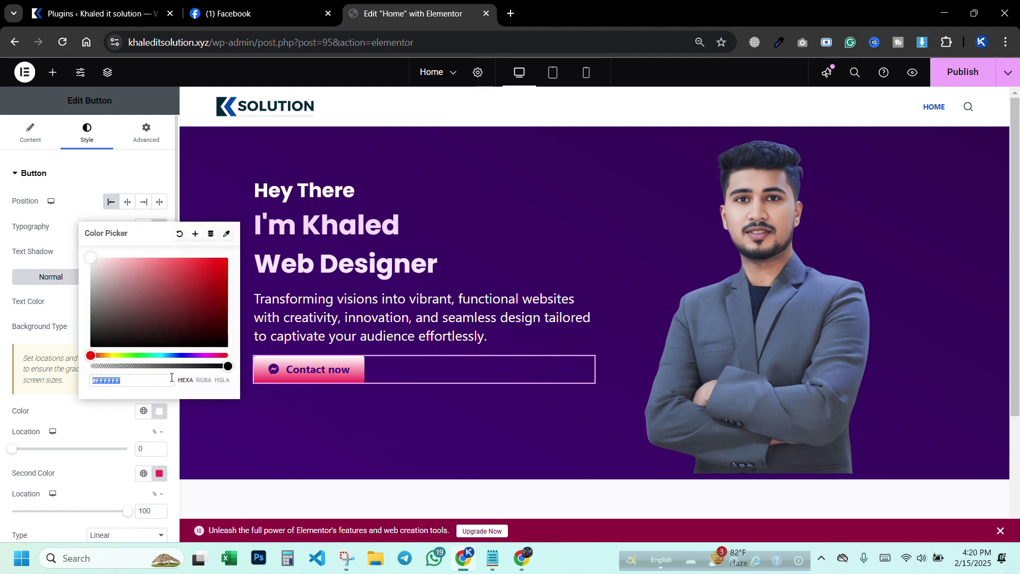
click(227, 233)
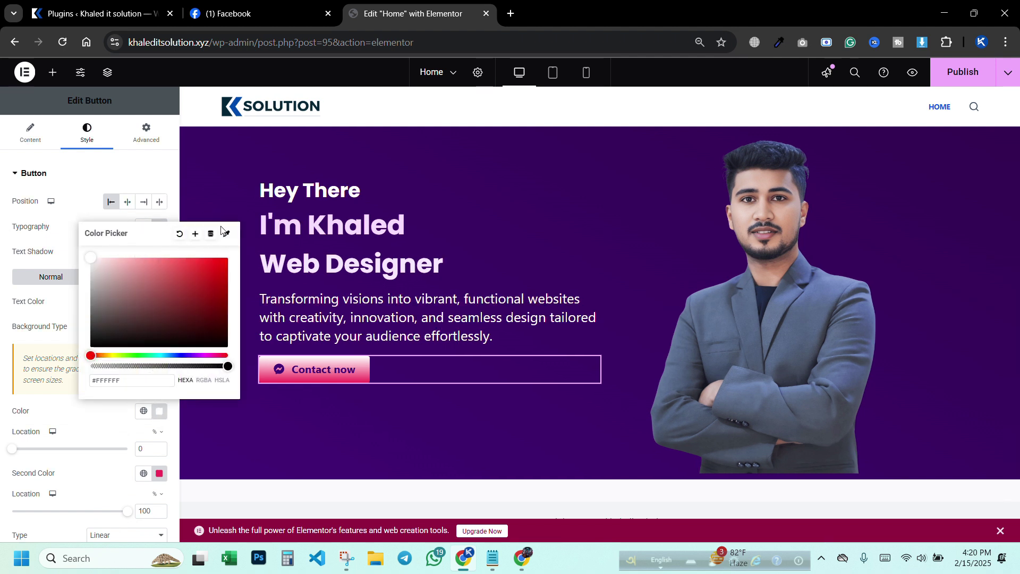
click(232, 175)
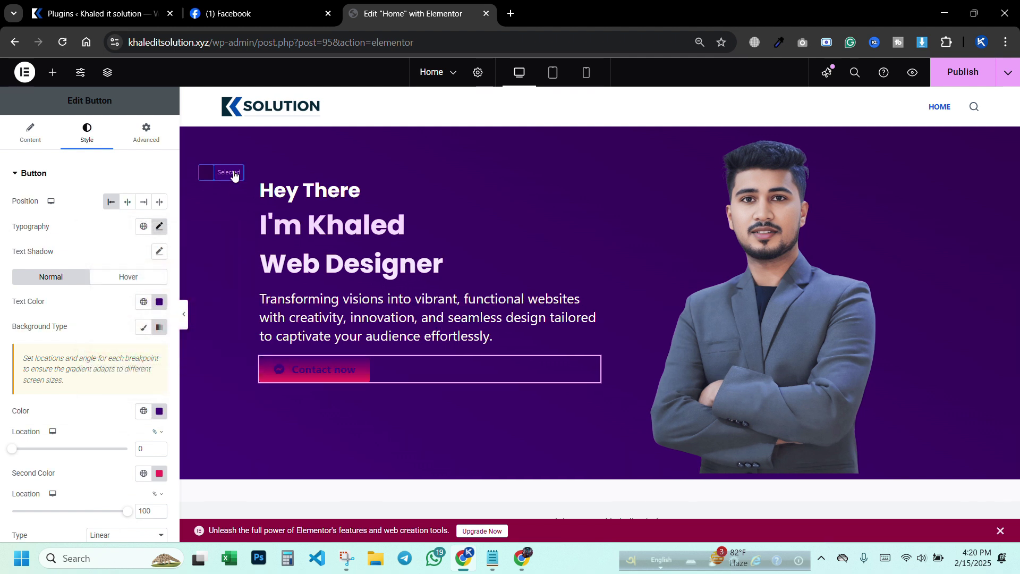
- Set the button gradient's second color to #FFFFFF and its location to 92%, keeping the first color's location at 0%
click(160, 473)
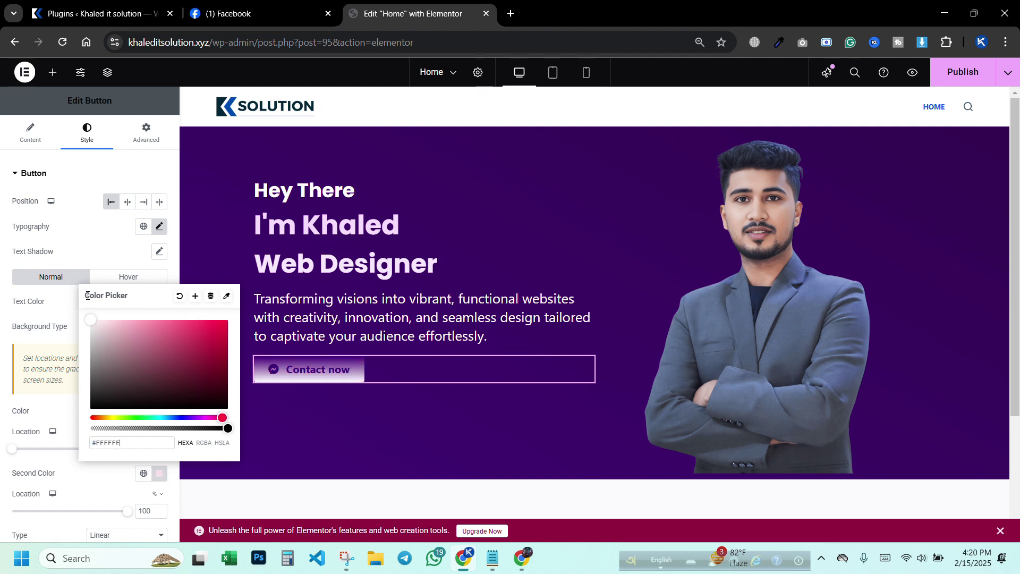
mouse_move(127, 510)
mouse_down()
mouse_move(21, 509)
mouse_move(118, 511)
mouse_up()
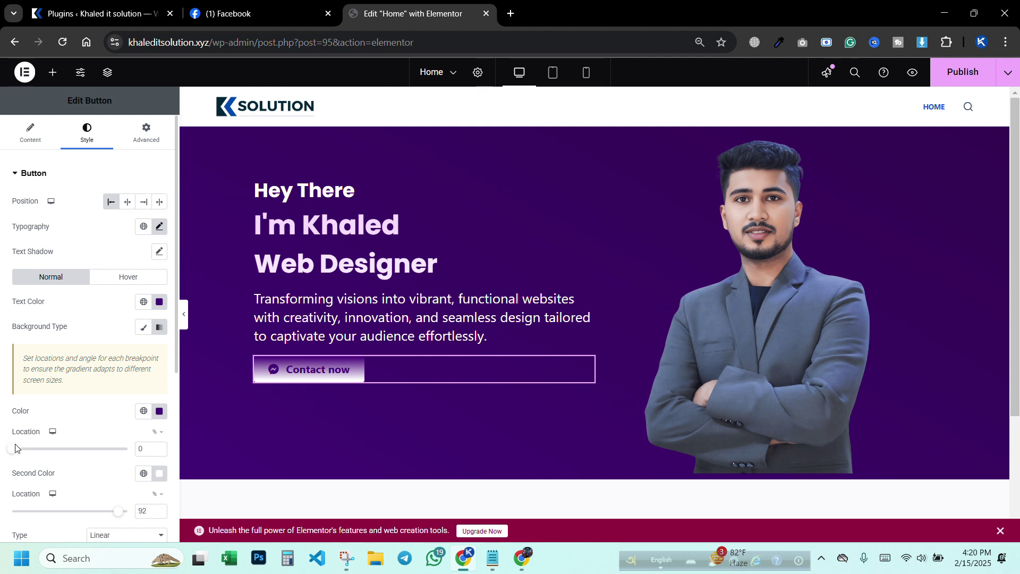
mouse_move(13, 451)
mouse_down()
mouse_move(114, 455)
mouse_move(1, 452)
mouse_up()
- Set the button gradient's first color to the light purple #E6BBFF
click(160, 411)
mouse_move(194, 355)
mouse_down()
mouse_move(180, 356)
mouse_move(209, 356)
mouse_move(163, 355)
mouse_move(212, 356)
mouse_move(197, 357)
mouse_up()
drag(189, 289, 128, 254)
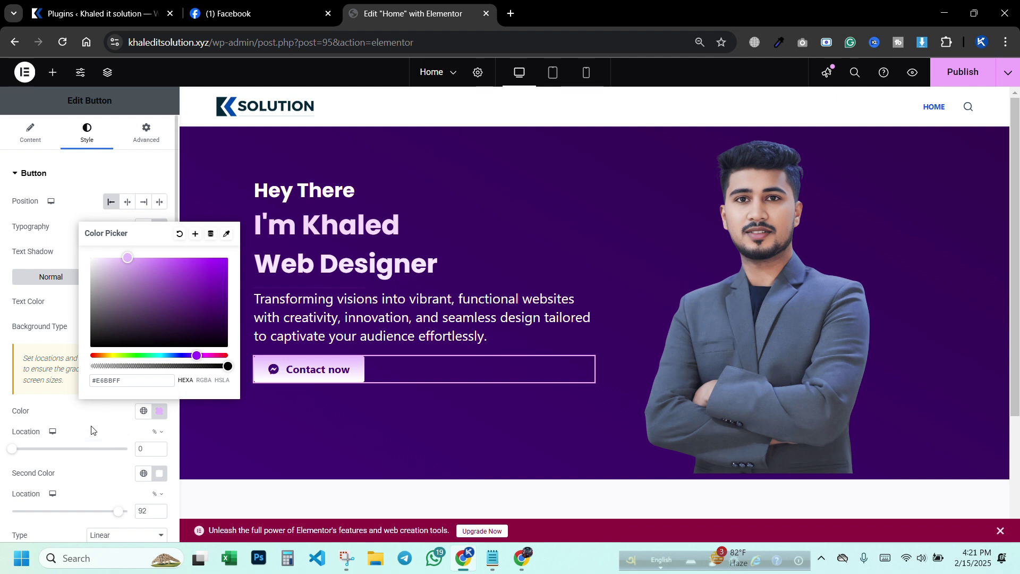
- Set the button gradient's second color location to 100% and try adjusting the gradient's angle
click(118, 527)
mouse_move(119, 514)
mouse_down()
mouse_move(62, 514)
mouse_move(130, 512)
mouse_up()
scroll(74, 433, down, 3)
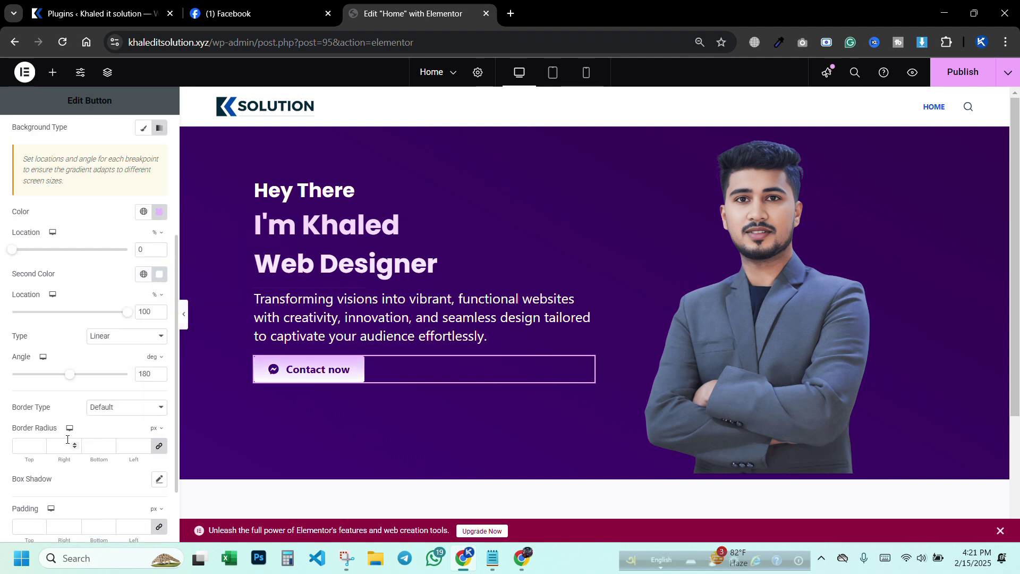
mouse_move(76, 378)
mouse_down()
mouse_move(93, 377)
mouse_move(63, 379)
mouse_move(72, 377)
mouse_up()
scroll(75, 375, up, 3)
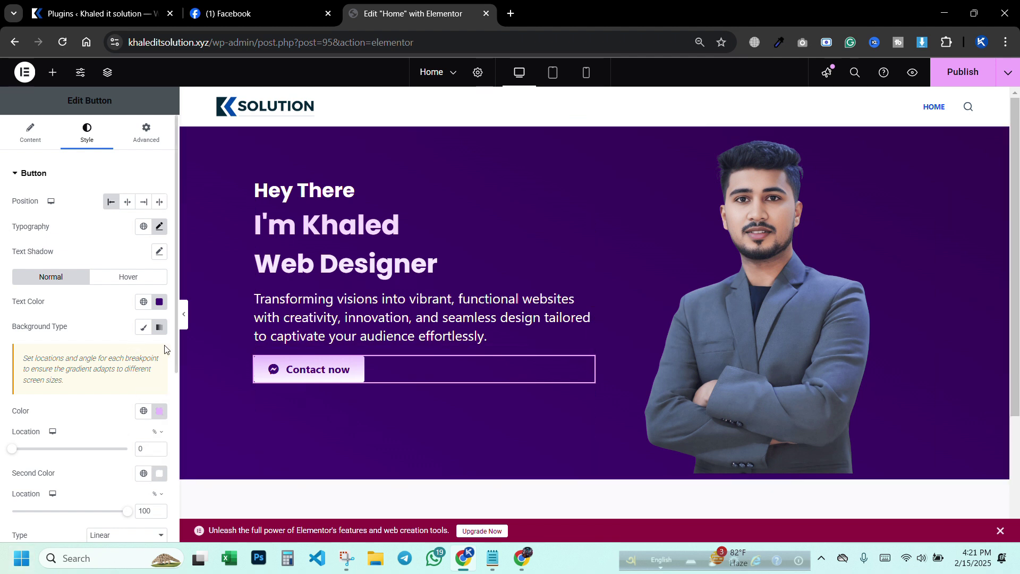
- Switch the button's background type to classic and set its color to #FFFFFF
click(143, 327)
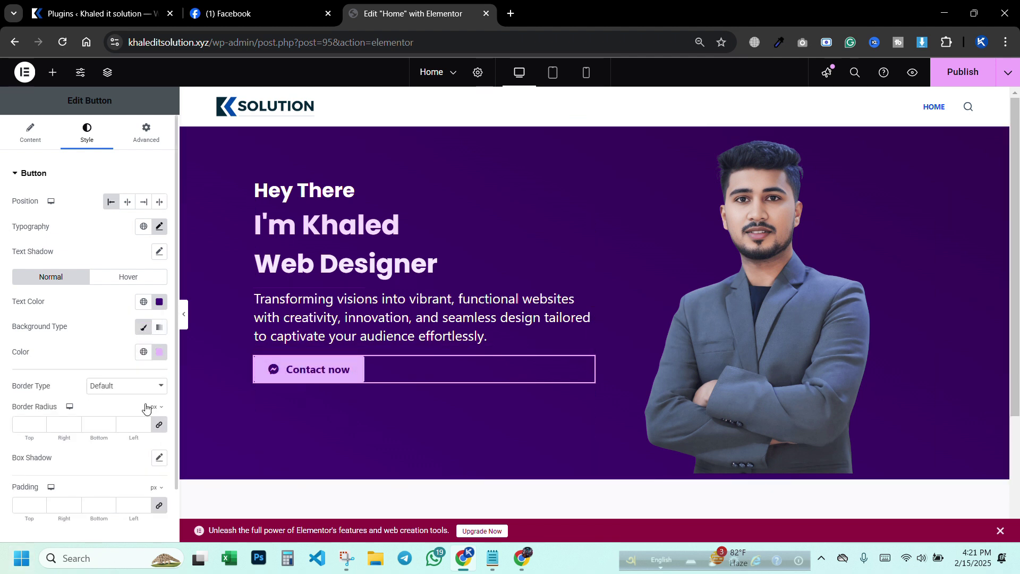
click(158, 351)
drag(127, 402, 68, 381)
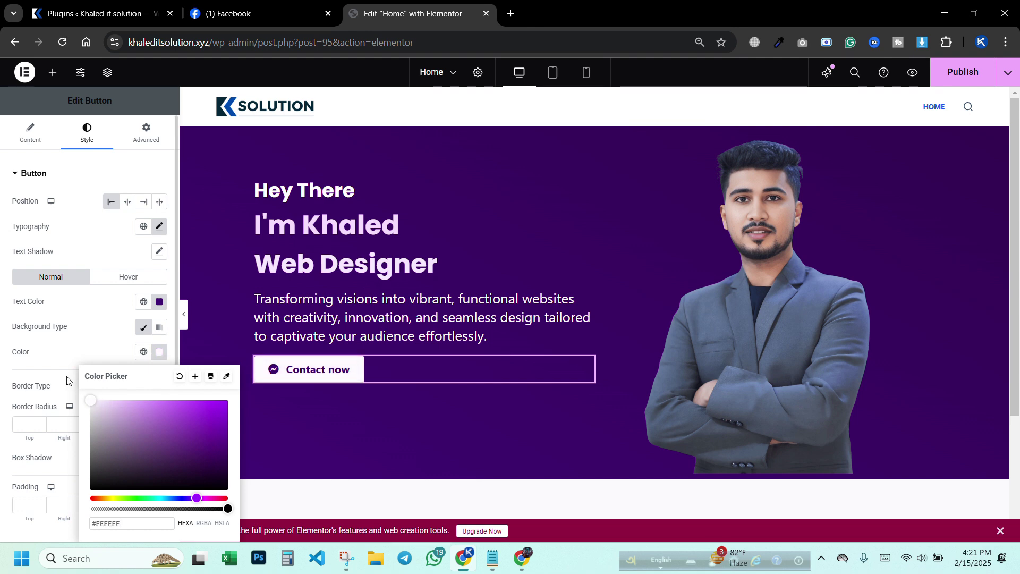
click(71, 365)
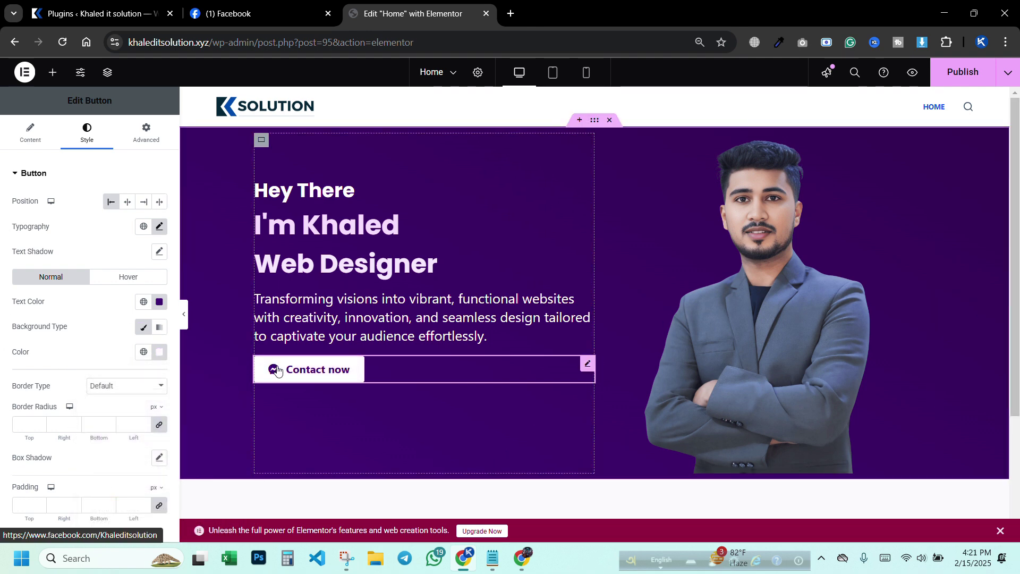
- Set the Contact now button's border radius to 5 px on all corners
key(ctrl+plus)
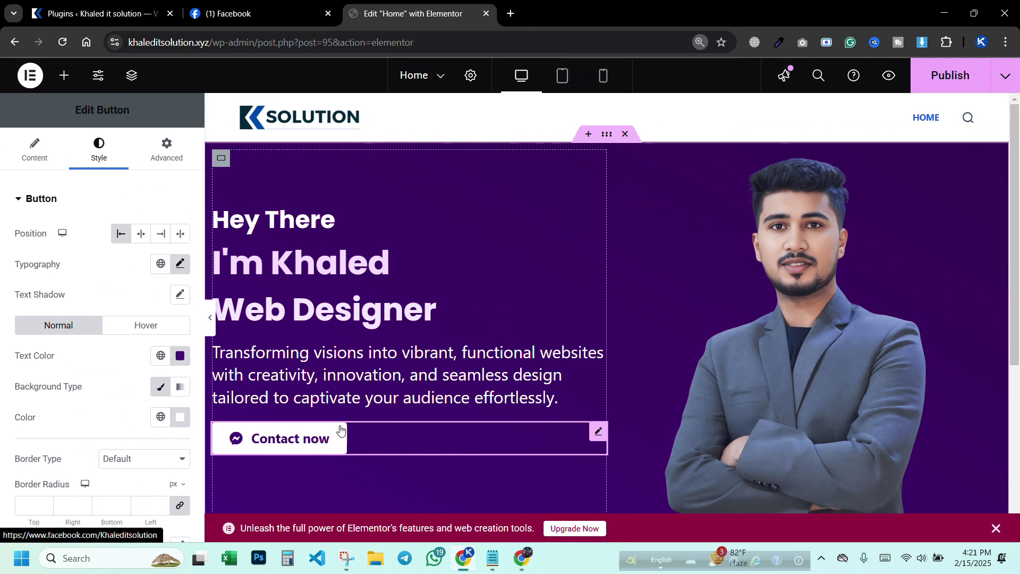
key(ctrl+minus)
key(ctrl+minus)
key(ctrl+minus)
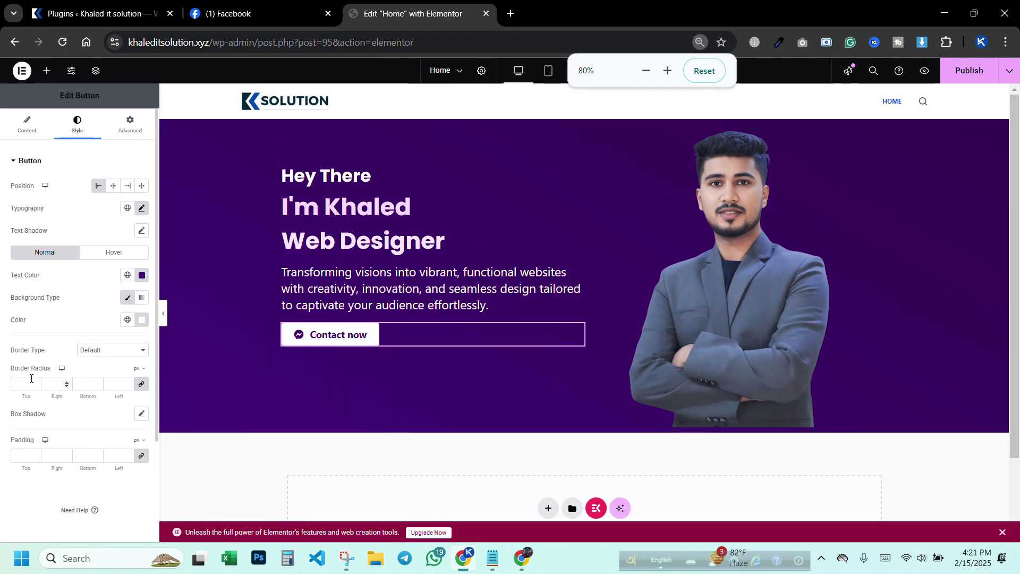
key(ctrl+plus)
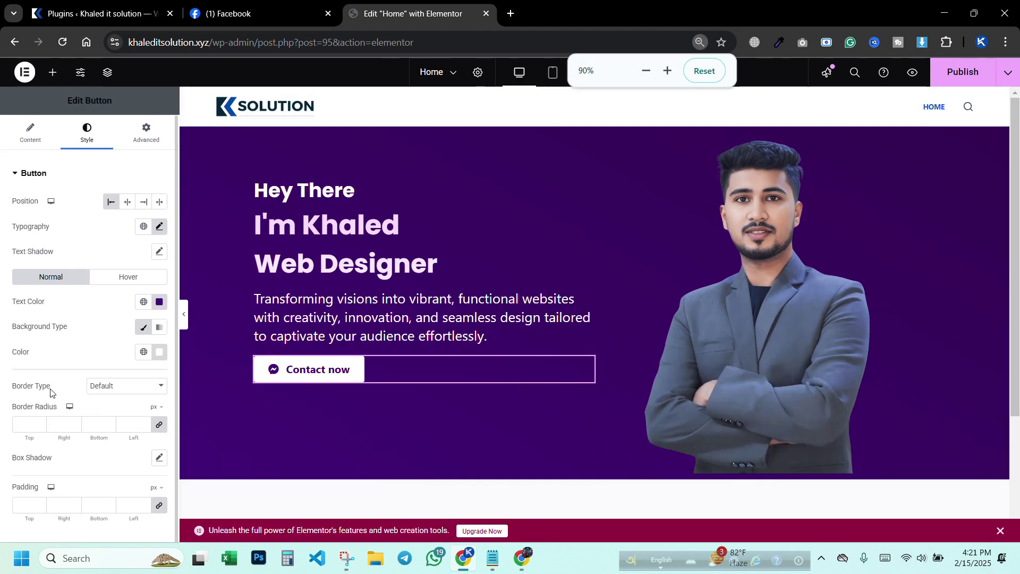
click(40, 423)
drag(39, 424, 40, 429)
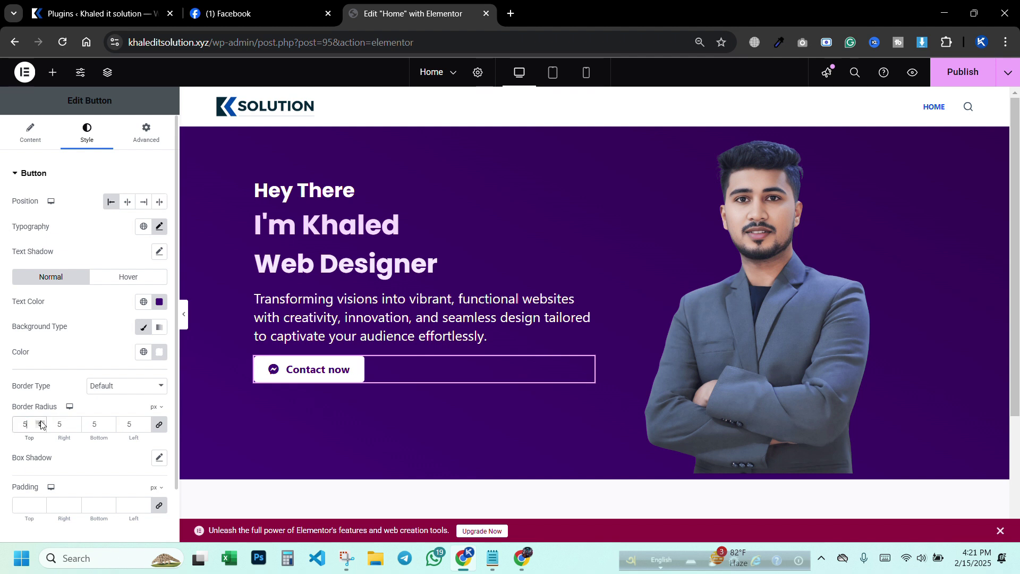
- Unlink the button's padding values and set them to 12 px for top and bottom and 20 px for right and left
scroll(80, 419, down, 1)
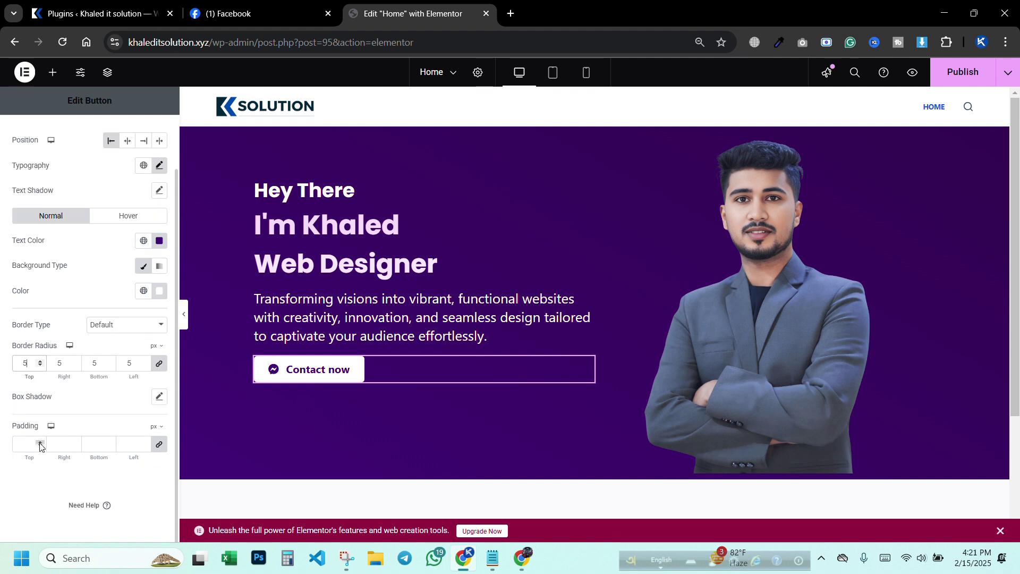
drag(40, 445, 40, 445)
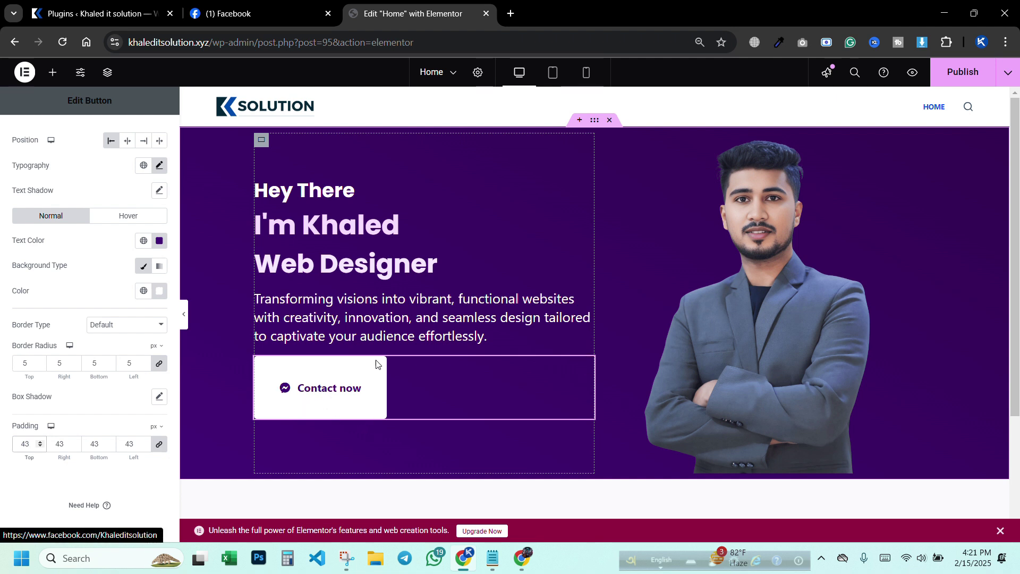
click(312, 393)
scroll(96, 481, down, 2)
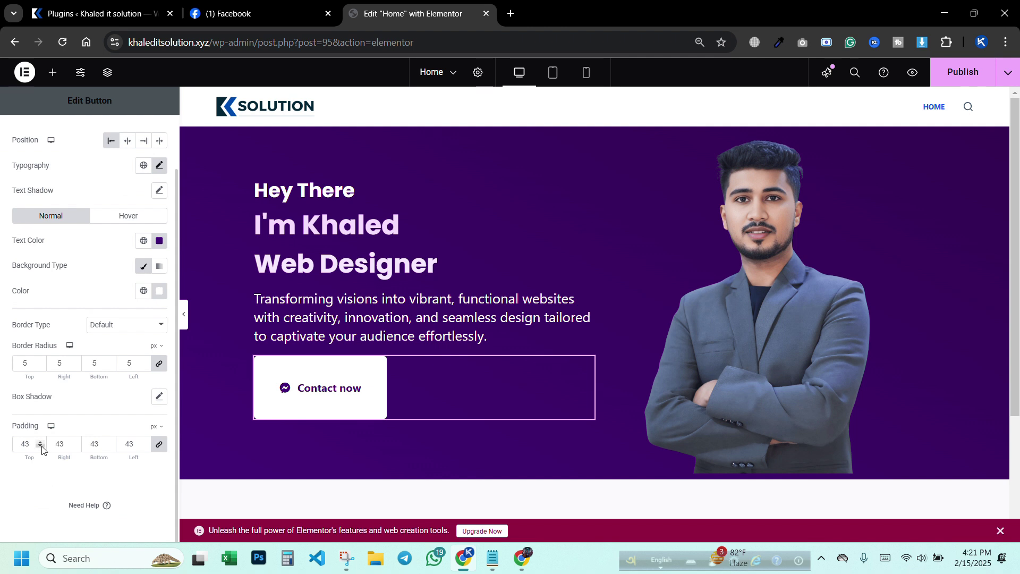
drag(41, 449, 42, 449)
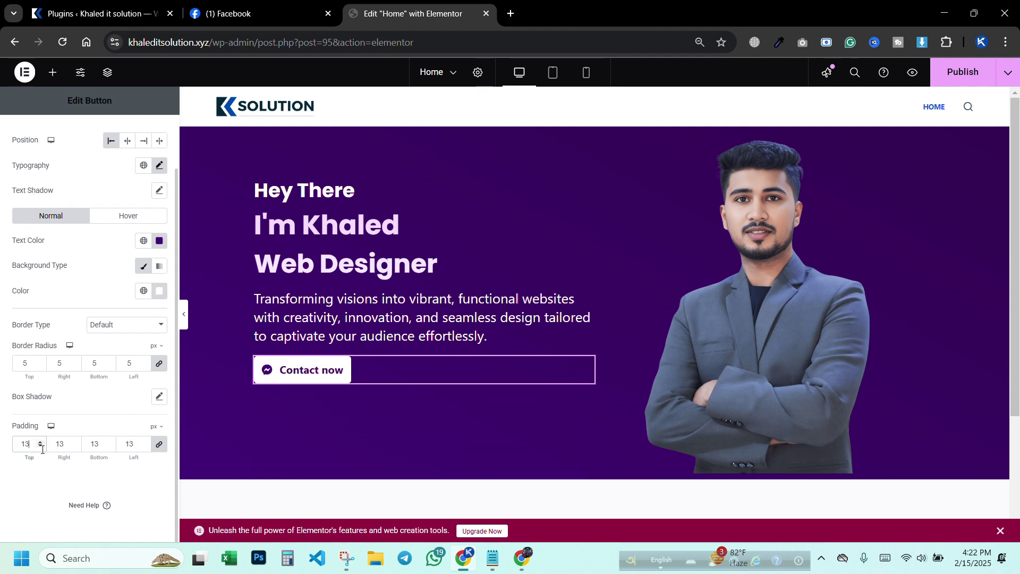
click(41, 449)
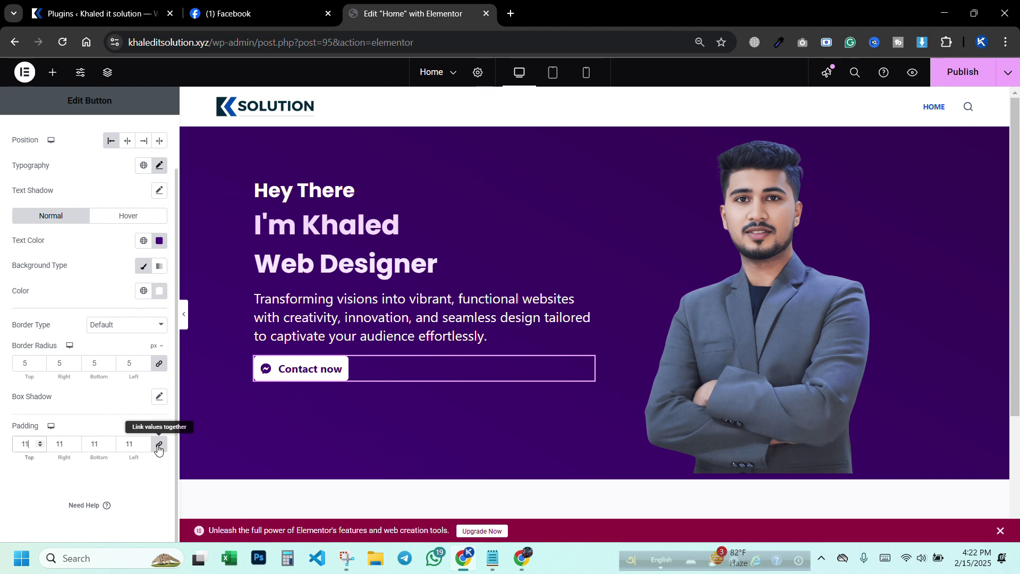
drag(144, 441, 144, 442)
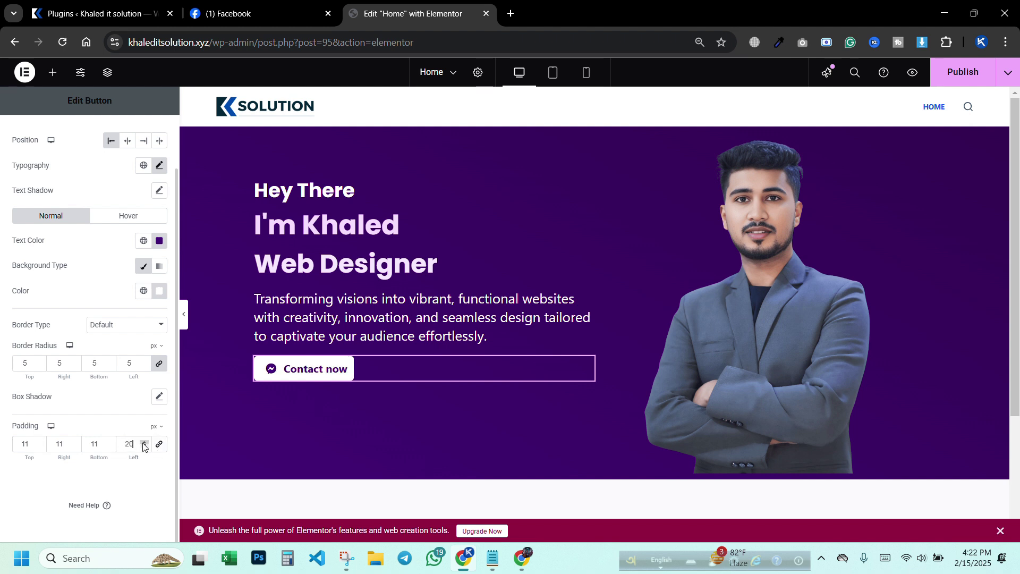
click(54, 448)
text(20)
click(40, 442)
click(110, 442)
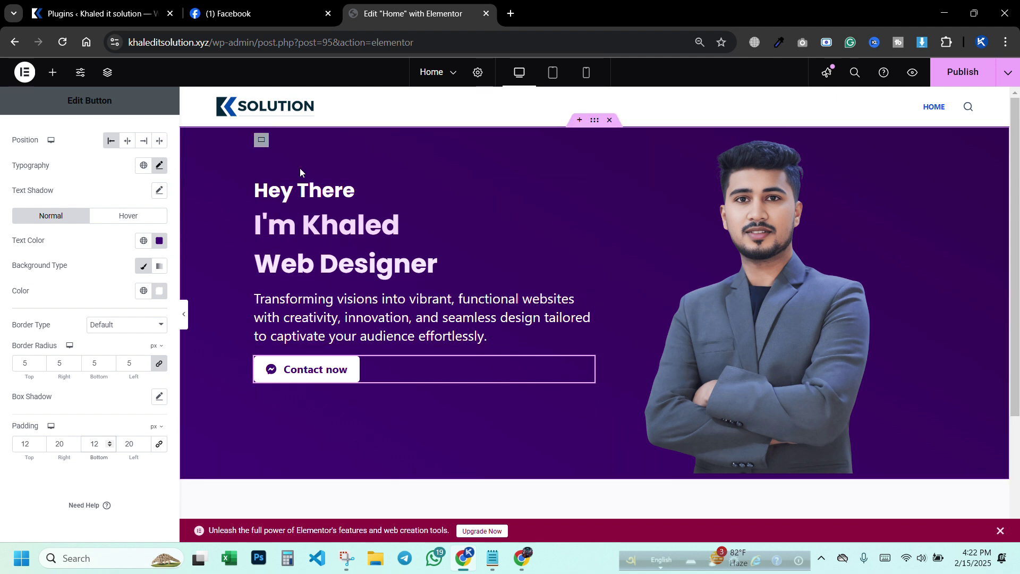
- Set the top padding of the inner container holding the hero text and button to 100 px
click(262, 140)
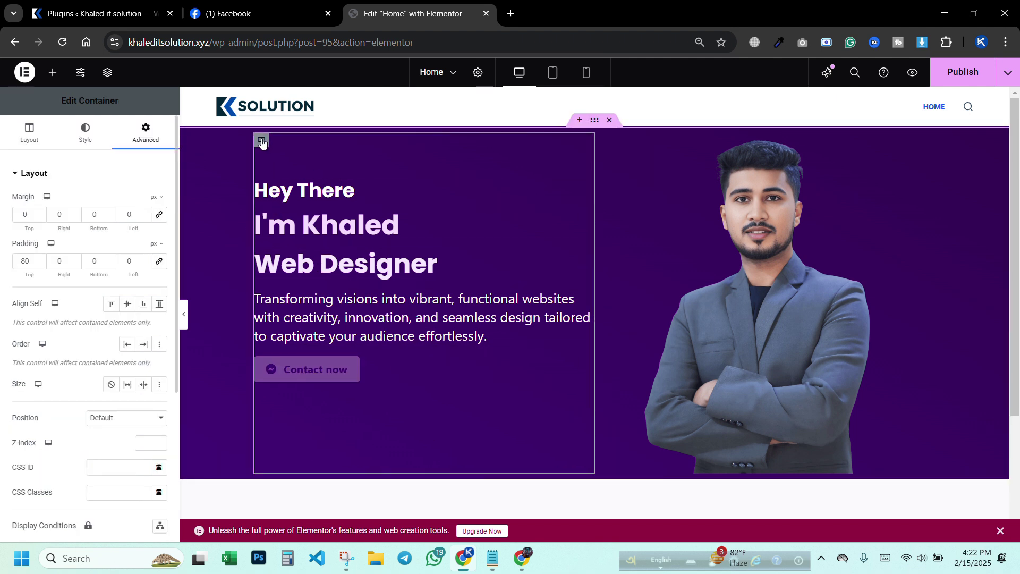
click(40, 258)
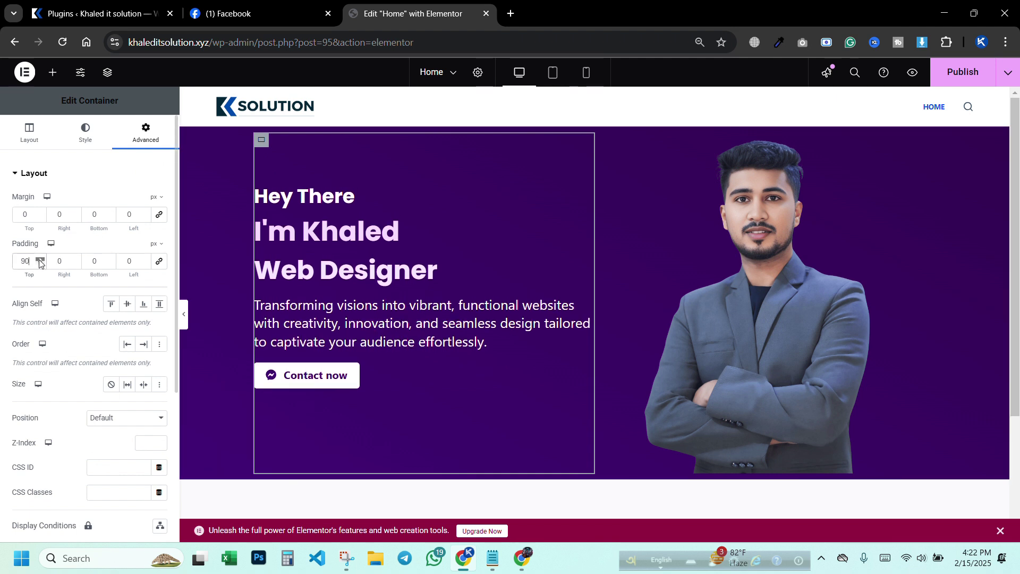
click(40, 259)
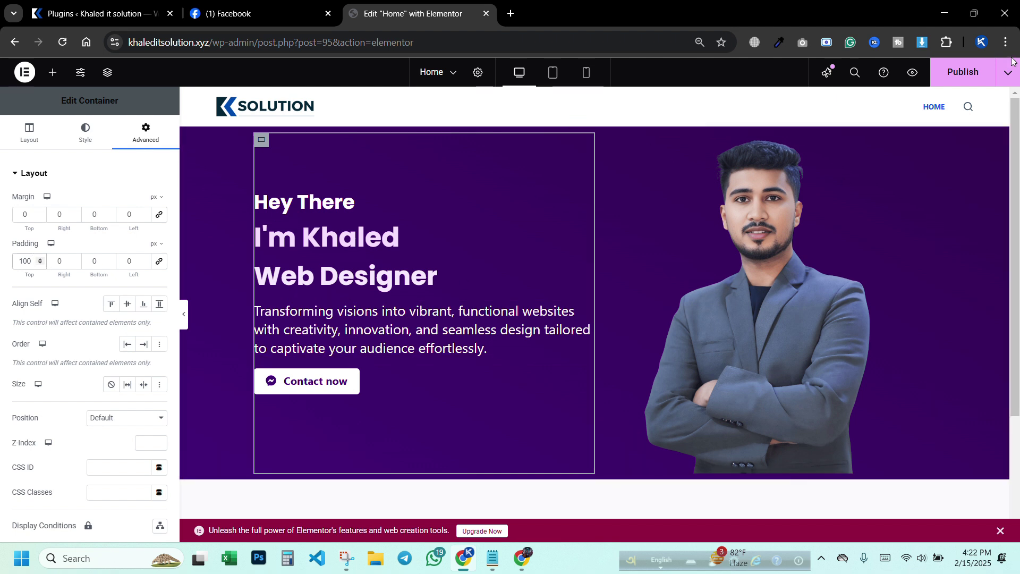
- Publish the Home page, preview it in a new tab and open the live home page from the site logo
mouse_move(865, 129)
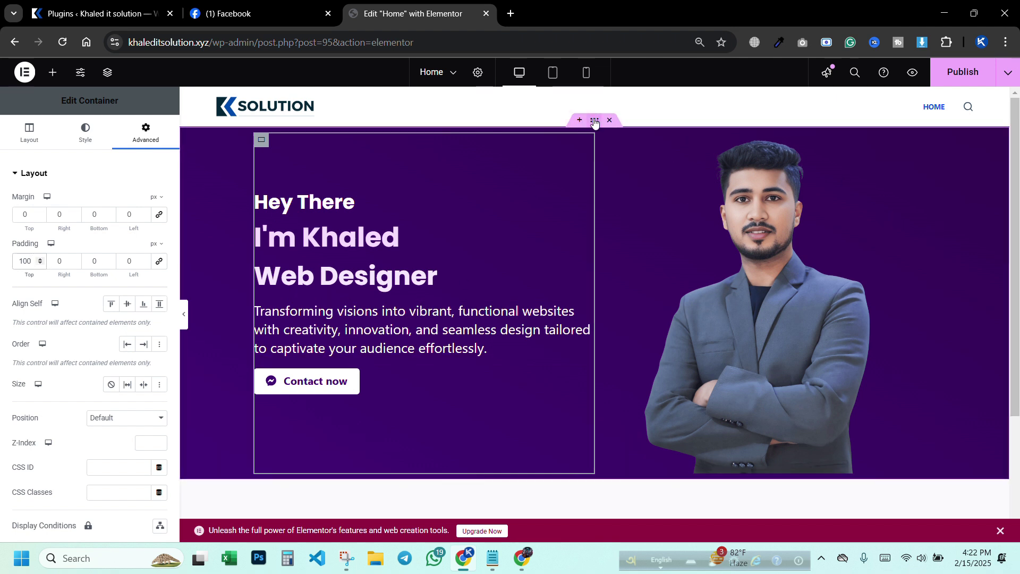
click(955, 73)
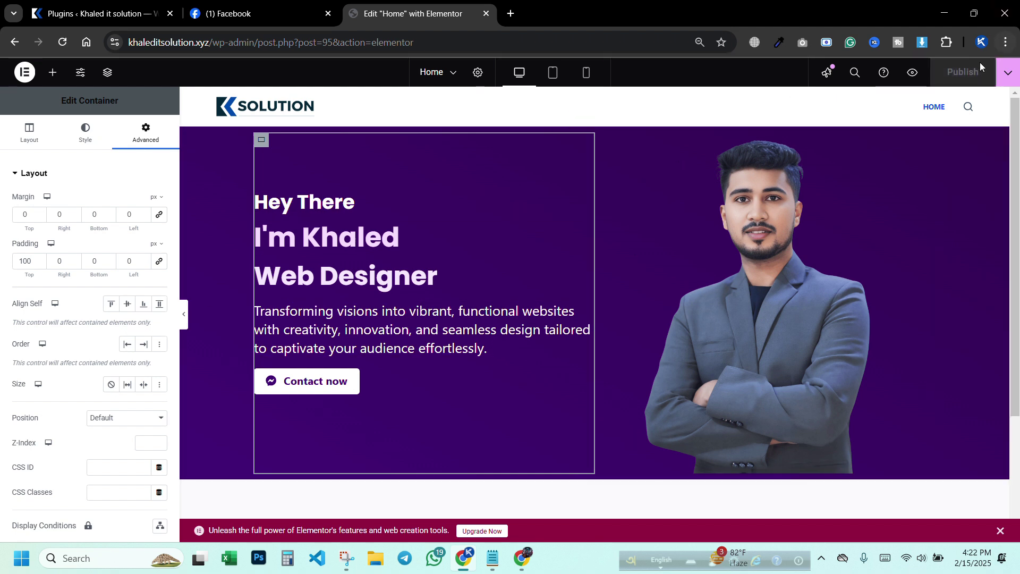
click(912, 75)
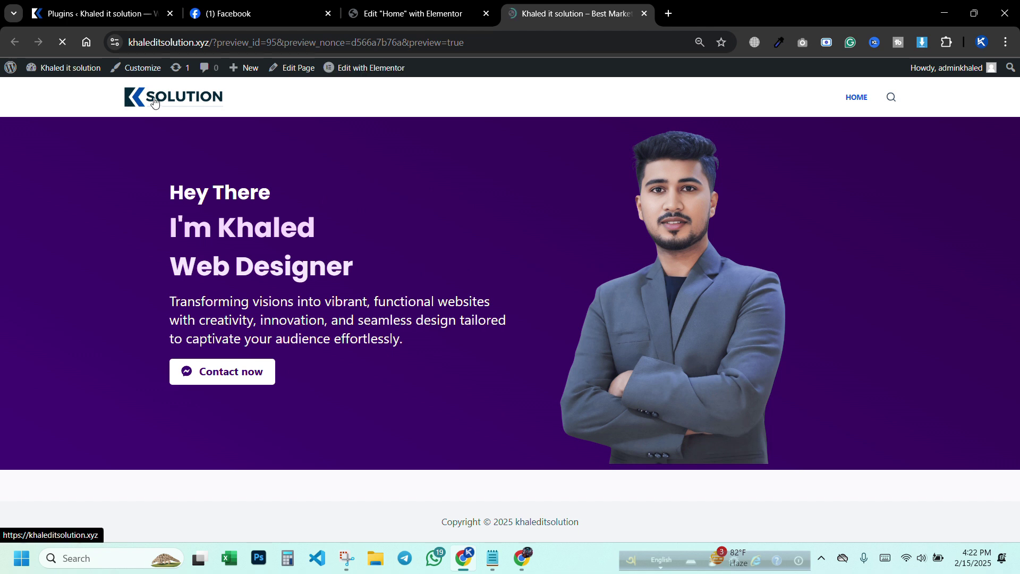
click(154, 102)
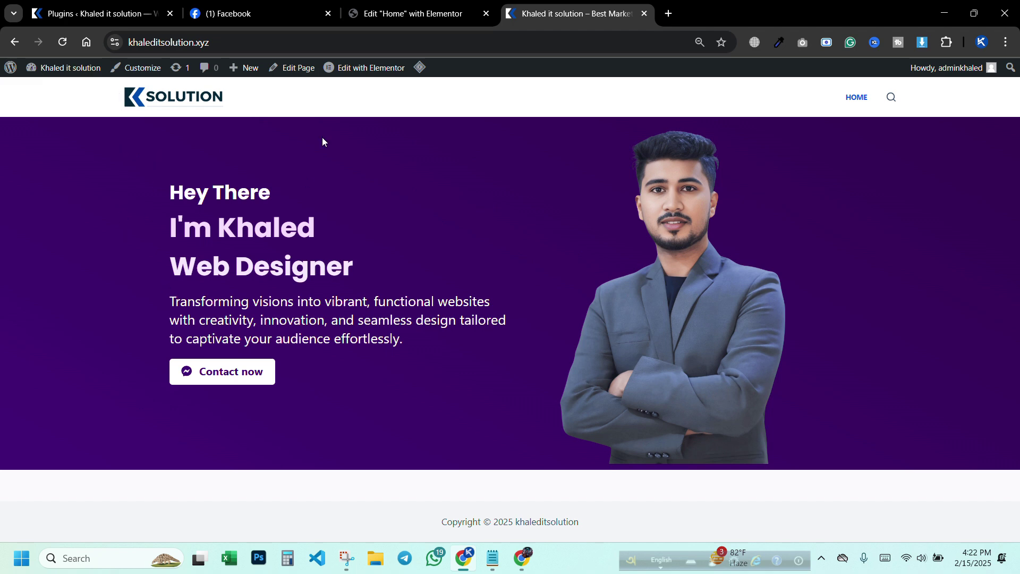
- Return to the Elementor editor and set the outer hero container's boxed content width to 1265 px
click(407, 13)
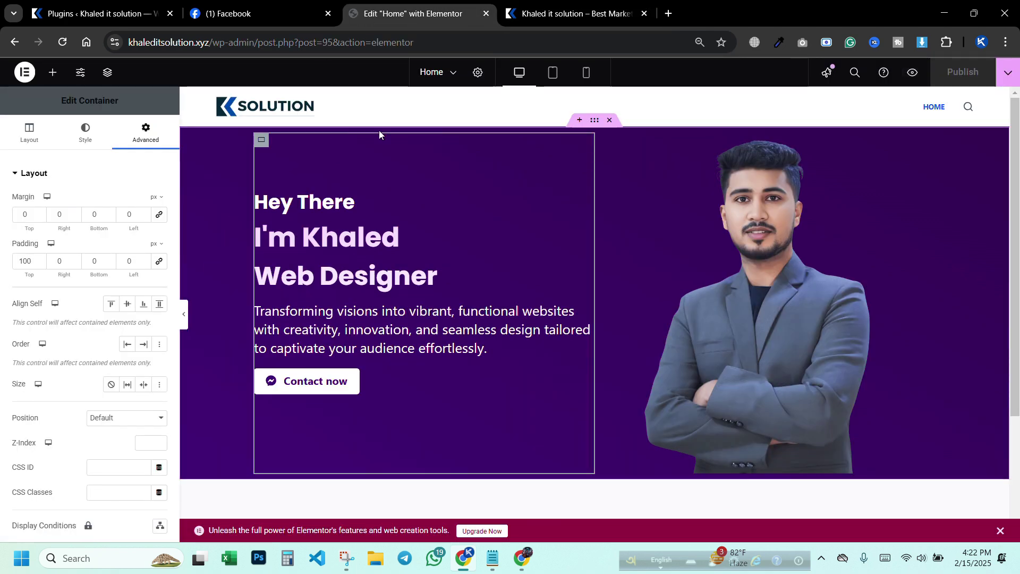
click(595, 120)
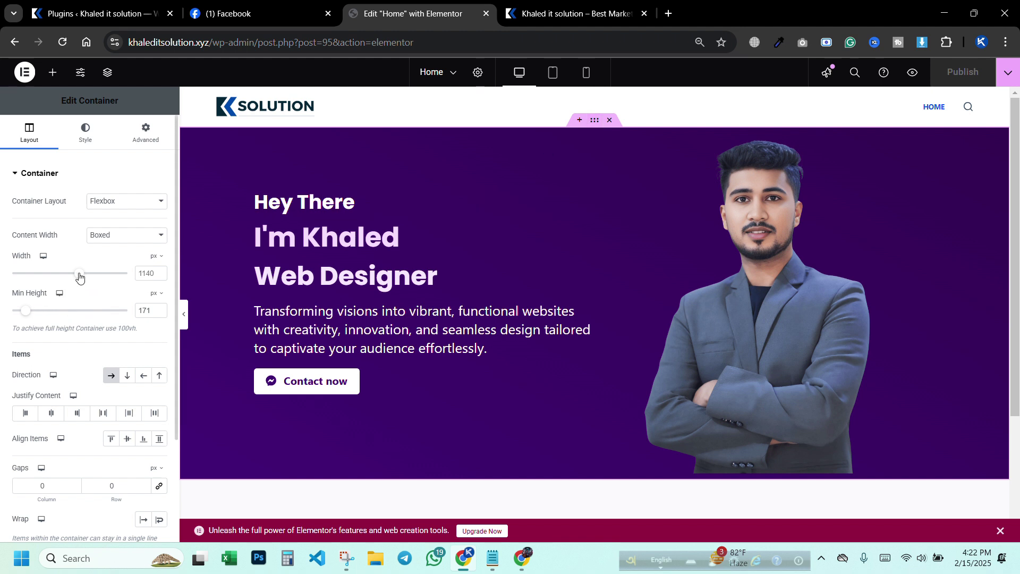
drag(79, 277, 92, 275)
click(162, 271)
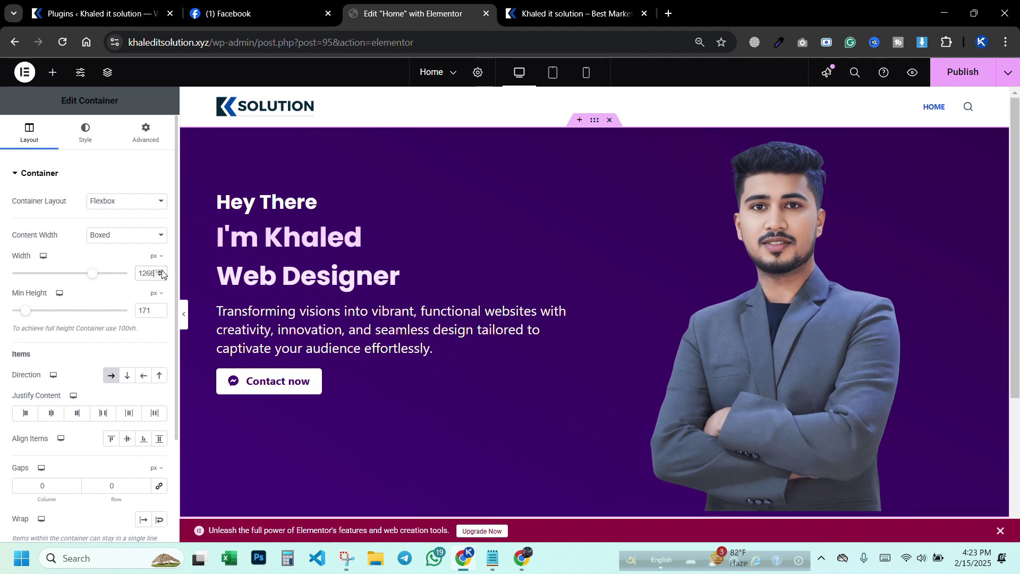
click(159, 276)
click(160, 276)
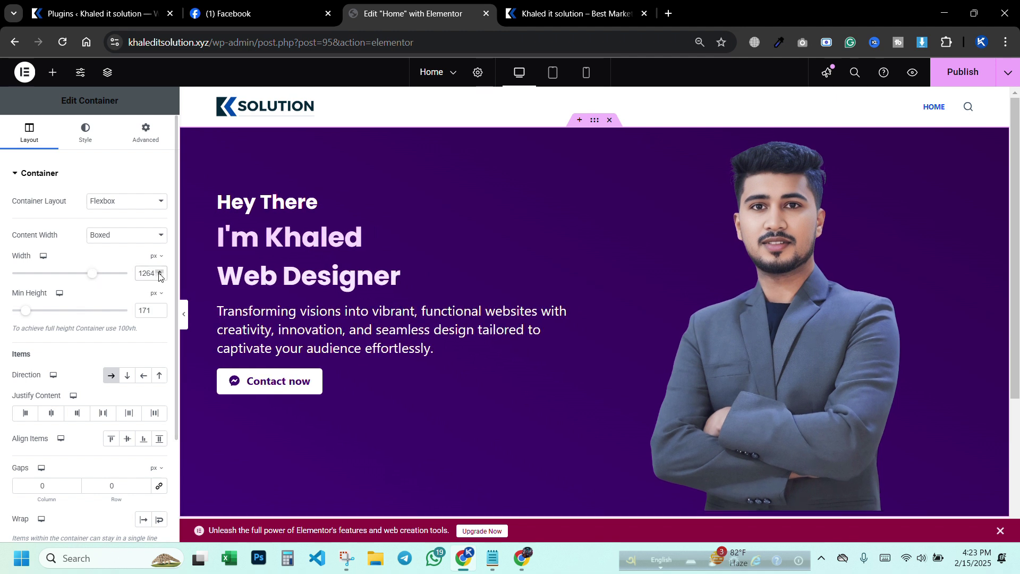
click(159, 272)
- Publish the width change, close the Facebook tab and check the hero section in the preview
click(968, 71)
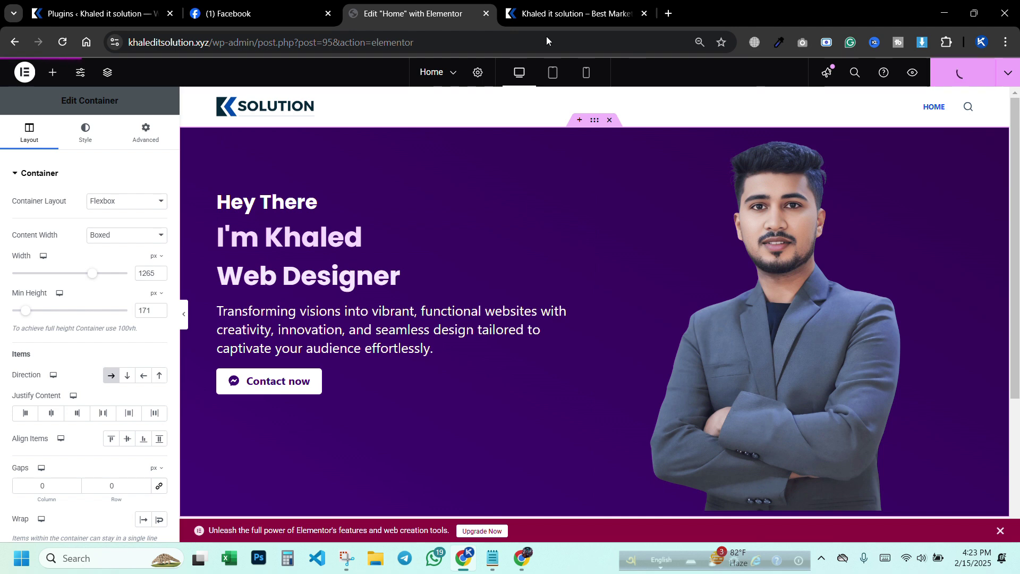
click(328, 14)
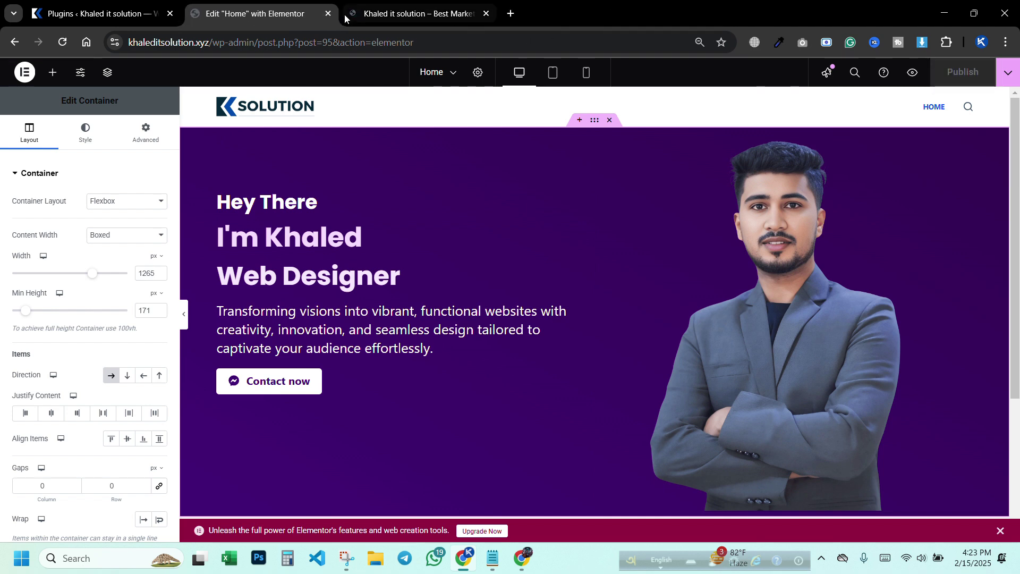
click(381, 12)
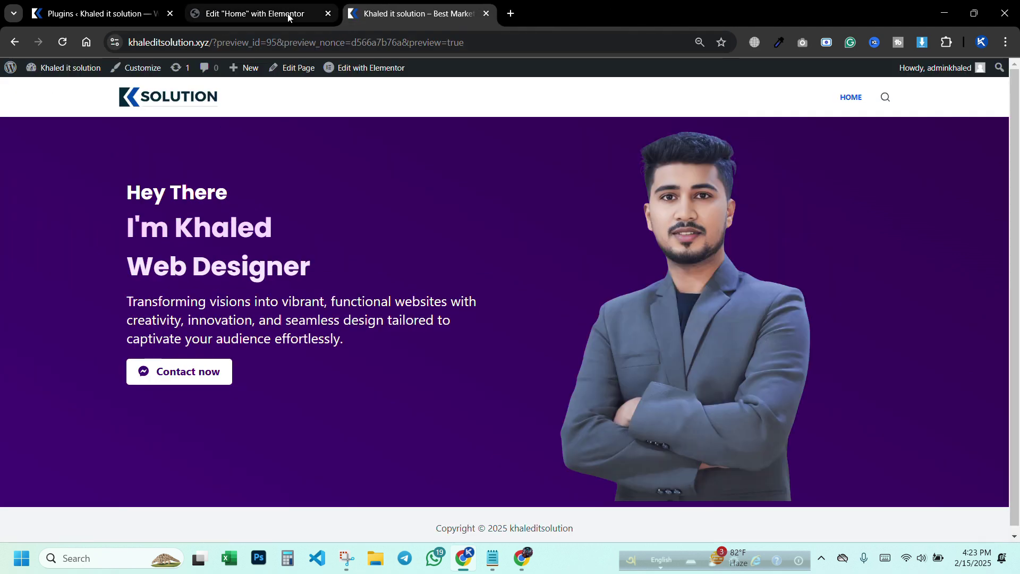
- Back in the Elementor editor, increase the outer hero container's boxed width to 1275 px
click(271, 13)
click(160, 271)
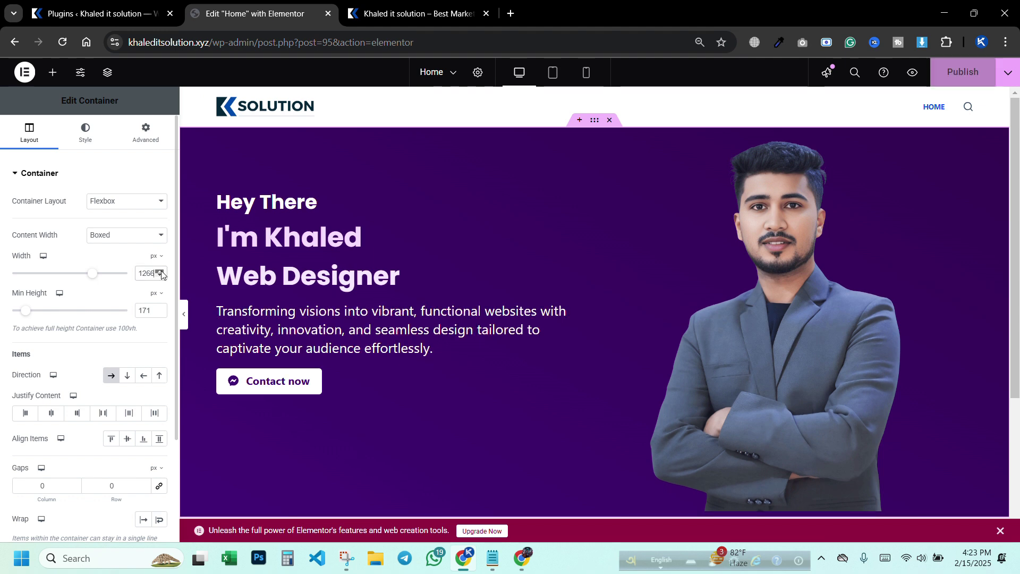
click(160, 271)
click(160, 271)
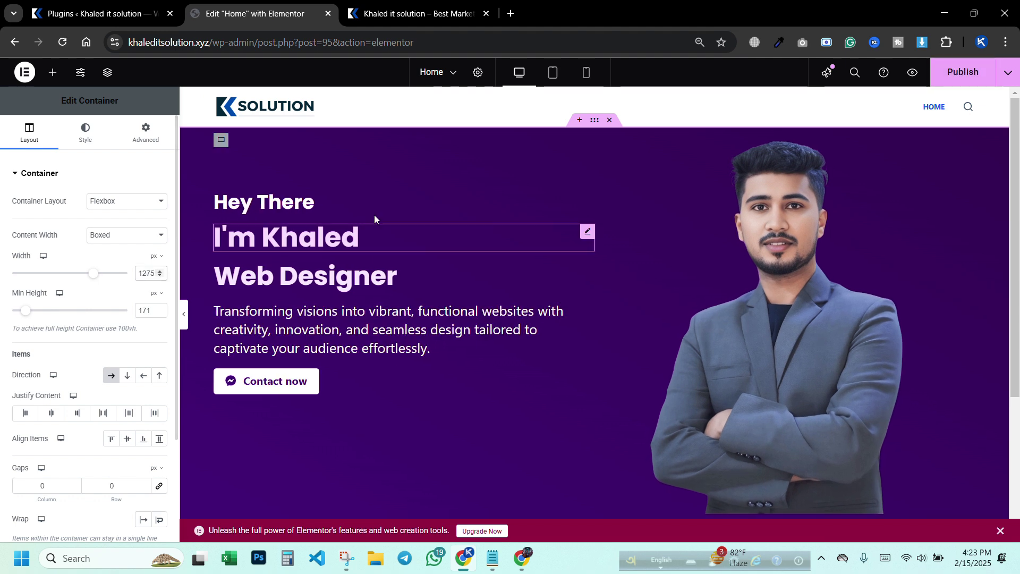
- Publish the page again, reload the preview to check the hero's alignment with the logo, and return to the editor
click(963, 73)
click(374, 13)
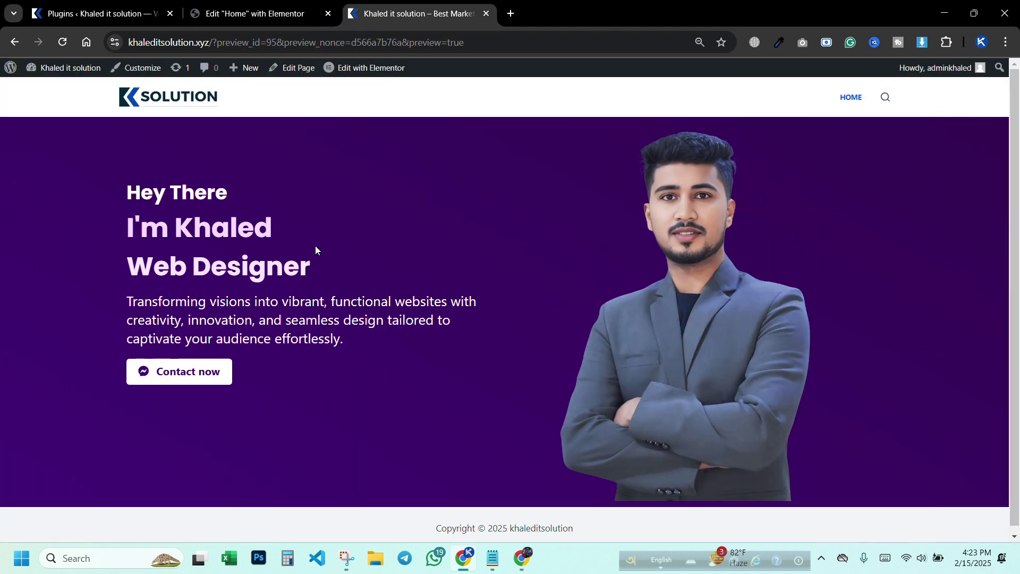
key(F5)
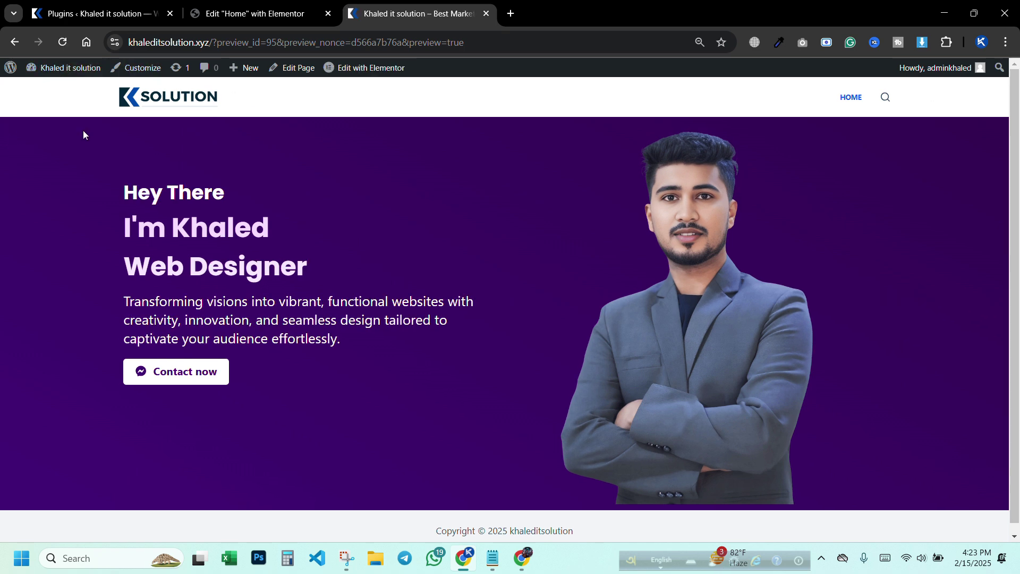
click(258, 14)
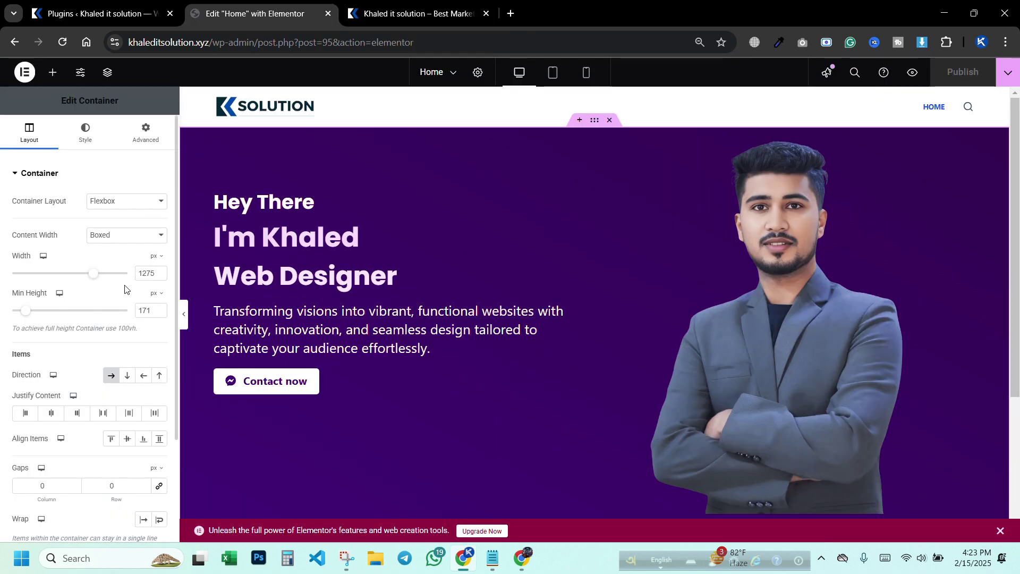
- Set the outer hero container's boxed width to 1280 px, publish it, and check the alignment in the reloaded preview
click(159, 271)
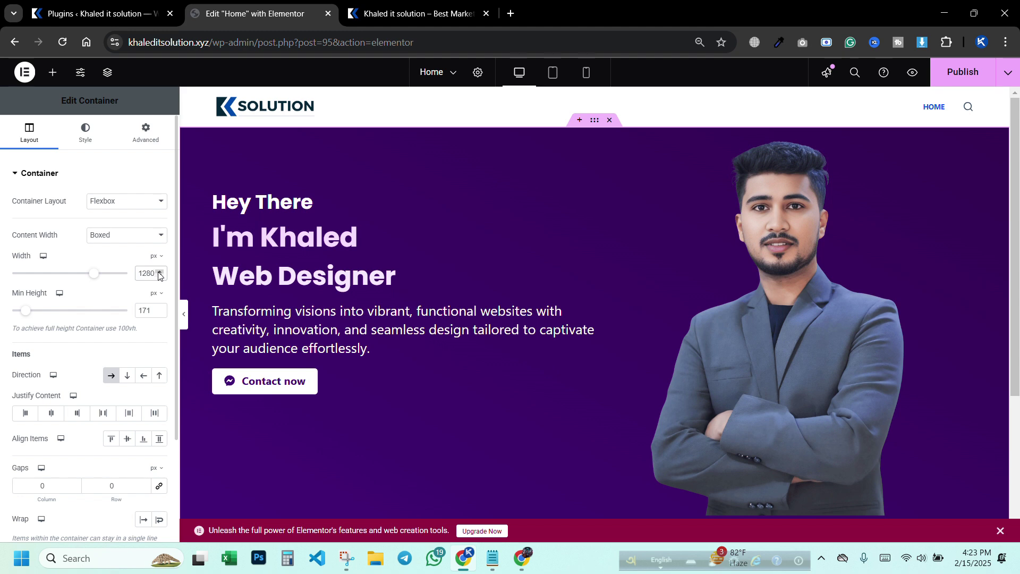
click(963, 72)
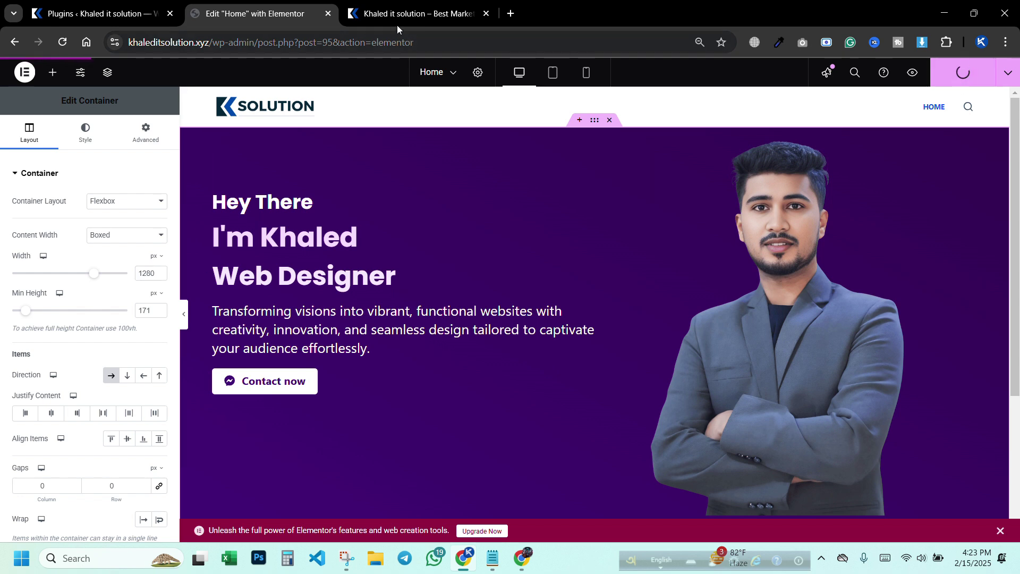
click(376, 8)
key(F5)
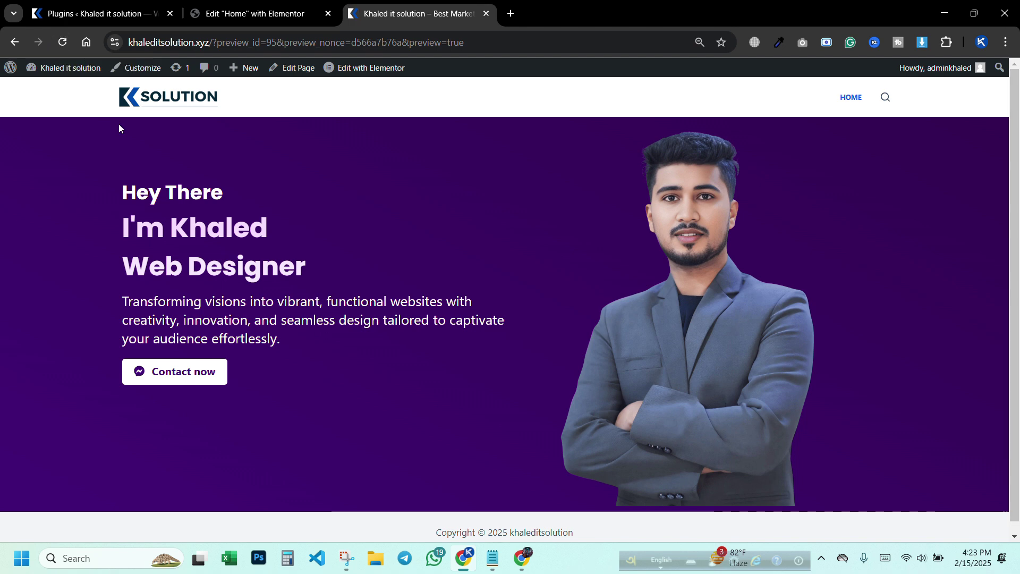
click(287, 11)
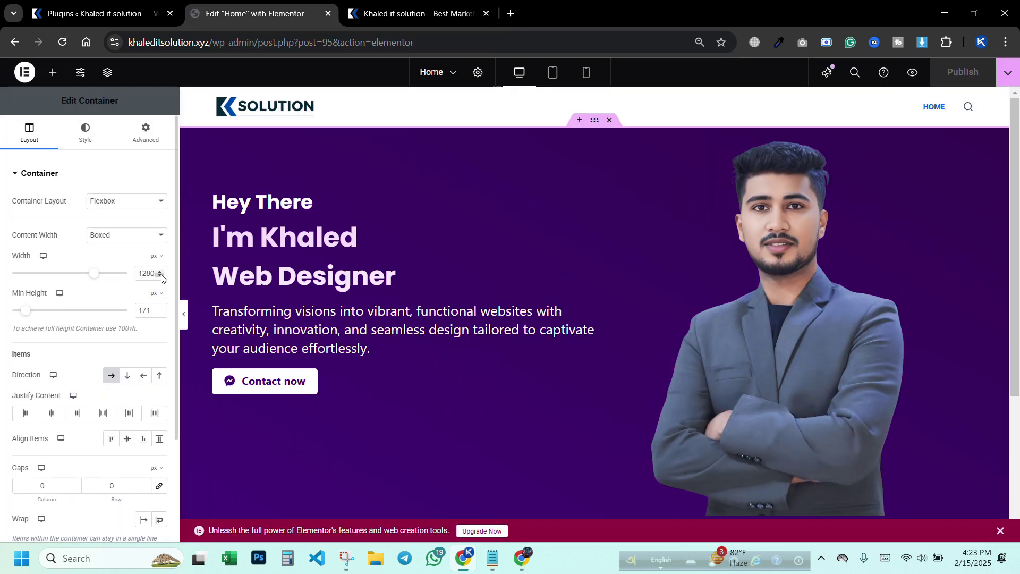
- Set the outer hero container's boxed width to 1290 px, publish it, and check the preview at 80% browser zoom
click(159, 271)
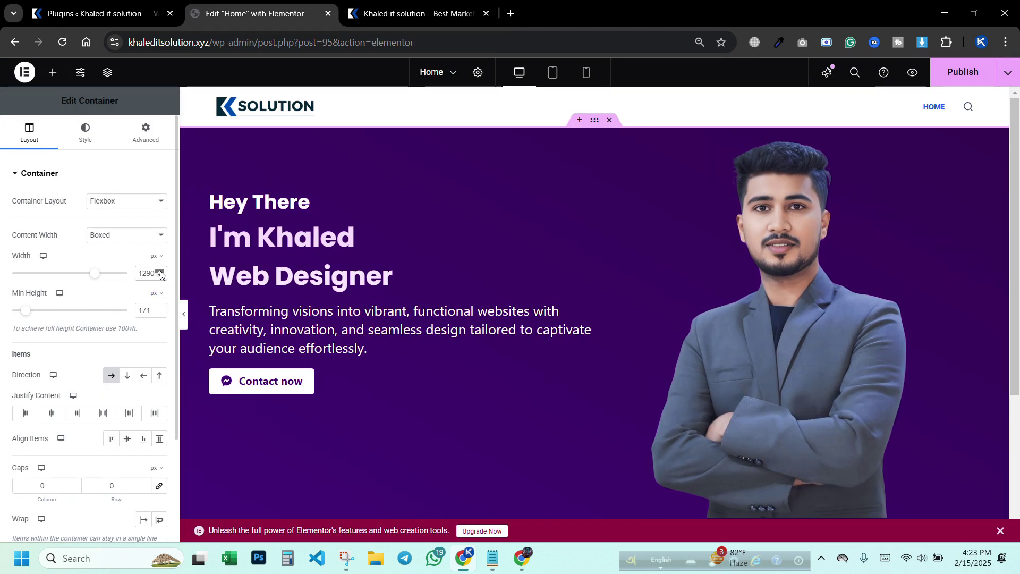
click(959, 74)
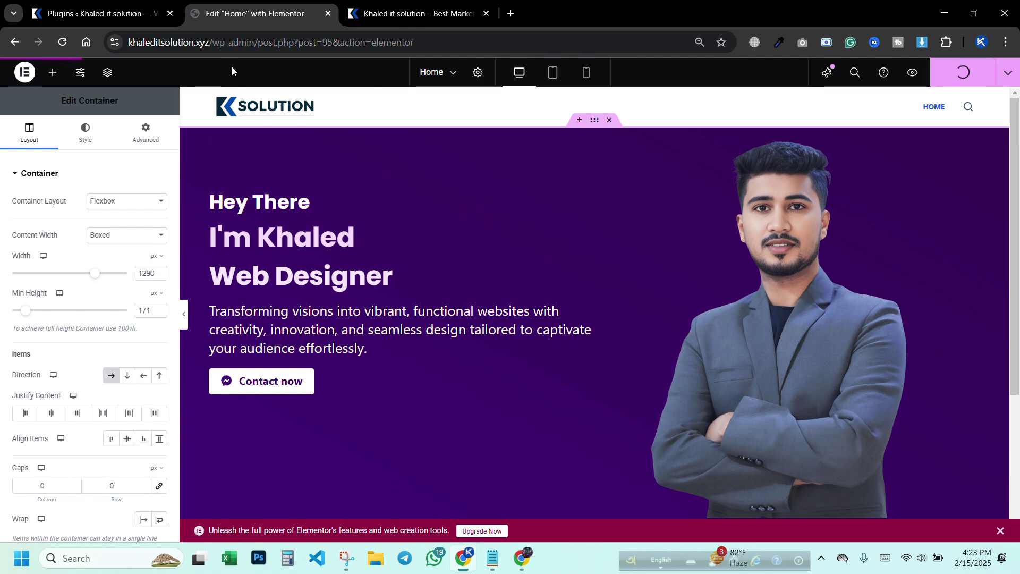
key(ctrl+minus)
key(ctrl+minus)
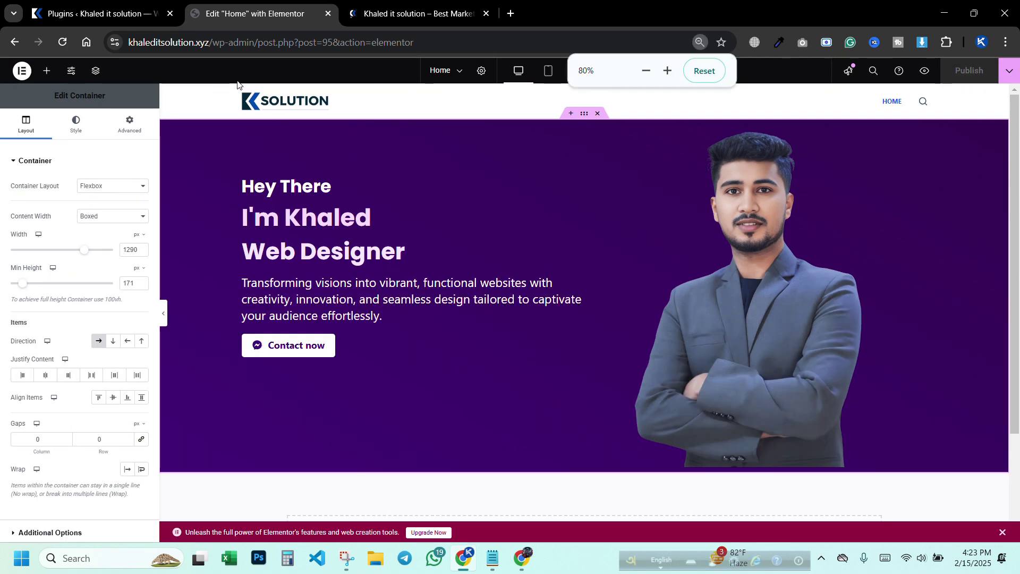
click(392, 12)
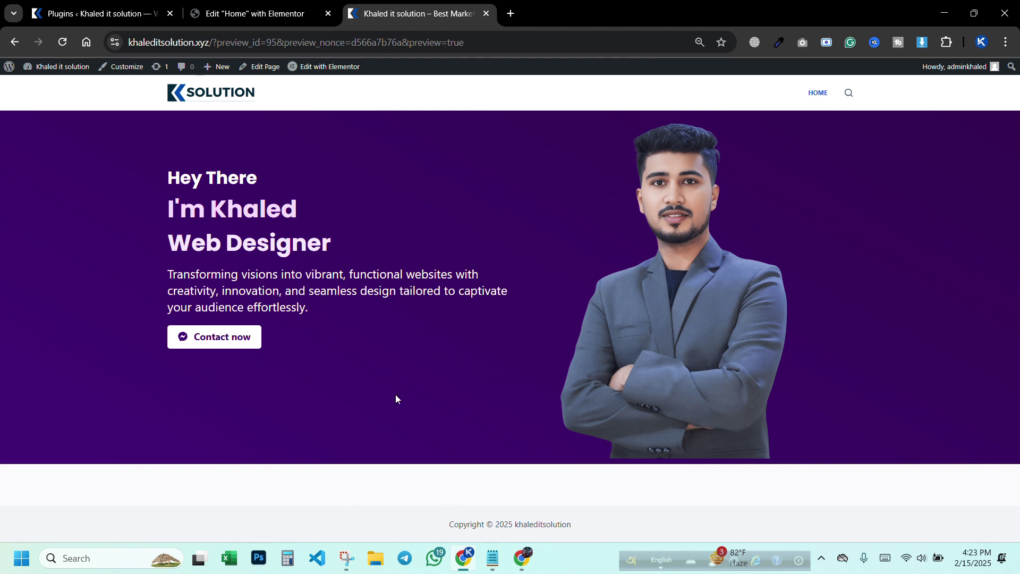
click(205, 16)
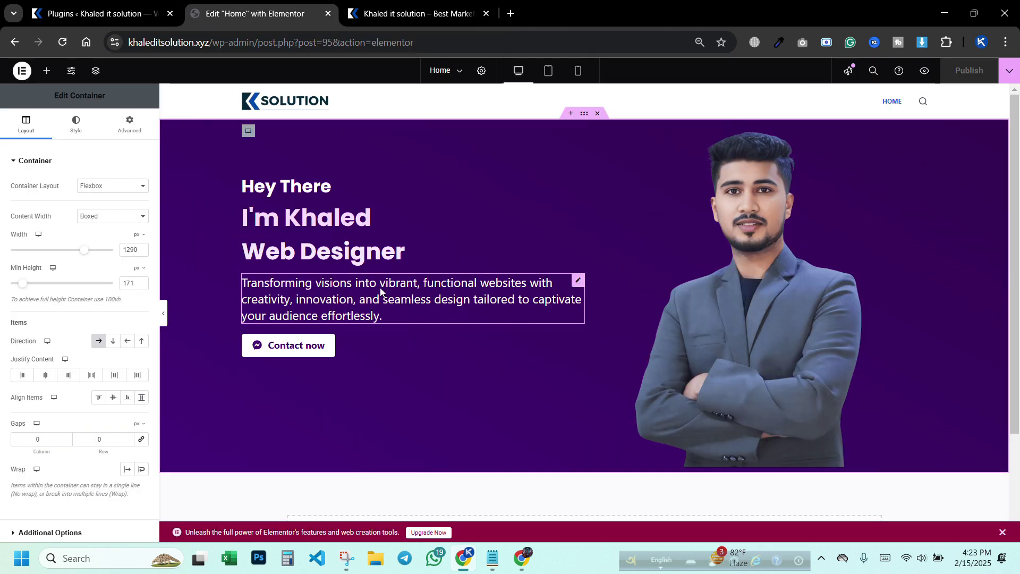
- Set the top padding of the hero's text column container to 130 px
click(248, 130)
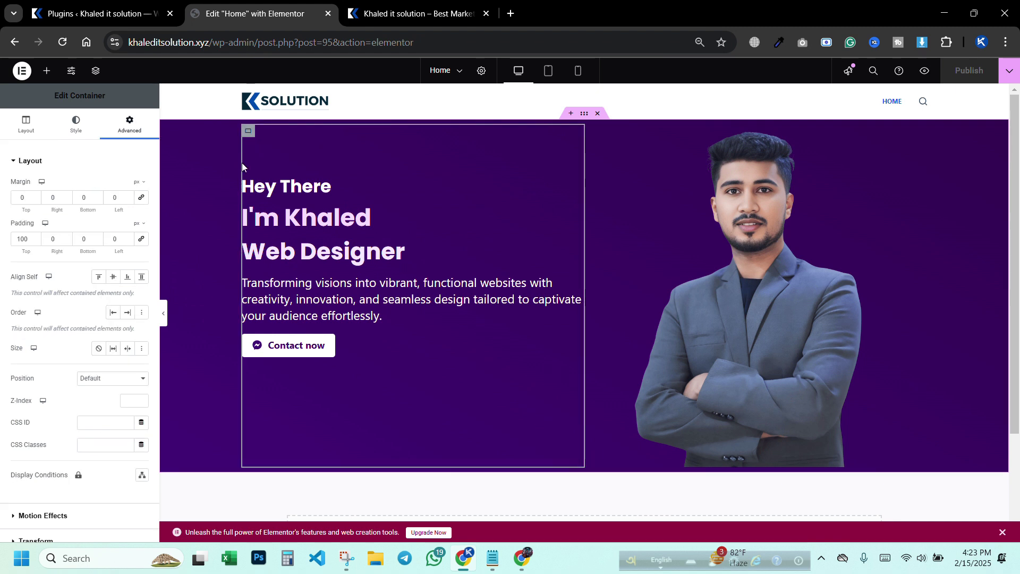
click(35, 237)
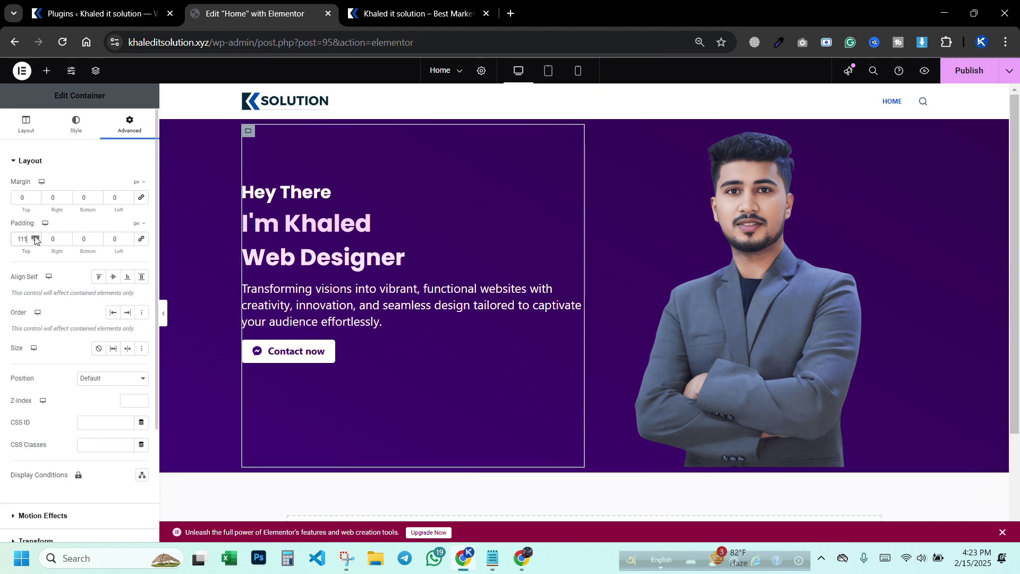
click(35, 237)
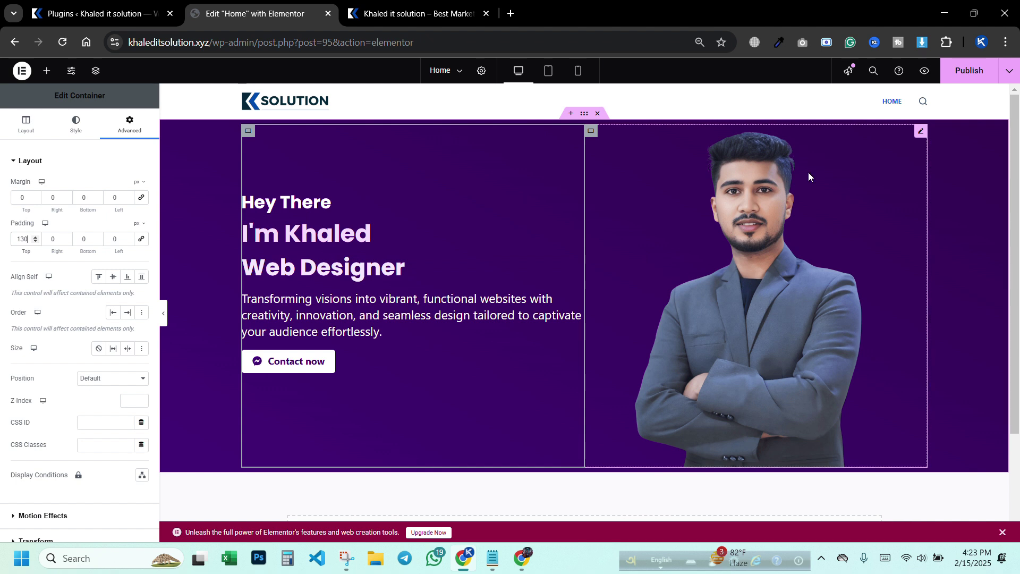
- Unlink the outer hero container's padding values and set its padding to 0 on all sides
click(717, 224)
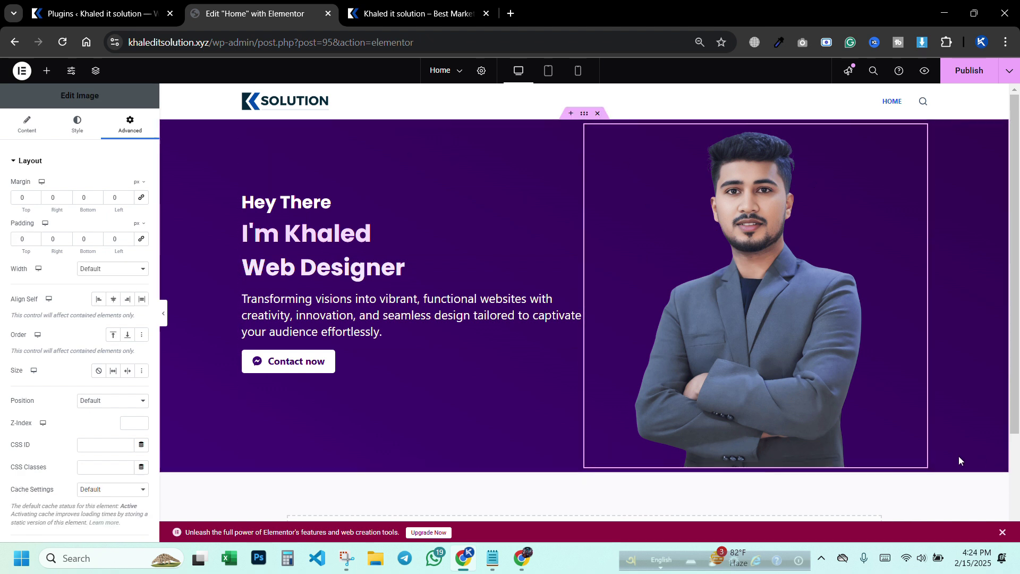
click(583, 113)
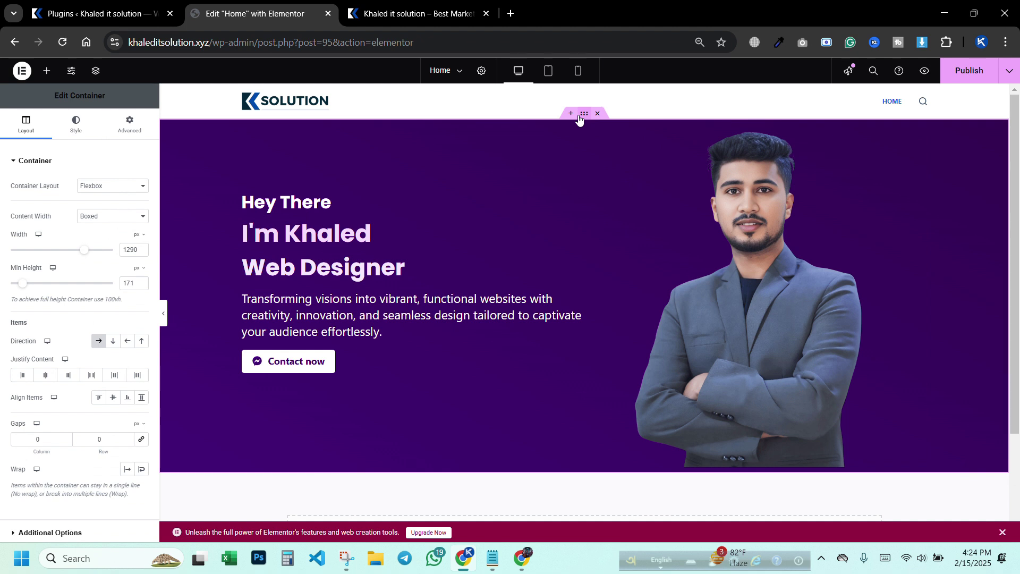
click(129, 125)
click(141, 198)
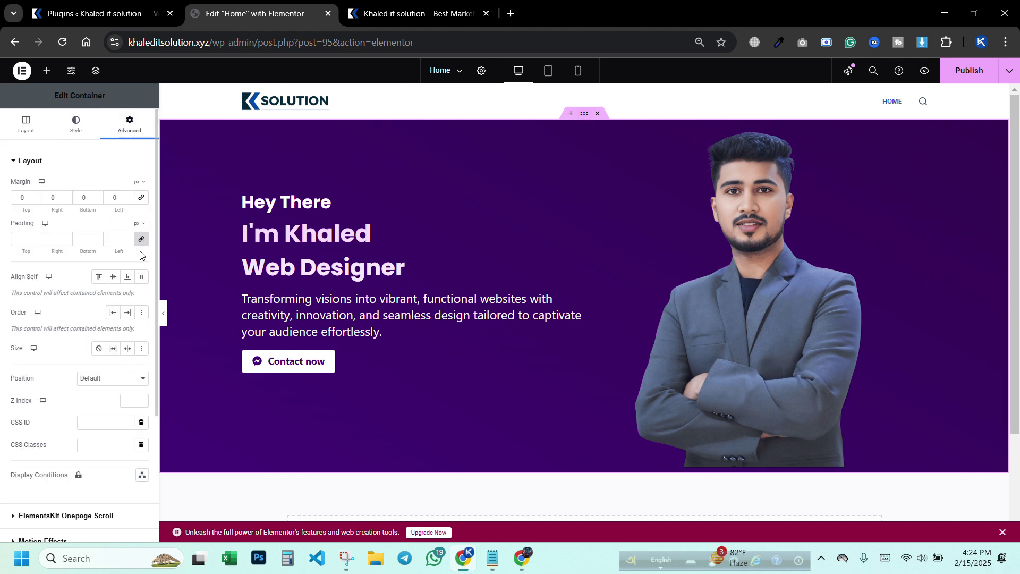
click(142, 238)
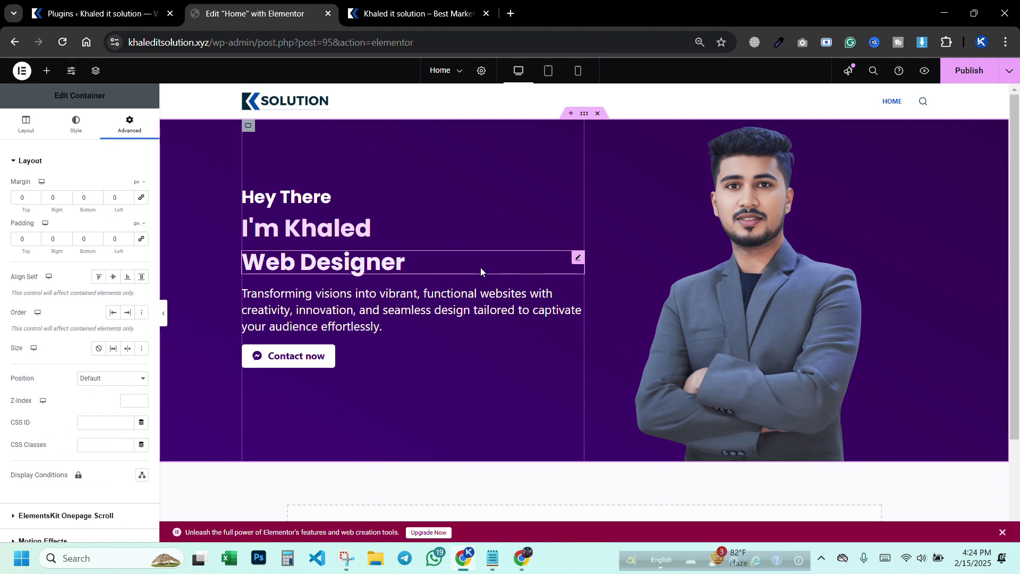
- Enlarge the name heading in the hero section and set the Web Designer heading's font size to 55 px
click(425, 232)
click(141, 216)
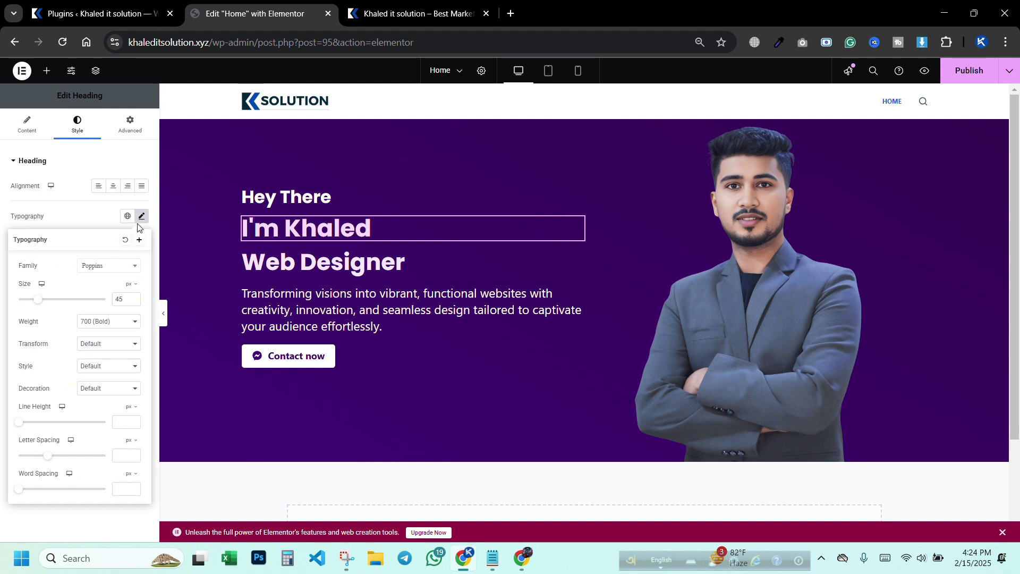
drag(38, 303, 39, 298)
click(525, 276)
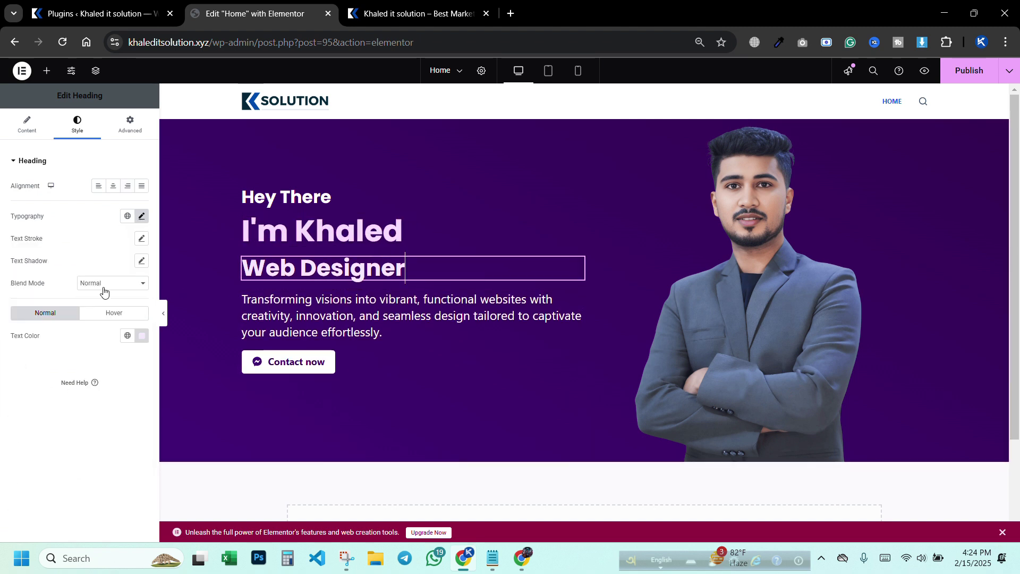
click(141, 217)
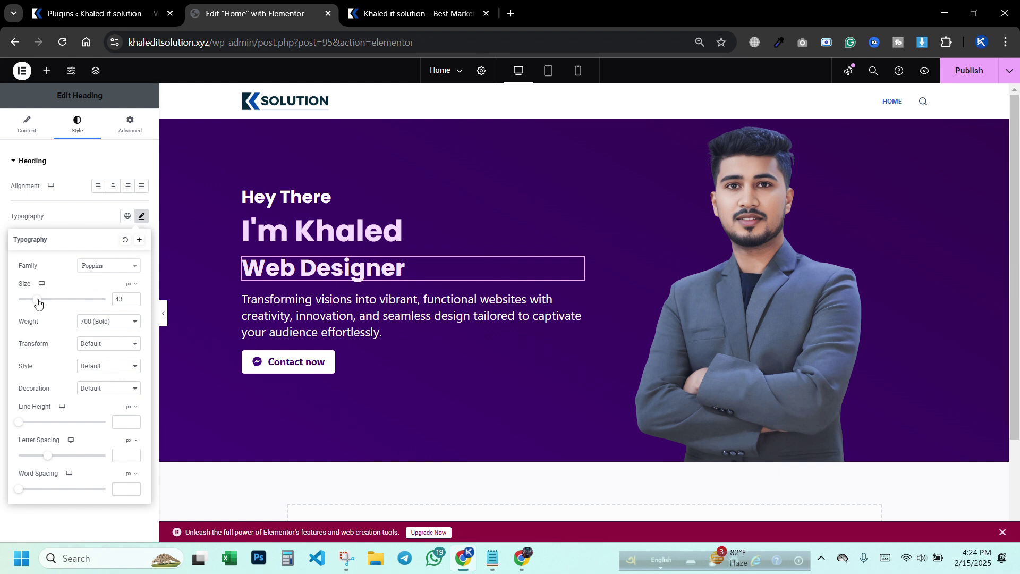
drag(38, 302, 43, 303)
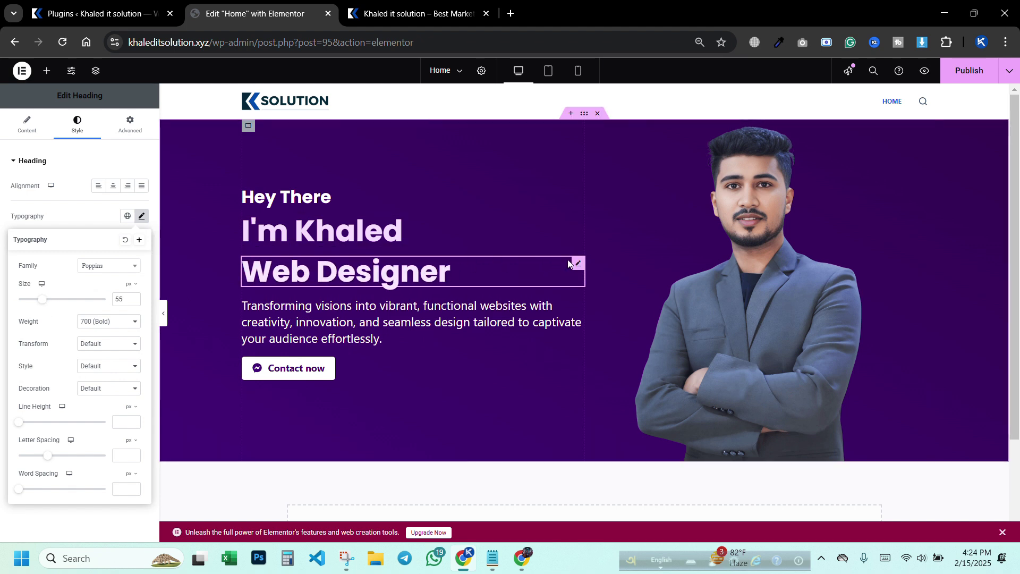
- Unlink the Web Designer heading's margin and padding values and set its top margin to -15 px
click(130, 127)
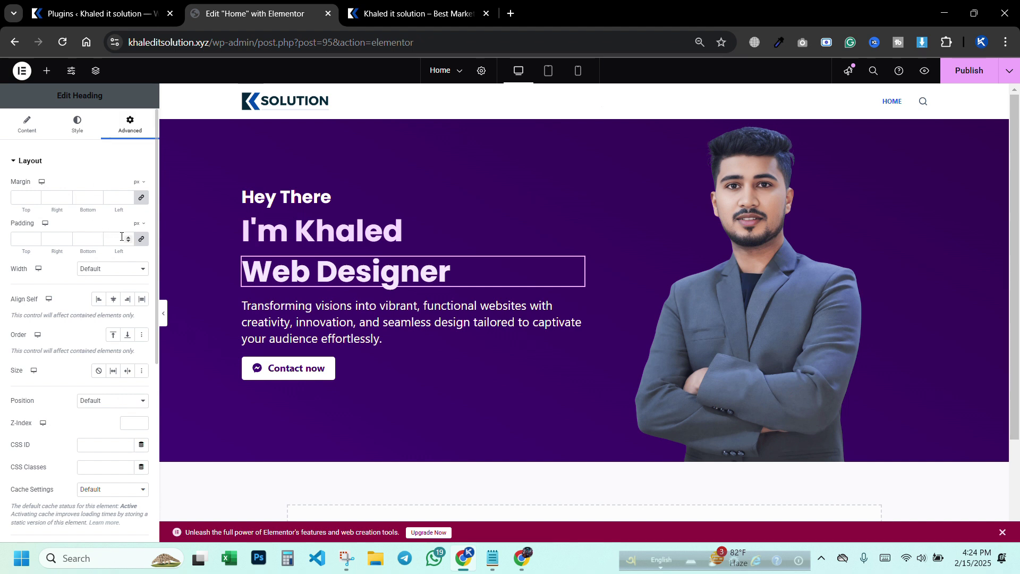
click(140, 239)
click(141, 197)
click(35, 200)
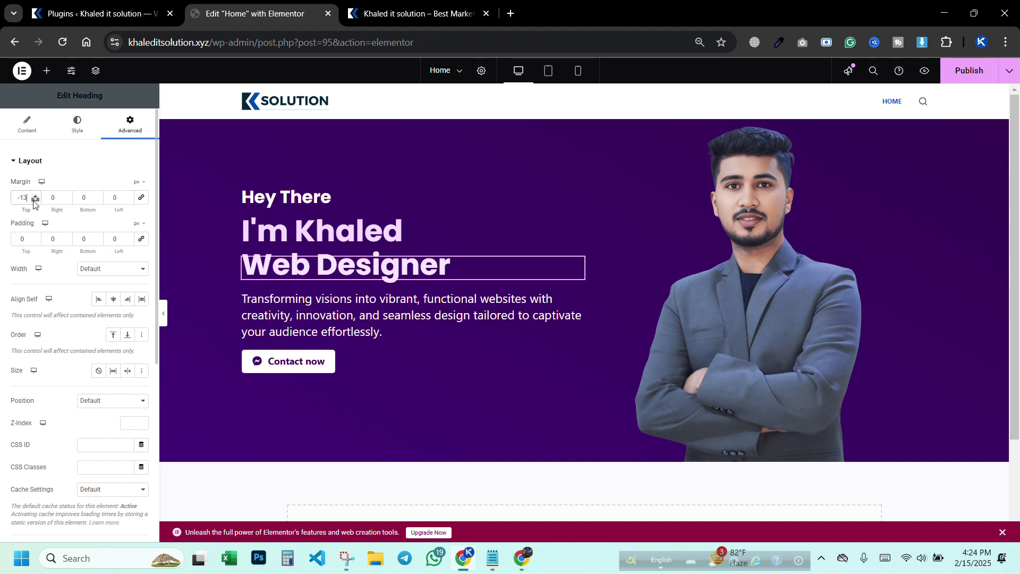
click(35, 200)
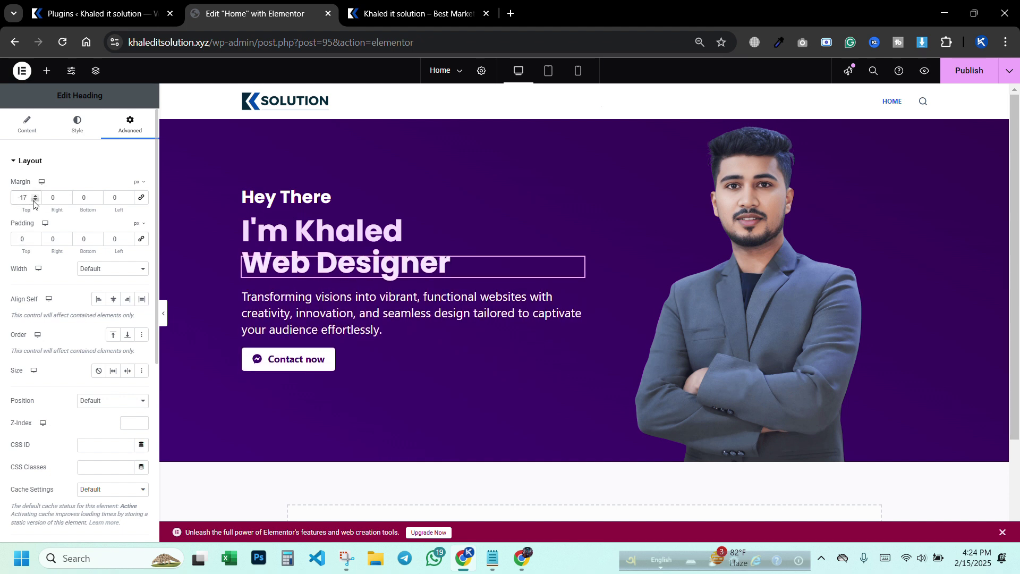
click(35, 201)
click(34, 195)
click(35, 195)
click(34, 195)
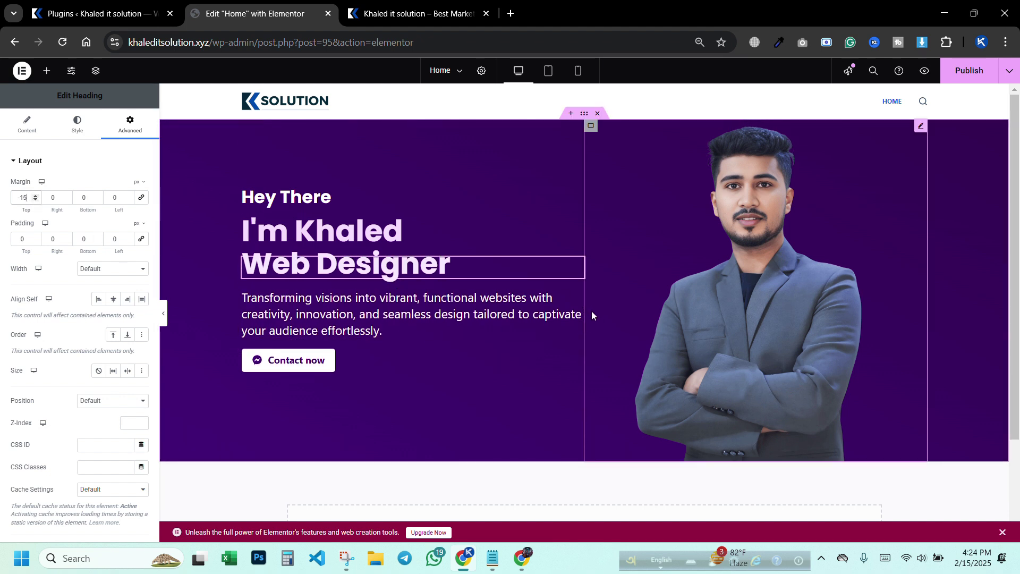
- Set the hero description text's font size to 27 px and its line height to 37 px
click(578, 295)
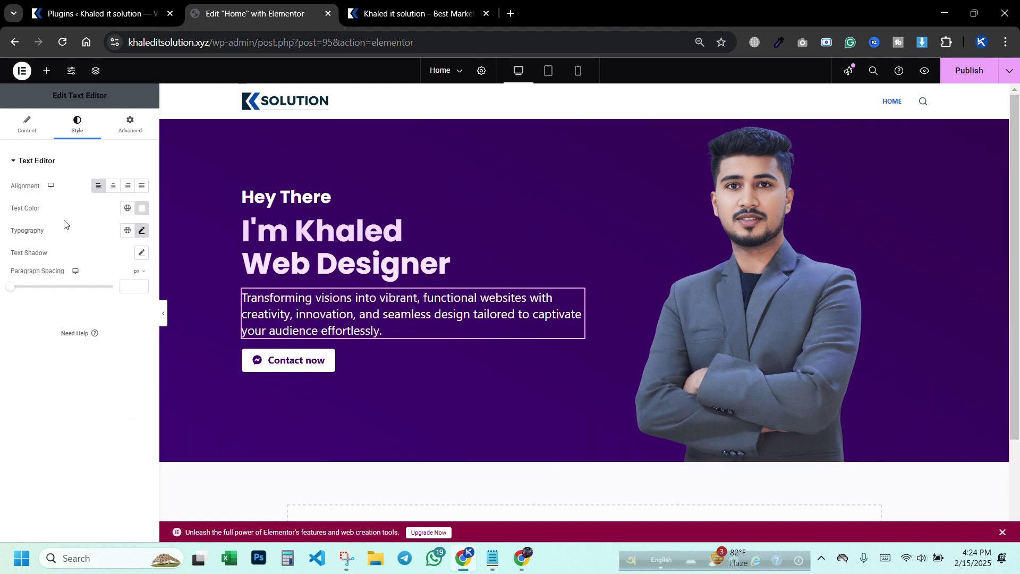
click(140, 232)
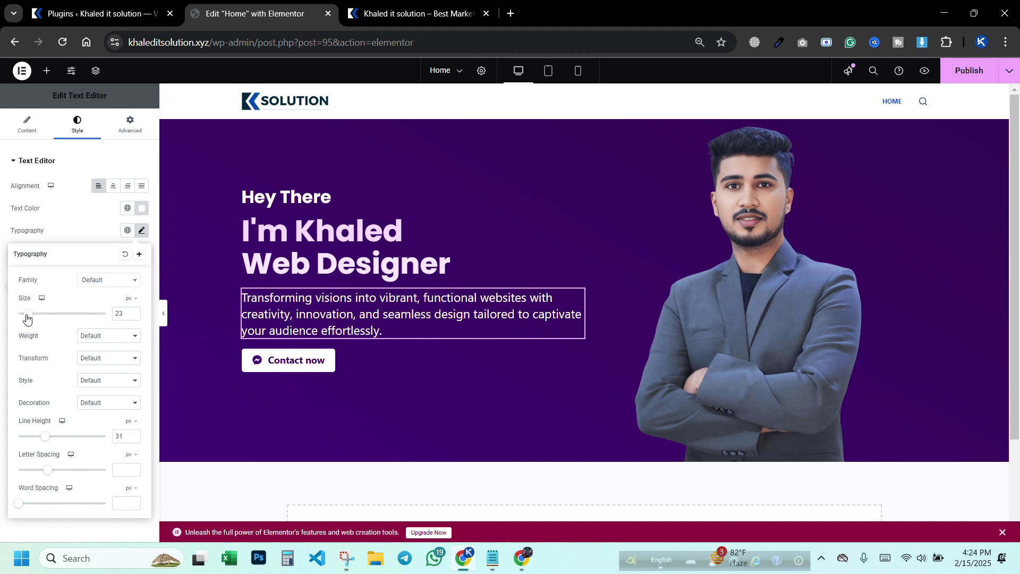
drag(27, 319, 29, 318)
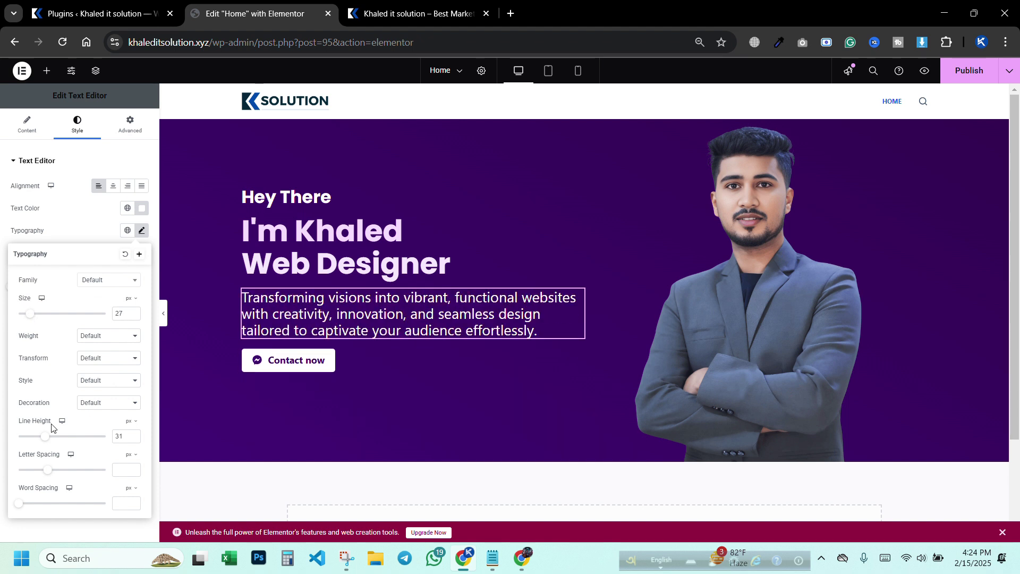
drag(47, 439, 52, 441)
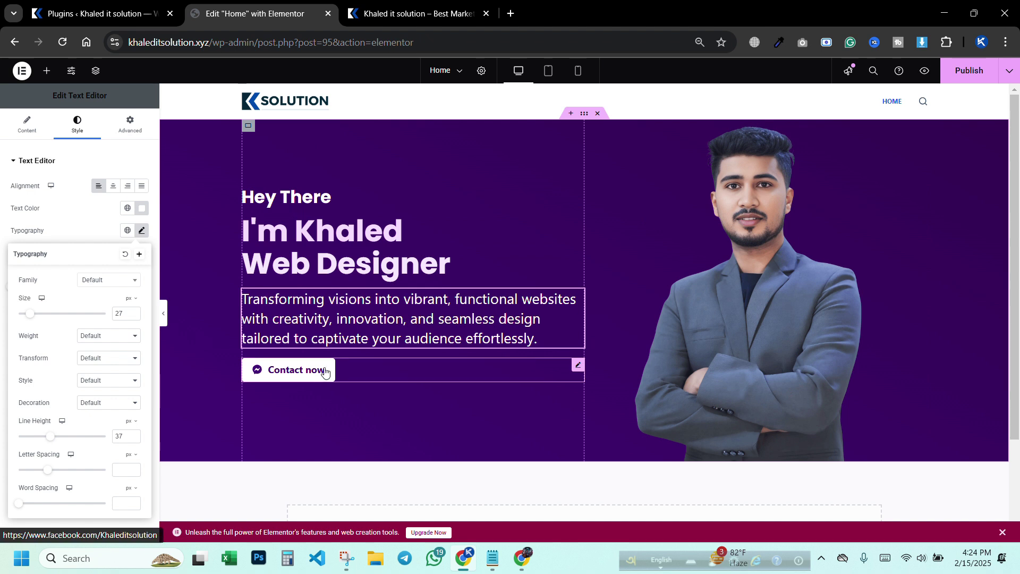
- Set the Contact now button's text color in its hover state to #FFFFFF
click(376, 374)
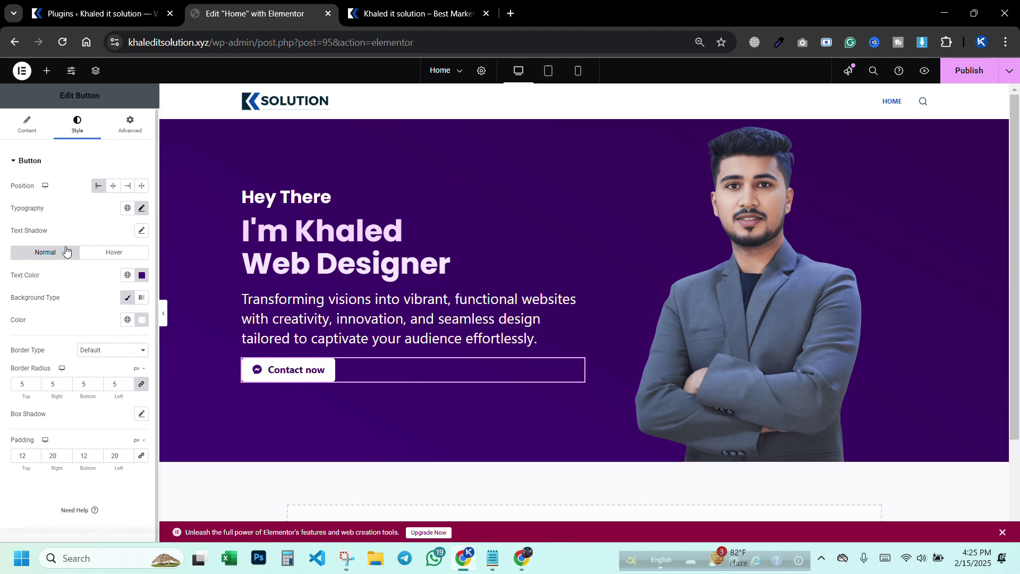
click(27, 125)
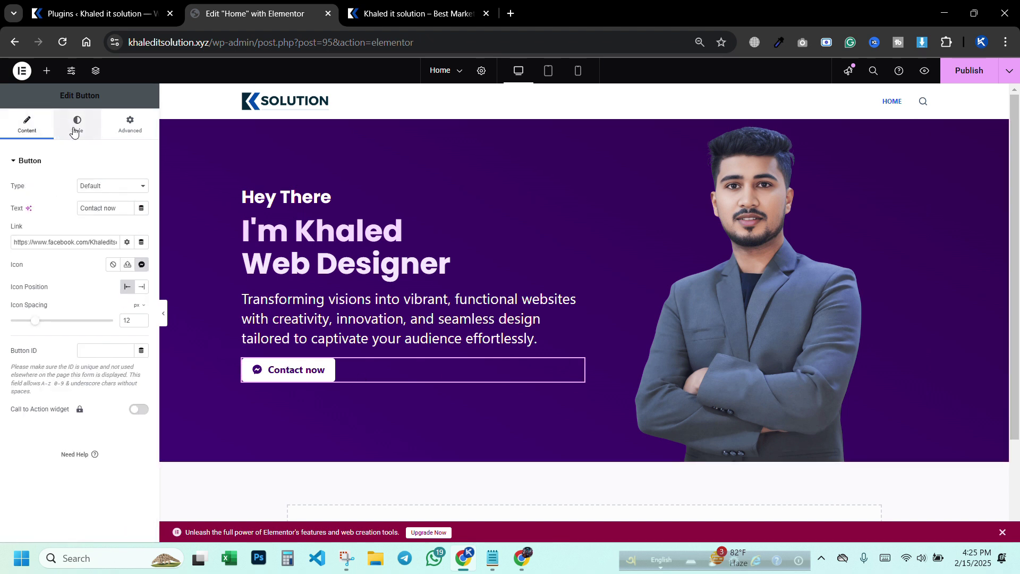
click(73, 132)
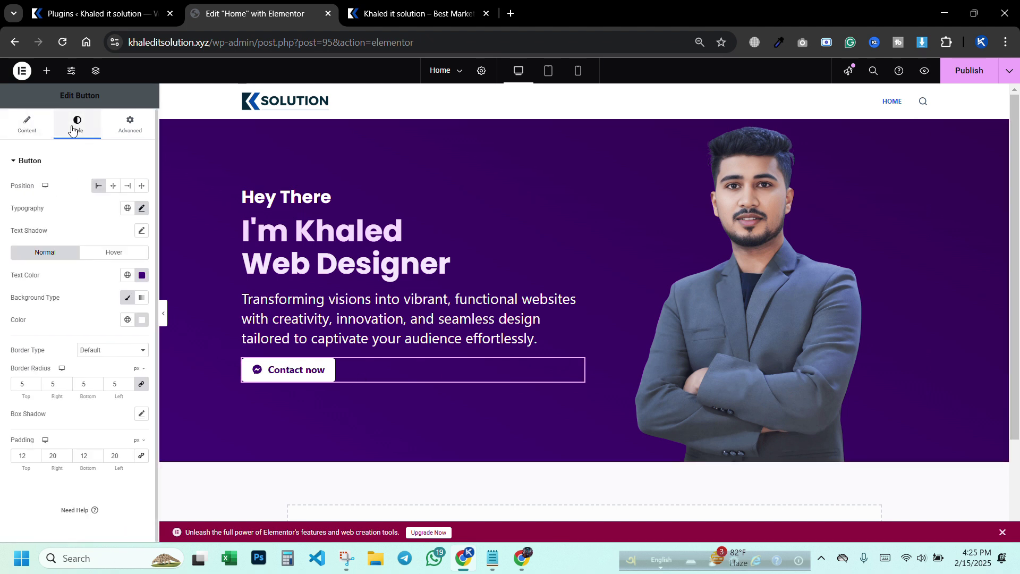
click(111, 256)
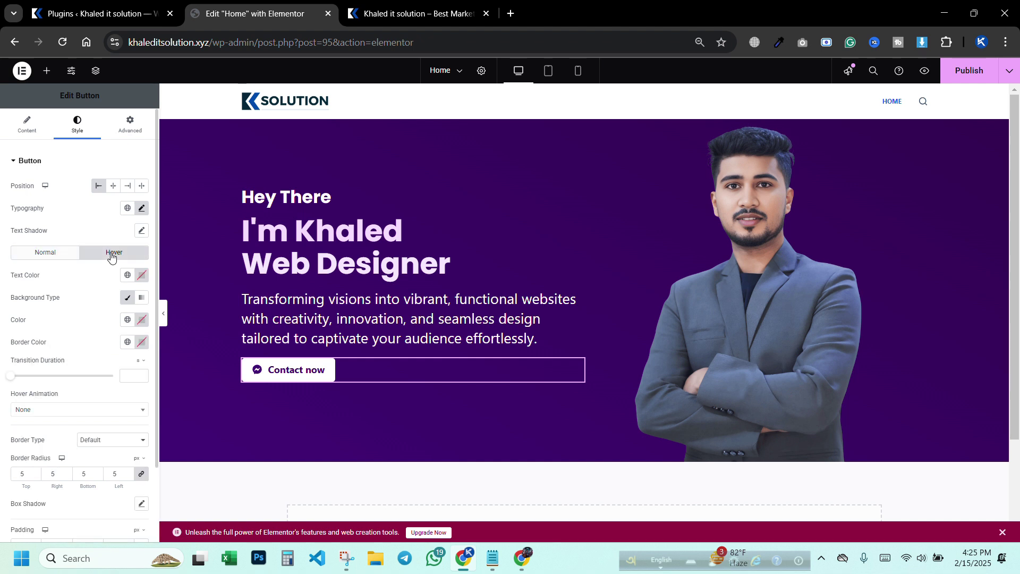
click(141, 276)
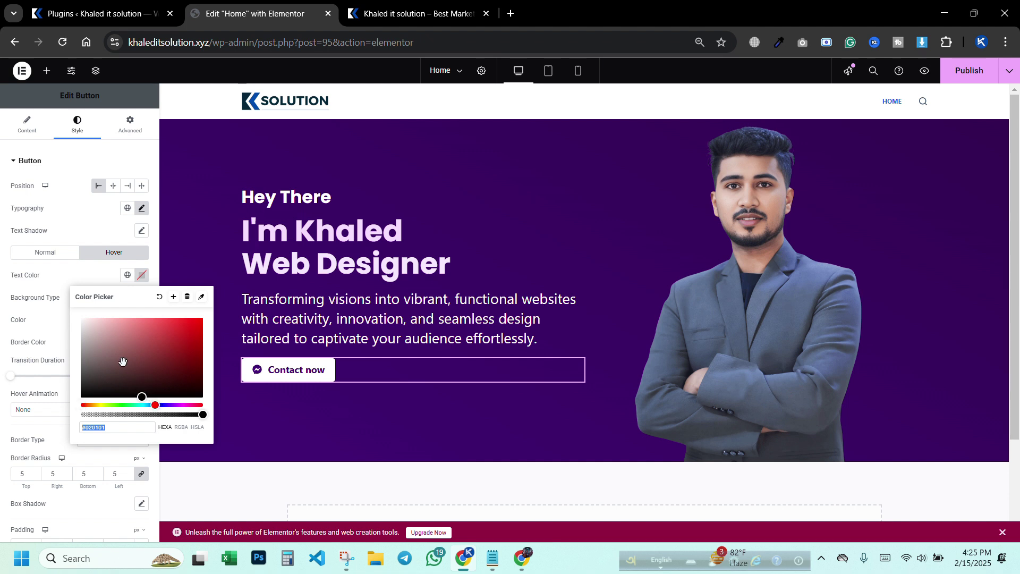
text(#FFFFFF)
click(86, 283)
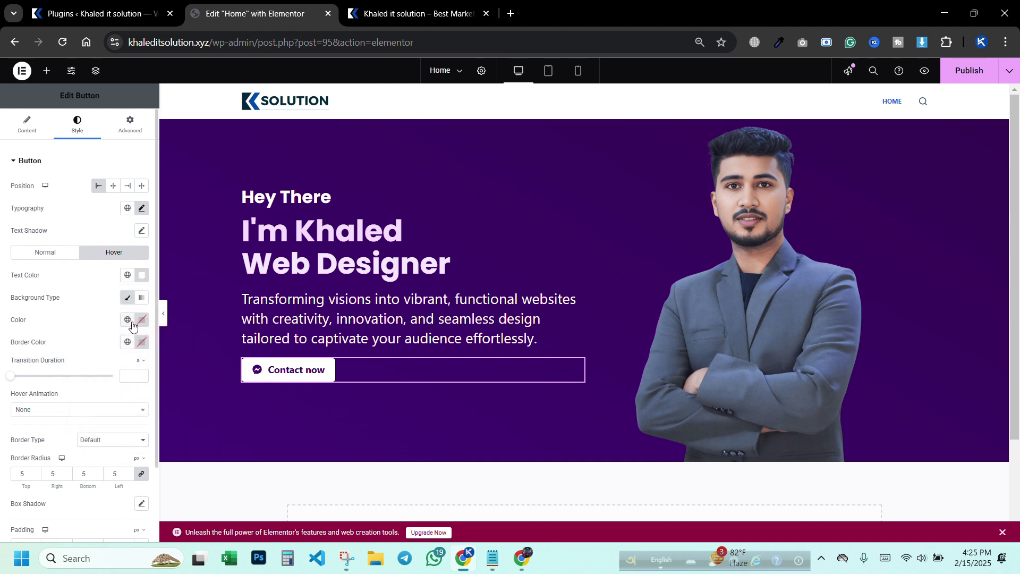
- Set the Contact now button's hover background color to the dark purple sampled from the hero section's background
click(142, 323)
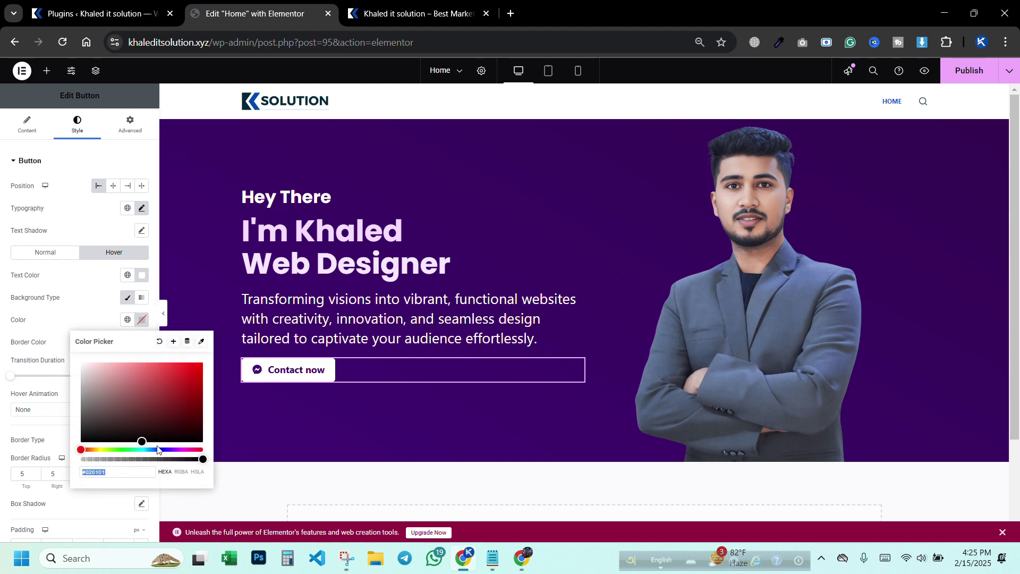
click(183, 259)
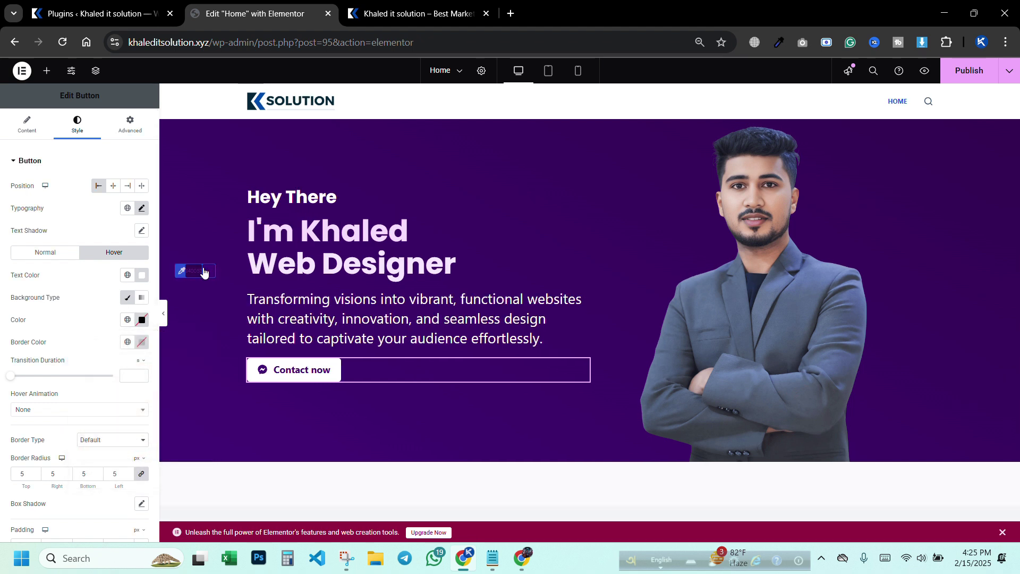
click(208, 273)
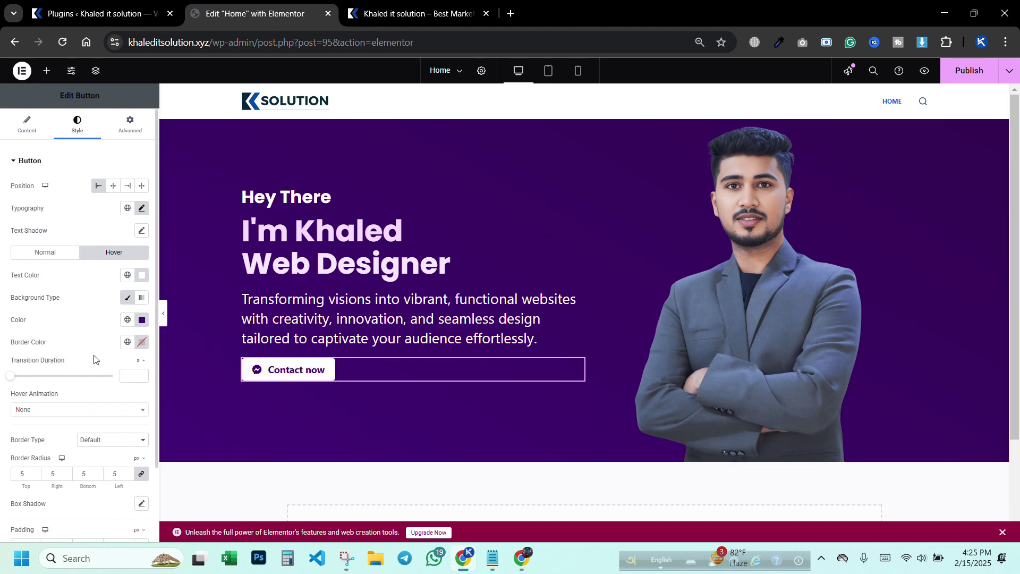
- Set the Contact now button's border color in its hover state to white
click(142, 343)
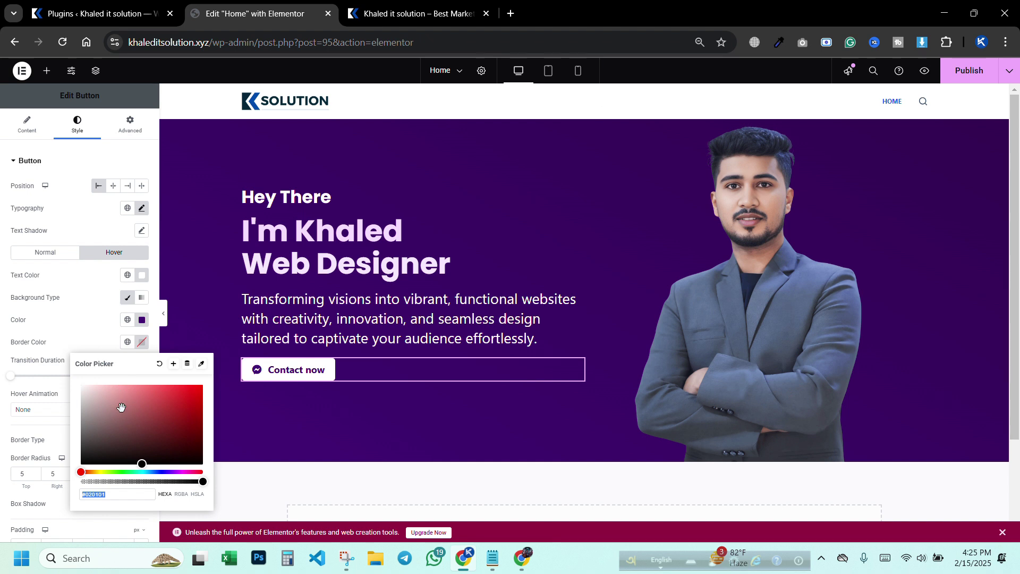
drag(108, 406, 85, 387)
click(99, 330)
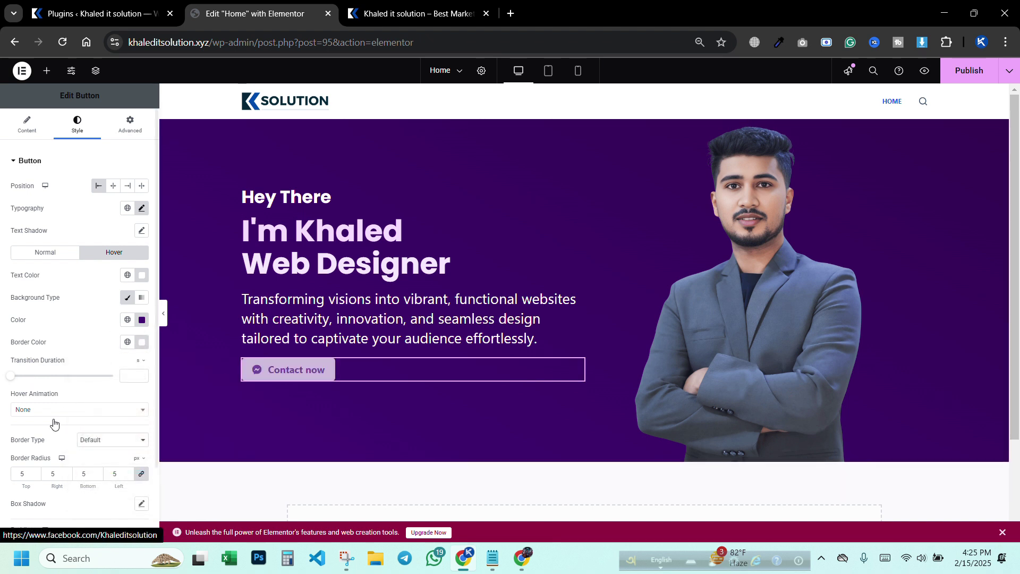
- Try a transition duration of 0.2 with the Grow hover animation on the Contact now button
scroll(39, 429, down, 1)
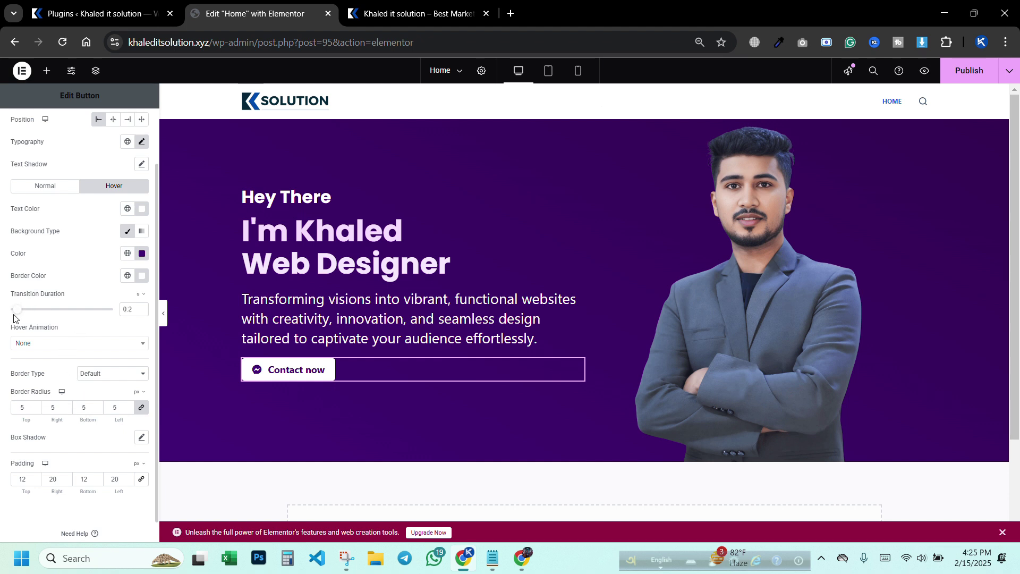
click(73, 343)
click(40, 383)
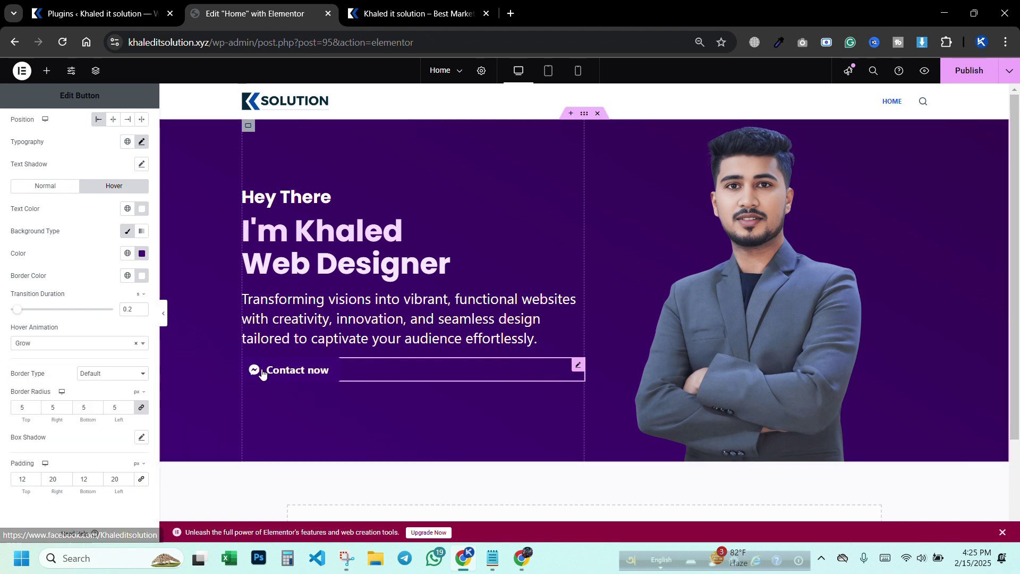
click(66, 342)
click(65, 343)
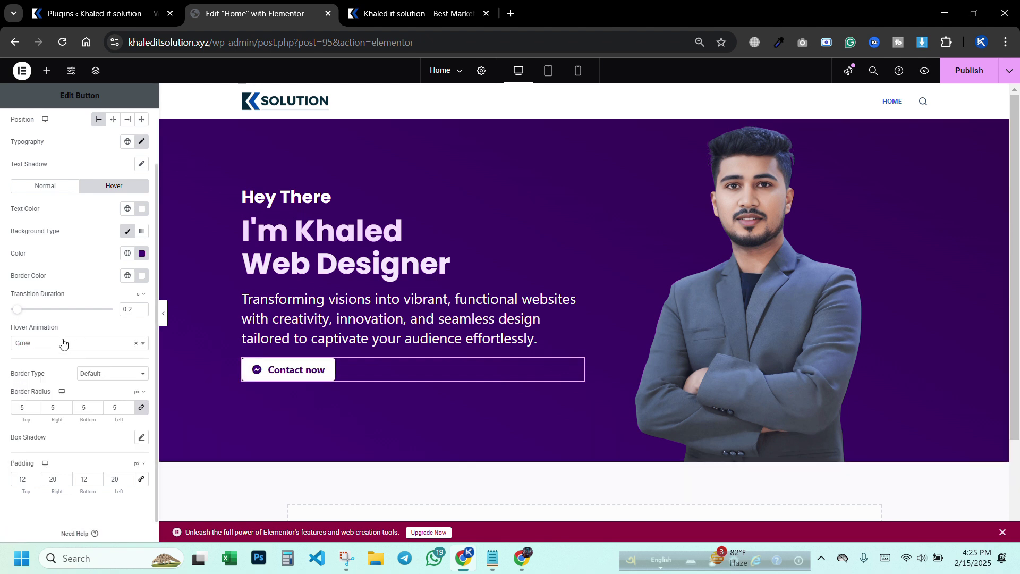
click(62, 343)
click(35, 379)
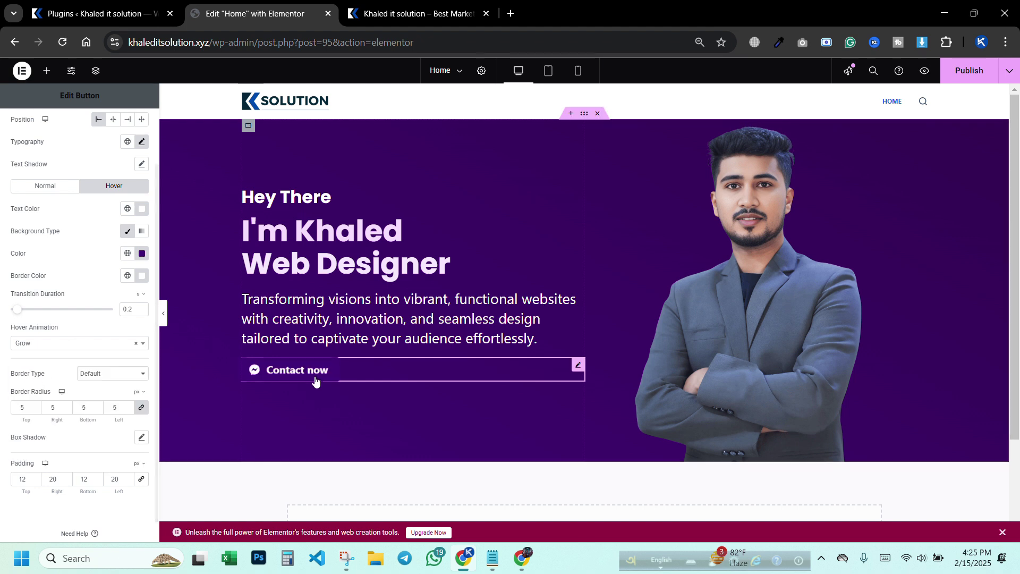
- Try the Shrink, Pulse Grow, Pop and Grow hover animations on the Contact now button
click(67, 343)
click(43, 387)
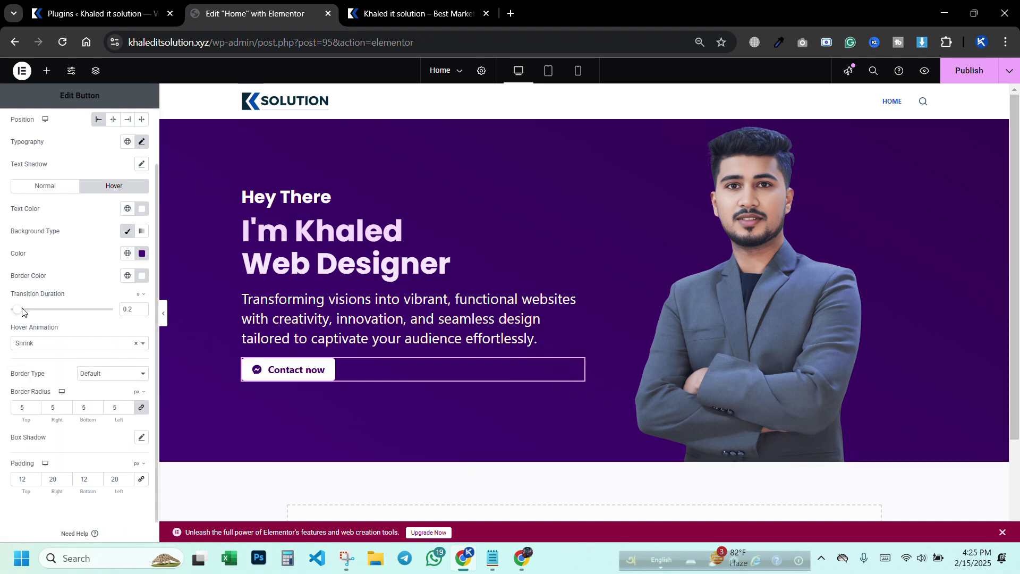
click(59, 349)
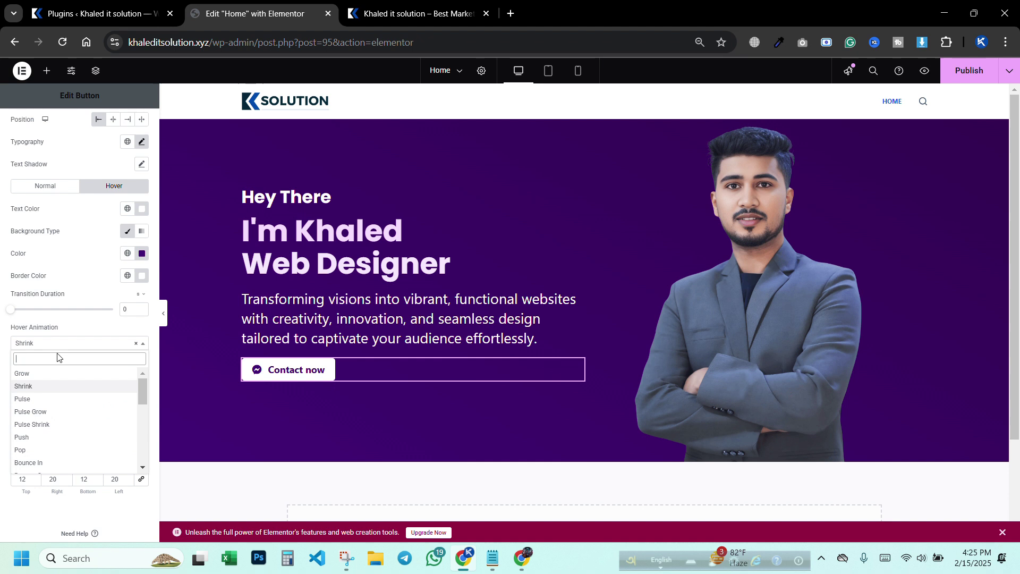
click(46, 415)
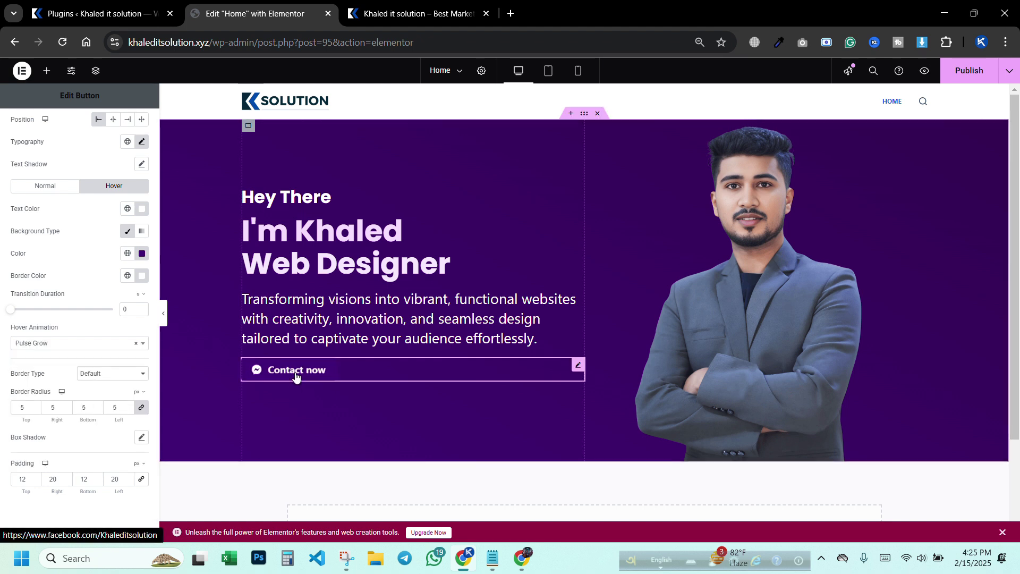
click(78, 343)
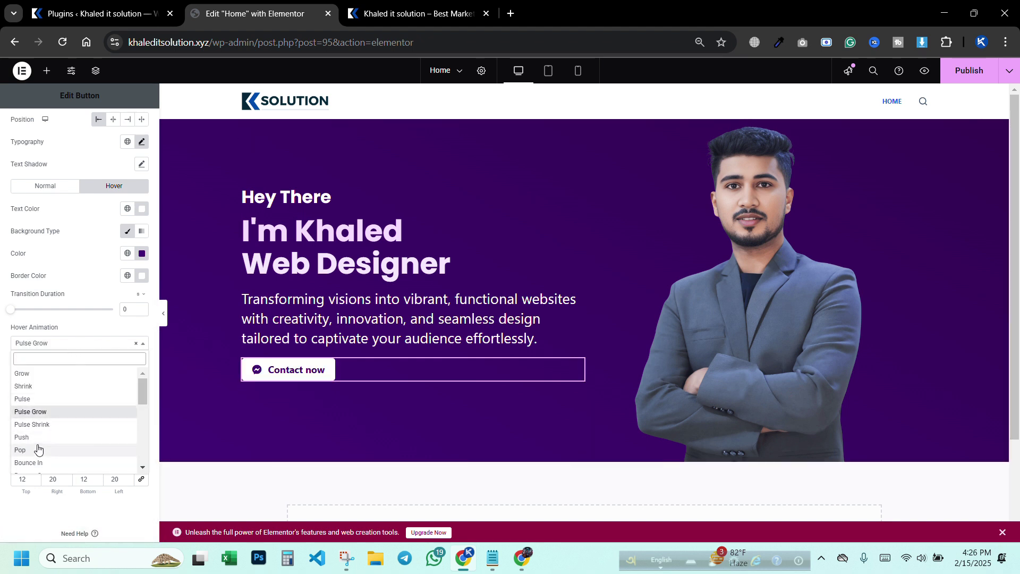
click(43, 449)
click(53, 343)
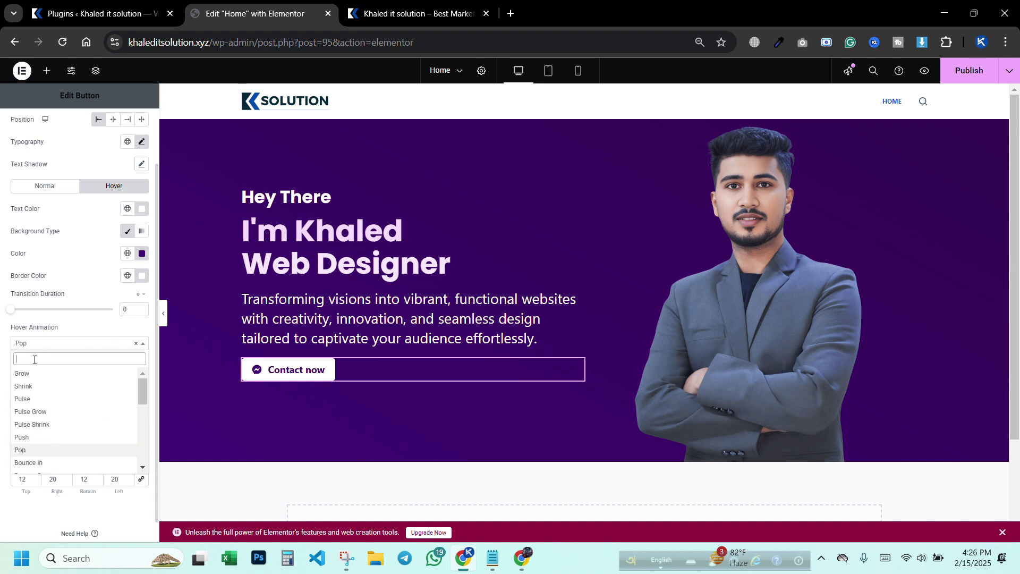
click(24, 379)
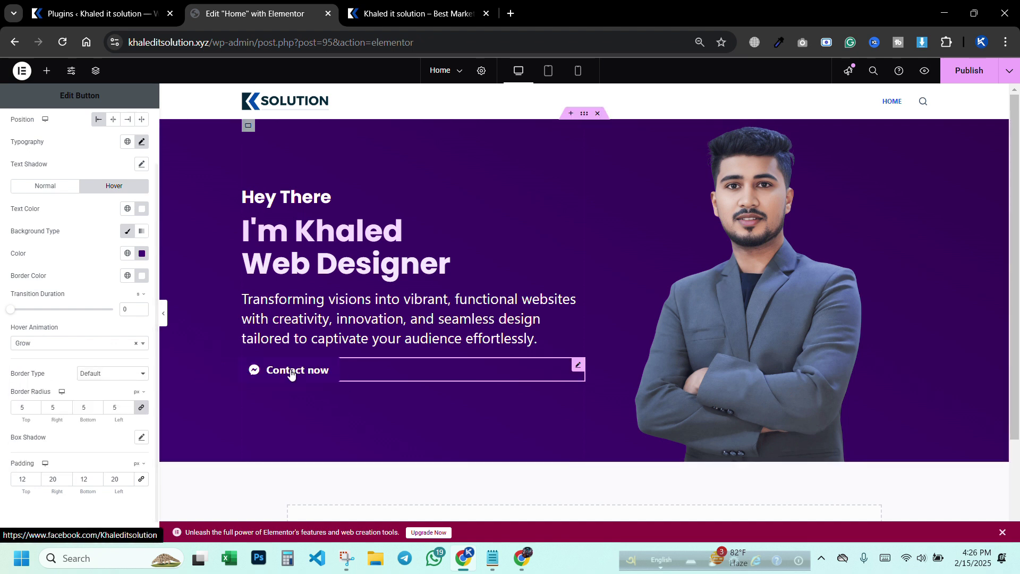
- Set the Contact now button's hover animation to Pulse and clear its hover border color
click(63, 344)
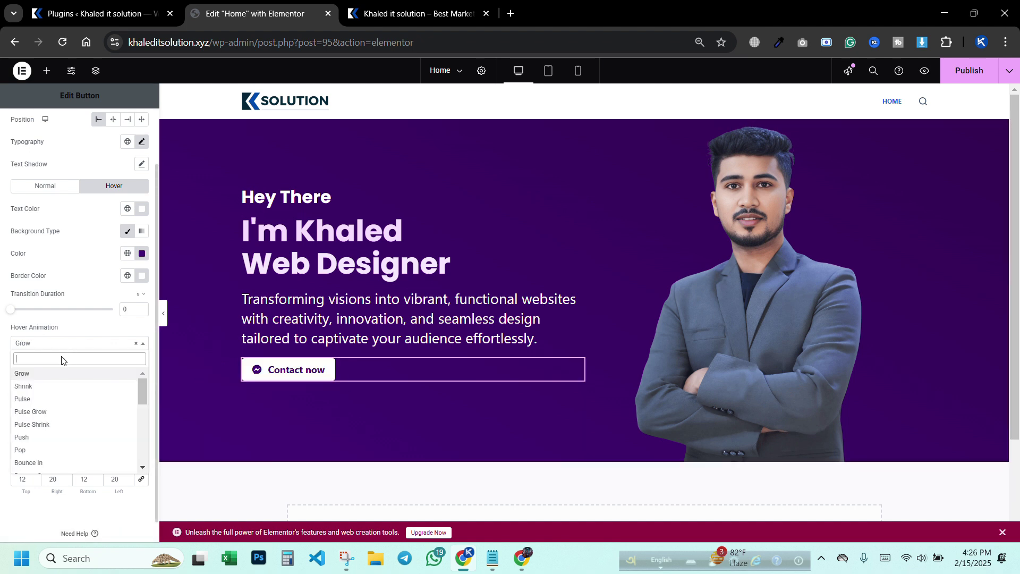
click(45, 399)
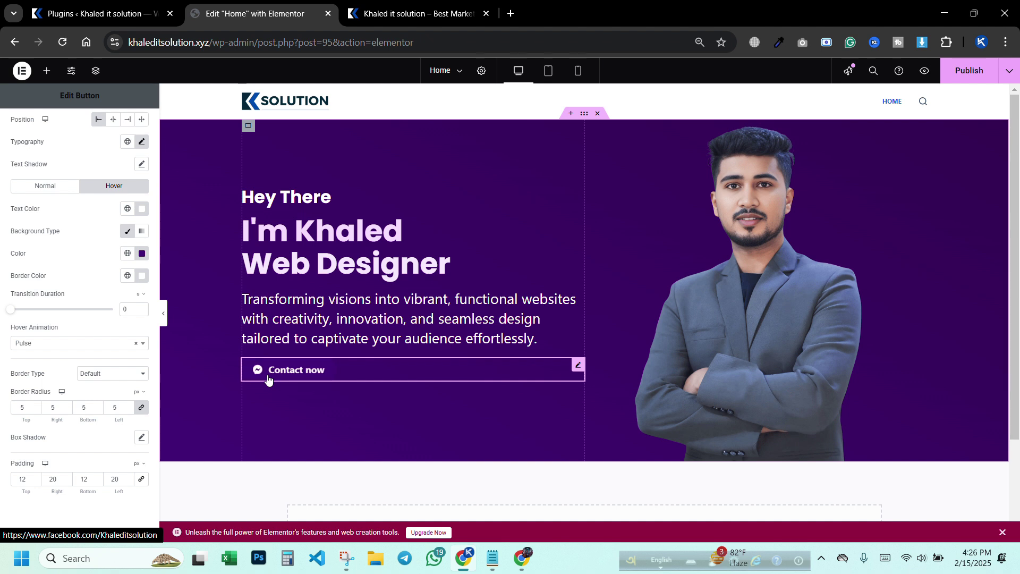
click(139, 278)
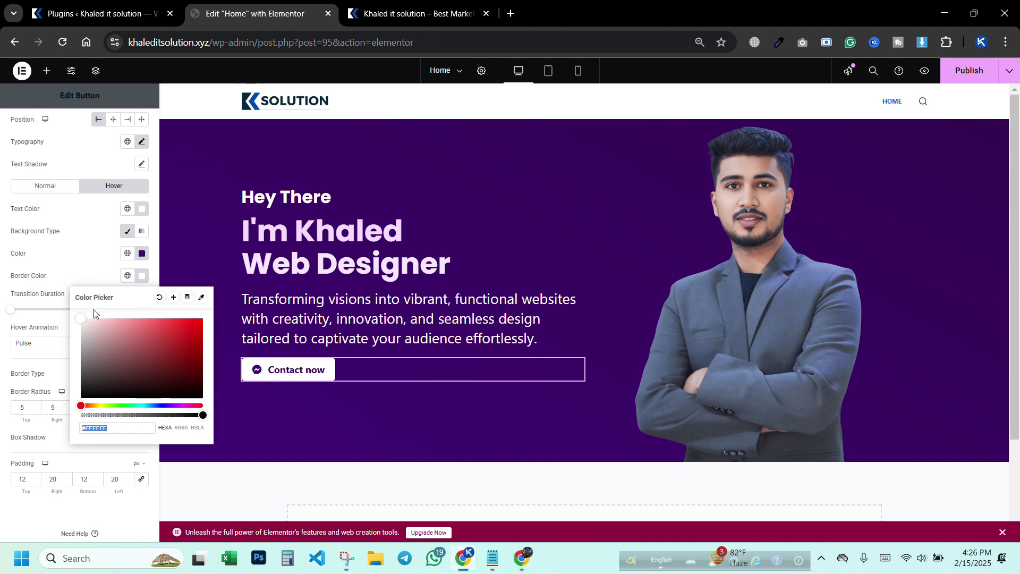
click(161, 298)
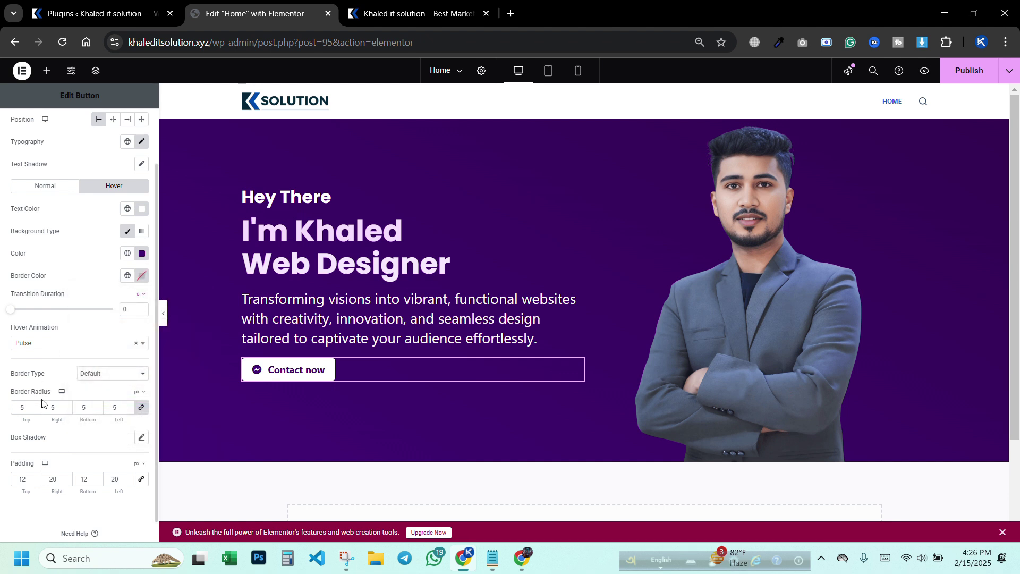
- Give the Contact now button a Solid border with the color #FFFFFF
click(80, 375)
click(91, 403)
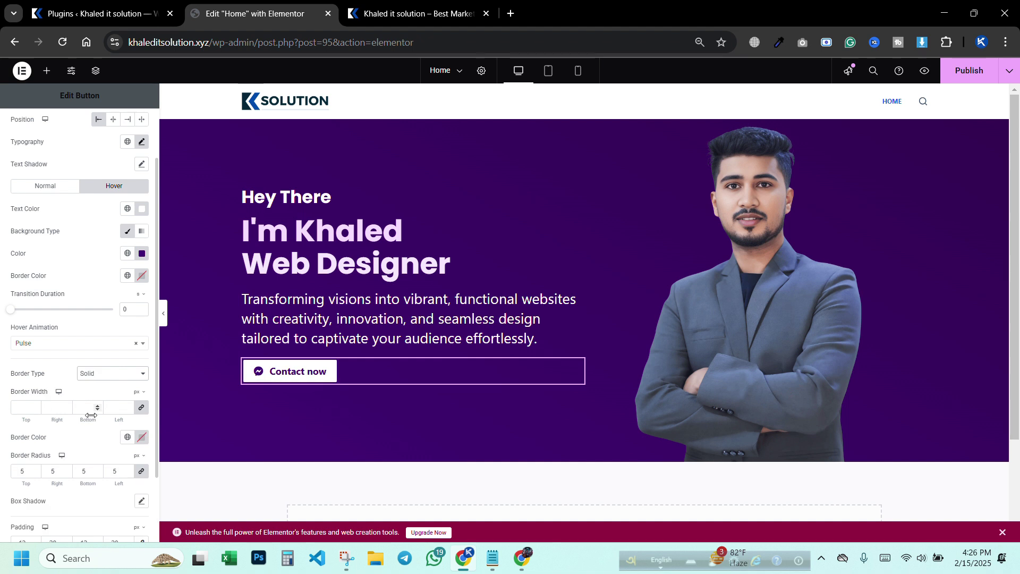
click(142, 438)
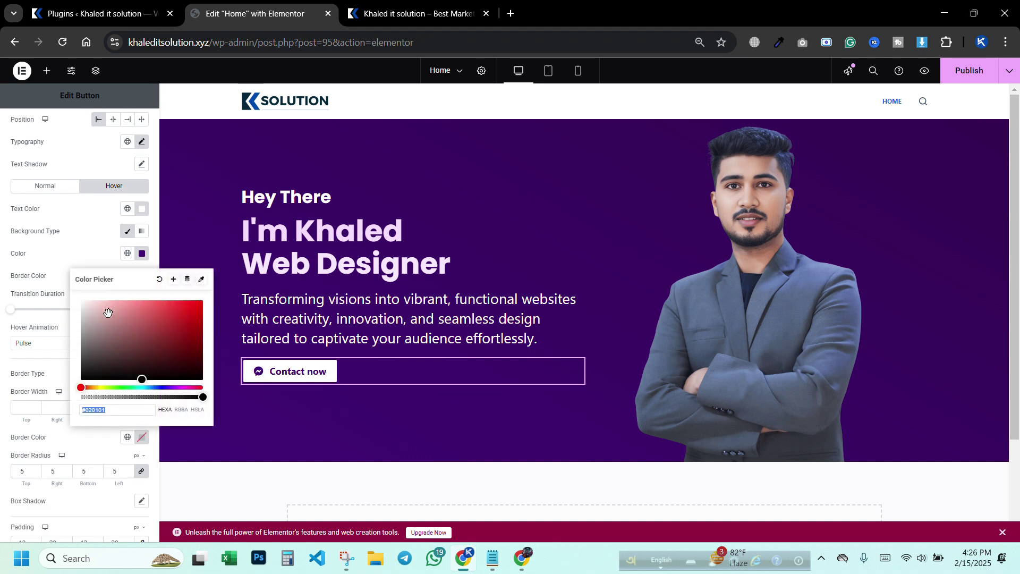
drag(107, 315, 76, 299)
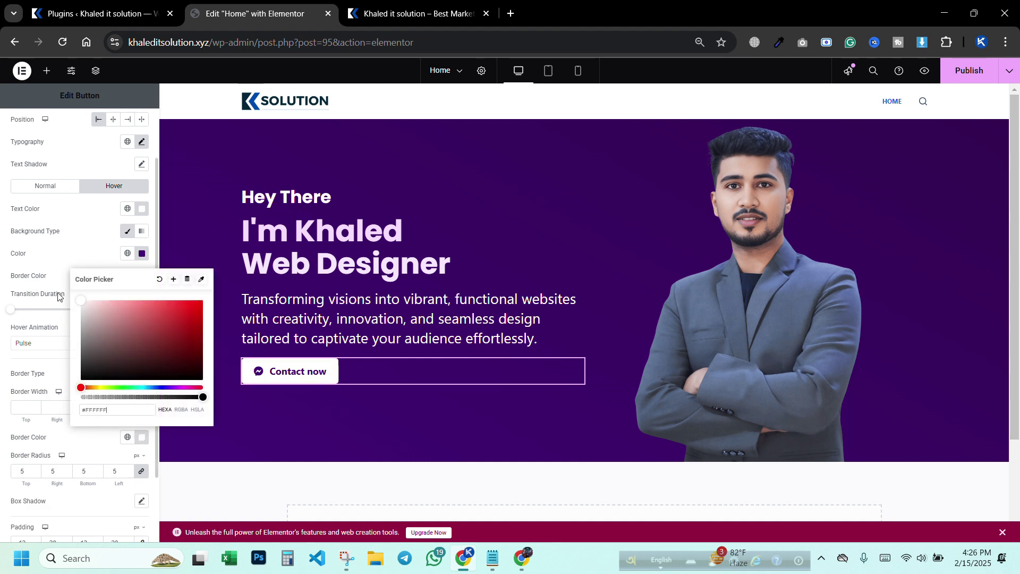
click(32, 439)
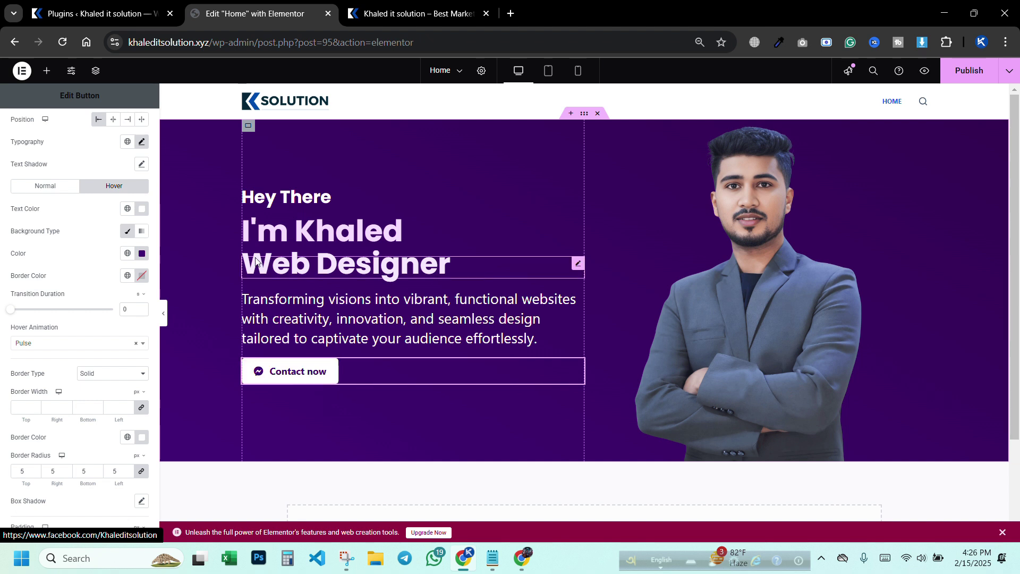
- Publish the Home page and check the hero section in the page preview
scroll(48, 241, up, 2)
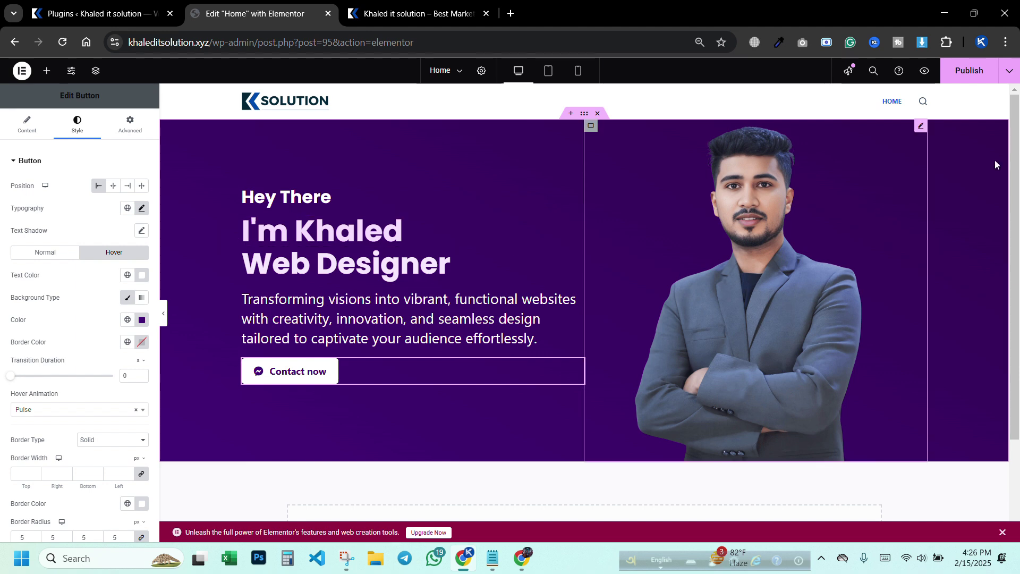
click(981, 80)
click(377, 12)
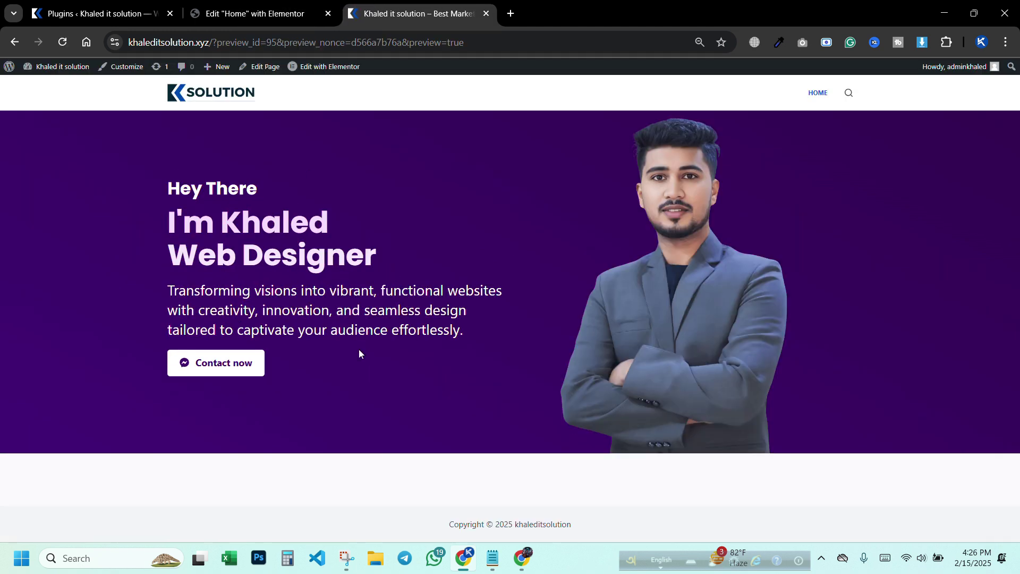
click(234, 14)
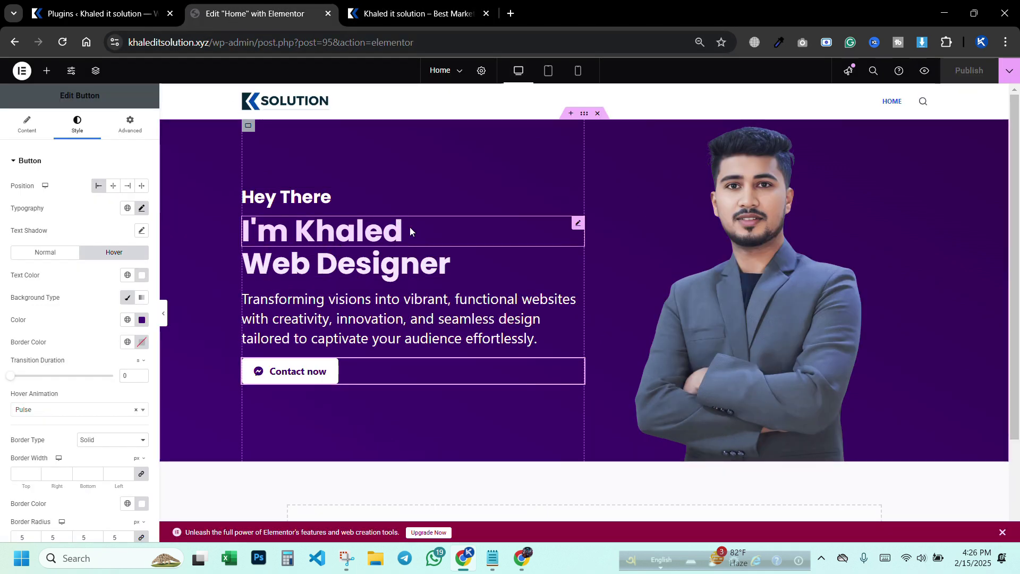
- Open the Motion Effects settings of the name heading in the hero section
click(577, 224)
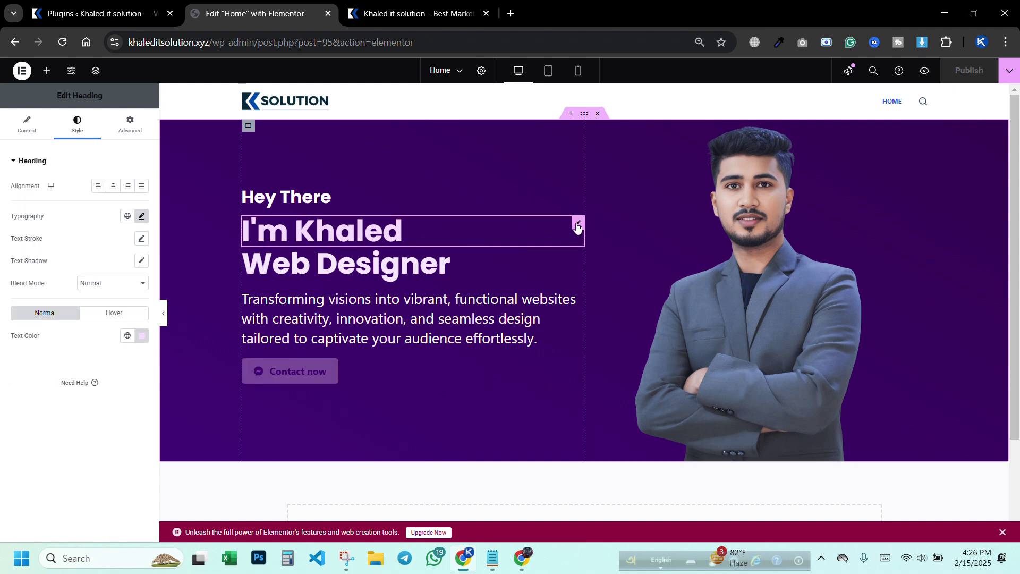
click(130, 125)
scroll(58, 315, down, 5)
scroll(58, 315, down, 2)
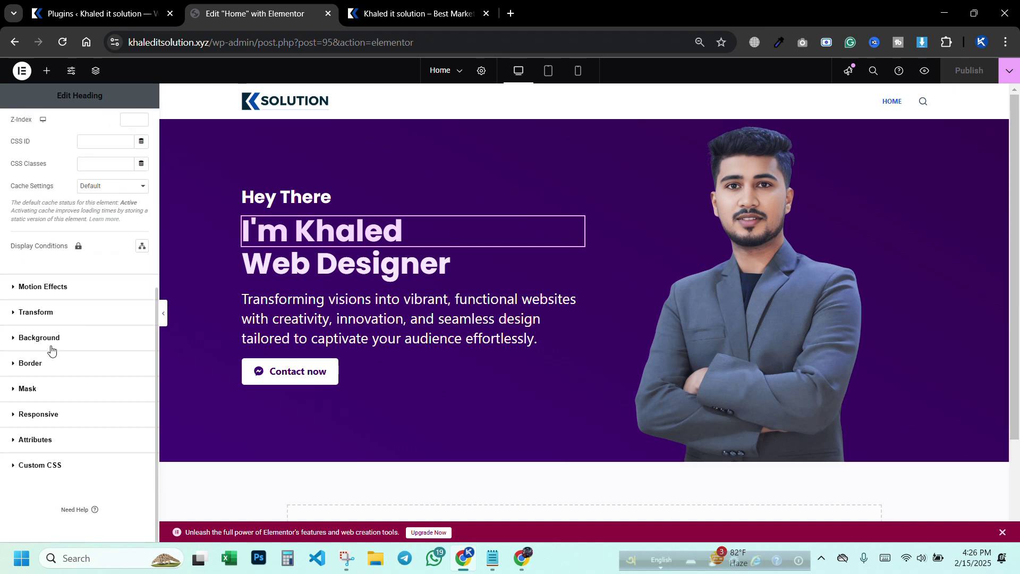
click(11, 292)
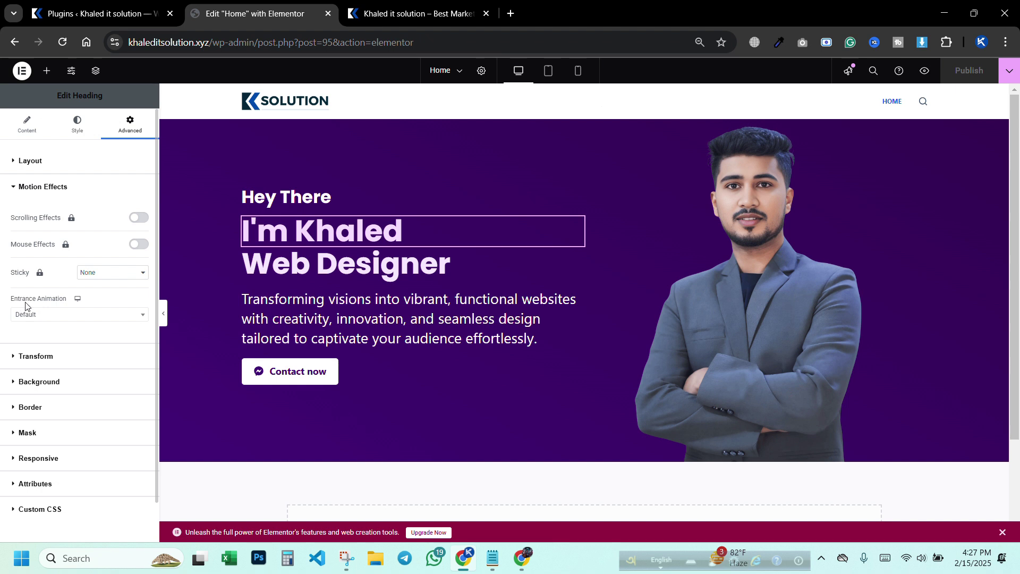
- Try the Fade In, Fade In Right and Fade In Left entrance animations on the name heading
click(61, 313)
click(48, 368)
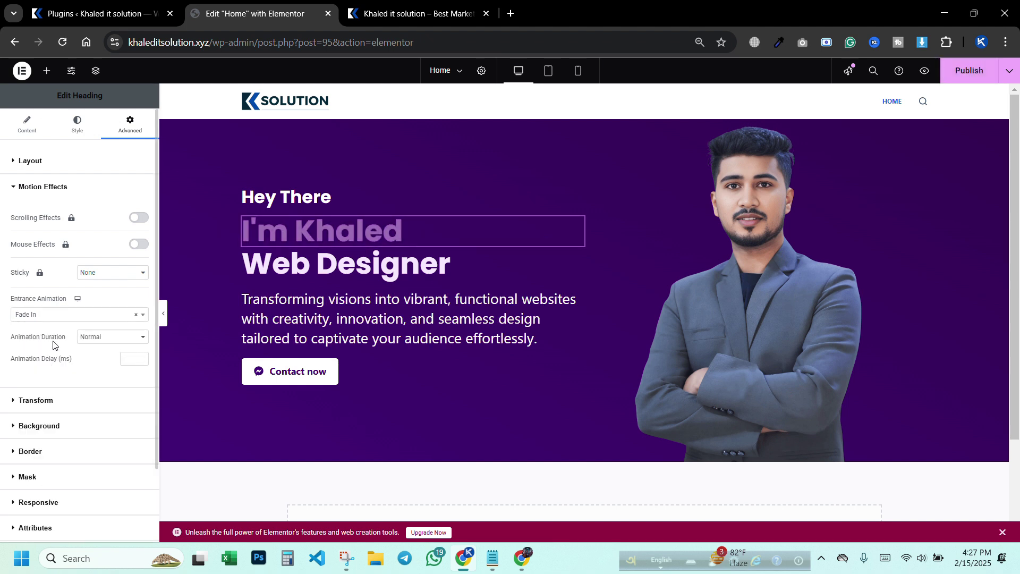
click(61, 314)
click(47, 410)
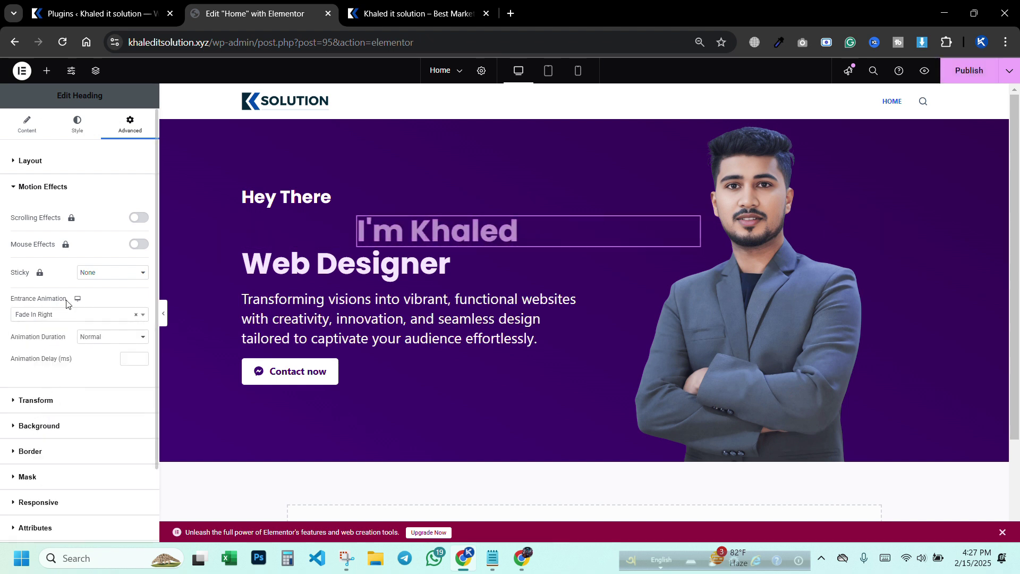
click(61, 316)
click(47, 396)
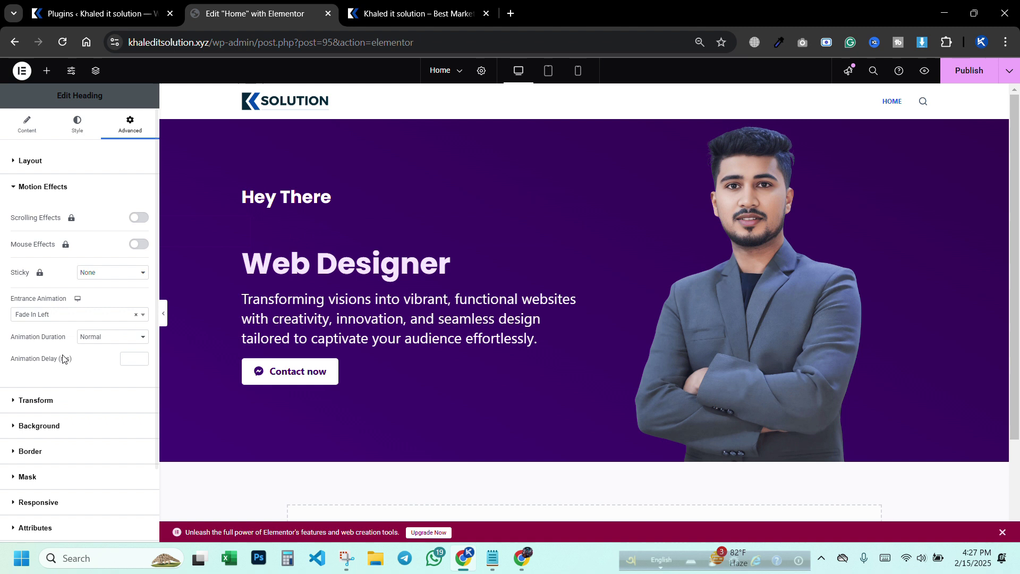
- Try the Zoom In, Bounce In and Slide In Down entrance animations on the name heading
click(63, 316)
scroll(75, 417, down, 3)
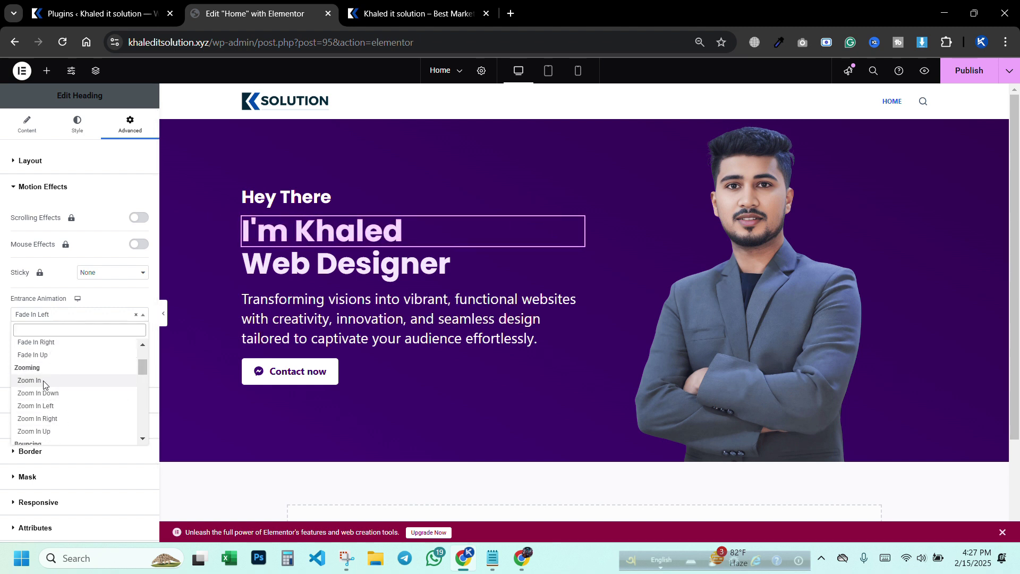
click(46, 383)
click(62, 314)
scroll(47, 393, down, 2)
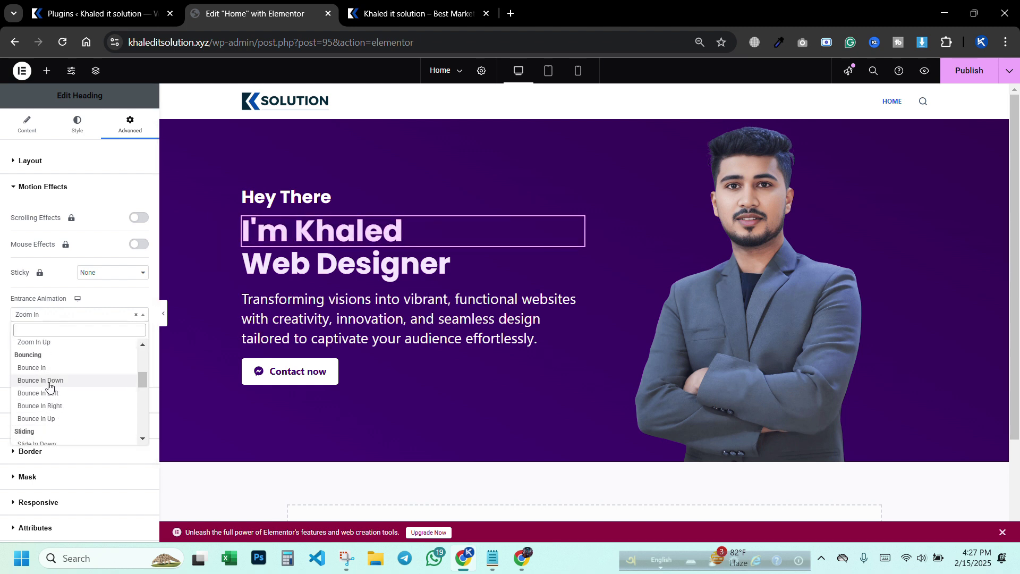
click(46, 368)
click(61, 314)
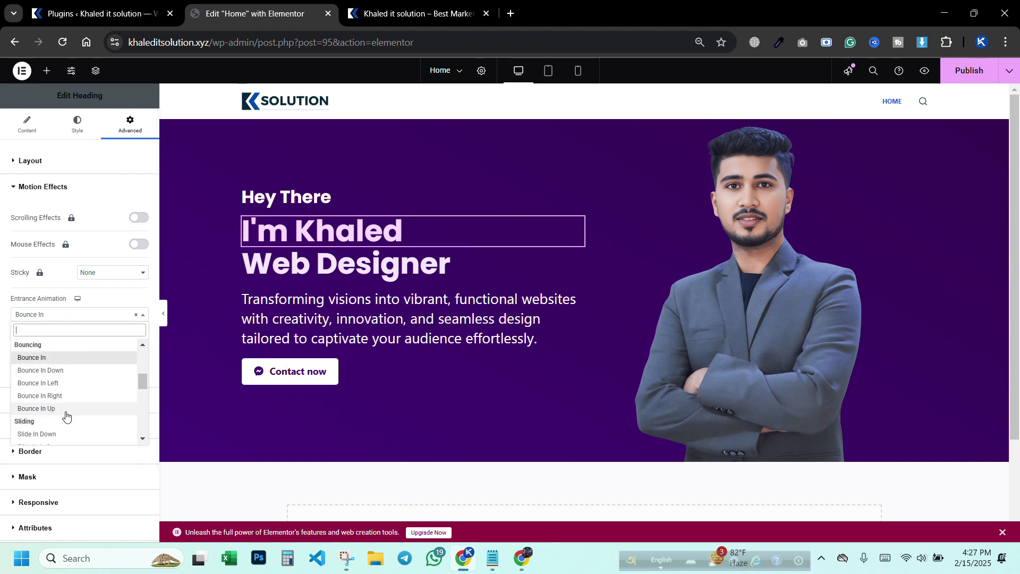
scroll(57, 388, down, 2)
click(49, 368)
- Compare the Slide In Right and Slide In Left entrance animations on the name heading and keep Slide In Right
click(66, 314)
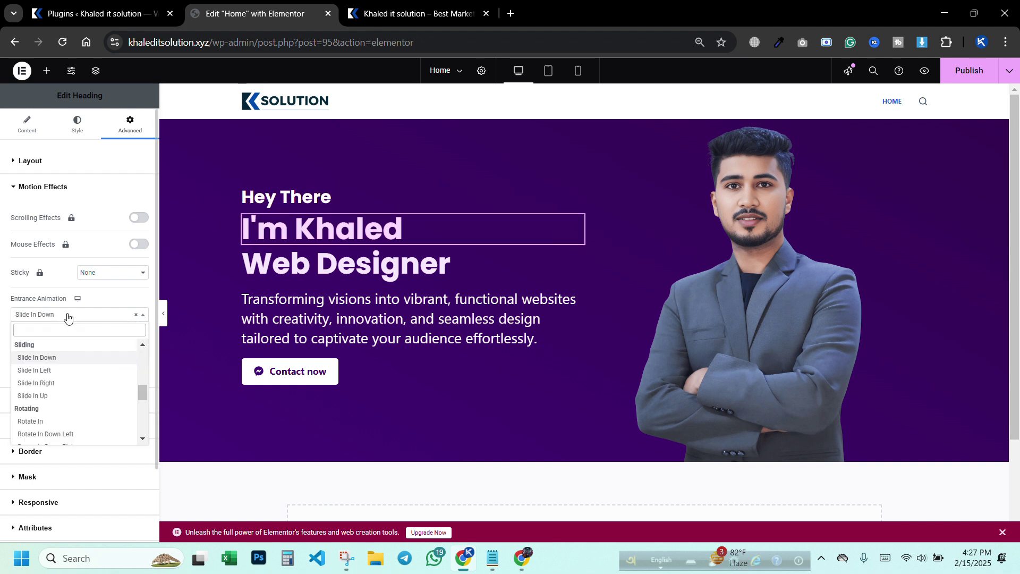
click(52, 384)
click(54, 315)
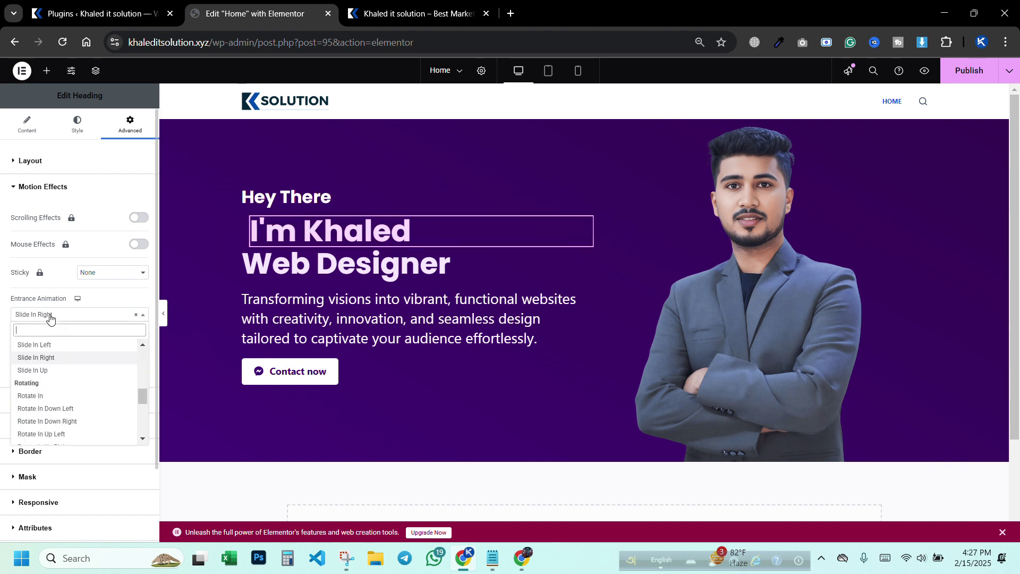
click(46, 345)
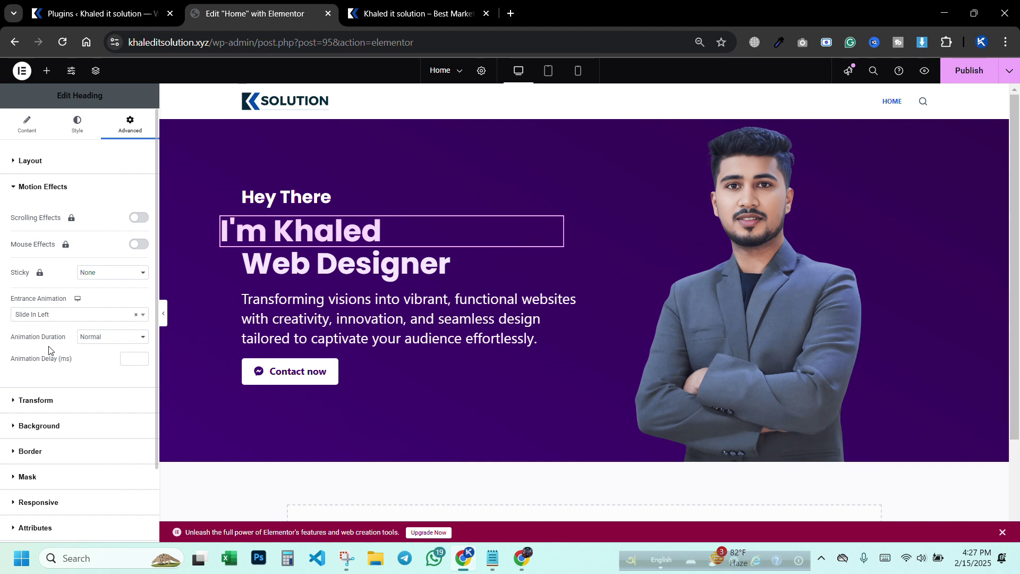
click(59, 318)
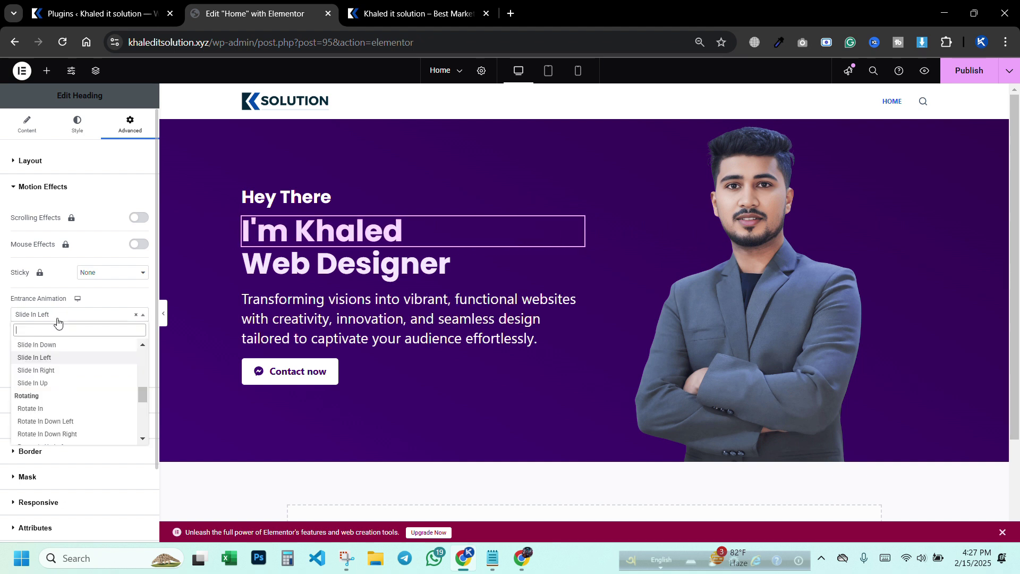
click(51, 376)
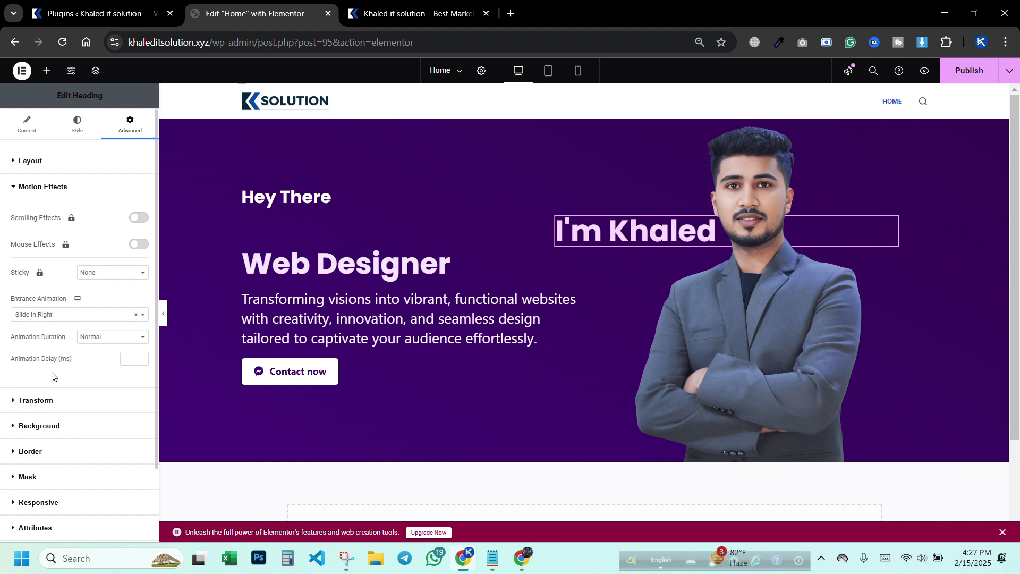
- Try the Zoom In Left entrance animation on the Web Designer heading, and set it to Slide In Left instead
click(310, 267)
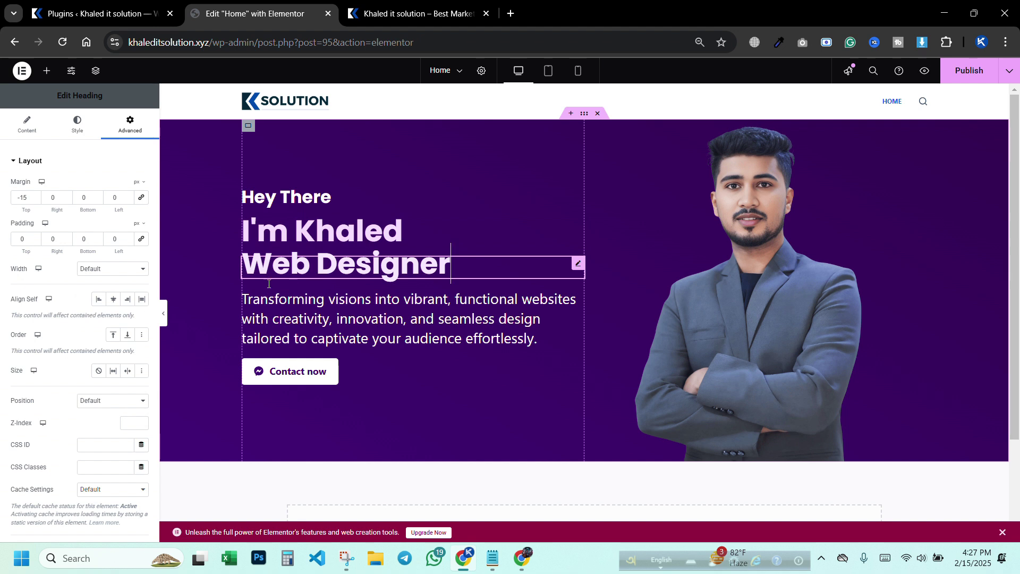
scroll(41, 343, down, 5)
click(56, 297)
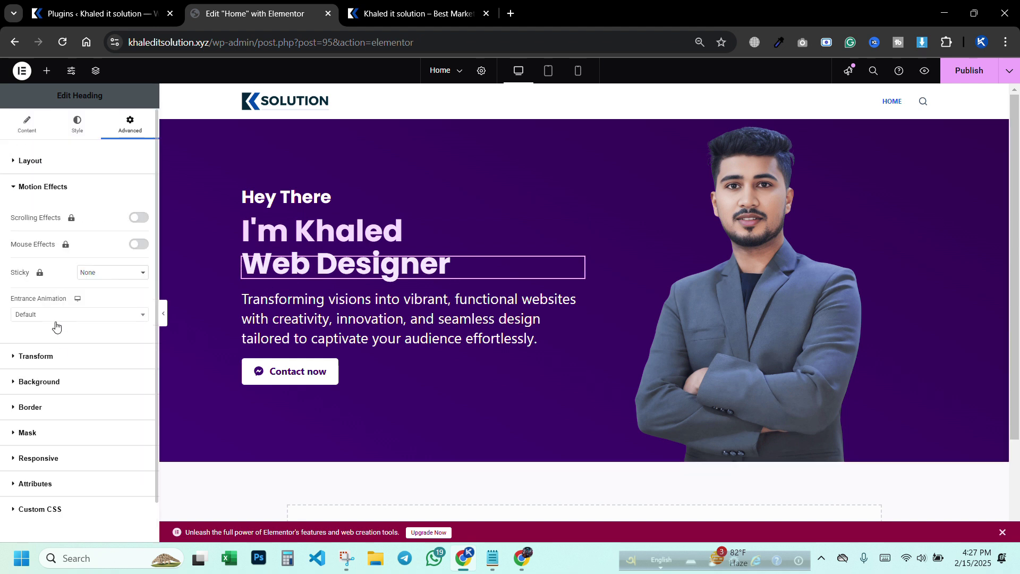
click(67, 314)
scroll(53, 394, down, 4)
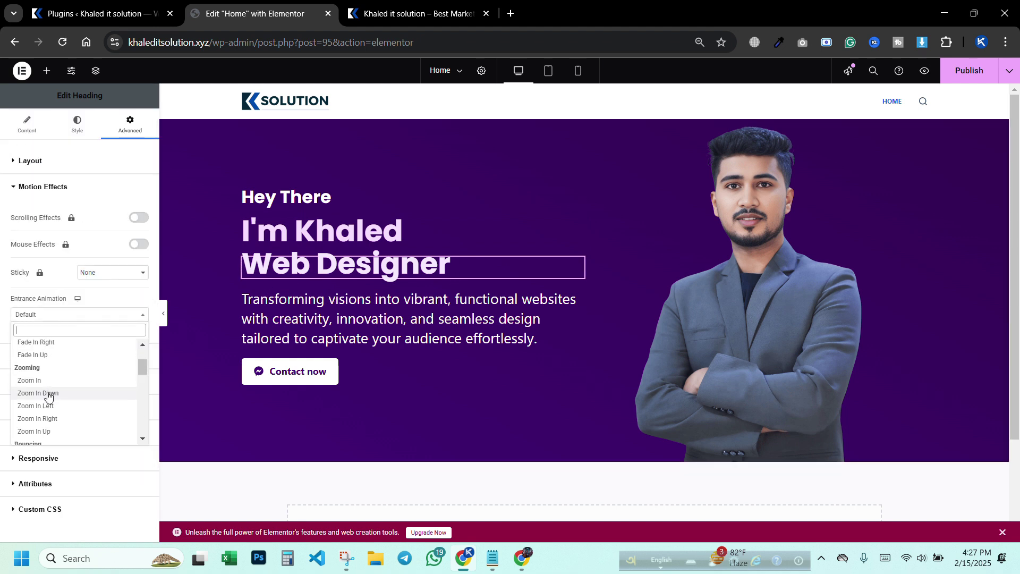
click(42, 406)
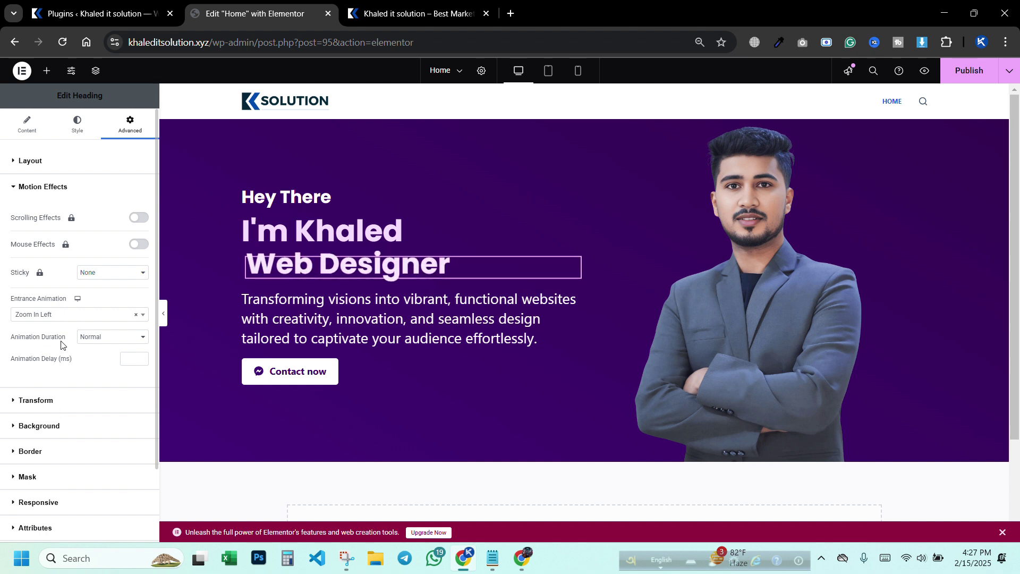
click(61, 318)
scroll(55, 382, down, 2)
scroll(50, 371, down, 2)
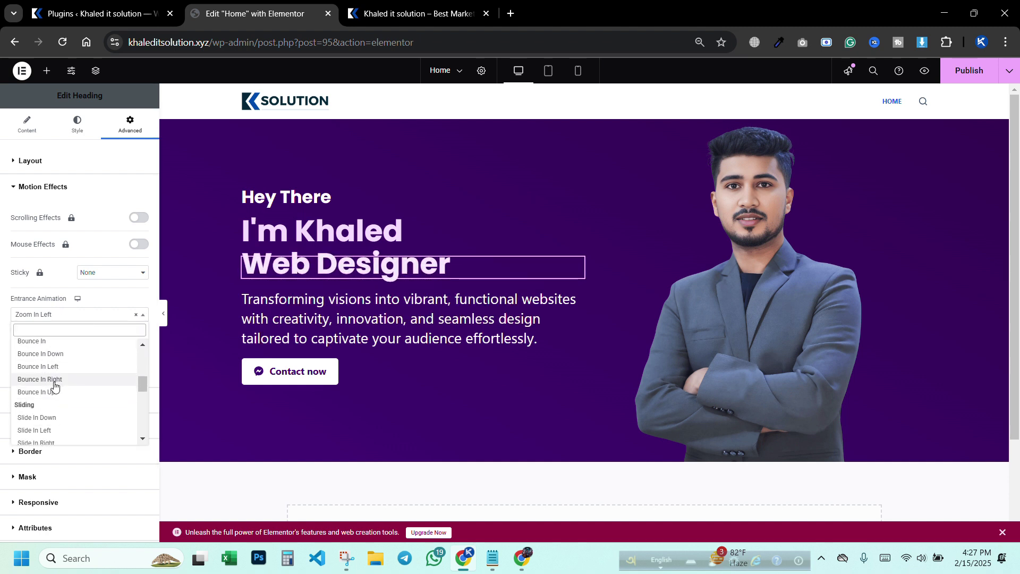
click(34, 365)
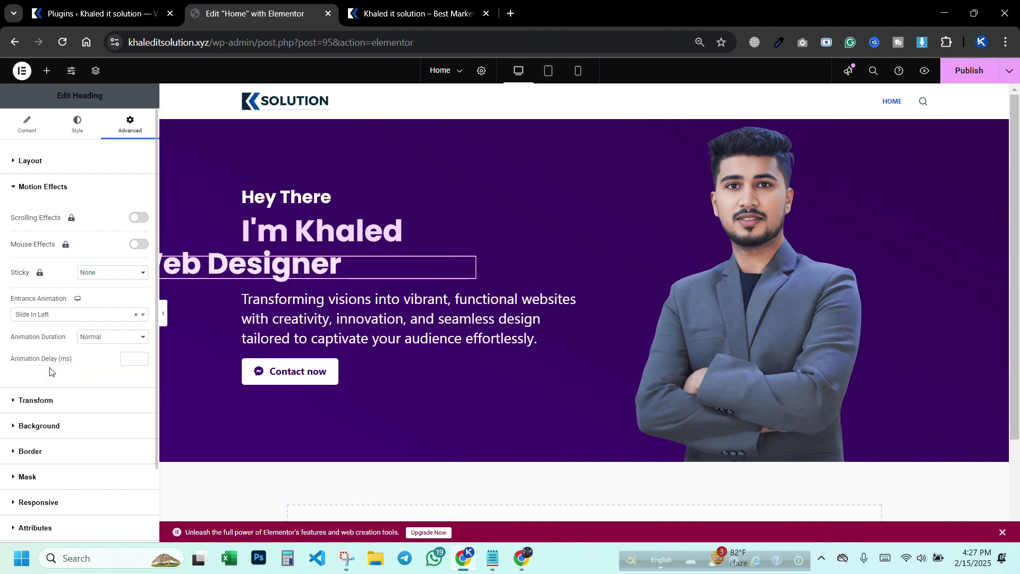
- Publish the Home page and check the heading animations in the page preview
click(970, 70)
click(417, 13)
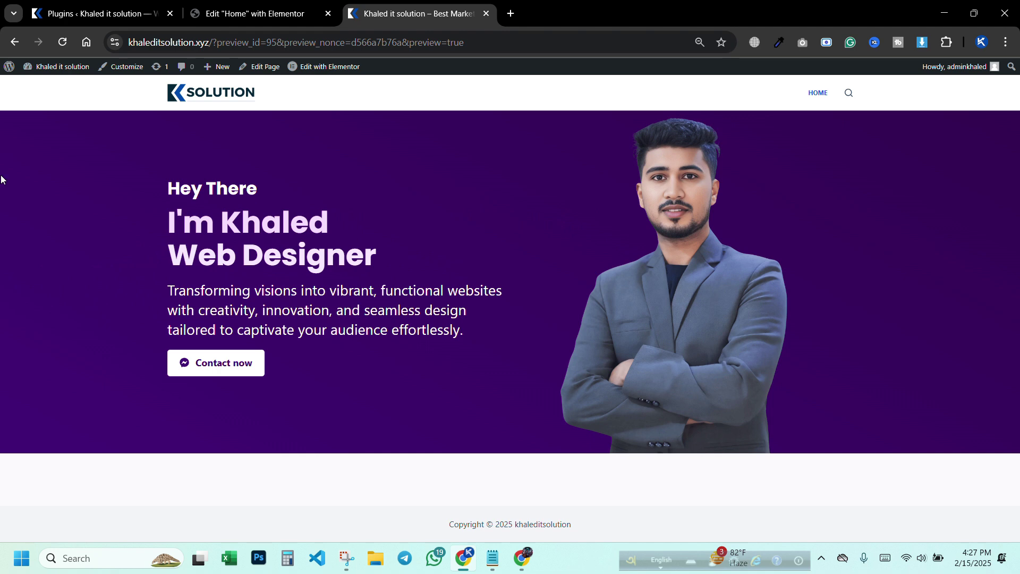
click(255, 13)
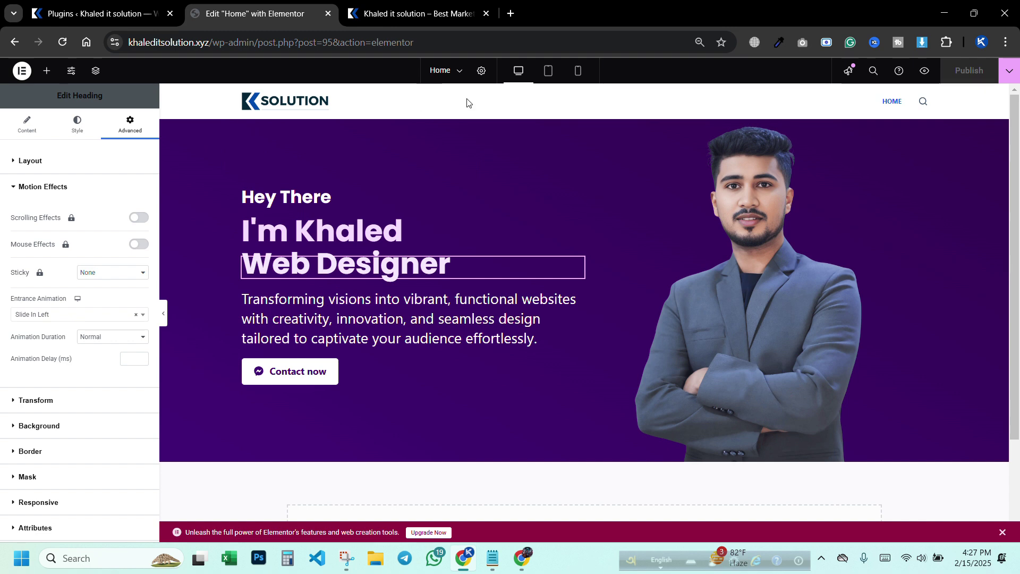
click(388, 16)
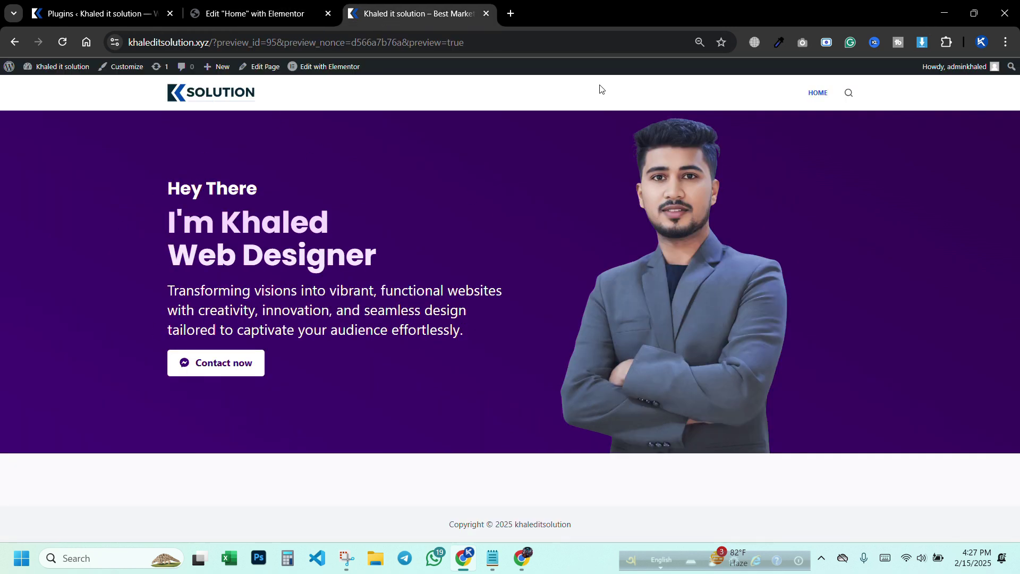
- Inspect the previewed page in browser device emulation as iPhone 12 Pro and iPad Mini, and close the developer tools
right_click(37, 207)
click(76, 496)
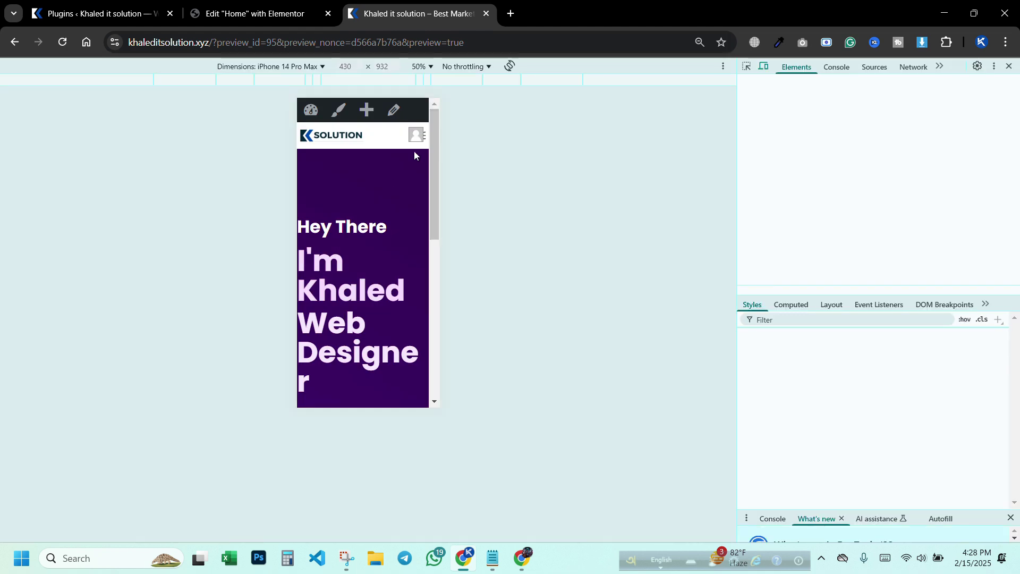
click(270, 66)
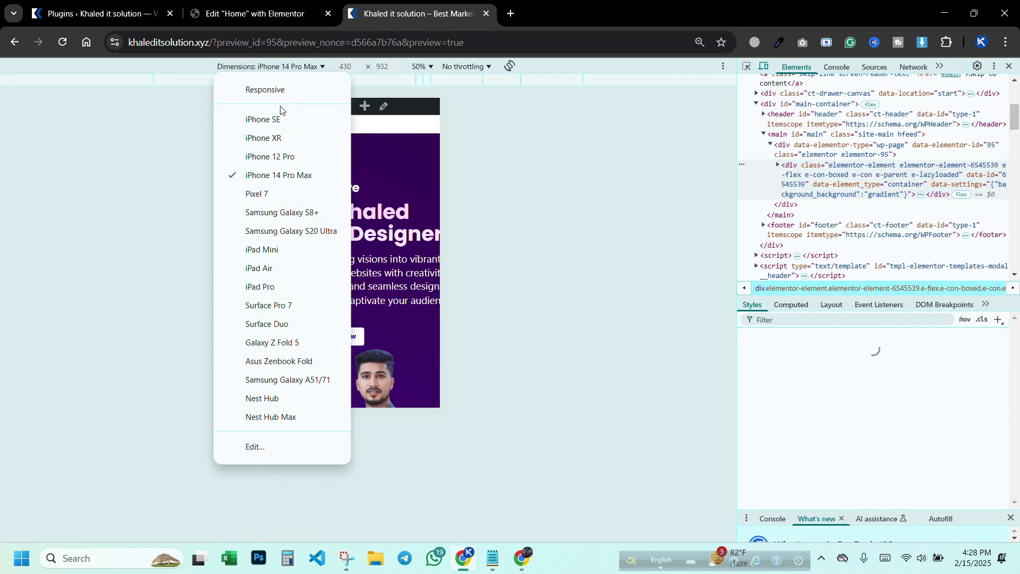
click(270, 156)
scroll(395, 330, down, 5)
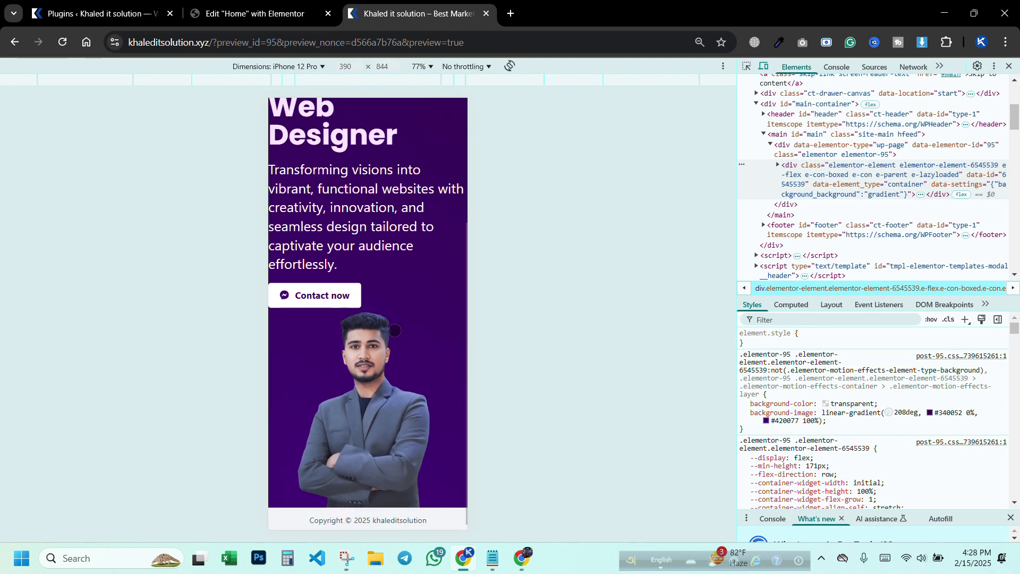
scroll(395, 330, up, 5)
click(270, 66)
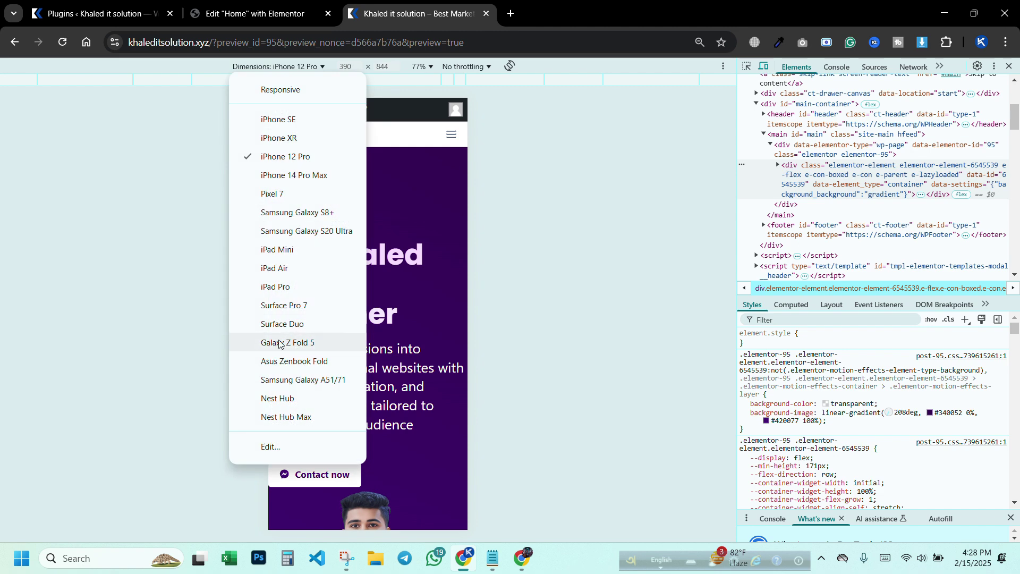
click(277, 250)
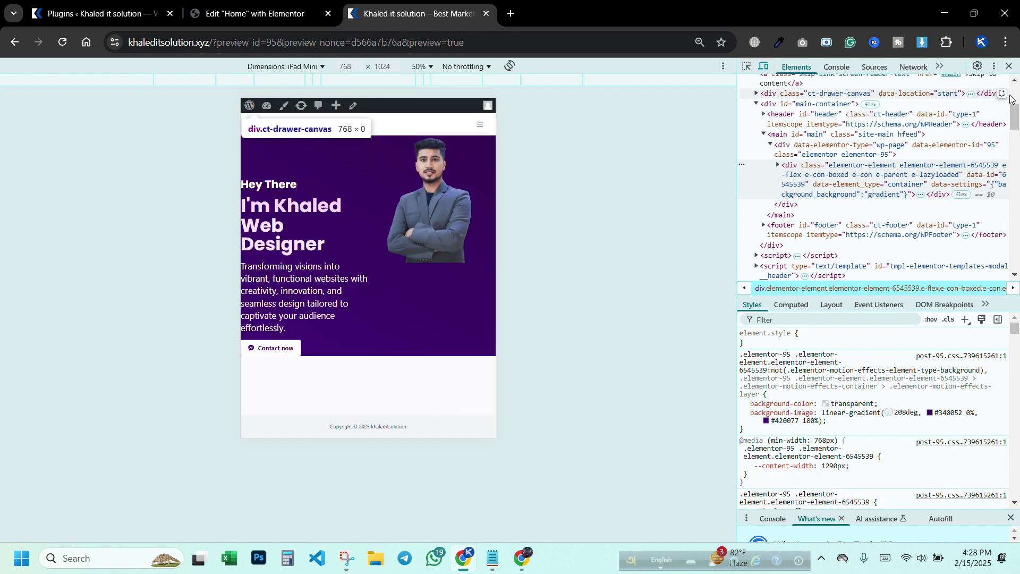
click(1009, 66)
- Return to the Elementor editor and review the hero section in the tablet and mobile portrait views
click(241, 14)
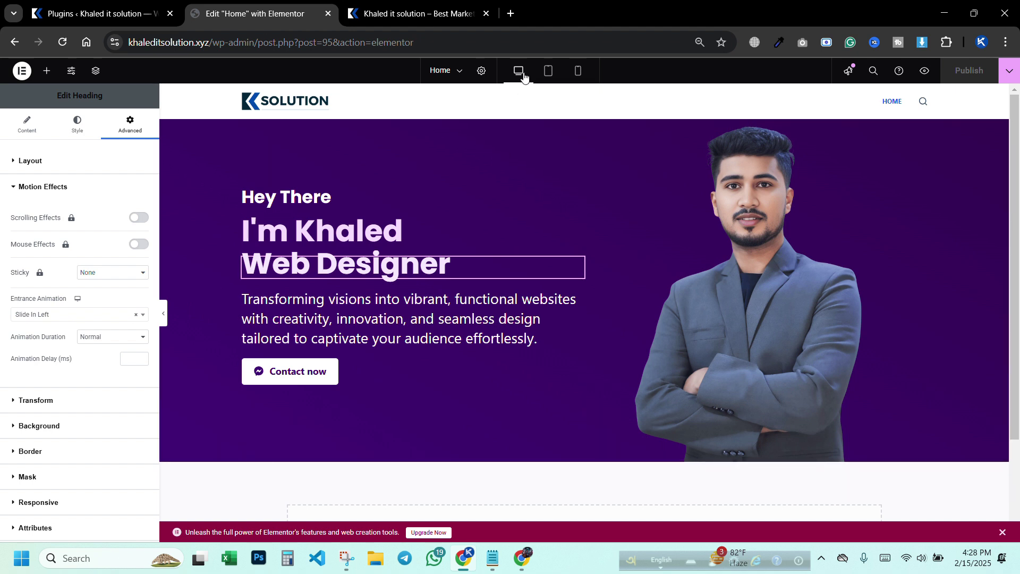
click(549, 75)
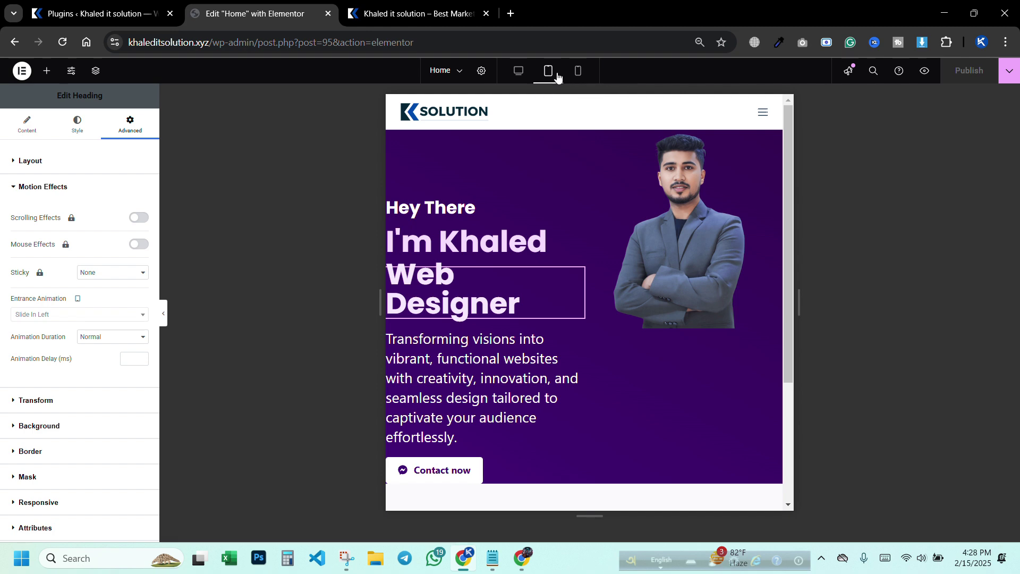
click(588, 72)
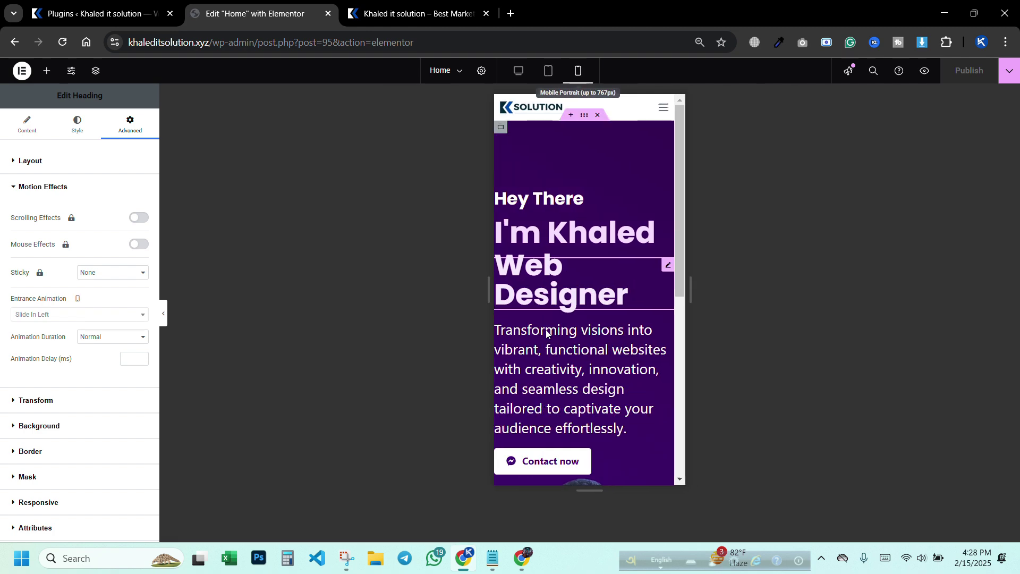
scroll(575, 292, down, 6)
scroll(575, 290, up, 6)
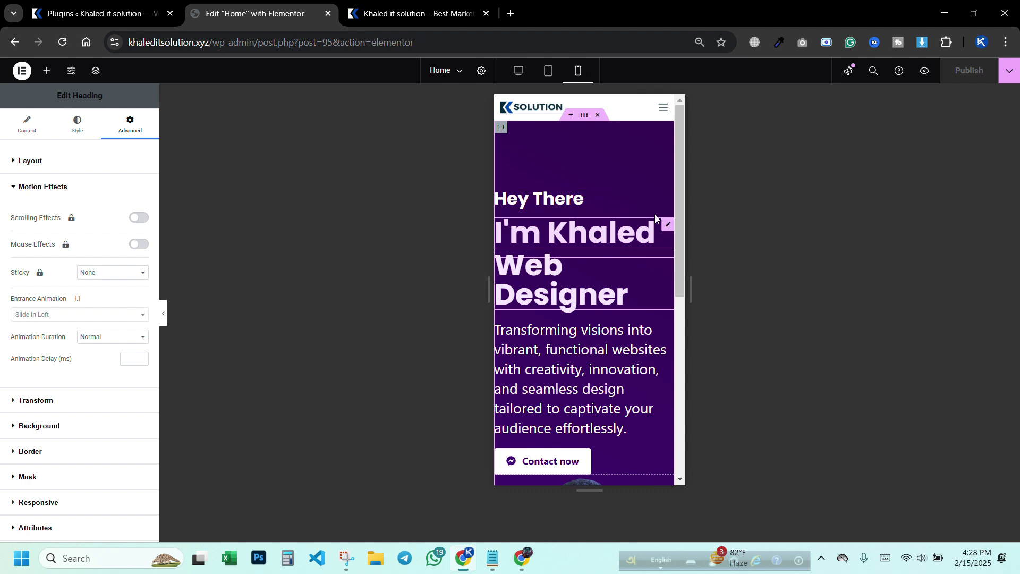
- Set the name heading's font size to 48 px for the mobile view
click(668, 233)
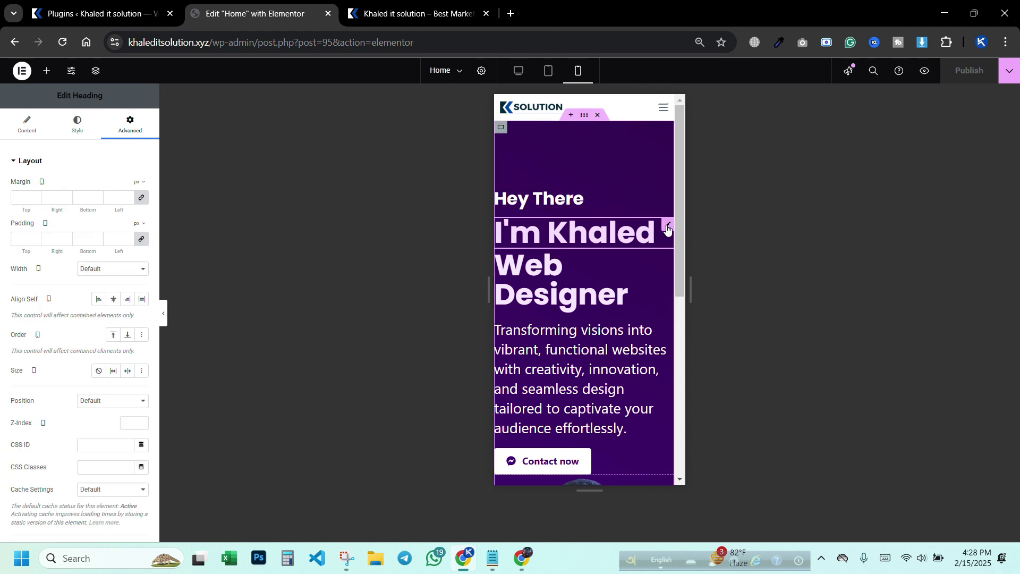
click(77, 126)
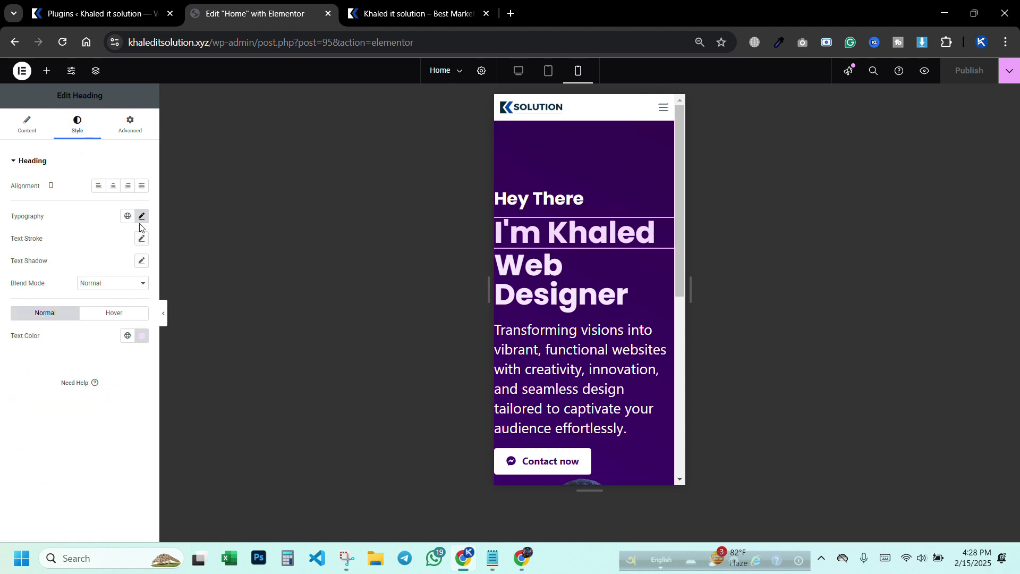
click(141, 216)
drag(40, 302, 36, 303)
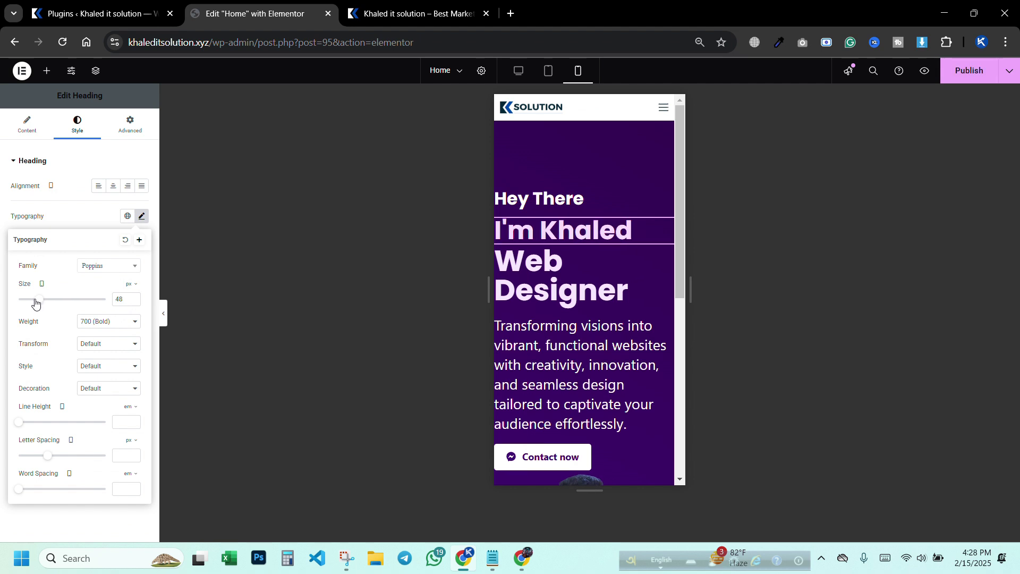
- Reduce the Web Designer heading's font size for the mobile view so the heading fits on one line
click(668, 262)
click(77, 125)
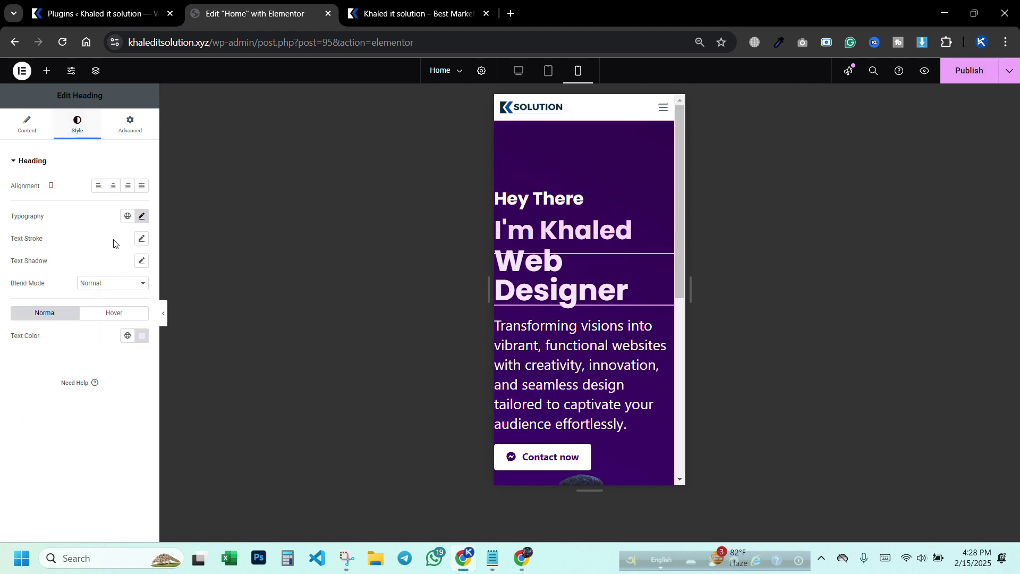
click(141, 216)
drag(37, 304, 33, 303)
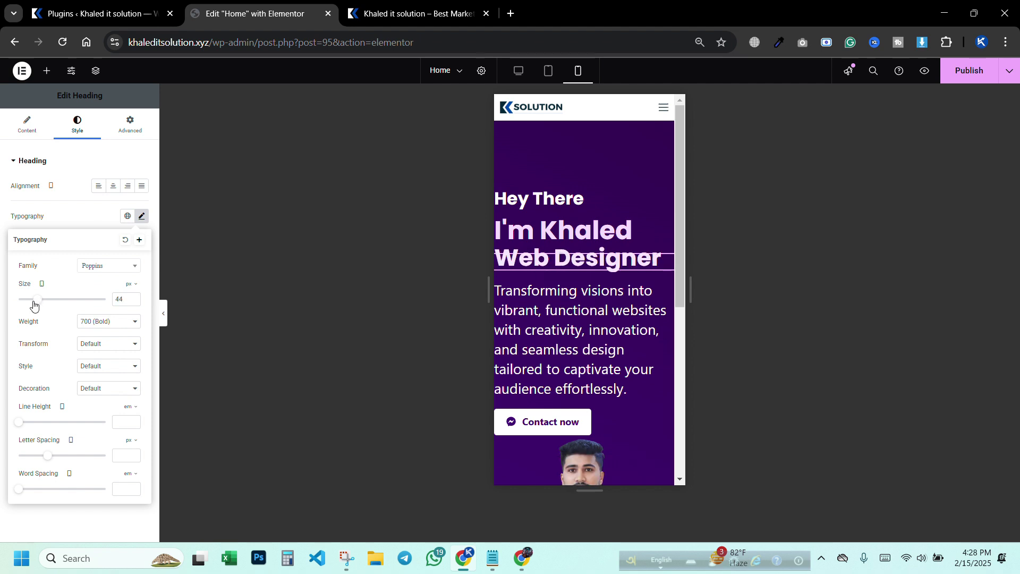
- Set the hero description text's mobile typography to a 12 px font size and a 1.5 em line height
click(669, 287)
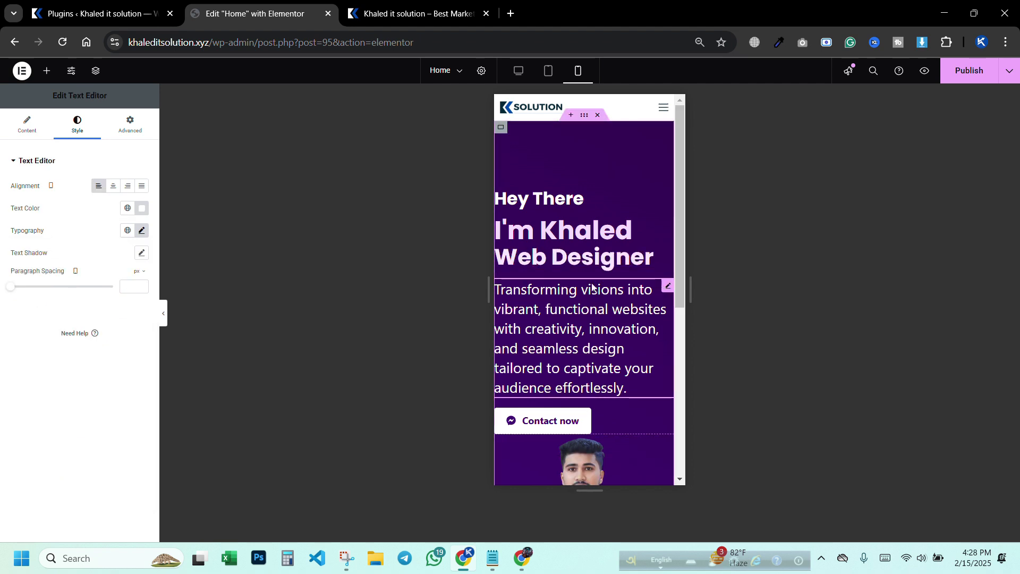
click(142, 232)
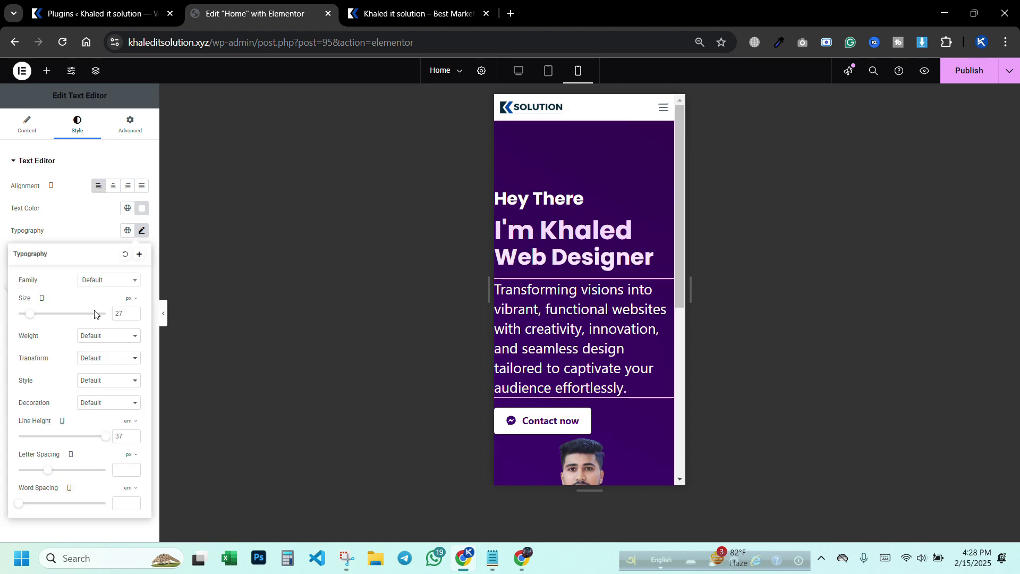
double_click(129, 316)
text(12)
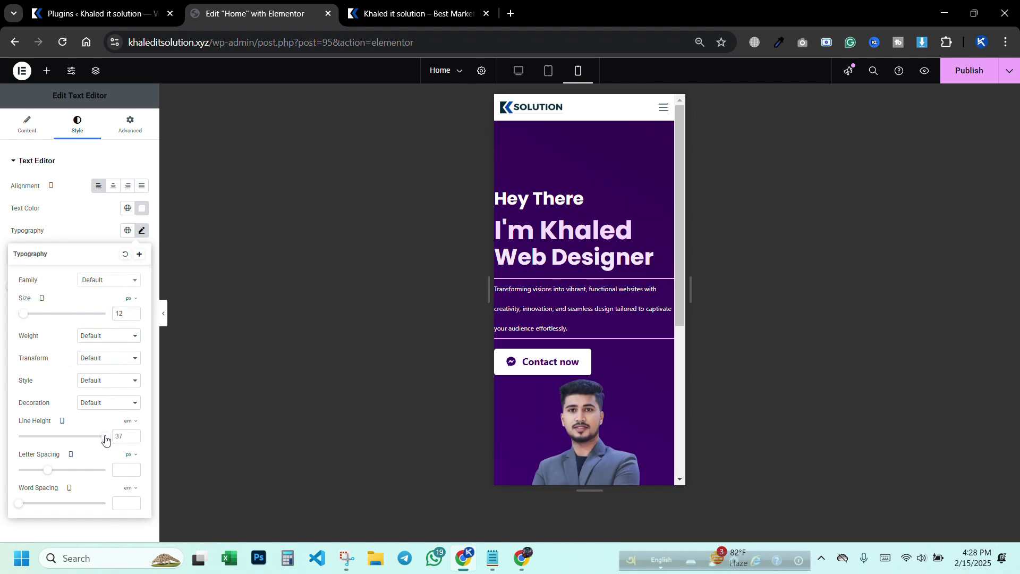
drag(105, 439, 33, 442)
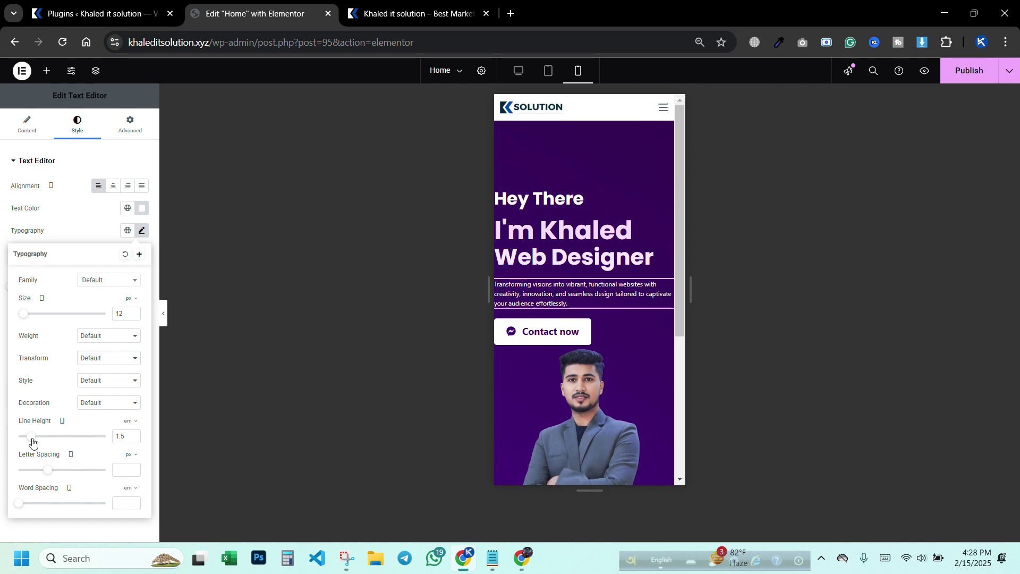
- Set the hero description text's mobile font size to 16 px
click(133, 312)
click(134, 311)
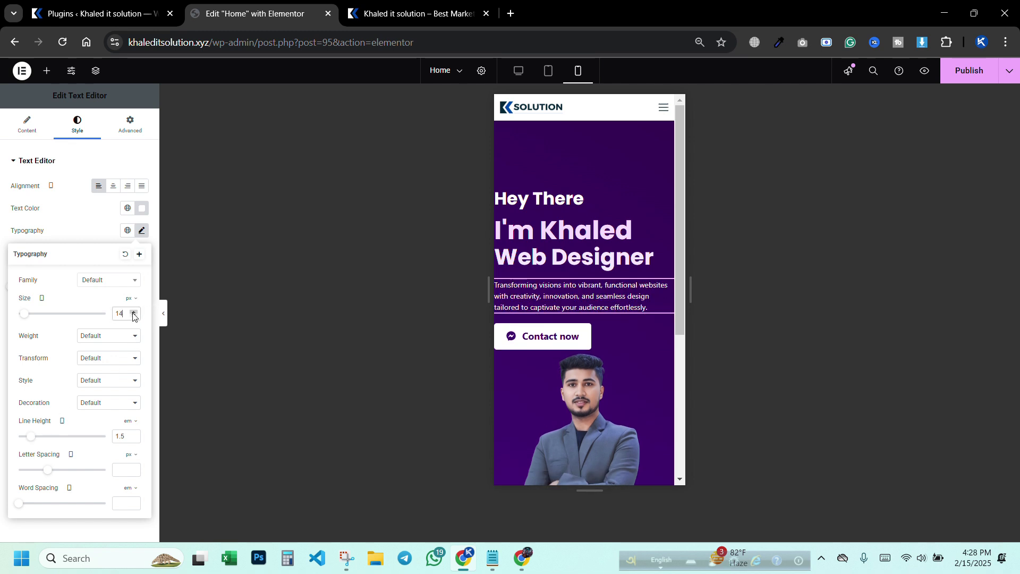
click(134, 312)
click(133, 311)
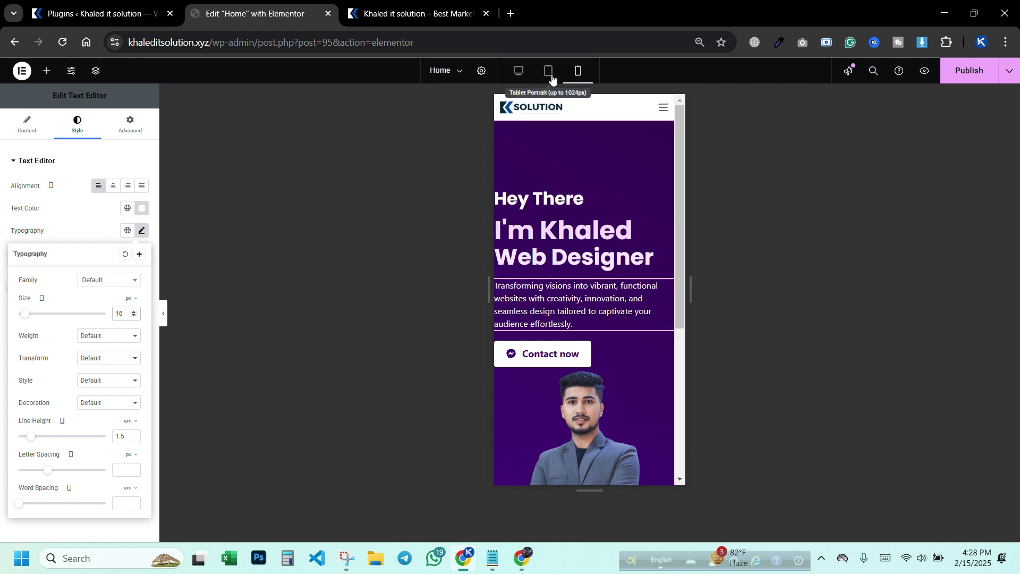
- Set the hero text container's mobile padding to 20 px on all four sides
click(501, 131)
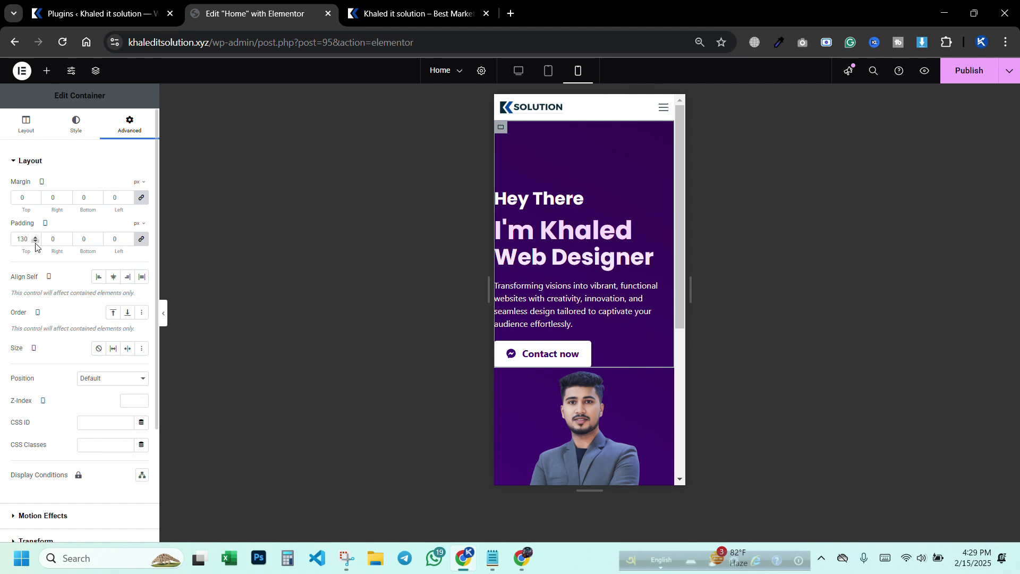
click(141, 239)
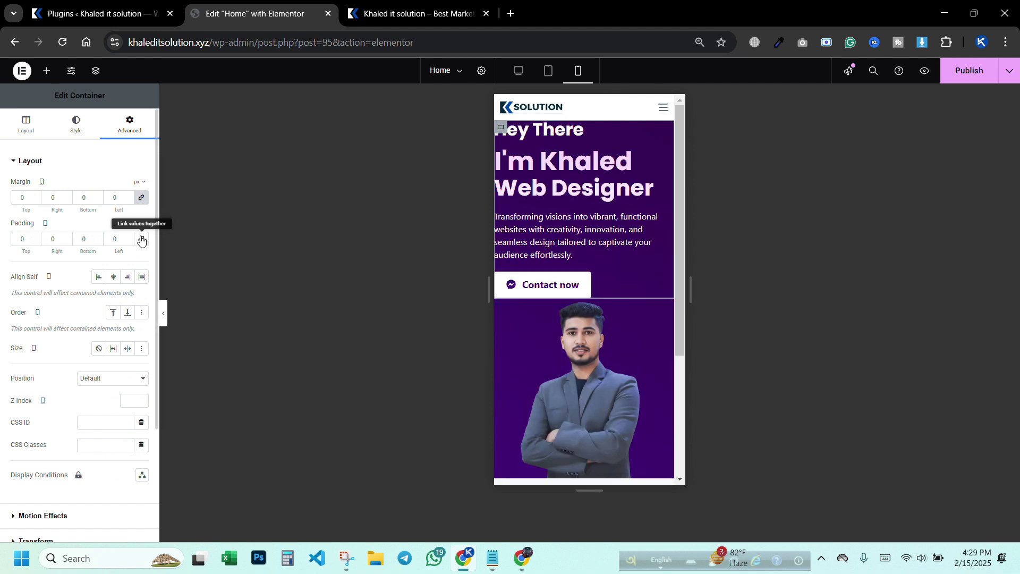
click(140, 239)
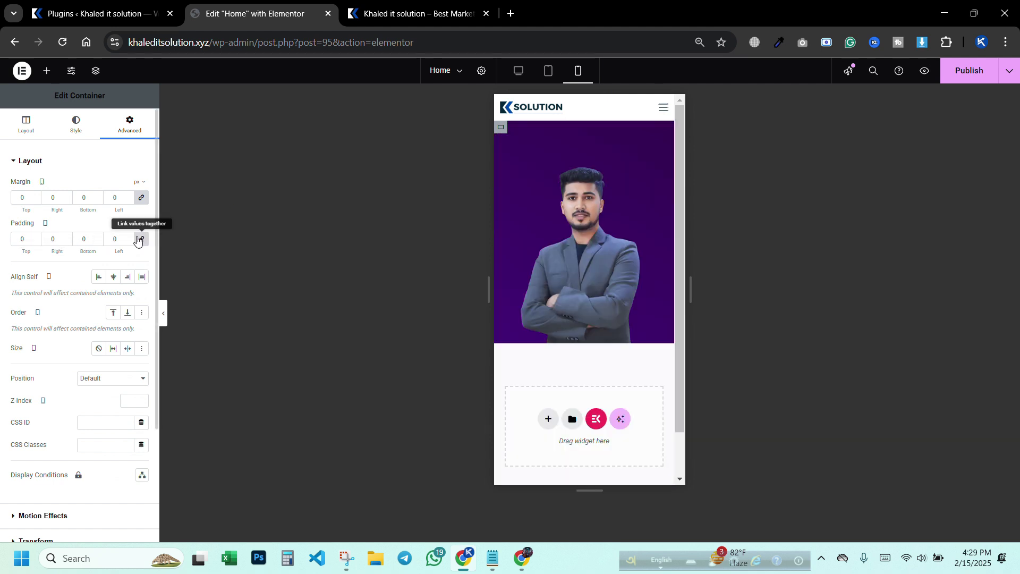
click(20, 239)
text(2)
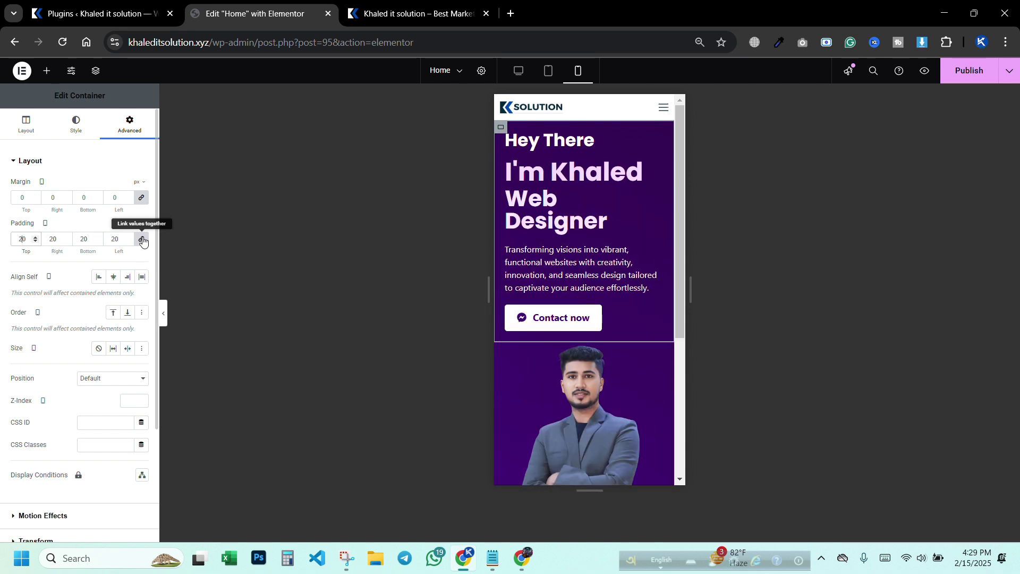
- Unlink the hero text container's mobile padding values and set the top padding to 40 px
click(142, 239)
click(35, 237)
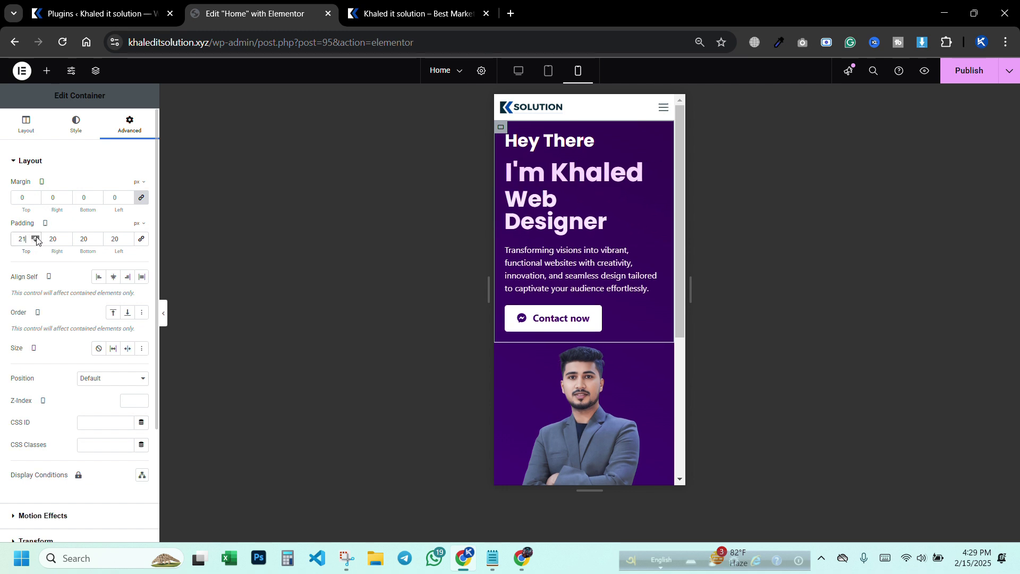
drag(35, 237, 35, 237)
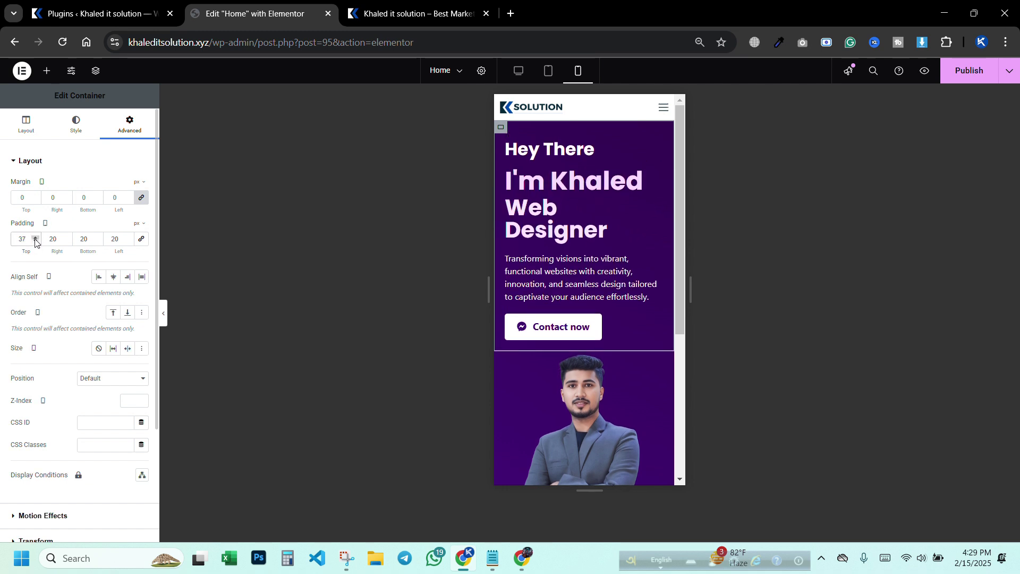
click(35, 238)
click(35, 238)
click(35, 238)
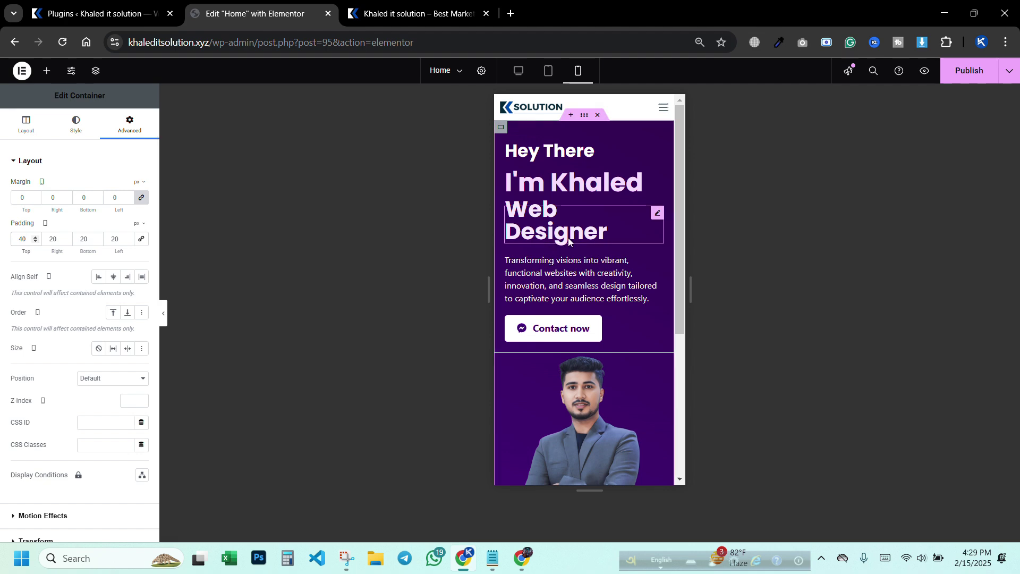
scroll(559, 260, down, 3)
scroll(574, 332, up, 1)
scroll(574, 332, up, 2)
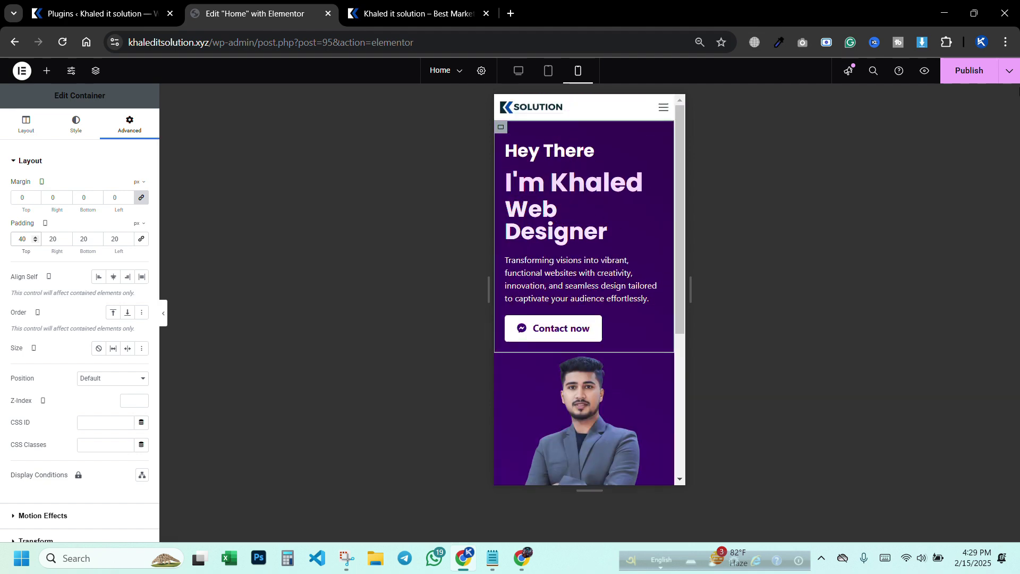
- Publish the Home page changes and open its preview page in the browser's responsive device emulation
click(961, 76)
click(379, 13)
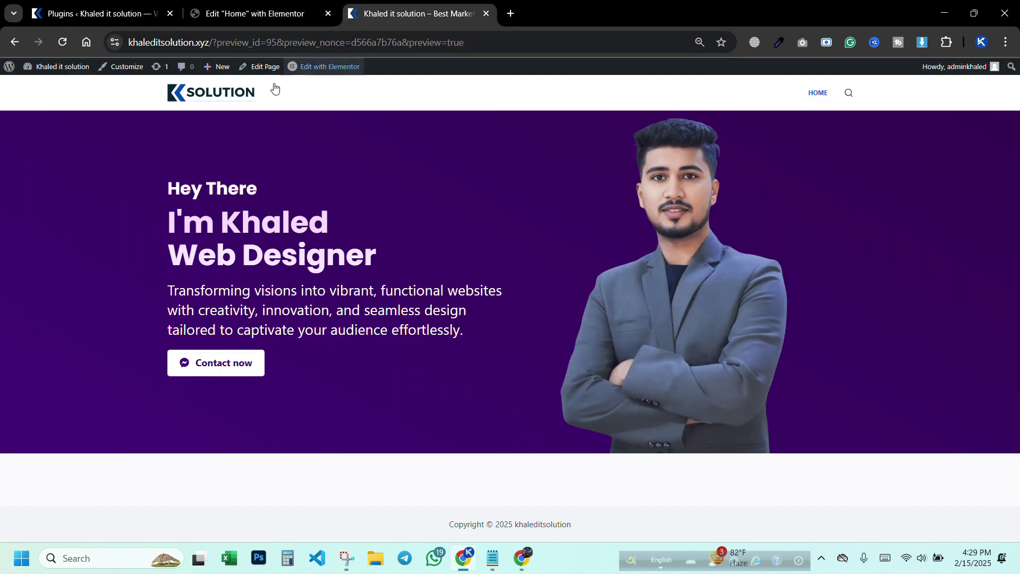
right_click(100, 152)
click(148, 441)
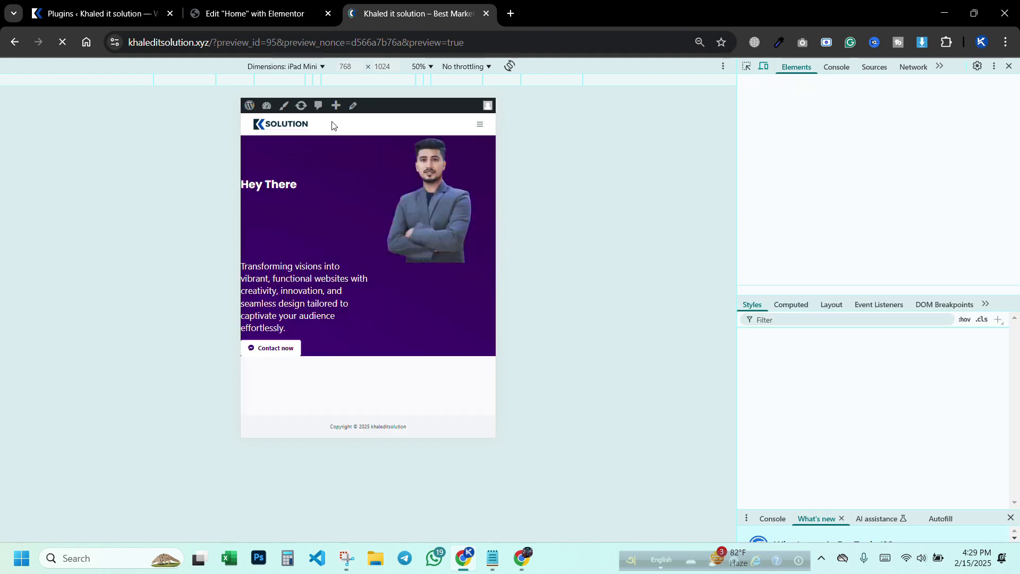
click(287, 67)
click(292, 91)
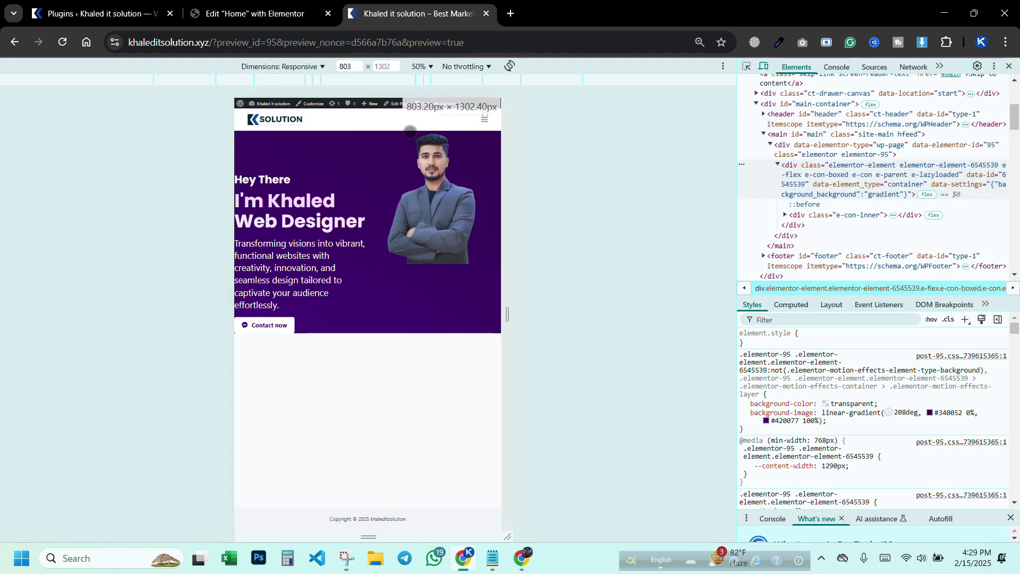
- Check the hero section at a narrow responsive width and on an emulated iPhone 14 Pro Max, including its entrance animations, and close the developer tools
drag(510, 235, 463, 241)
click(287, 66)
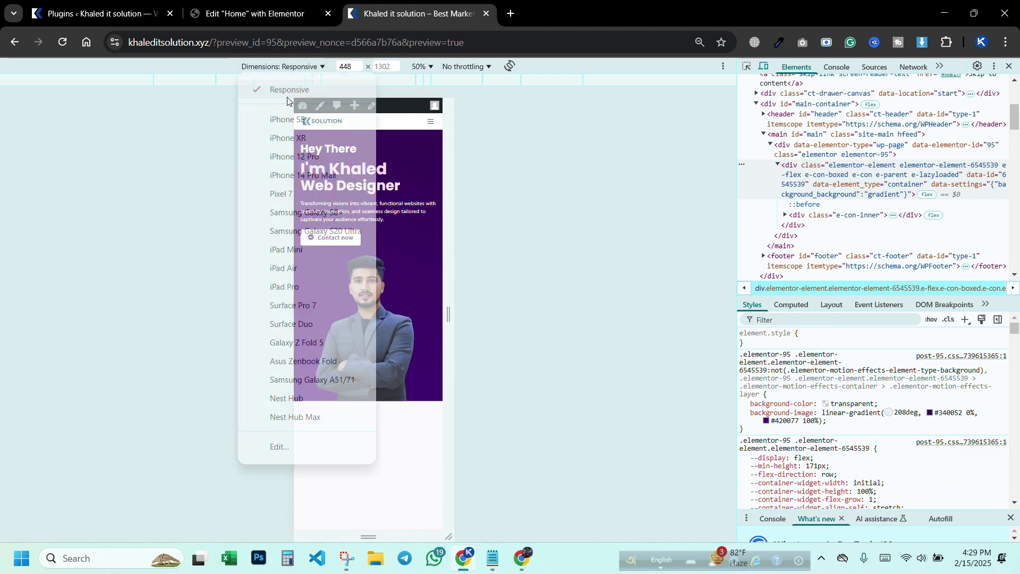
click(293, 176)
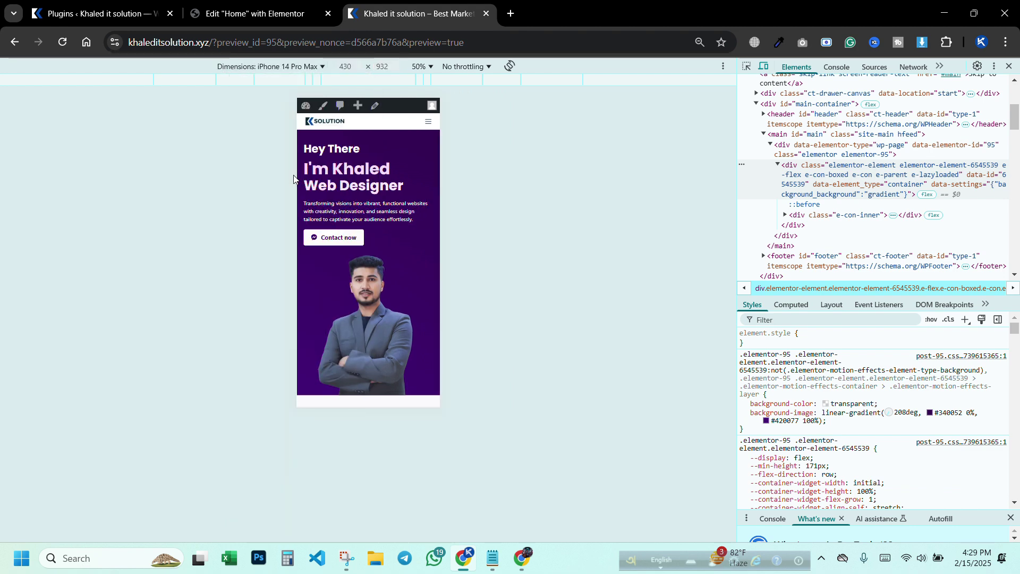
click(67, 39)
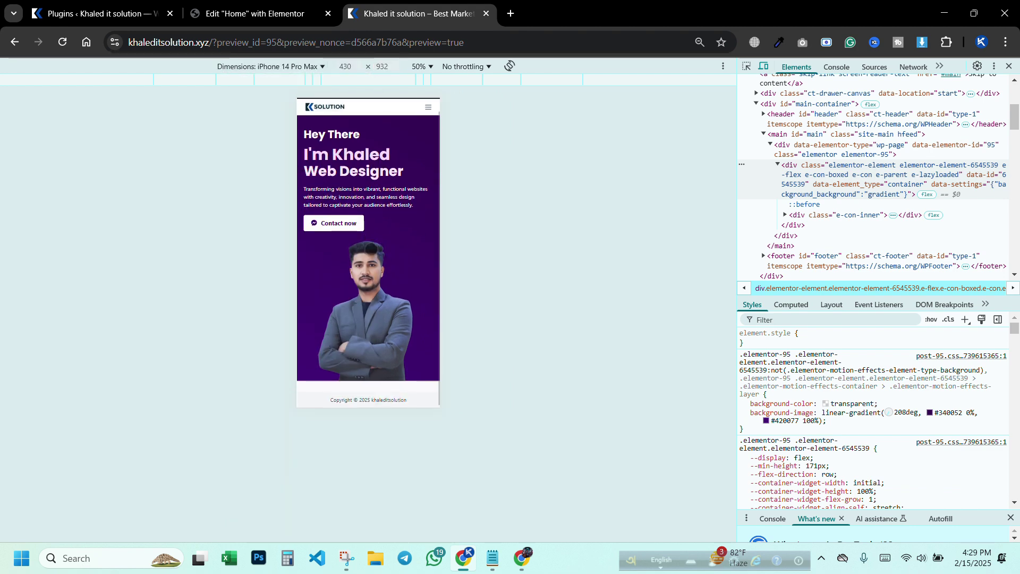
click(67, 38)
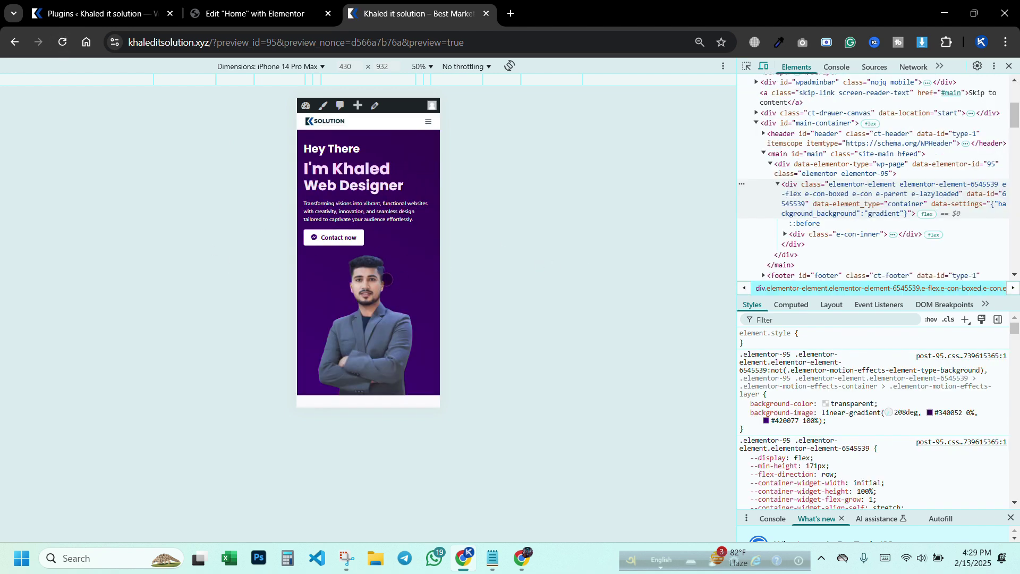
click(1009, 66)
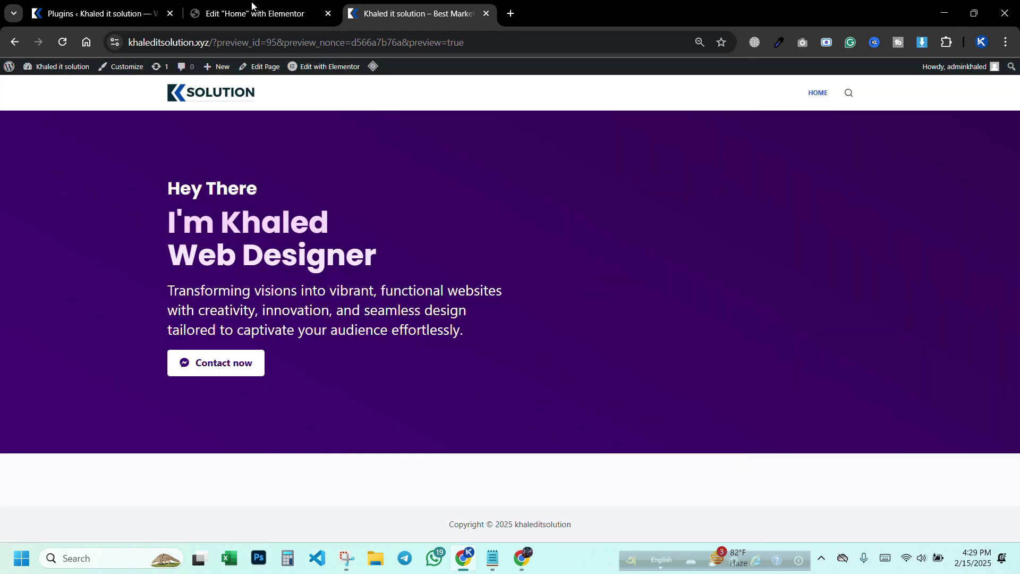
- Return to the Elementor editor, review the mobile hero section, and switch to the tablet portrait view
click(233, 14)
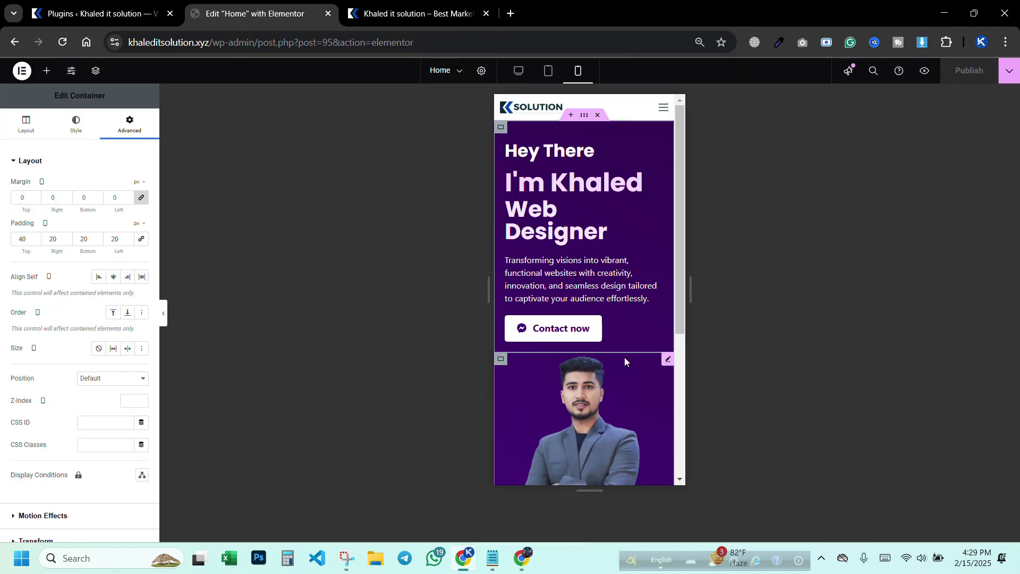
scroll(624, 357, down, 5)
scroll(586, 316, up, 5)
click(548, 71)
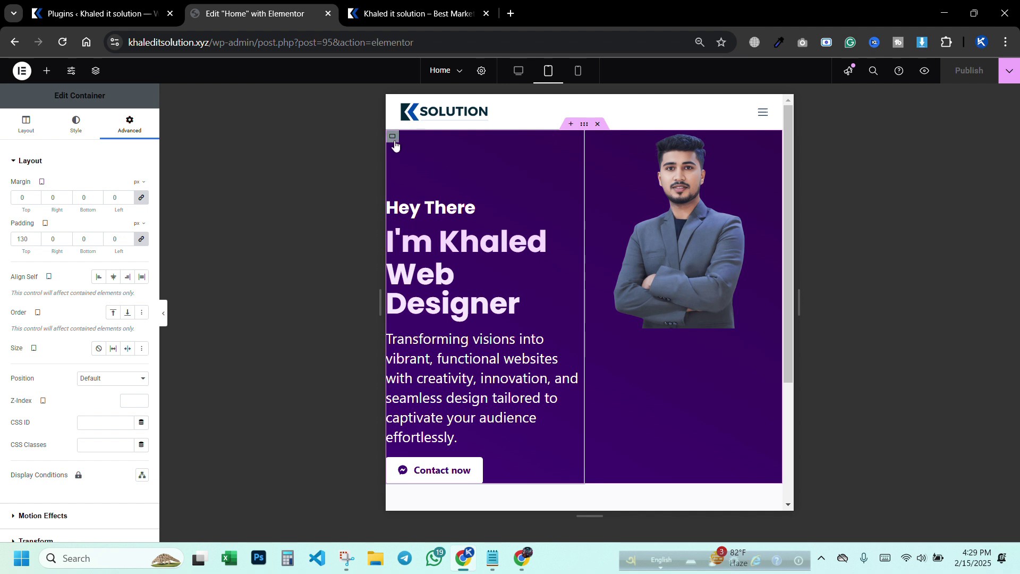
- Set the hero text container's tablet padding to 40 px at the top and 20 px on the other three sides
click(141, 240)
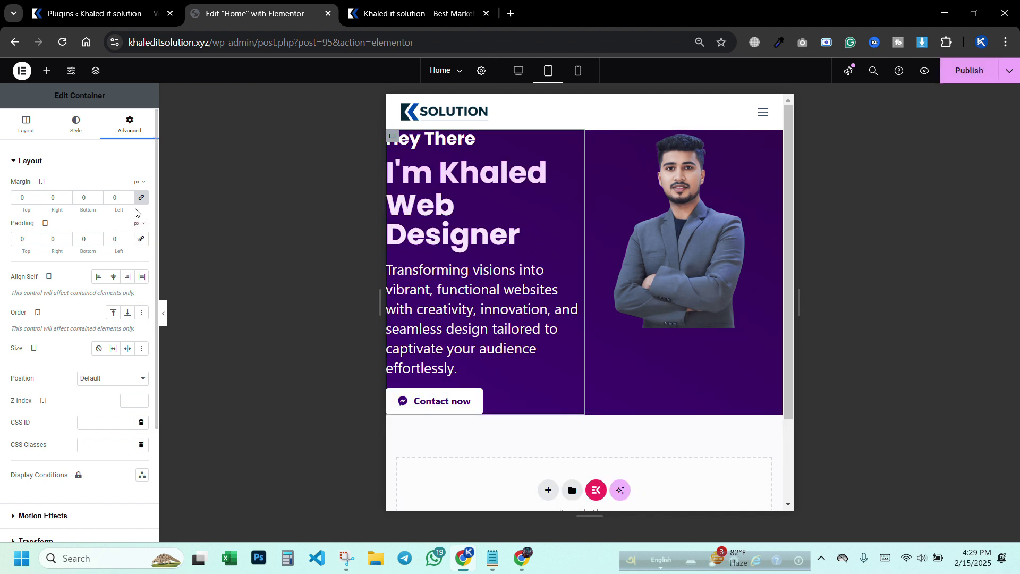
click(141, 240)
click(24, 239)
text(15)
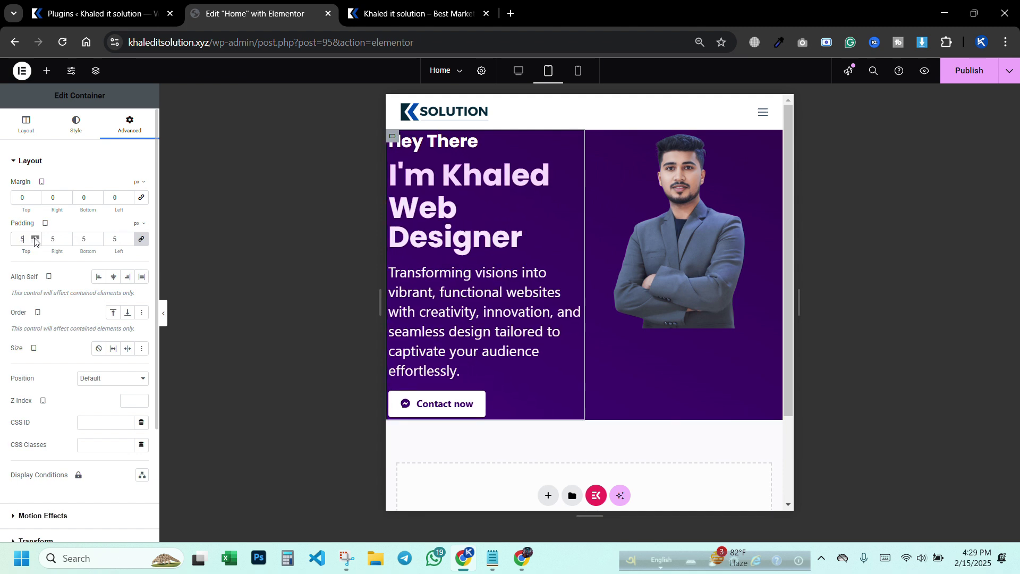
click(34, 238)
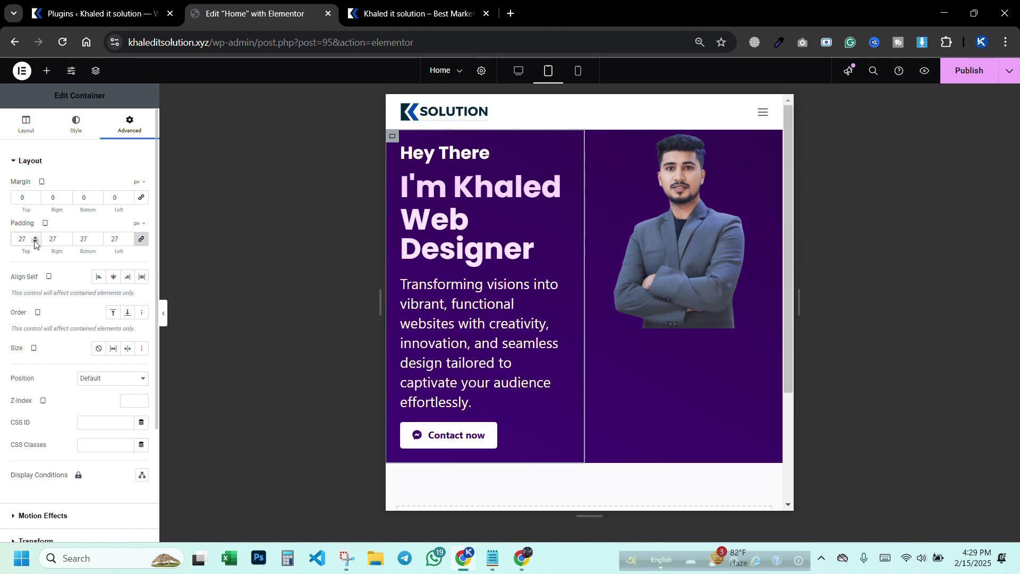
click(35, 242)
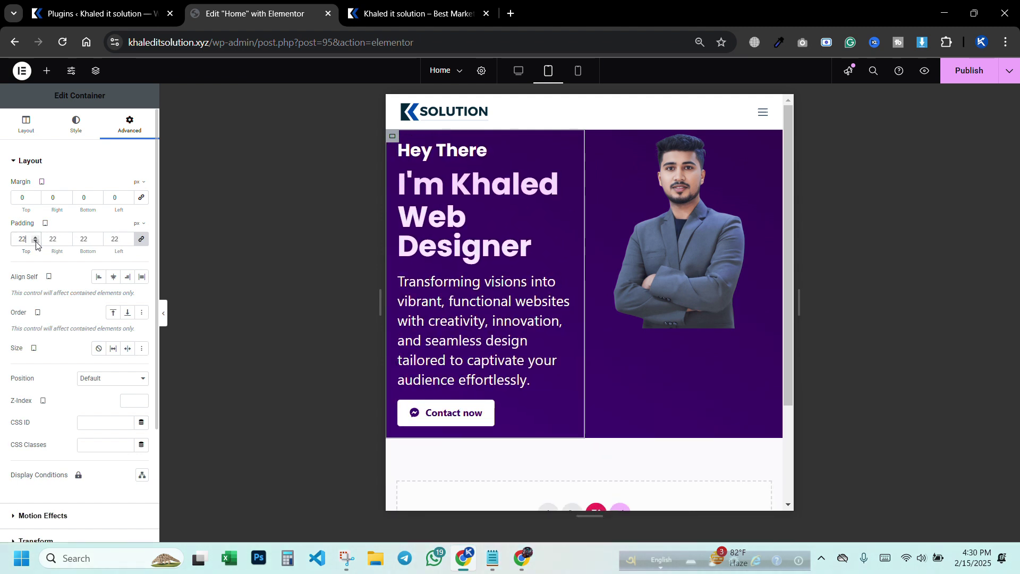
click(35, 241)
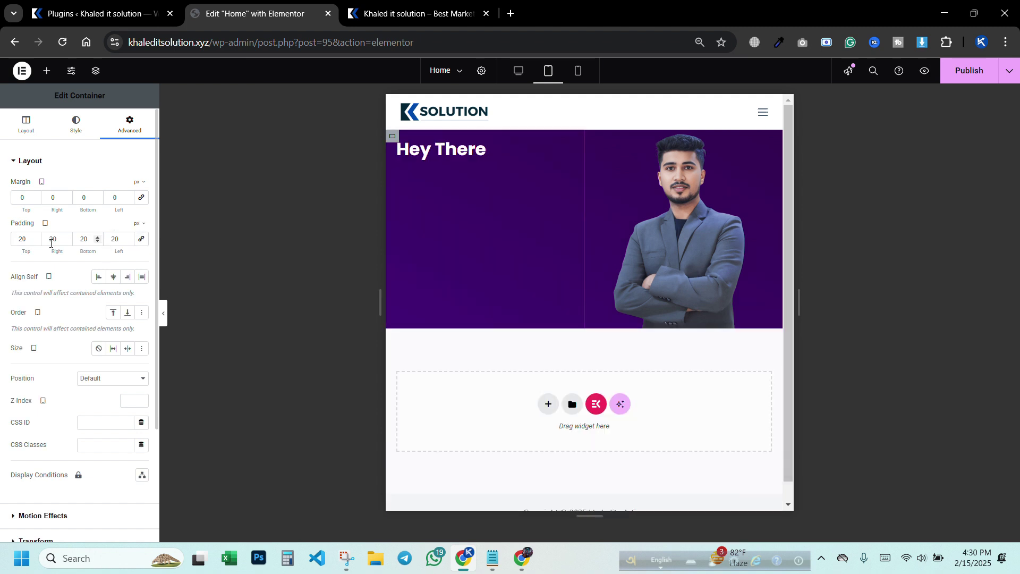
click(35, 238)
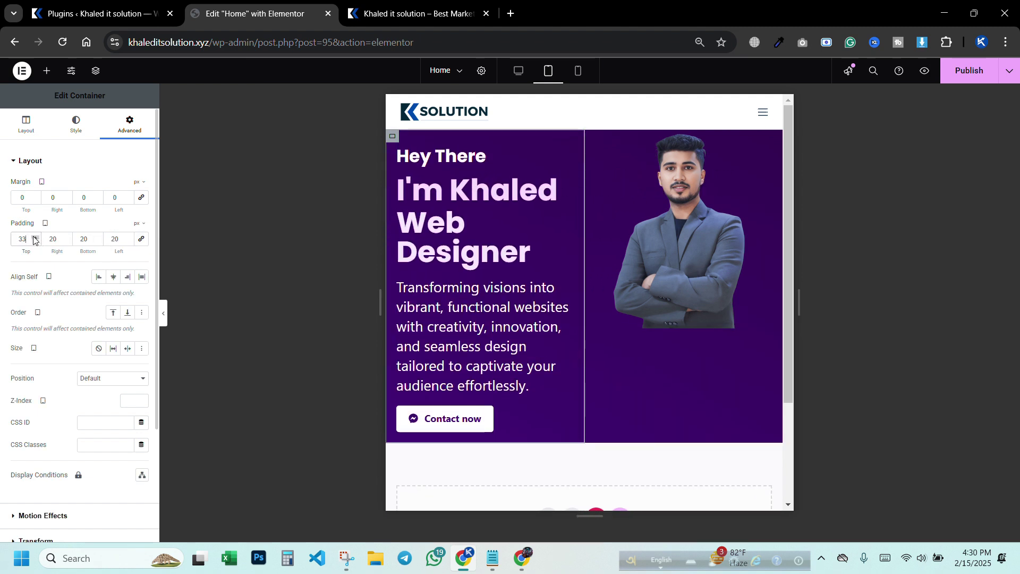
click(35, 238)
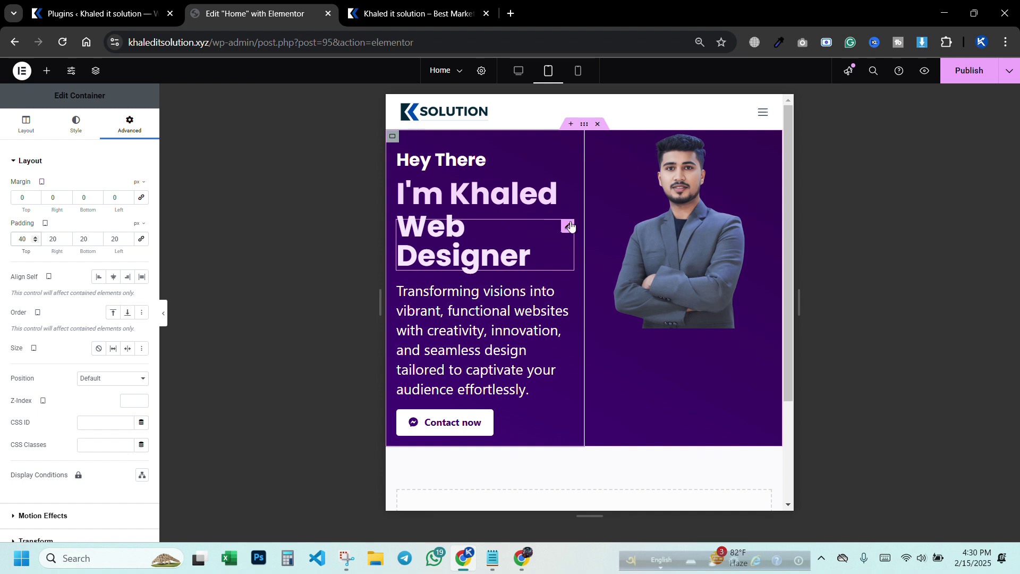
- Set the Web Designer heading's tablet font size to 44 px
click(568, 227)
click(141, 216)
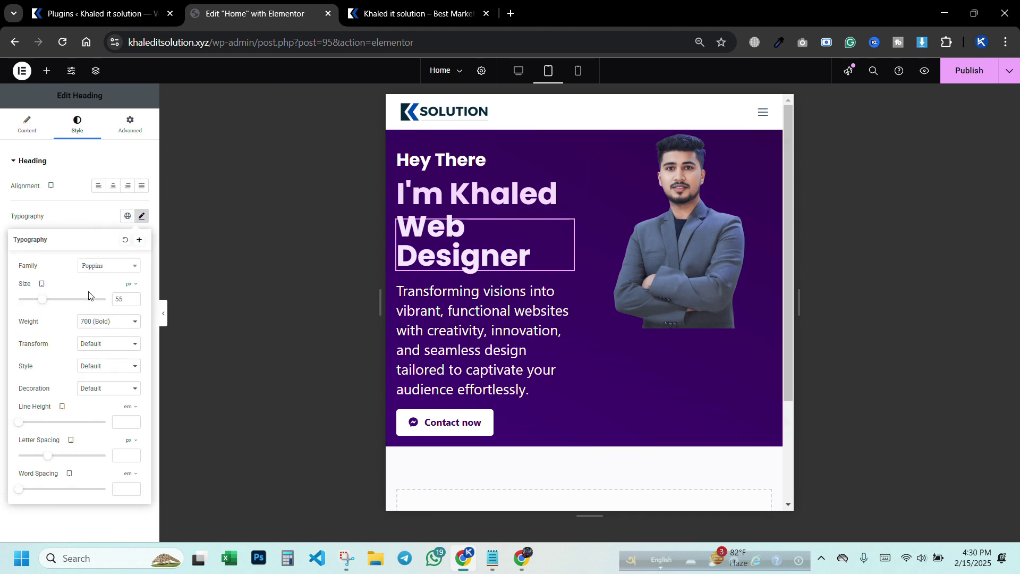
drag(43, 302, 36, 299)
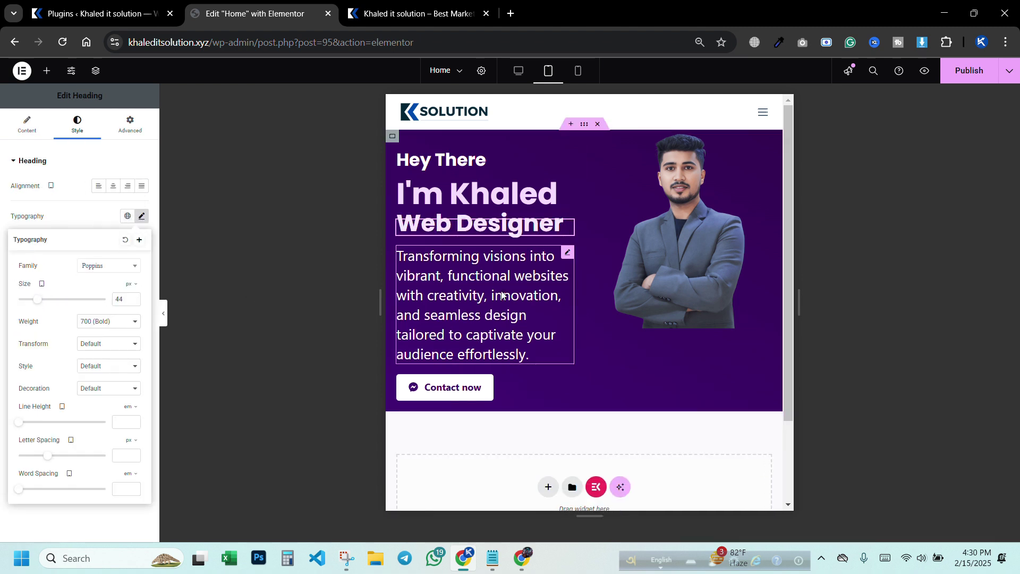
- Set the name heading's tablet font size to 45 px
click(567, 188)
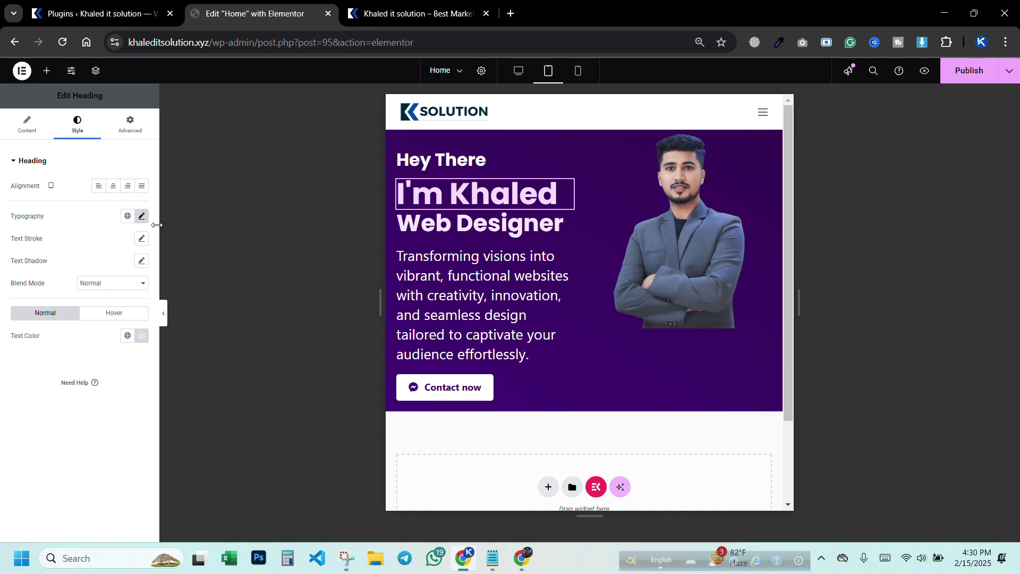
click(141, 216)
drag(41, 302, 38, 303)
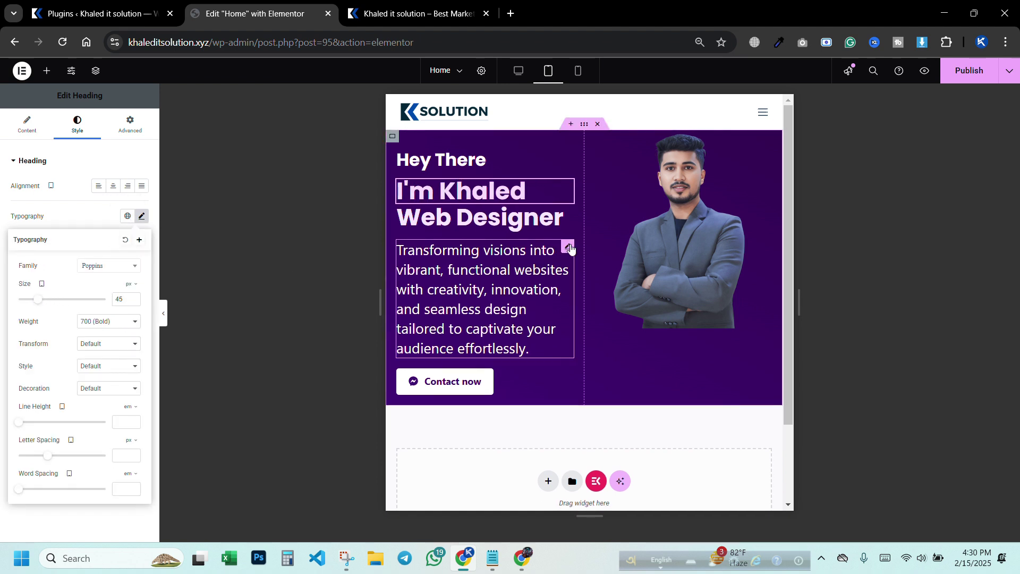
- Set the hero description text's tablet typography to a 15 px font size and a 1.2 em line height
click(567, 246)
click(142, 231)
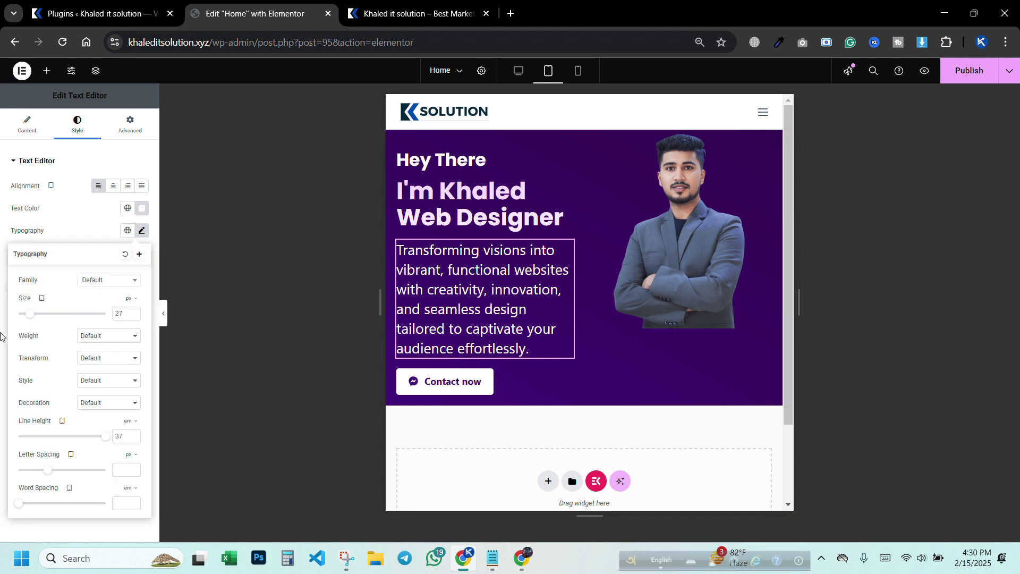
drag(28, 317, 25, 321)
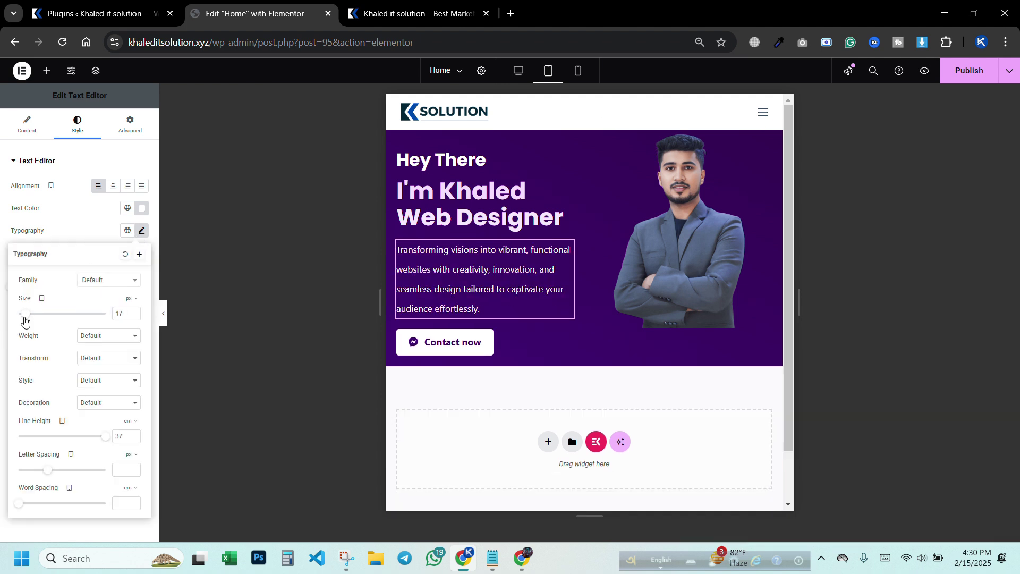
drag(105, 436, 26, 437)
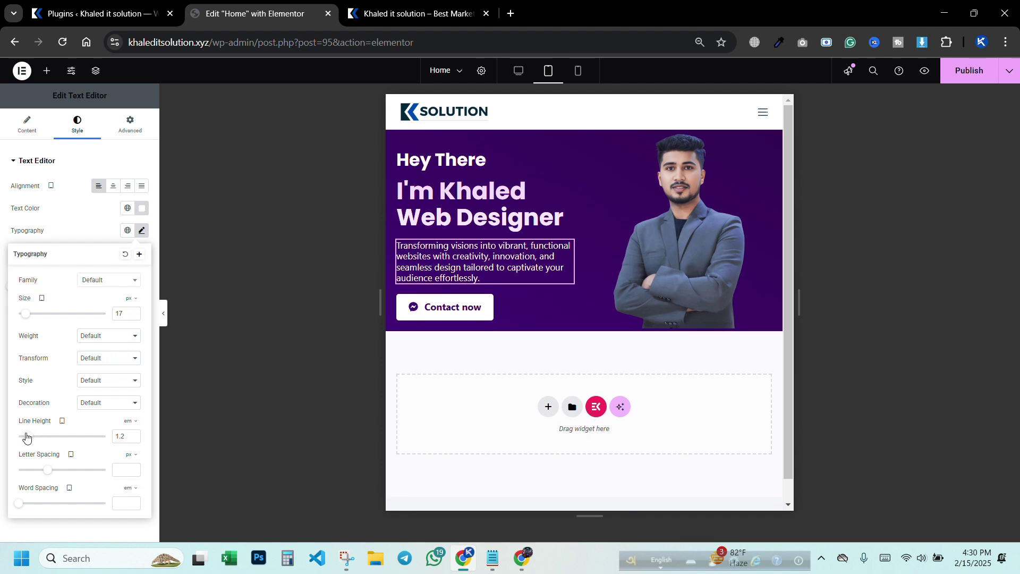
click(134, 316)
click(134, 316)
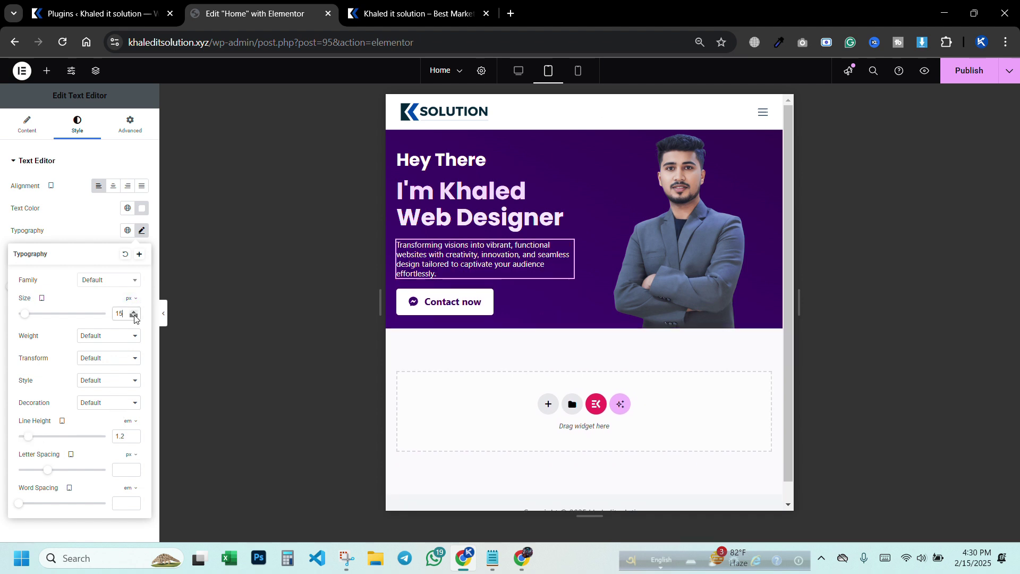
- Set the tablet font size of the hero description to 14 px and of the Web Designer heading to 38 px
click(134, 316)
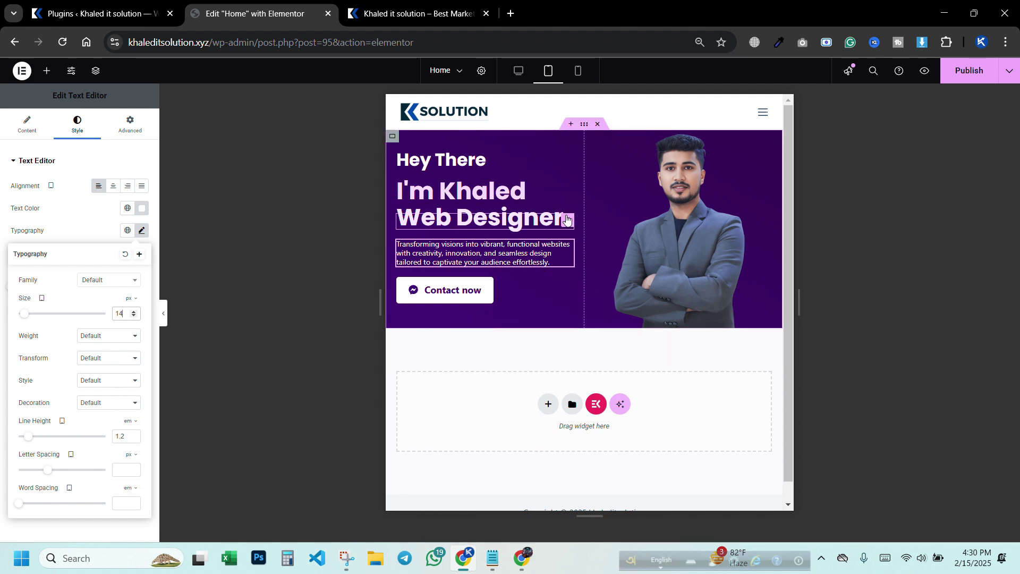
click(566, 220)
click(141, 216)
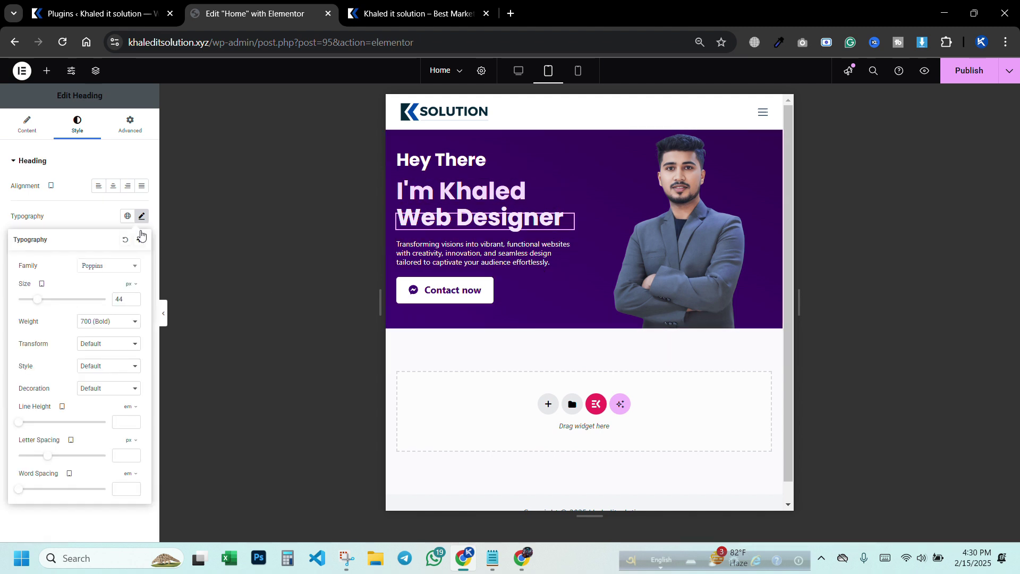
drag(35, 303, 32, 303)
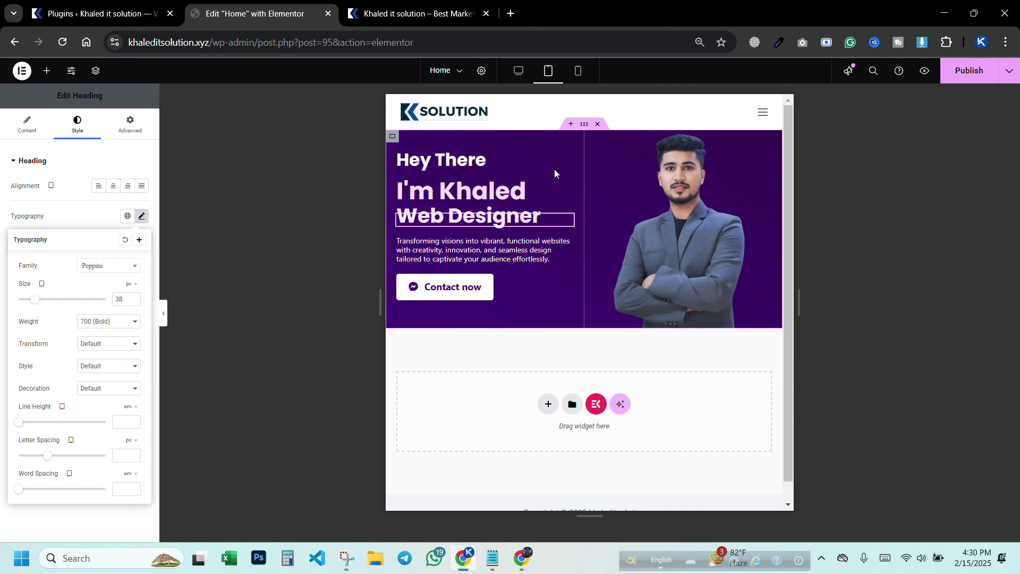
- Set the name heading's tablet font size to 41 px and publish the page
click(568, 186)
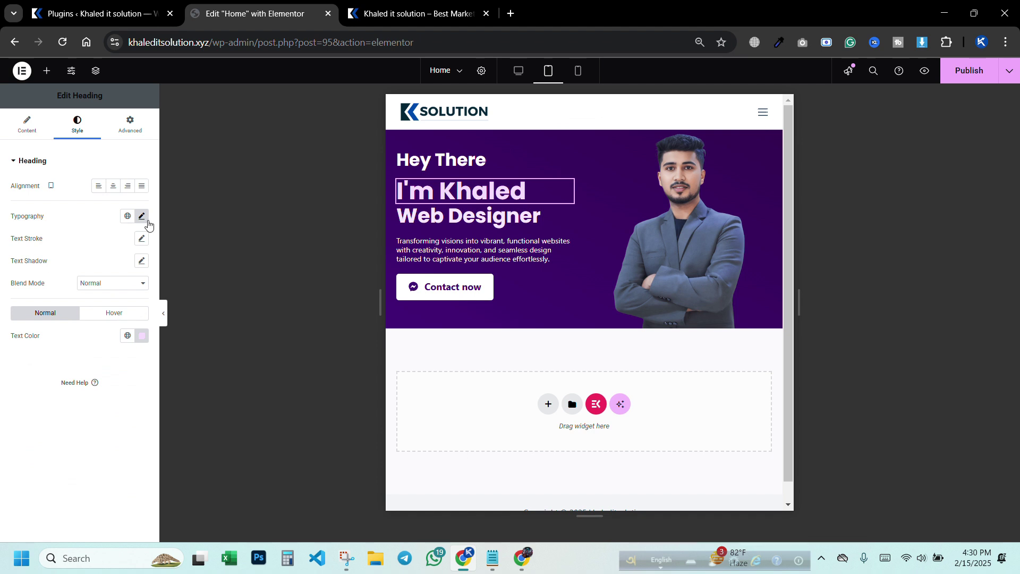
click(142, 217)
drag(38, 304, 37, 305)
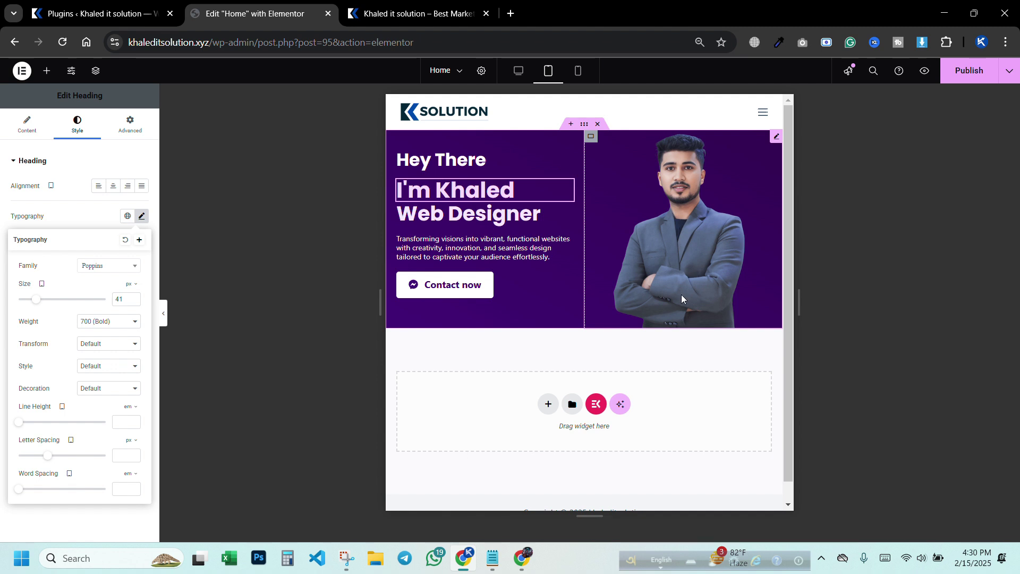
click(703, 367)
click(973, 77)
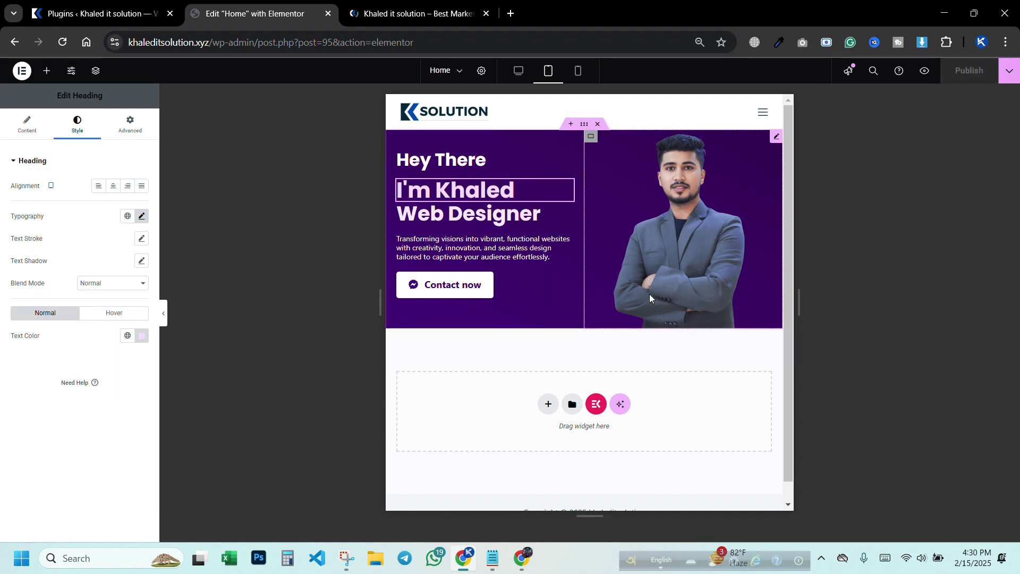
- Check the hero section in the desktop and mobile views and in the reloaded page preview
click(691, 311)
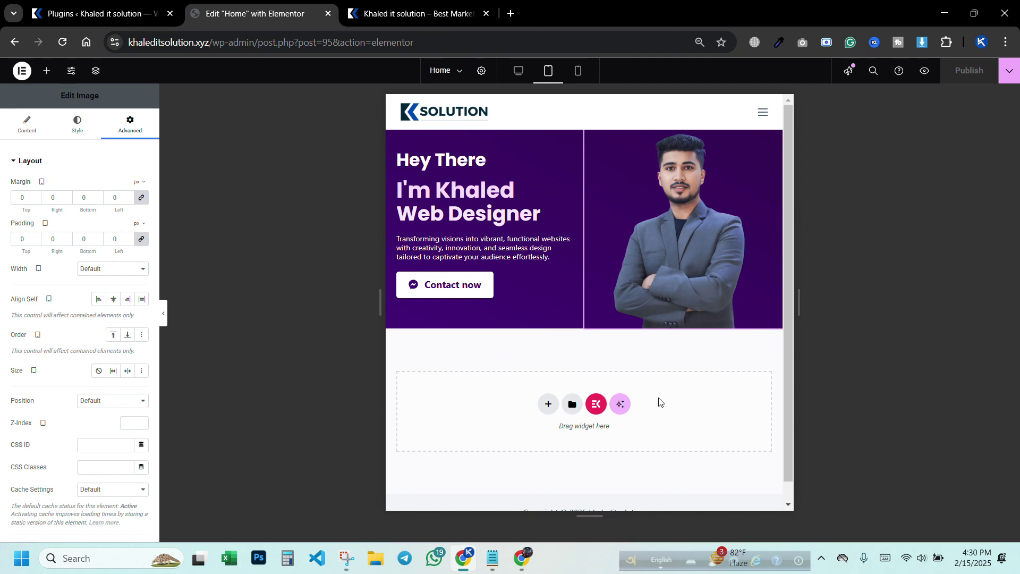
click(548, 405)
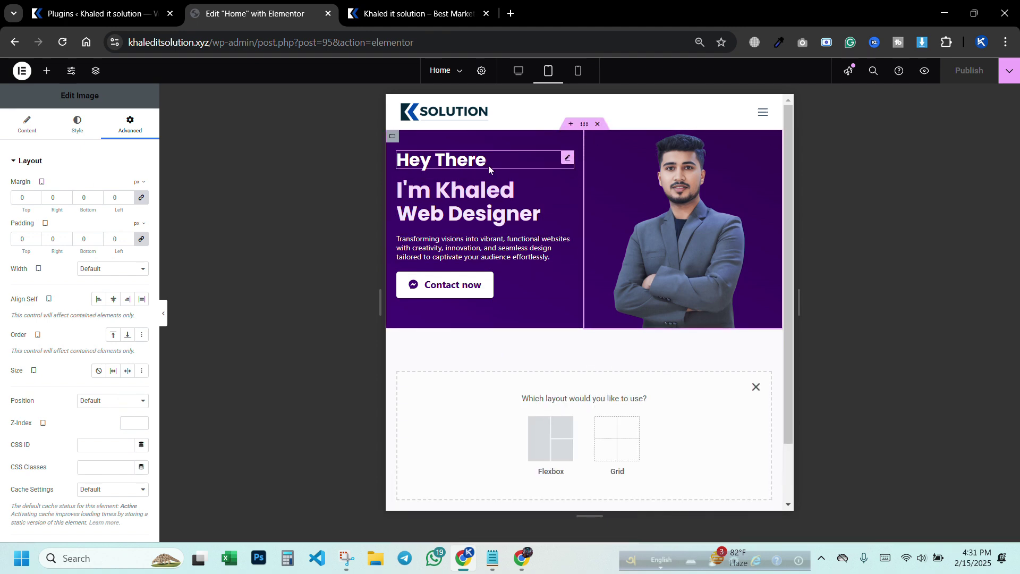
click(518, 71)
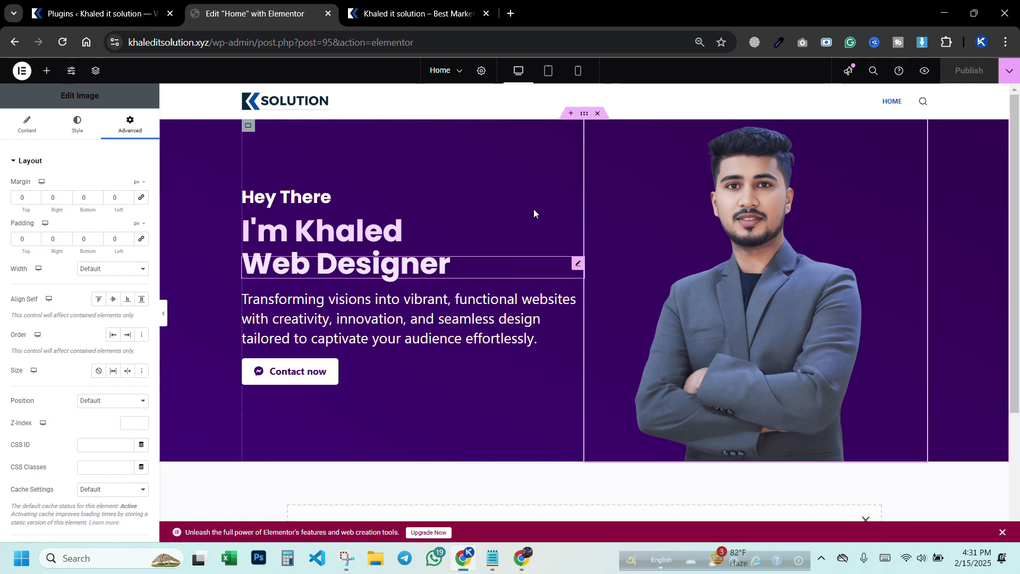
click(578, 71)
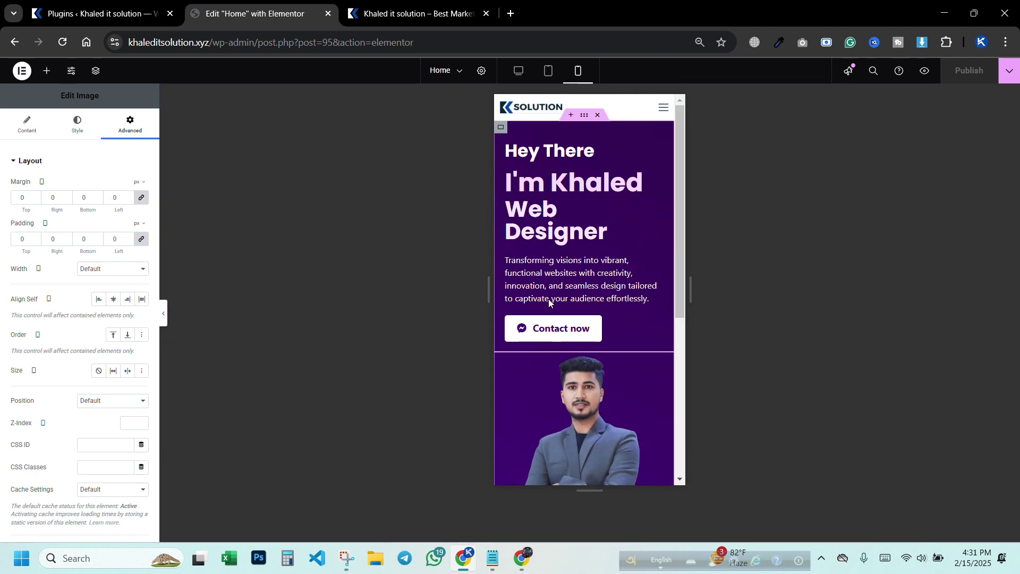
scroll(581, 275, down, 4)
scroll(594, 298, up, 4)
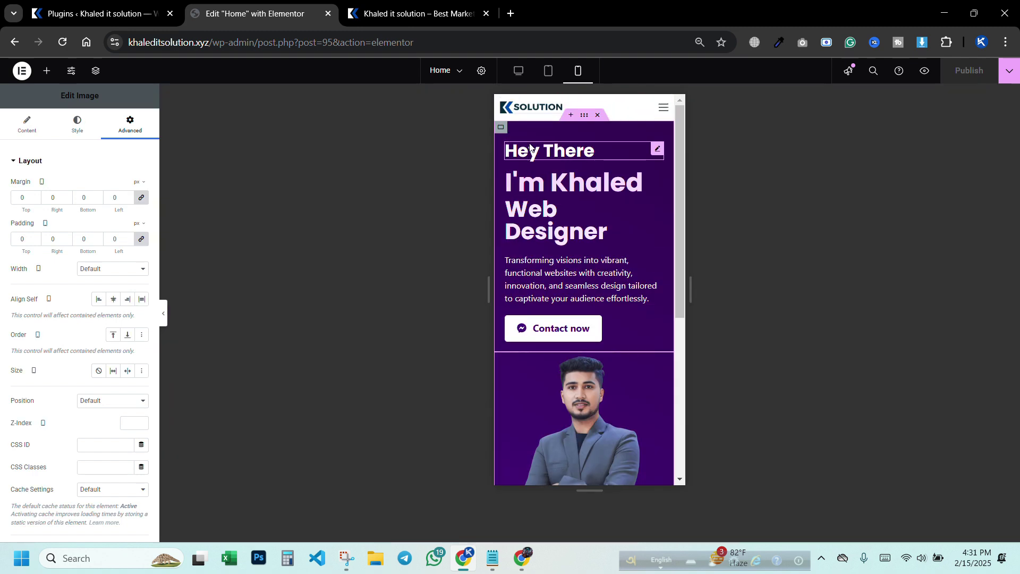
click(519, 71)
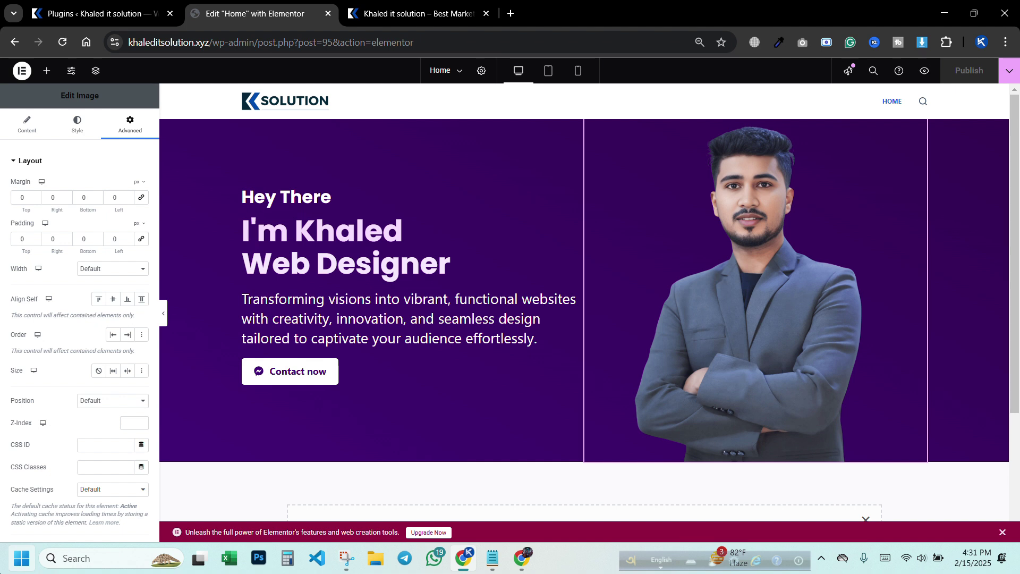
click(401, 20)
click(62, 47)
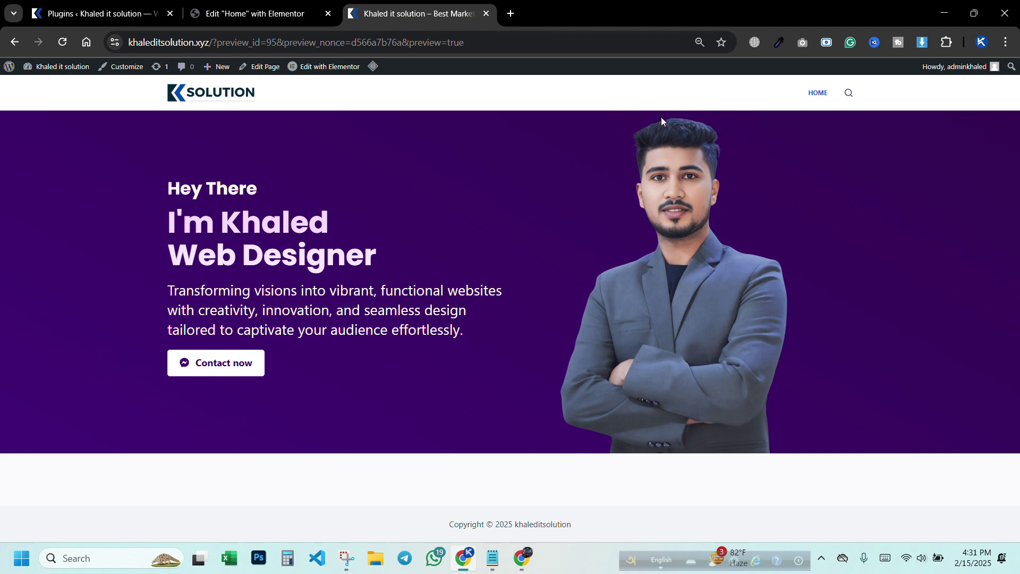
- Set the outer hero container's desktop top padding to 40 px and publish the page
click(305, 5)
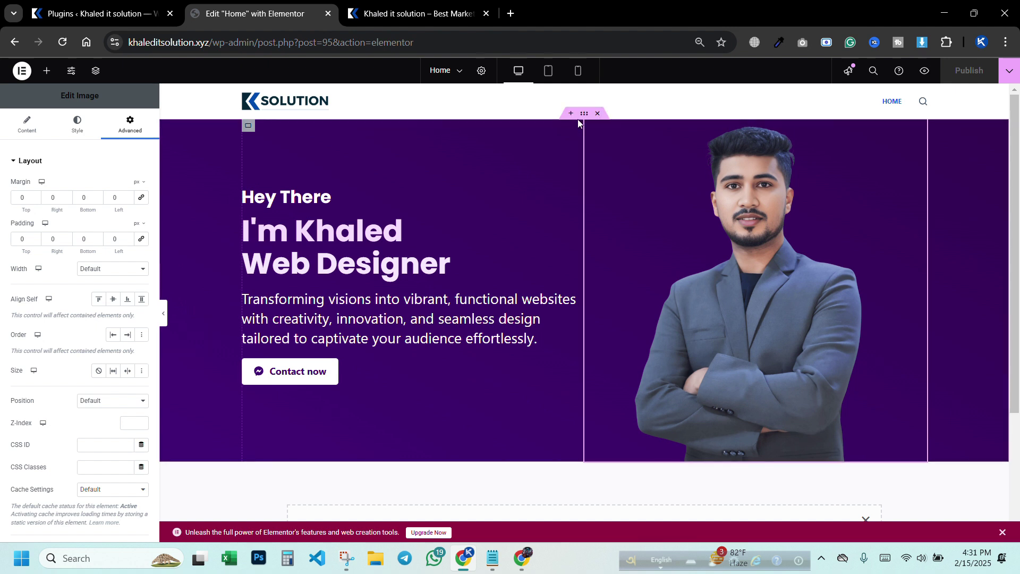
click(584, 114)
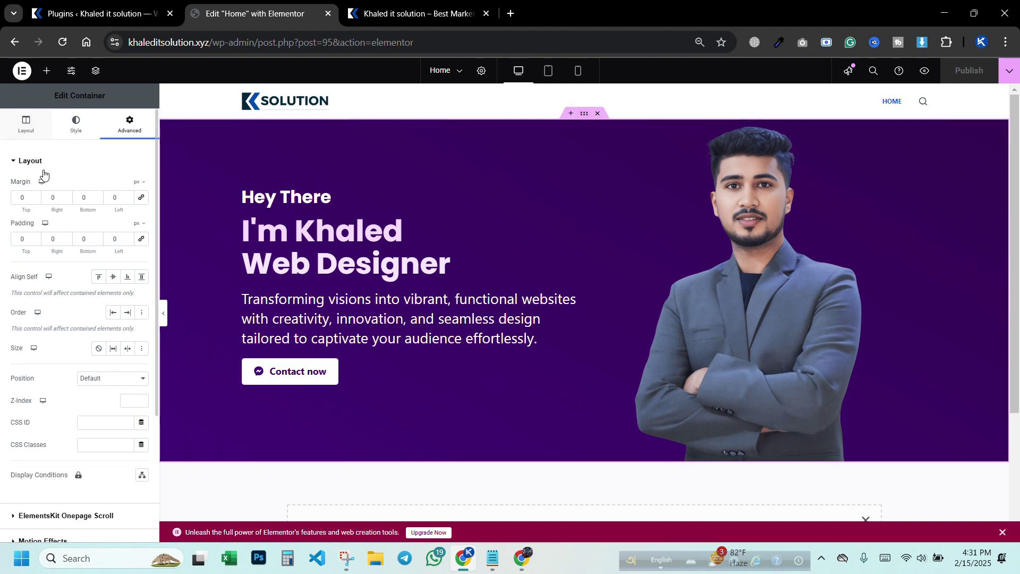
drag(34, 238, 34, 238)
click(970, 71)
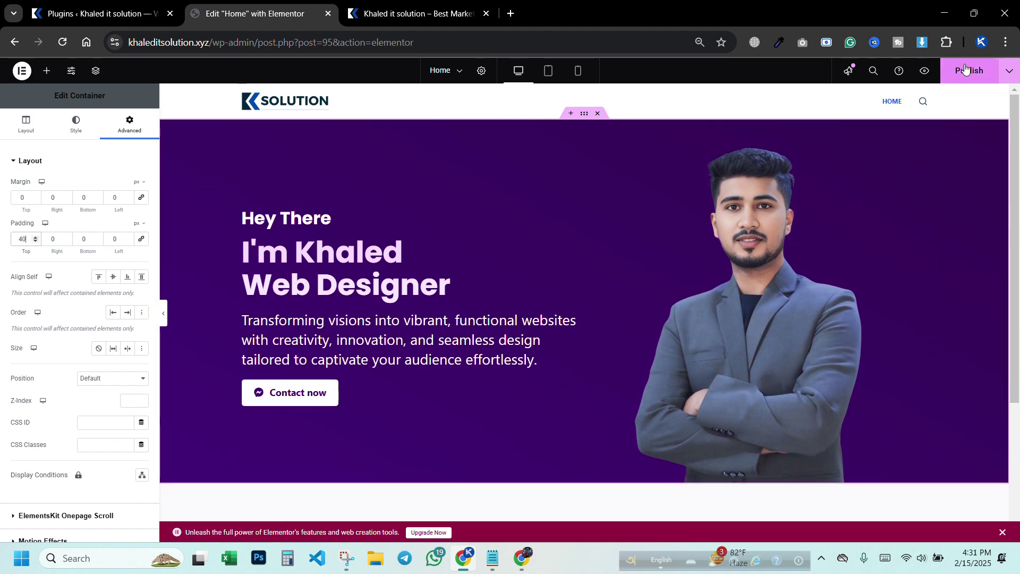
- Reload the page preview to check the spacing above the hero image, and return to the Elementor editor
click(370, 14)
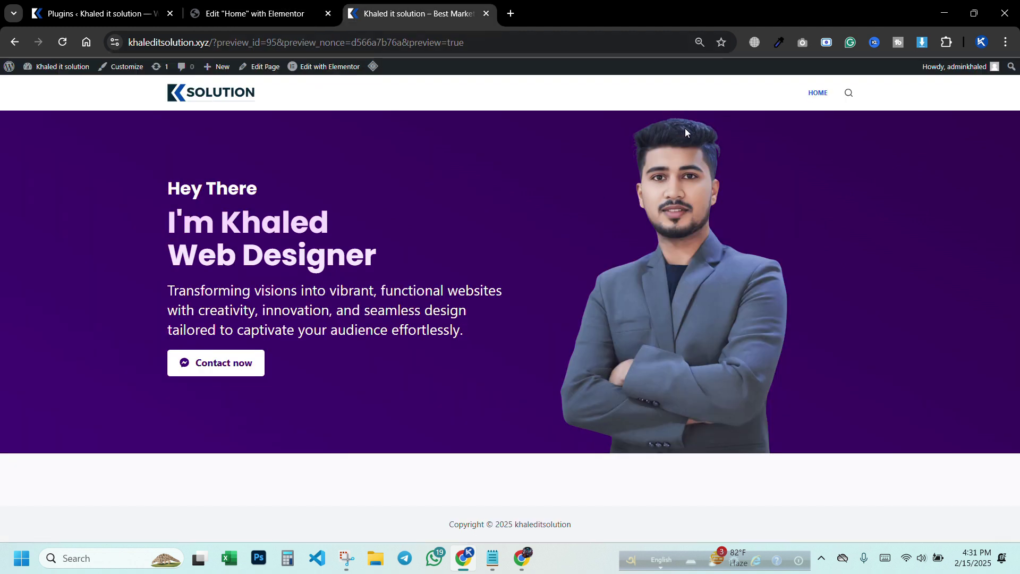
click(61, 40)
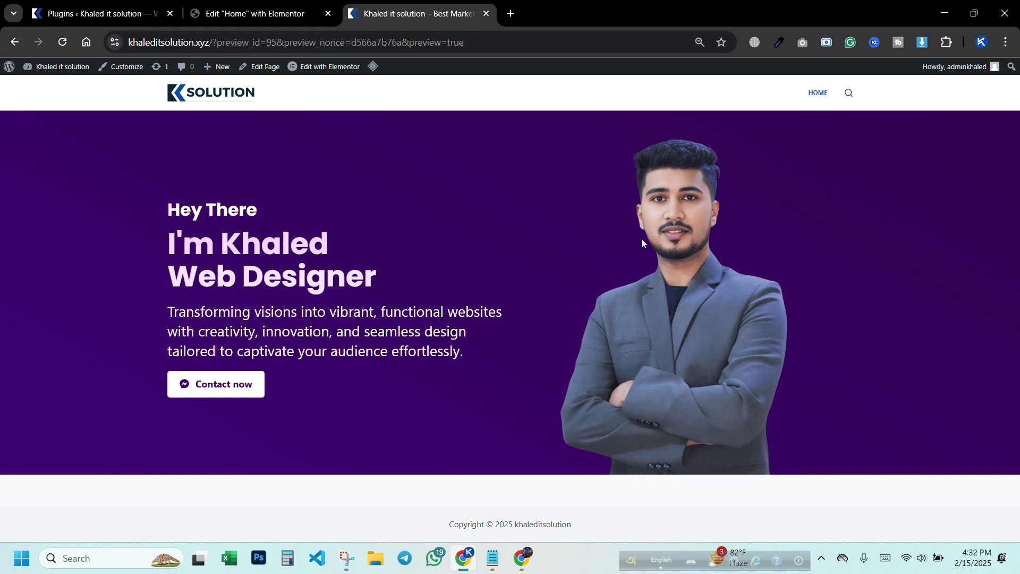
click(261, 14)
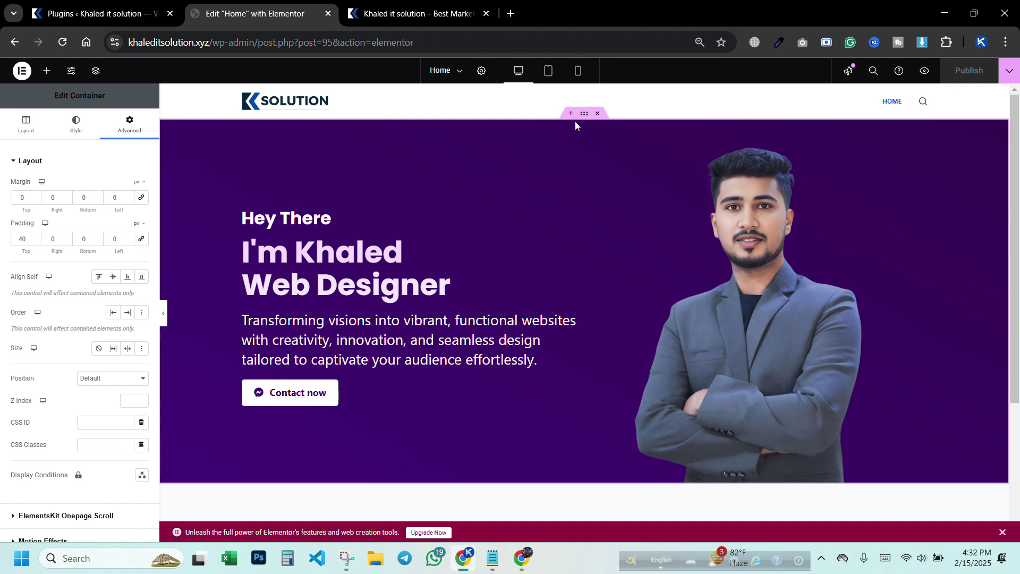
- Change the first color of the hero container's background gradient to dark blue #002E94
click(76, 136)
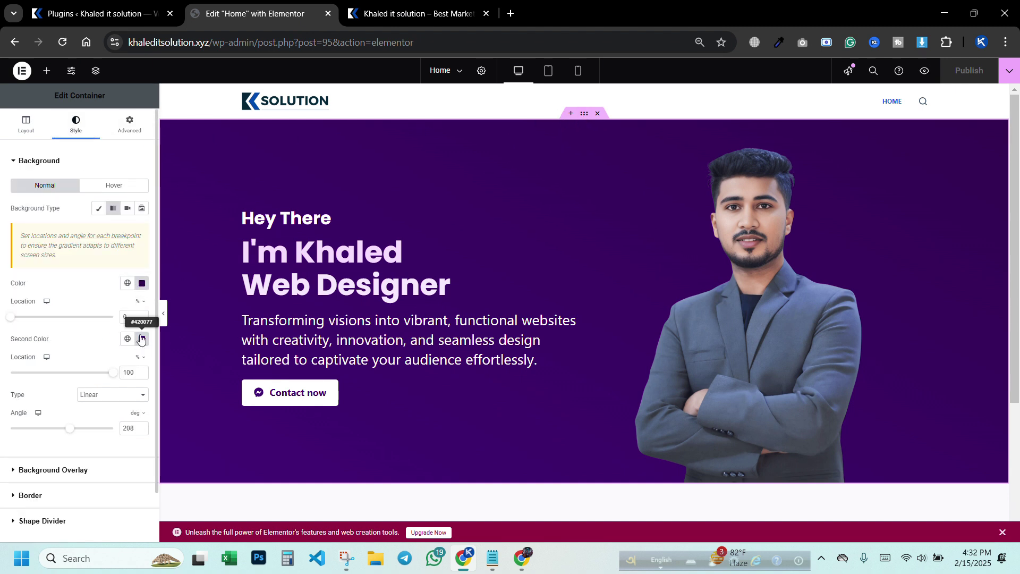
click(141, 283)
mouse_move(163, 347)
mouse_down()
mouse_move(198, 369)
mouse_move(214, 346)
mouse_move(210, 325)
mouse_move(82, 316)
mouse_move(199, 340)
mouse_move(207, 357)
mouse_move(218, 346)
mouse_move(213, 328)
mouse_move(209, 350)
mouse_up()
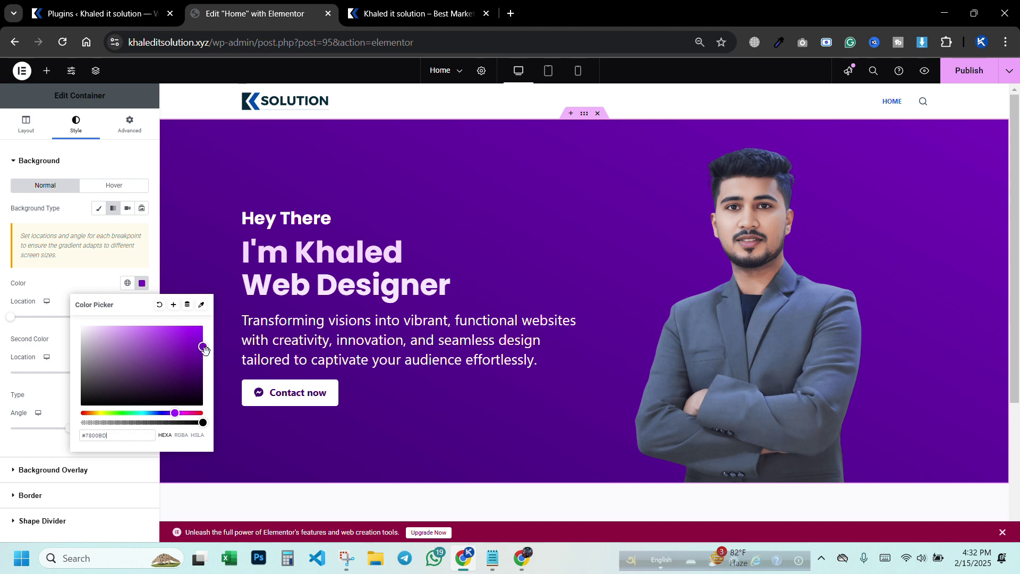
drag(175, 413, 185, 413)
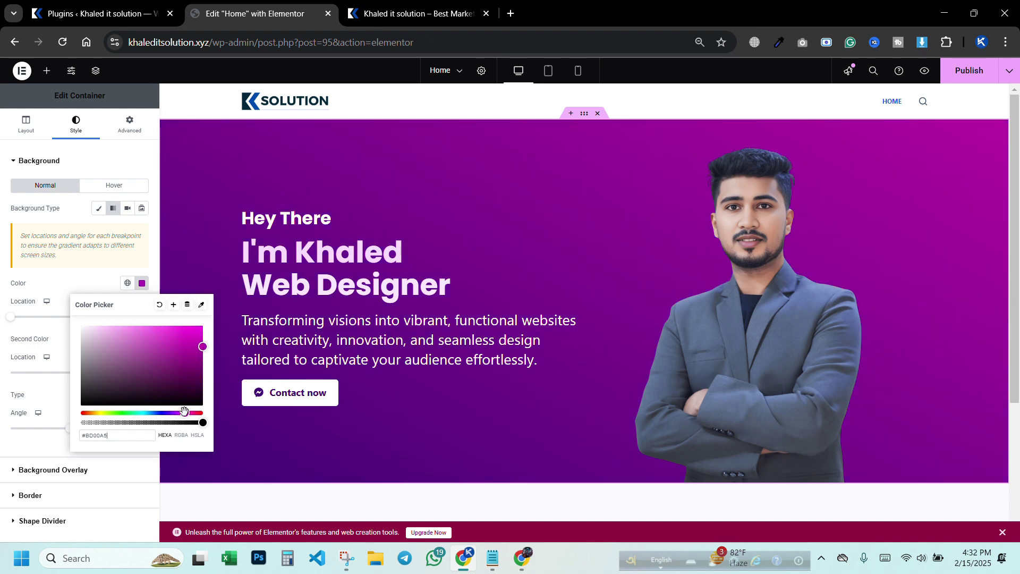
drag(201, 348, 203, 371)
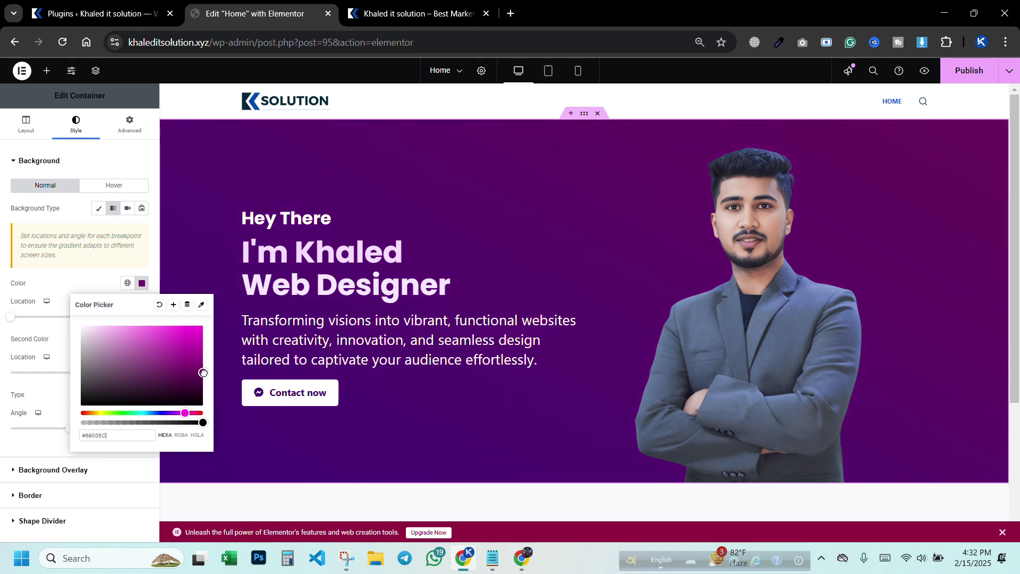
drag(185, 413, 185, 413)
drag(199, 365, 205, 362)
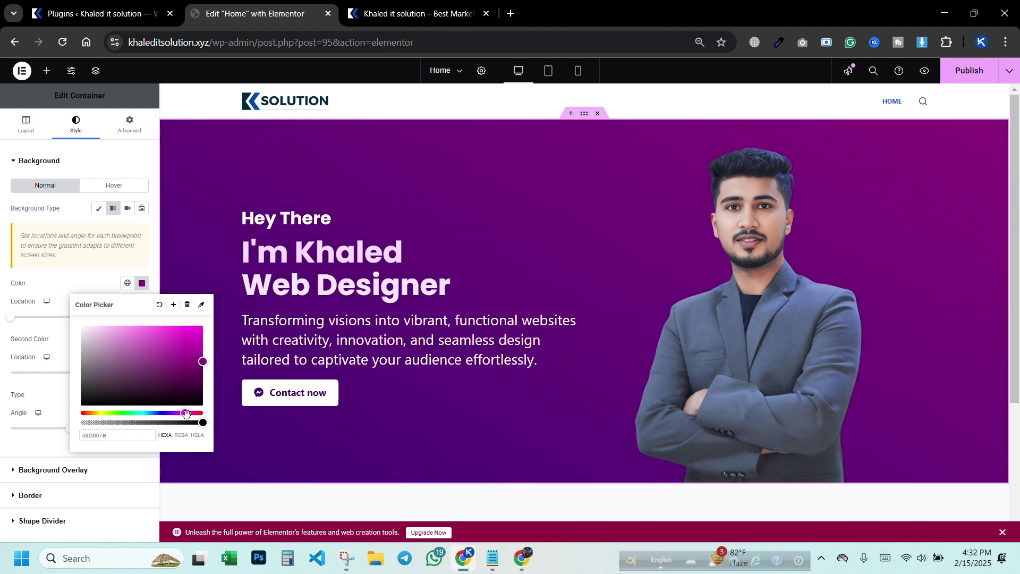
drag(185, 414, 155, 414)
drag(197, 354, 203, 359)
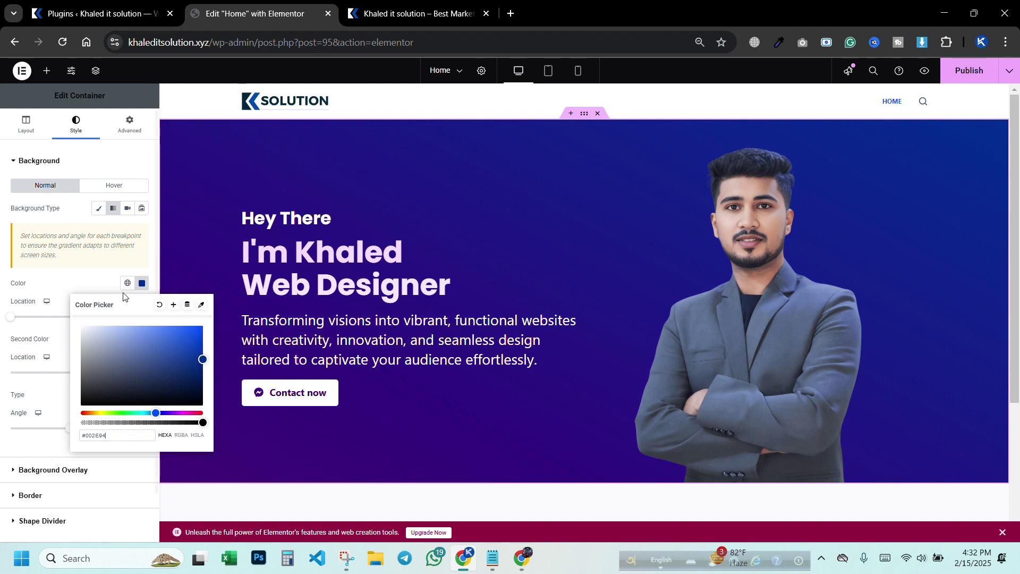
click(75, 287)
- Brighten the second color of the hero background gradient to purple #5F00AC
click(141, 339)
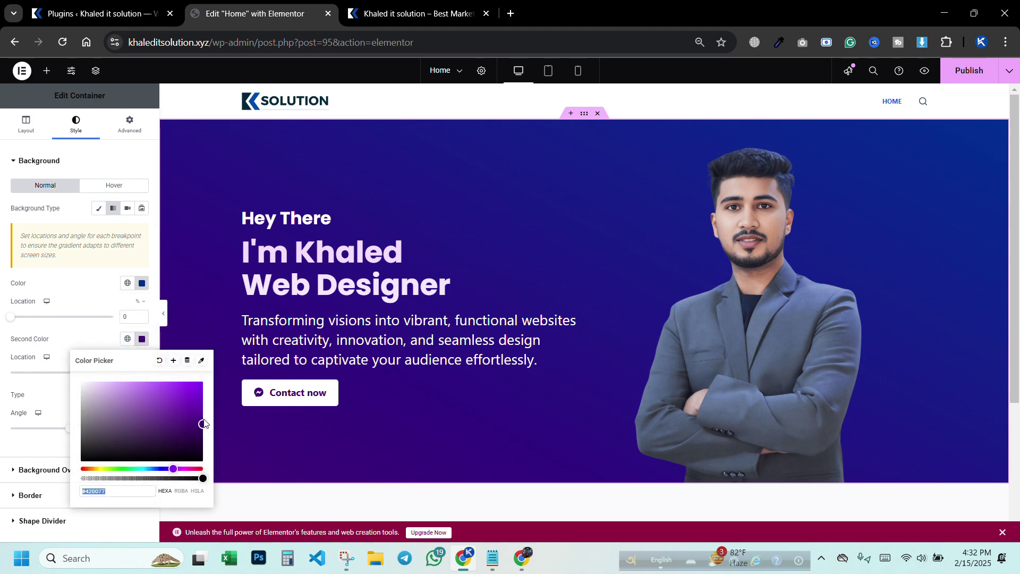
mouse_move(202, 424)
mouse_down()
mouse_move(211, 389)
mouse_move(218, 405)
mouse_move(80, 349)
mouse_move(202, 406)
mouse_up()
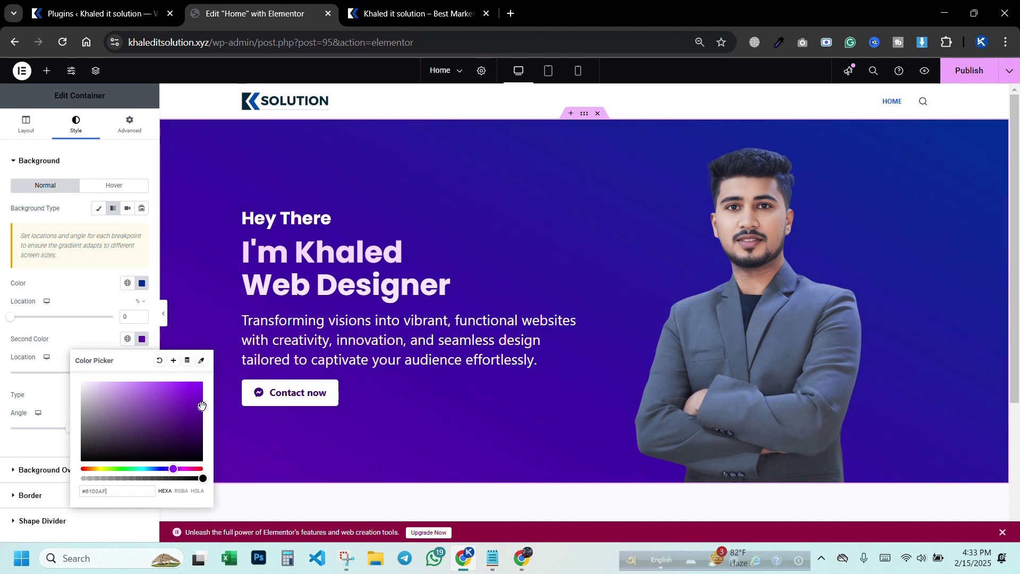
click(97, 351)
- Set the hero gradient's angle to 231 degrees and move the second color's location closer to the first
mouse_move(73, 431)
mouse_down()
mouse_move(97, 434)
mouse_move(25, 431)
mouse_move(94, 432)
mouse_move(47, 431)
mouse_move(86, 430)
mouse_up()
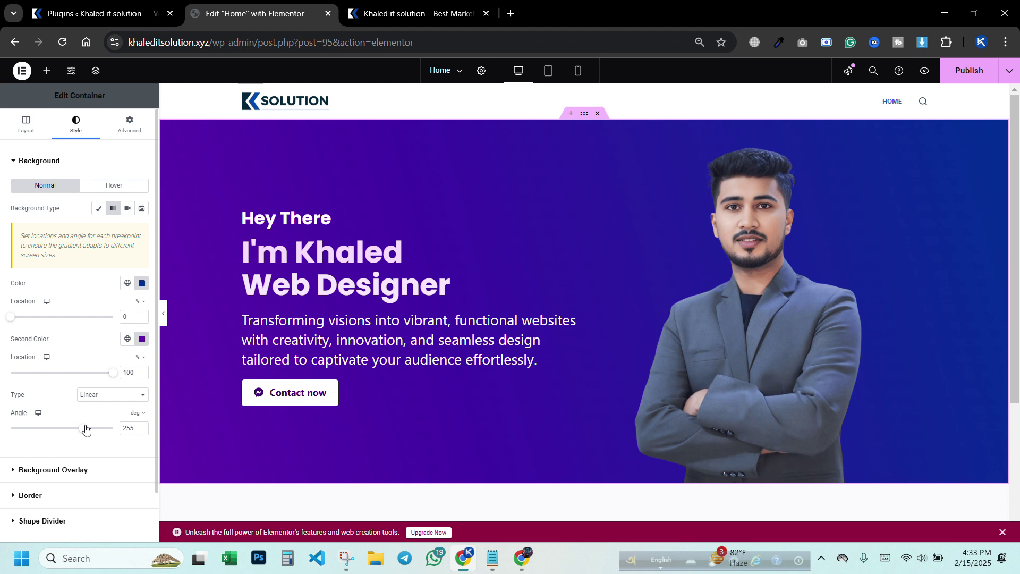
drag(111, 377, 77, 378)
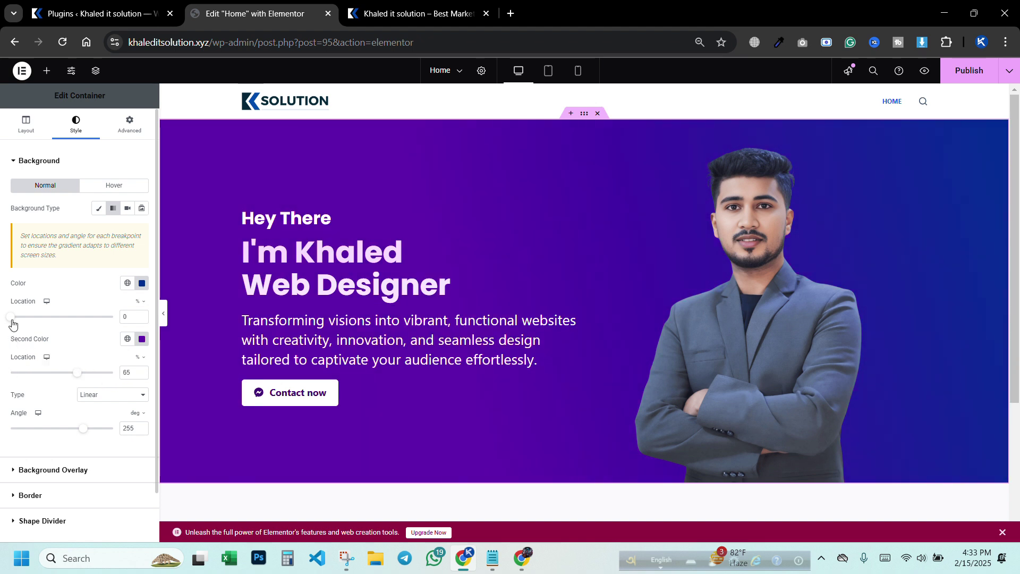
mouse_move(11, 322)
mouse_down()
mouse_move(95, 326)
mouse_move(2, 321)
mouse_up()
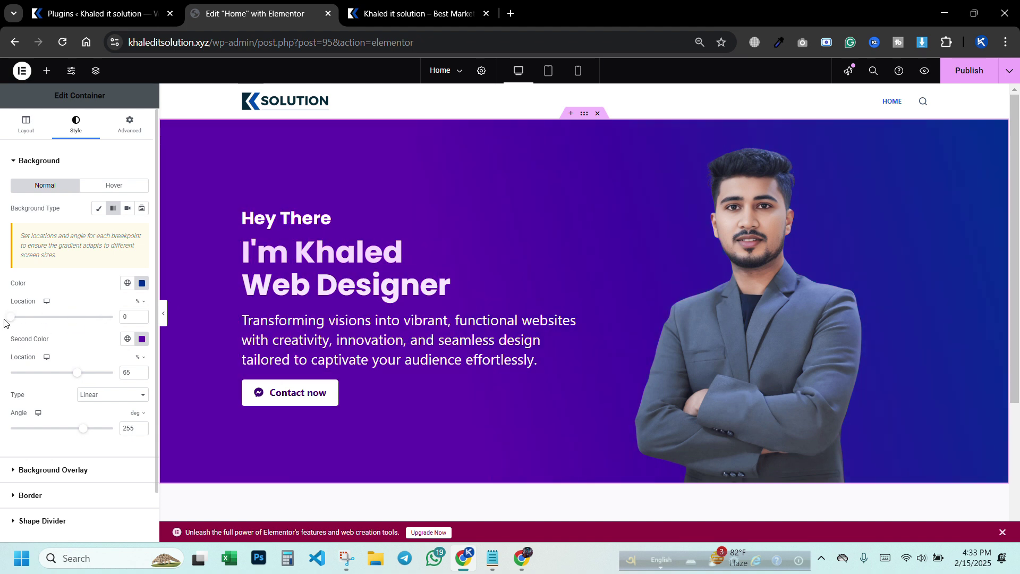
mouse_move(77, 374)
mouse_down()
mouse_move(24, 375)
mouse_move(125, 372)
mouse_move(11, 380)
mouse_move(62, 375)
mouse_up()
mouse_move(83, 433)
mouse_down()
mouse_move(57, 430)
mouse_move(76, 431)
mouse_up()
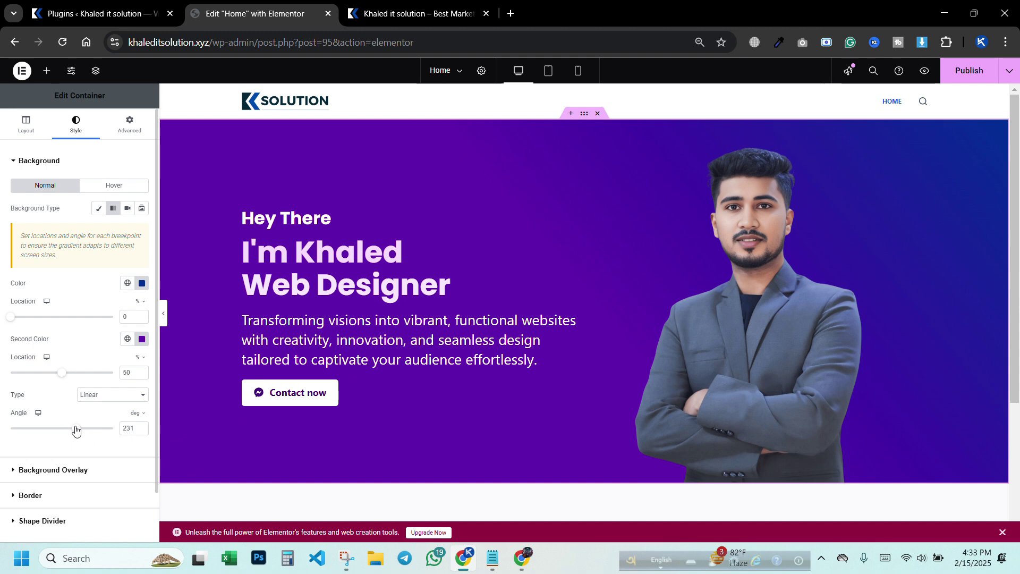
drag(61, 378, 82, 376)
- Refine the hero gradient to indigo and bright purple, with the second color's location at 100% and a 237-degree angle, and publish the page
click(142, 338)
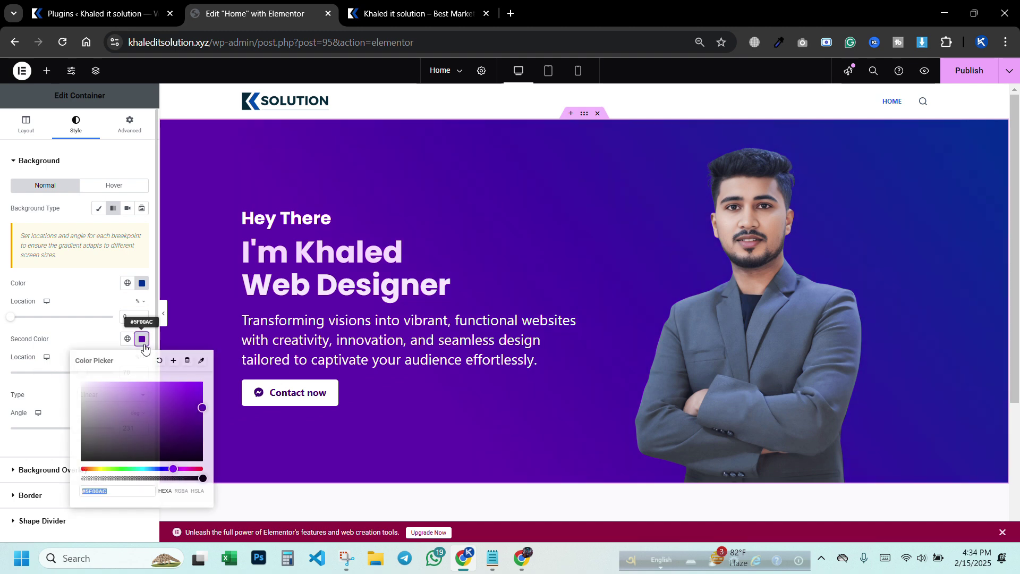
click(155, 390)
mouse_move(156, 389)
mouse_down()
mouse_move(173, 389)
mouse_move(111, 381)
mouse_move(149, 381)
mouse_move(167, 409)
mouse_move(213, 419)
mouse_up()
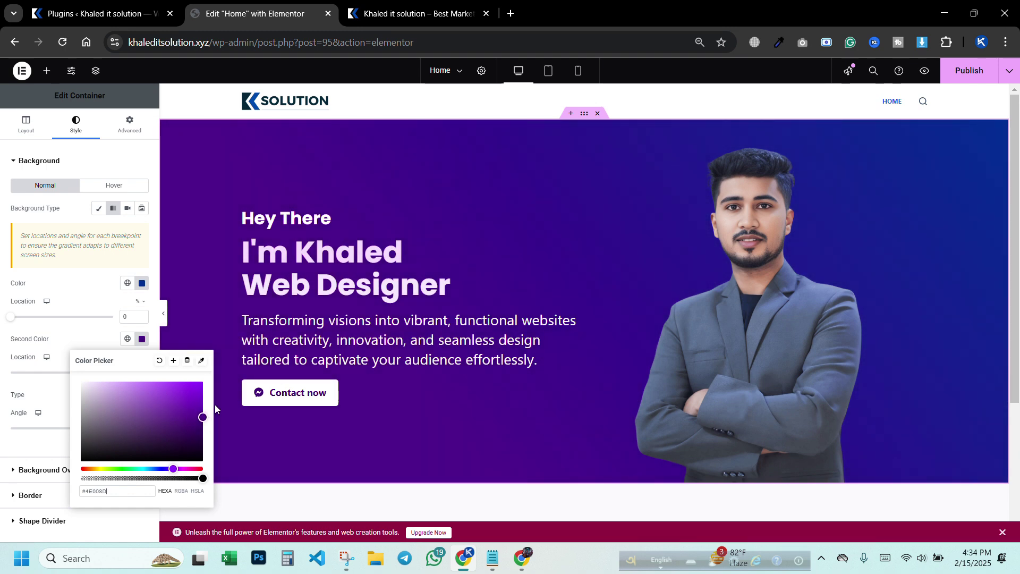
mouse_move(201, 405)
mouse_down()
mouse_move(182, 401)
mouse_move(190, 405)
mouse_up()
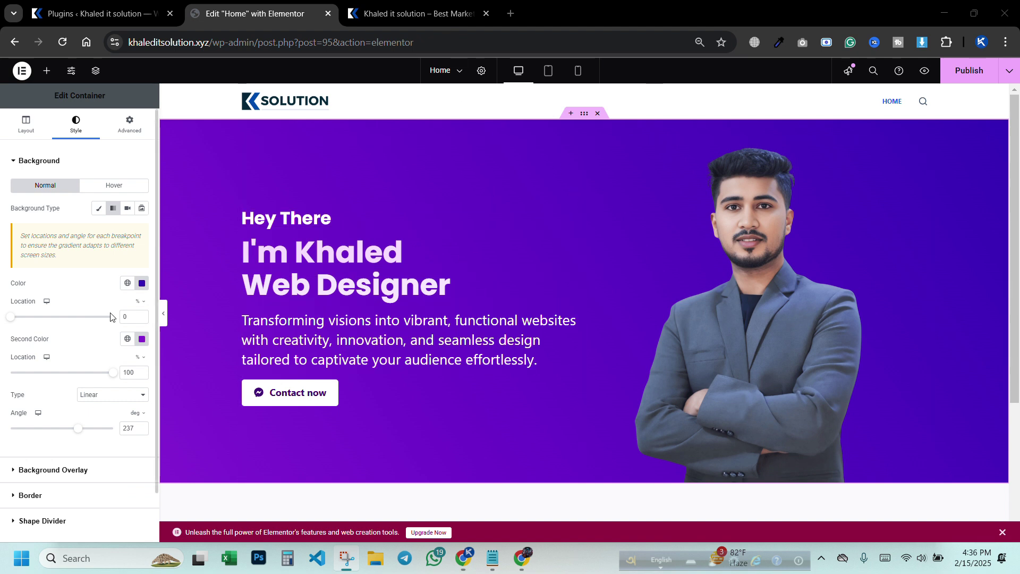
click(969, 70)
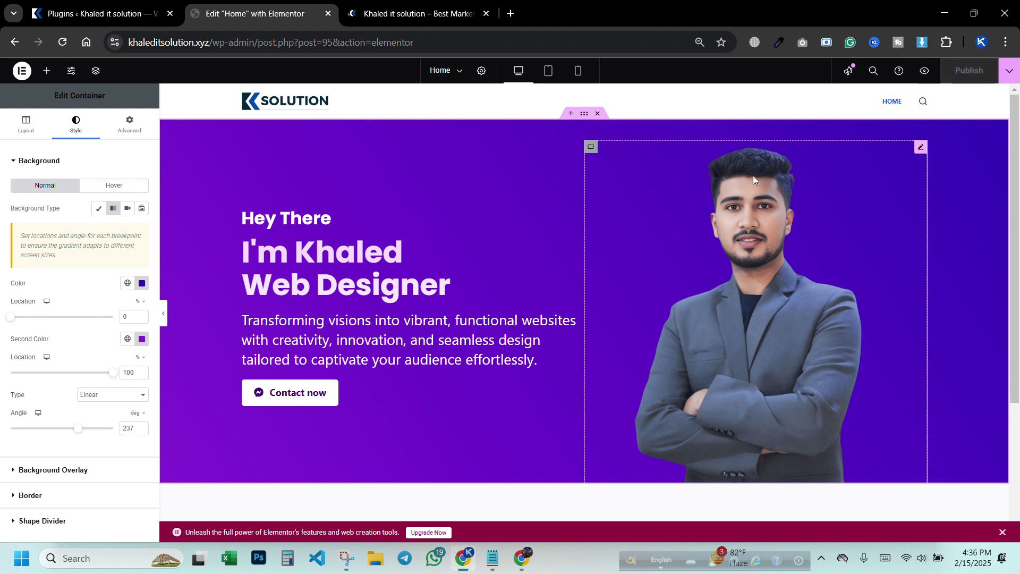
- Check the hero section in the page preview and replace the Plugins tab with a Facebook tab placed first
click(381, 17)
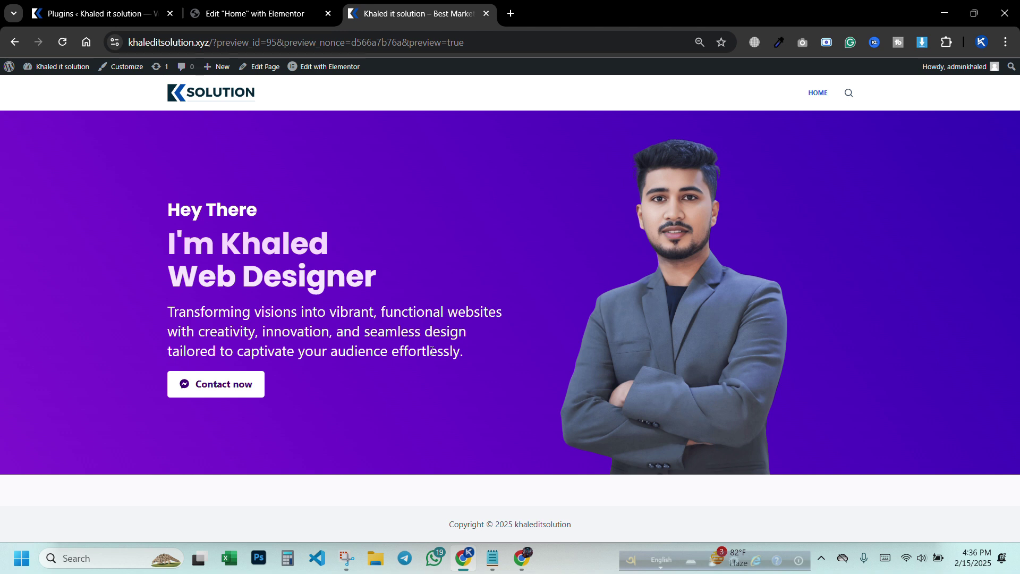
click(171, 13)
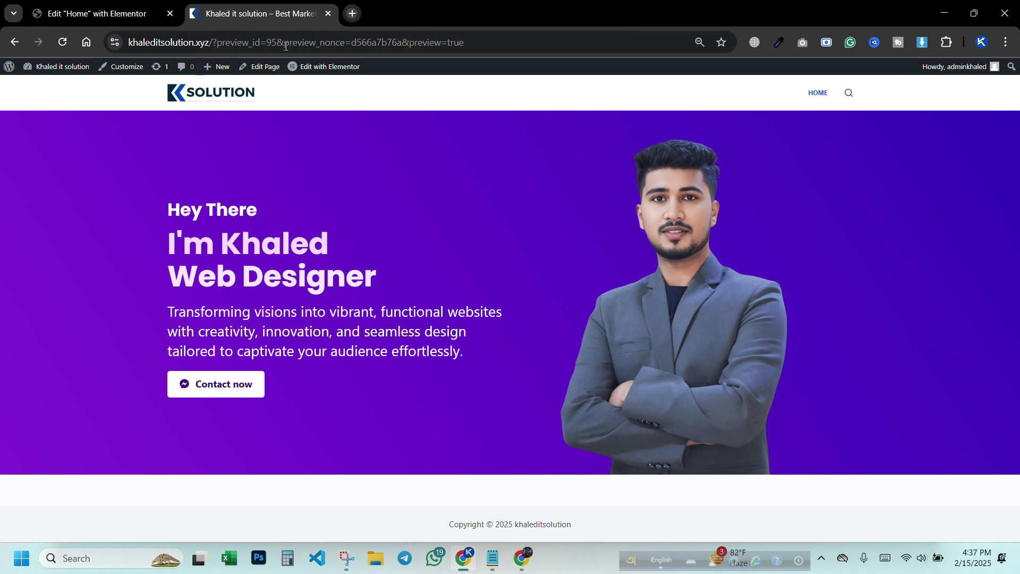
click(351, 14)
click(223, 68)
drag(364, 14, 59, 8)
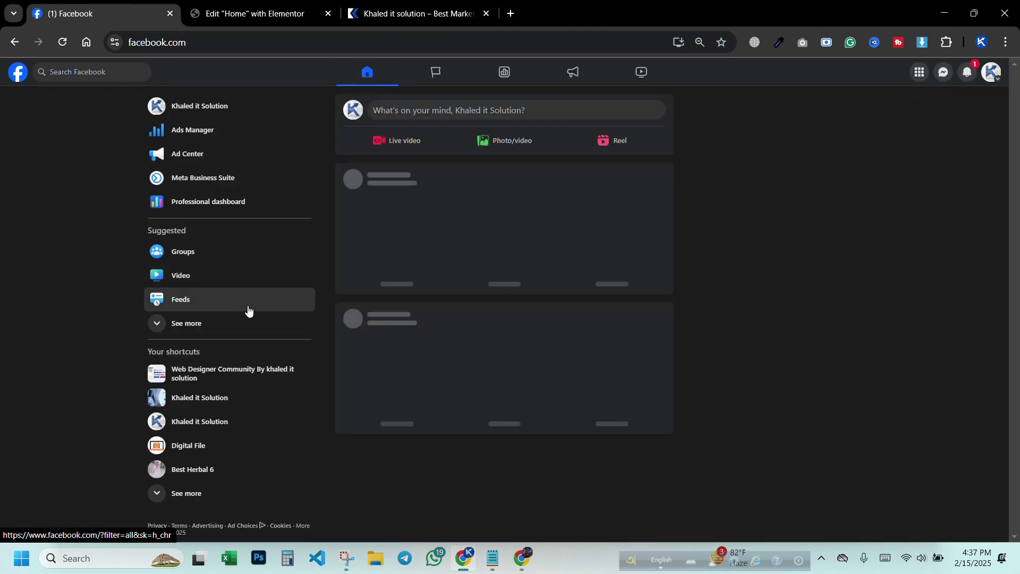
- Open the Web Designer Community group on Facebook and look through its cover, discussion and featured sections
click(232, 374)
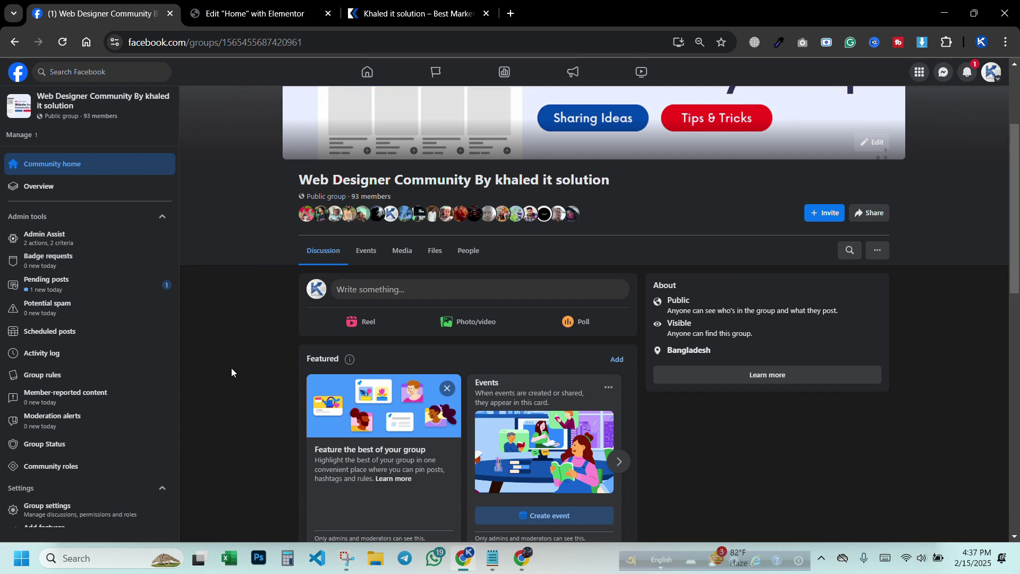
scroll(332, 244, up, 3)
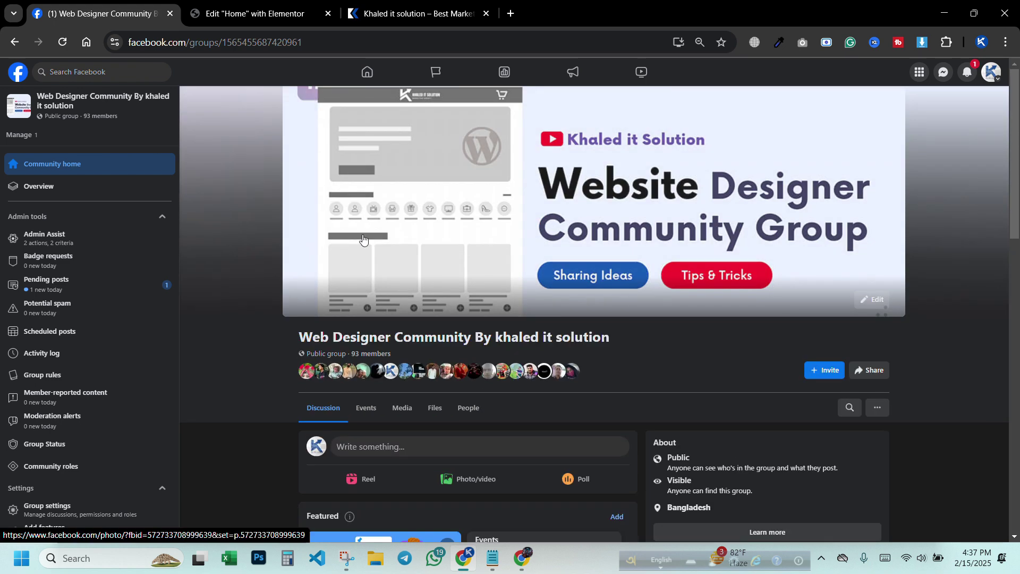
scroll(360, 202, down, 5)
click(255, 13)
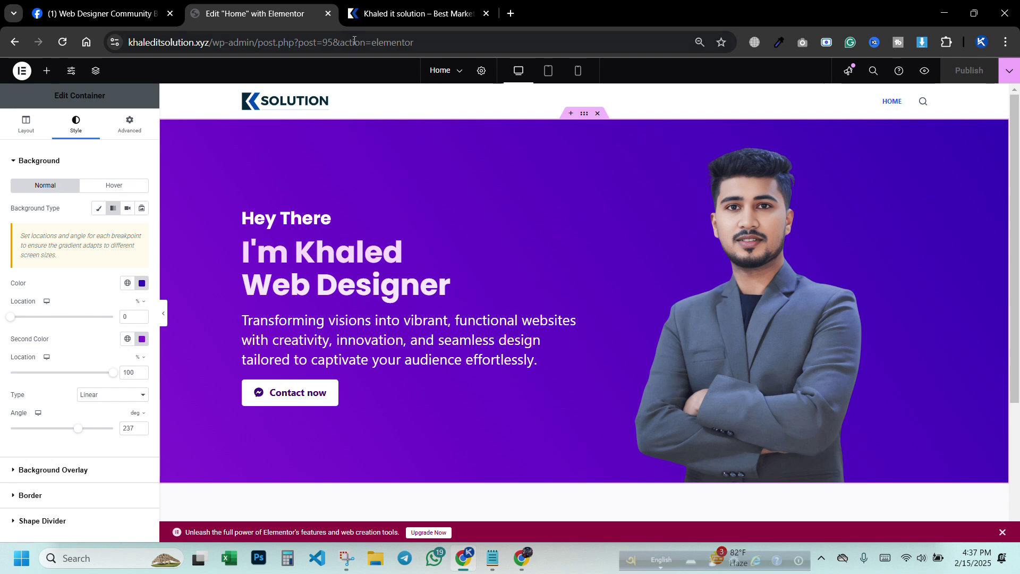
click(103, 10)
scroll(322, 160, down, 10)
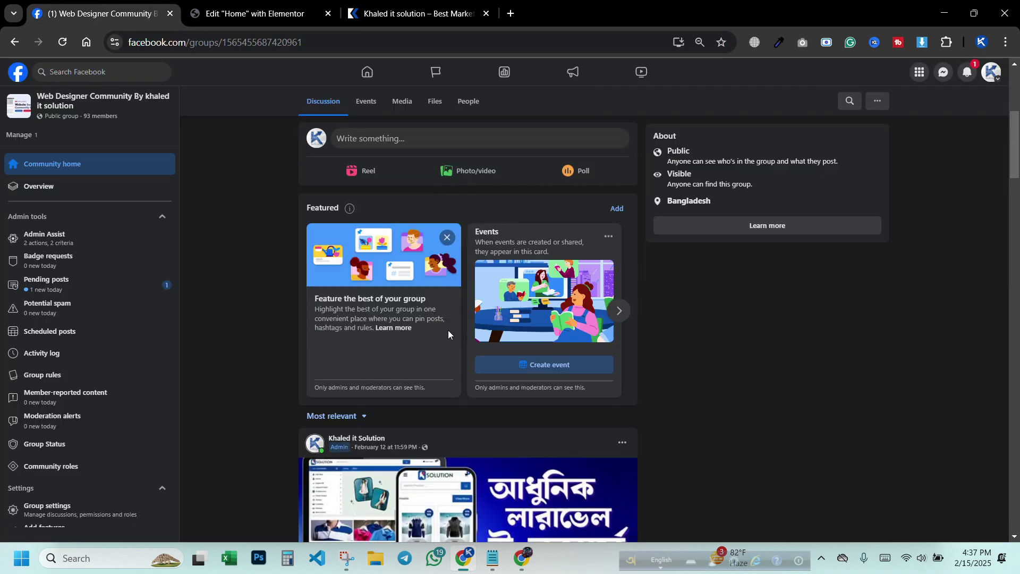
- Return to the Home page in Elementor and close the layout chooser below the hero section
click(250, 13)
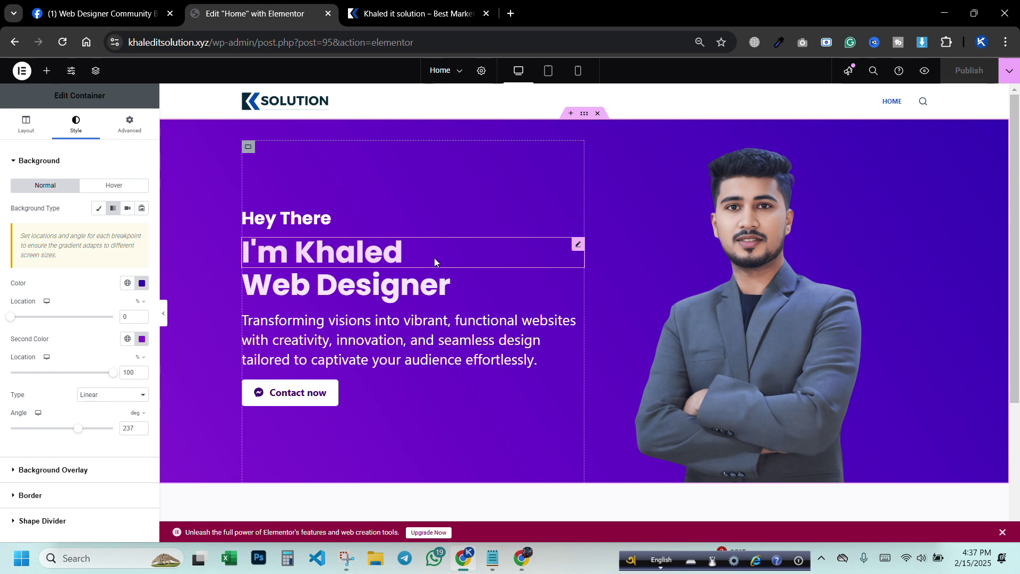
scroll(435, 260, down, 4)
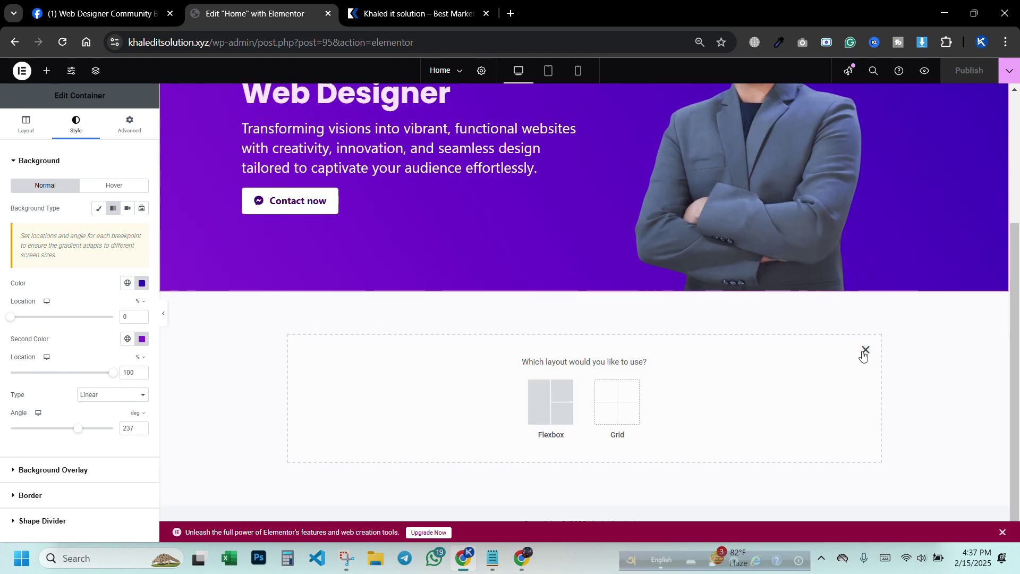
click(865, 350)
scroll(787, 335, up, 3)
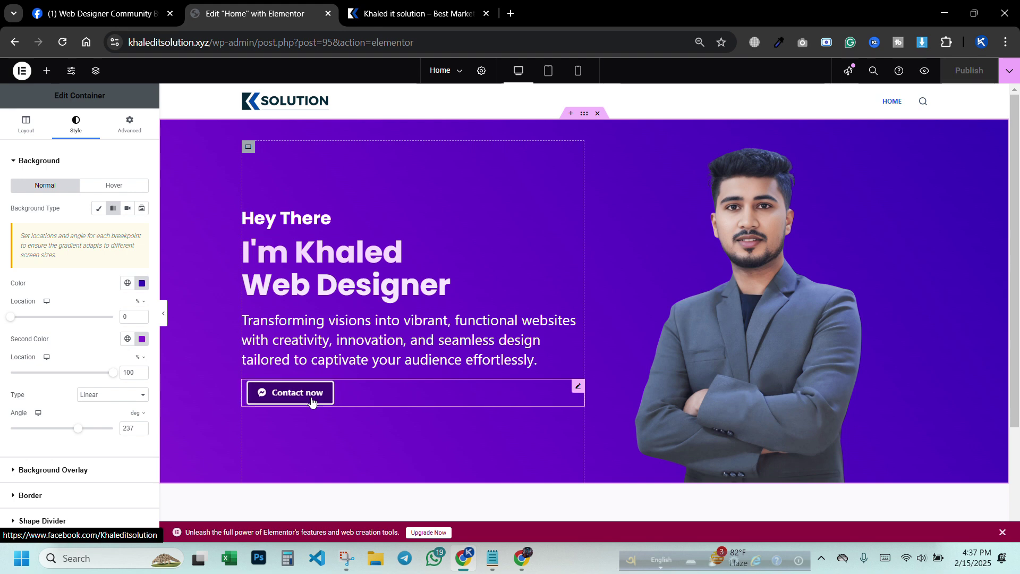
- Change the Contact now button's hover background color to brighter purple #7D0ADA and publish the page for checking in the preview
click(377, 15)
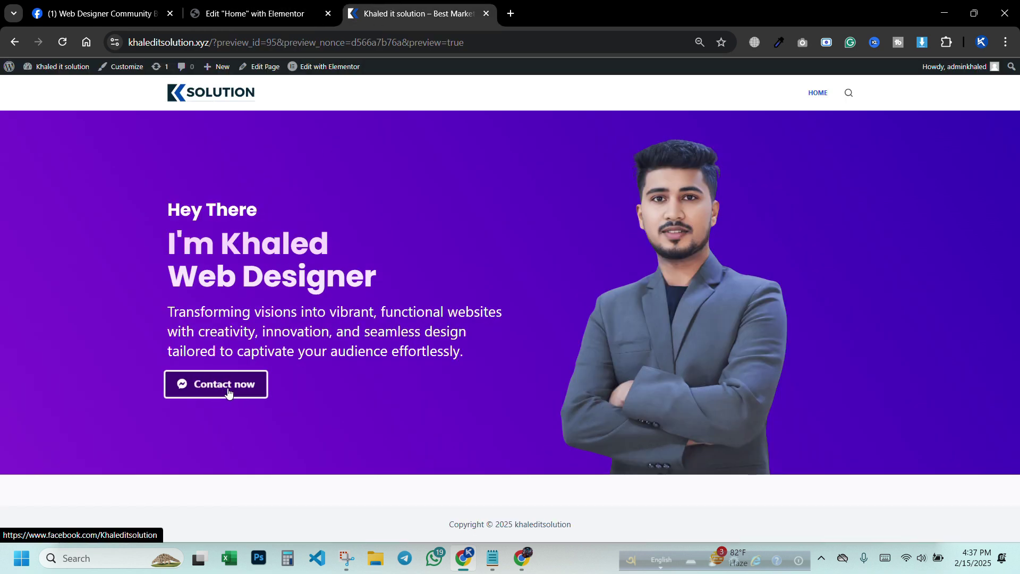
click(287, 6)
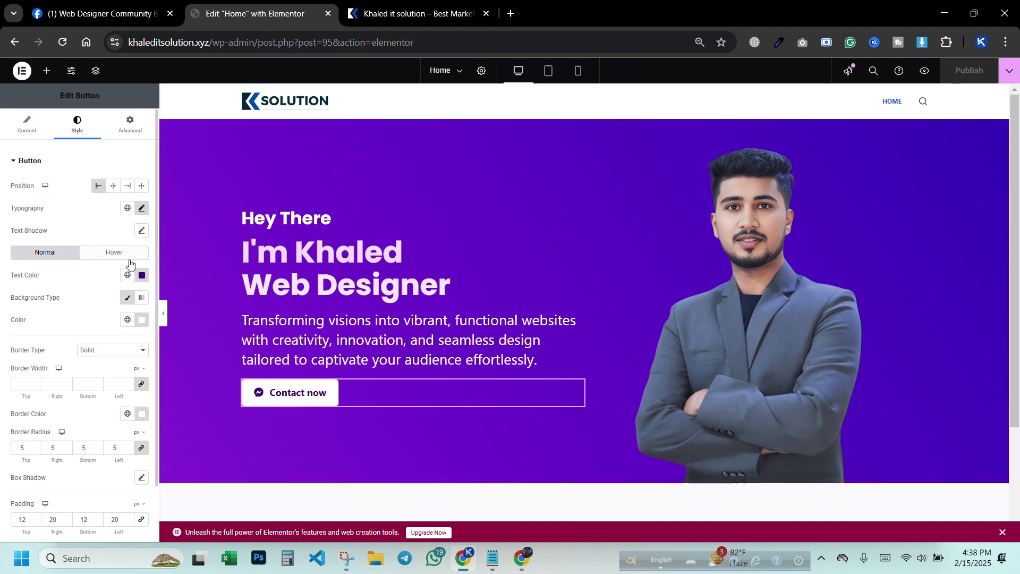
click(123, 255)
click(142, 319)
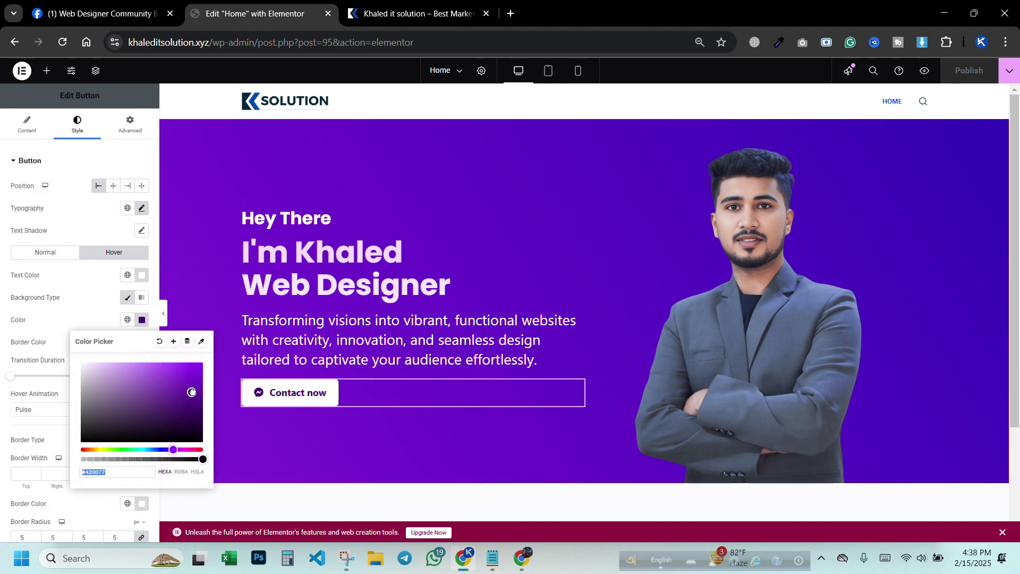
drag(192, 392, 197, 374)
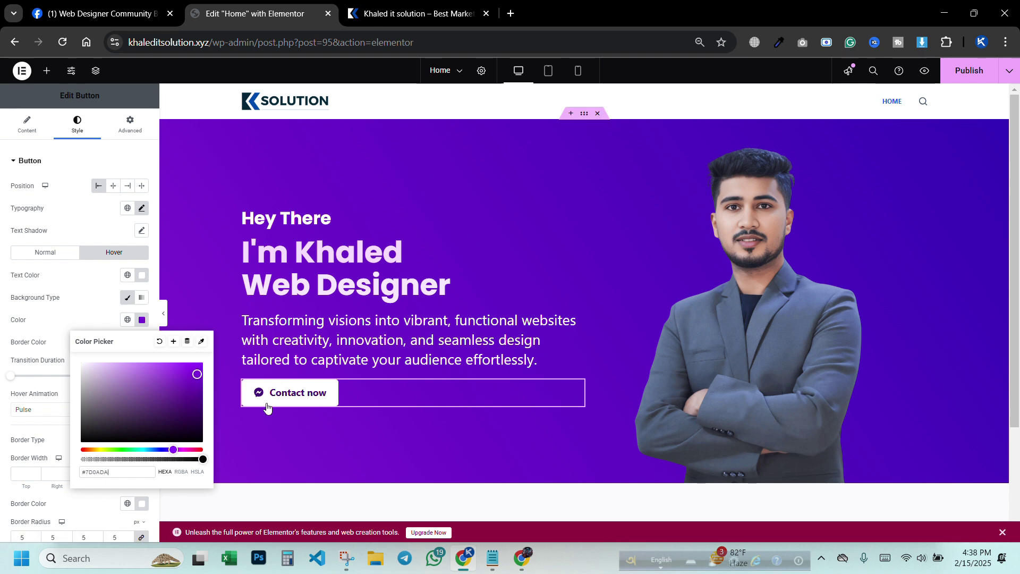
click(970, 71)
click(352, 15)
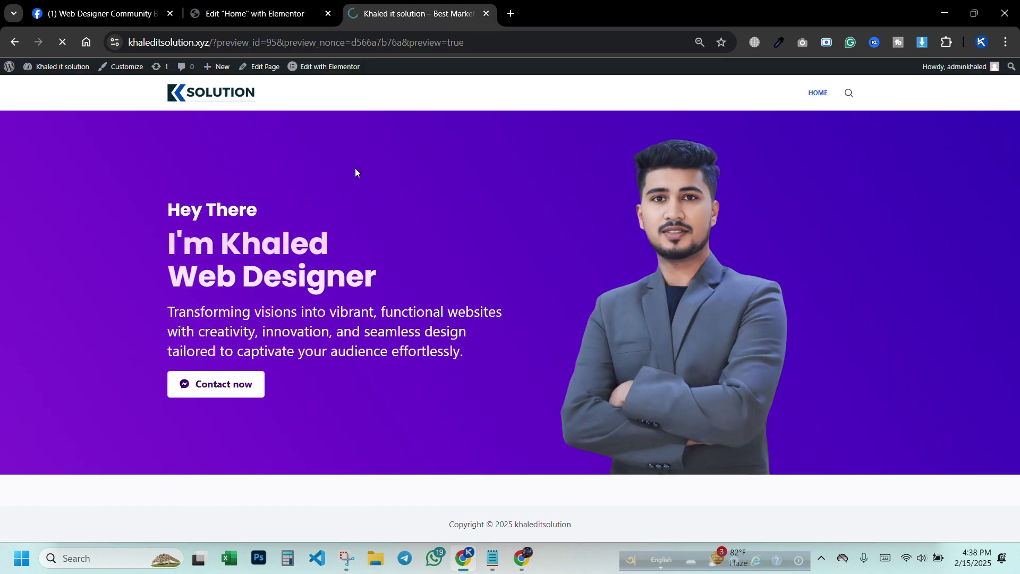